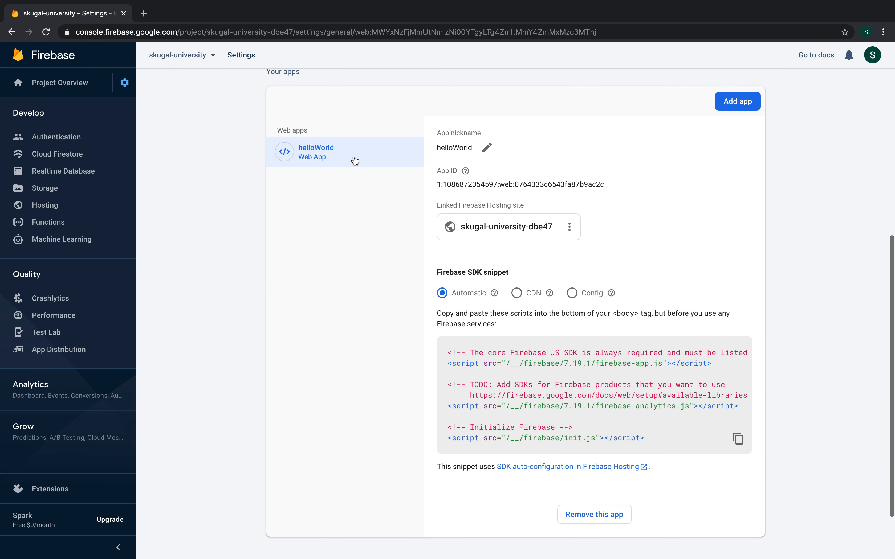
- Show the Config version of the helloWorld app's Firebase SDK snippet and copy the properties inside firebaseConfig, from apiKey to measurementId
{"action": "left_click", "coordinate": [532, 293]}
{"action": "left_click", "coordinate": [570, 293]}
{"action": "scroll", "coordinate": [585, 375], "scroll_direction": "down", "scroll_amount": 1}
{"action": "scroll", "coordinate": [584, 376], "scroll_direction": "down", "scroll_amount": 2}
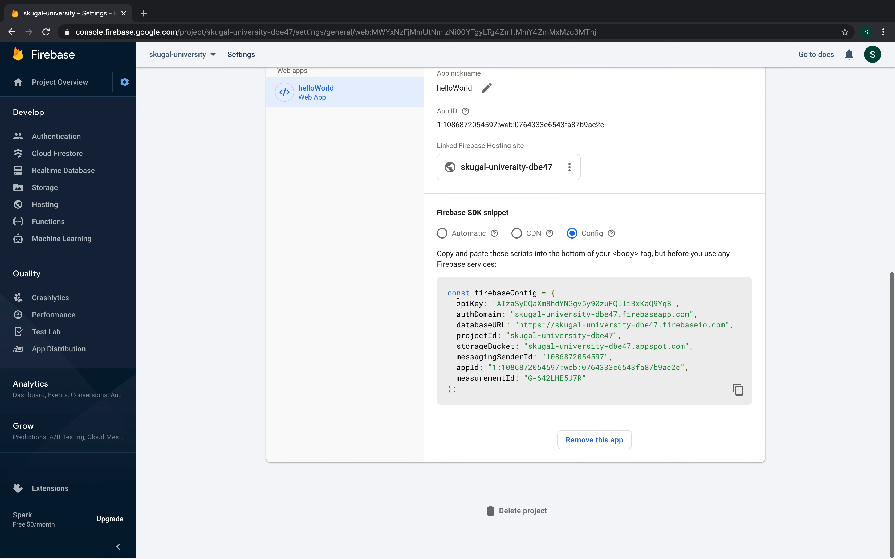
{"action": "left_click_drag", "start_coordinate": [455, 304], "coordinate": [587, 374]}
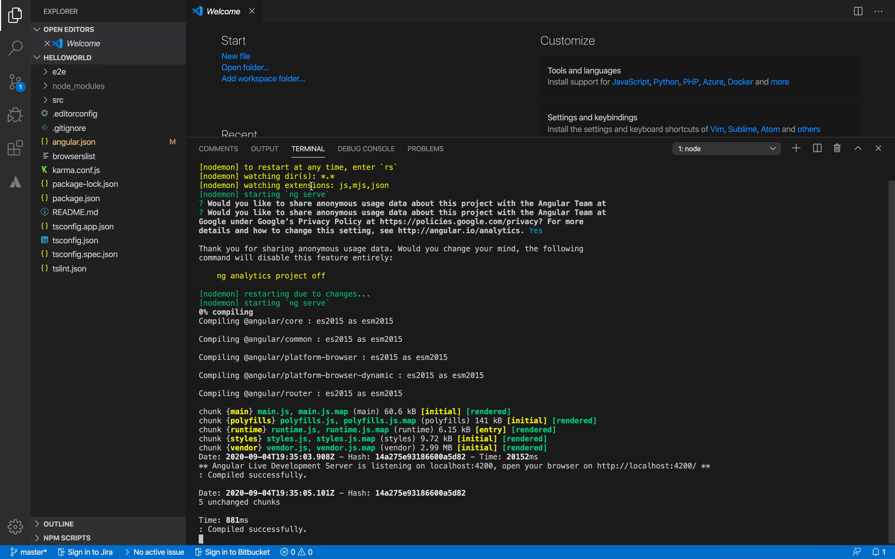
- Switch to VS Code, shrink the terminal area and open environment.ts in src/environments
{"action": "left_click_drag", "start_coordinate": [456, 137], "coordinate": [462, 354]}
{"action": "left_click", "coordinate": [95, 99]}
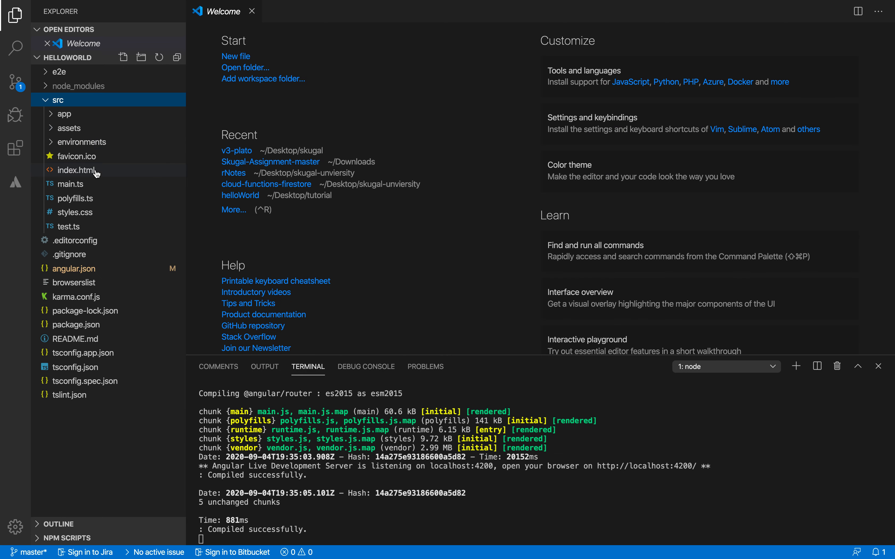
{"action": "left_click", "coordinate": [97, 144]}
{"action": "left_click", "coordinate": [97, 170]}
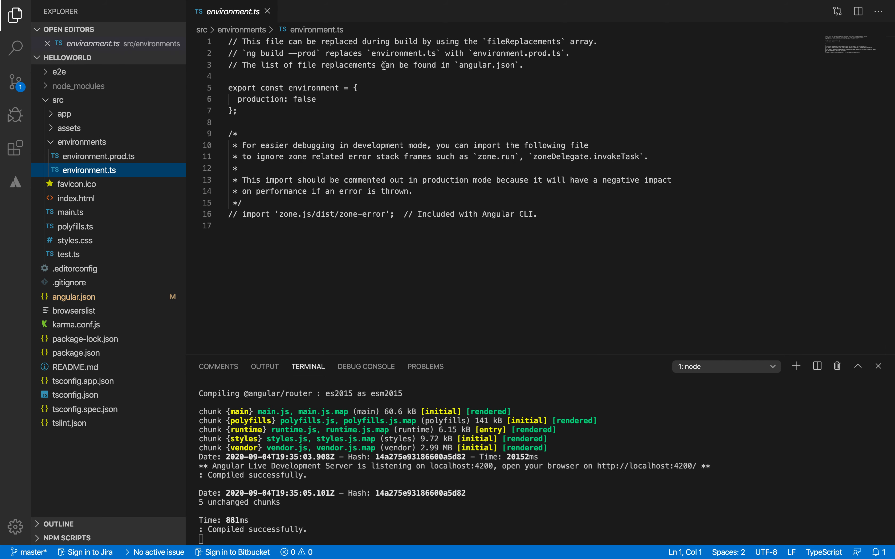
- Add a firebase object after production: false in the environment constant and paste the copied Firebase config, including the API key, into it
{"action": "left_click", "coordinate": [357, 103]}
{"action": "type", "text": ","}
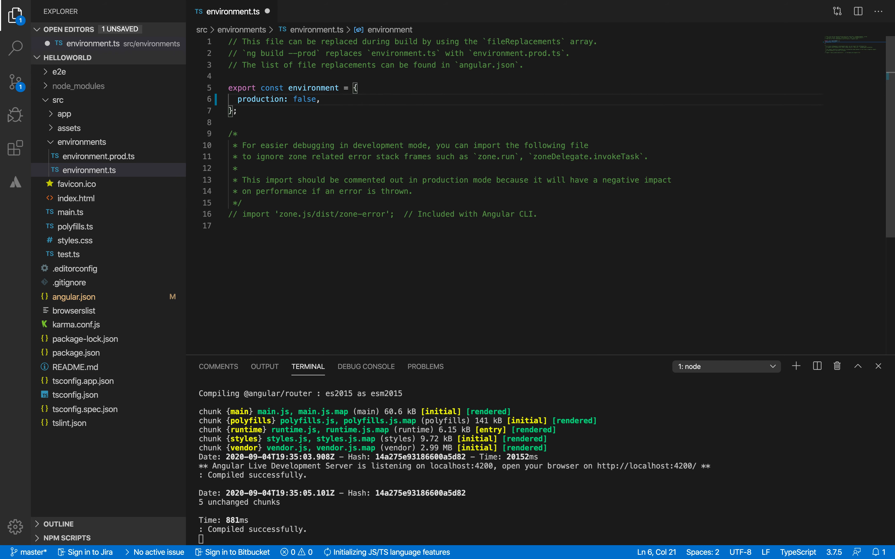
{"action": "key", "text": "Return"}
{"action": "type", "text": "firebase : {"}
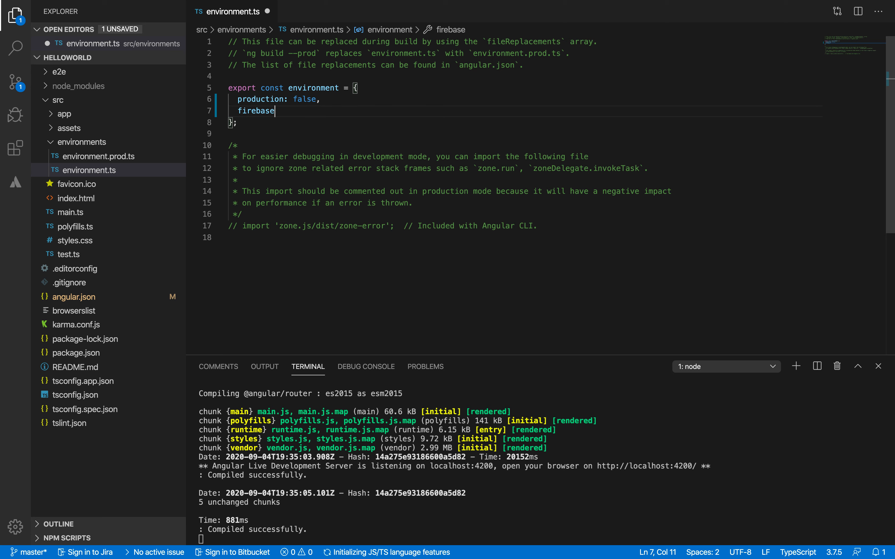
{"action": "key", "text": "Return"}
{"action": "key", "text": "super+v"}
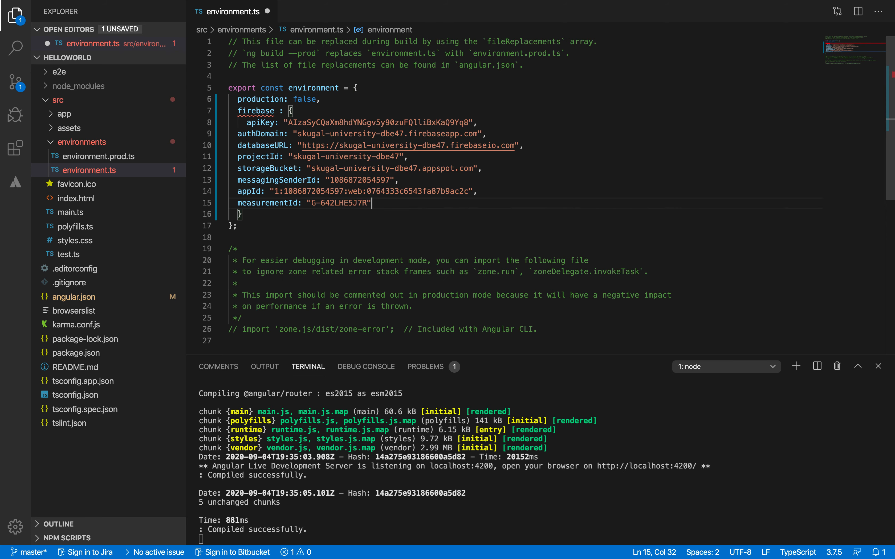
- Format all of environment.ts and save the file
{"action": "key", "text": "super+a"}
{"action": "key", "text": "alt+shift+f"}
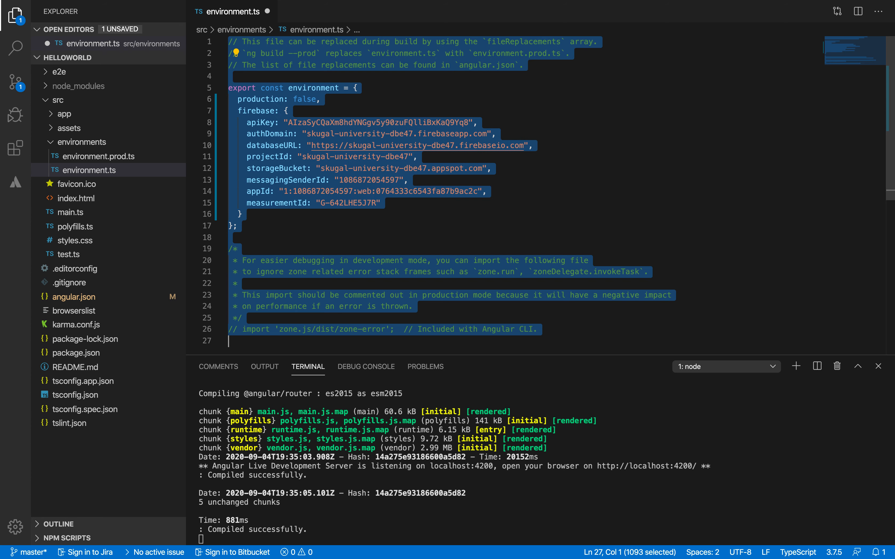
{"action": "key", "text": "super+s"}
{"action": "left_click", "coordinate": [428, 108]}
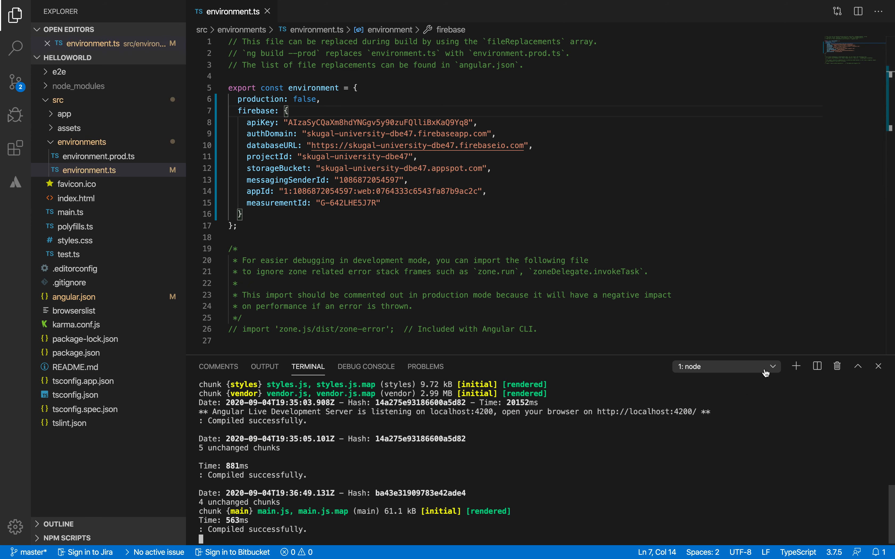
- Open a new terminal and run firebase login
{"action": "left_click", "coordinate": [796, 366]}
{"action": "type", "text": "fireb"}
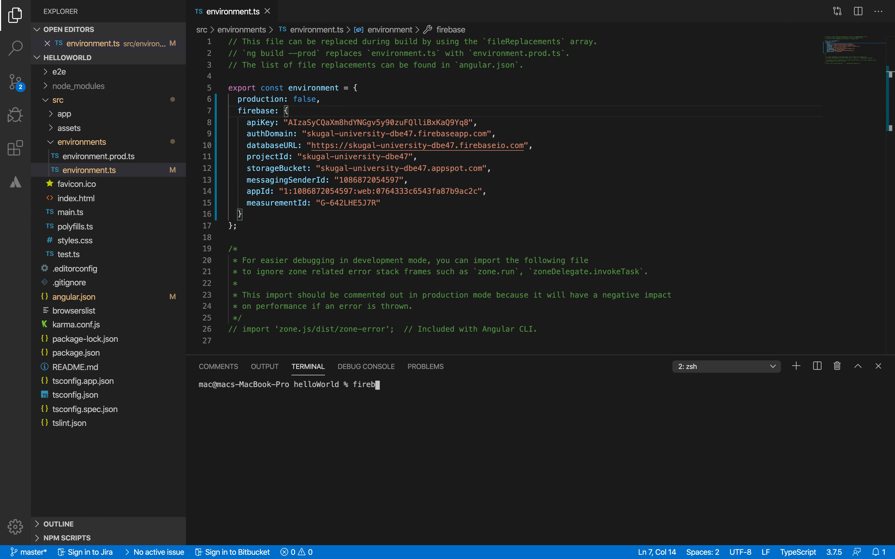
{"action": "type", "text": "ase logou"}
{"action": "key", "text": "BackSpace"}
{"action": "type", "text": "ut"}
{"action": "key", "text": "BackSpace"}
{"action": "key", "text": "BackSpace"}
{"action": "key", "text": "BackSpace"}
{"action": "type", "text": "in"}
{"action": "key", "text": "Return"}
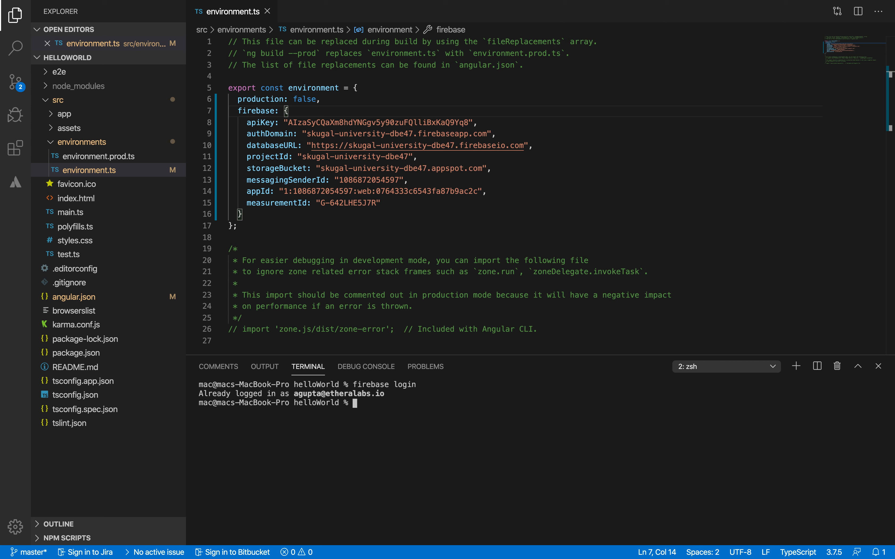
- Run firebase logout to sign the current account out of the Firebase CLI
{"action": "type", "text": "i"}
{"action": "type", "text": "ireb"}
{"action": "type", "text": "ase logout"}
{"action": "key", "text": "Return"}
- Run firebase login again, allow CLI usage and error reporting, and grant Firebase CLI access to the listed Google account in the browser
{"action": "type", "text": "firebase lo"}
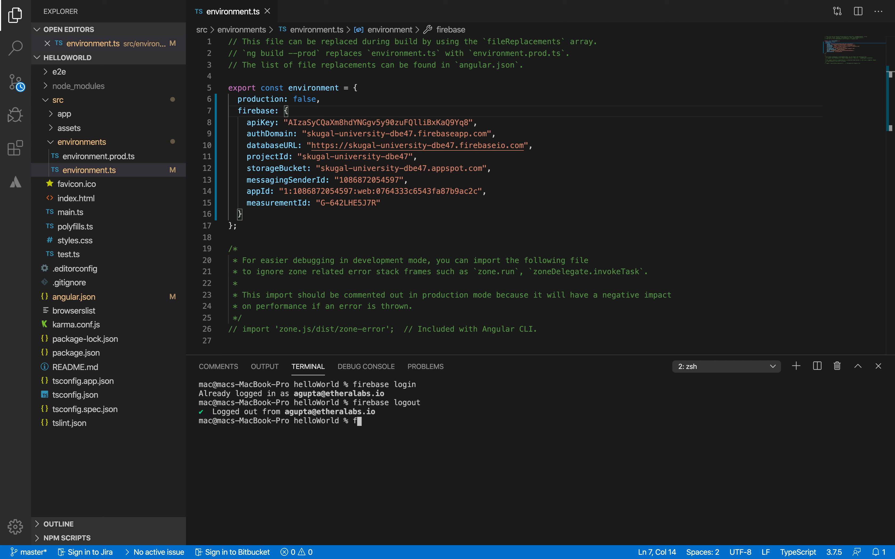
{"action": "type", "text": "gin"}
{"action": "key", "text": "Return"}
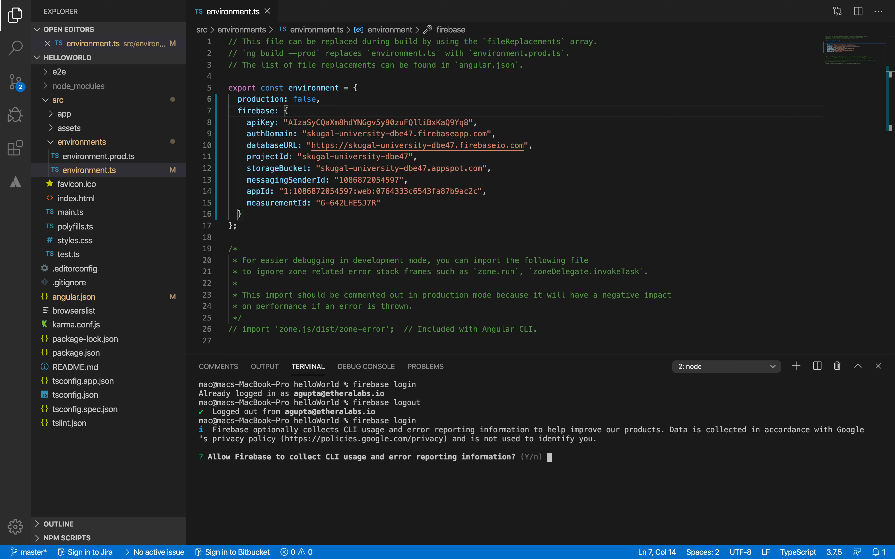
{"action": "key", "text": "Return"}
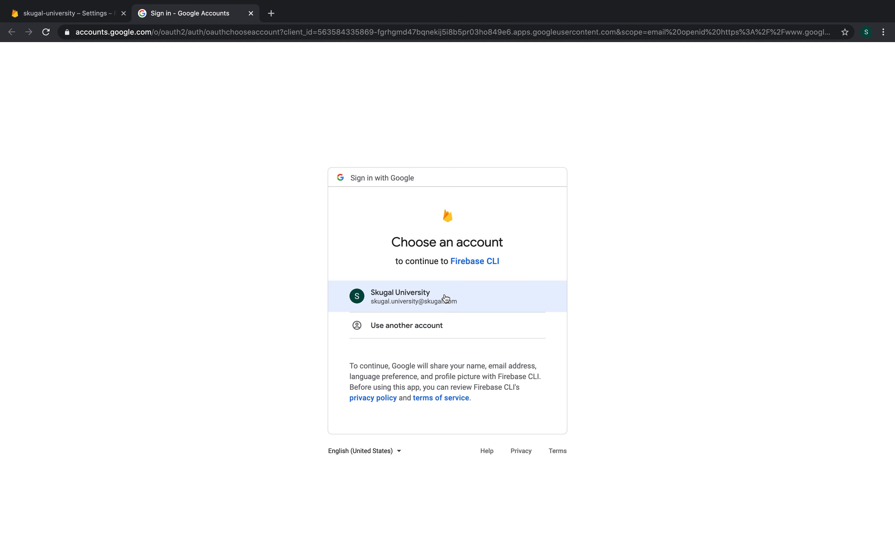
{"action": "left_click", "coordinate": [446, 297]}
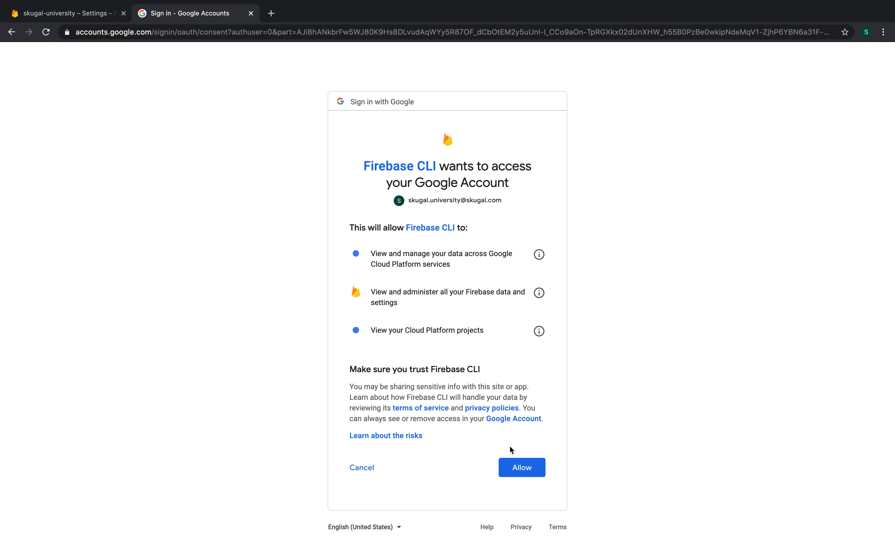
{"action": "left_click", "coordinate": [518, 466]}
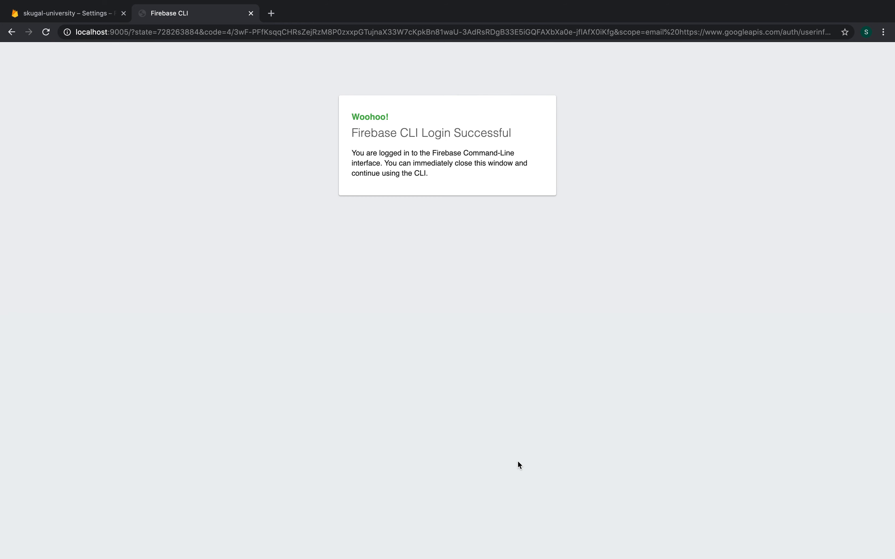
- Return to the VS Code terminal and run firebase init in the helloWorld project folder
{"action": "key", "text": "ctrl+Left"}
{"action": "key", "text": "Return"}
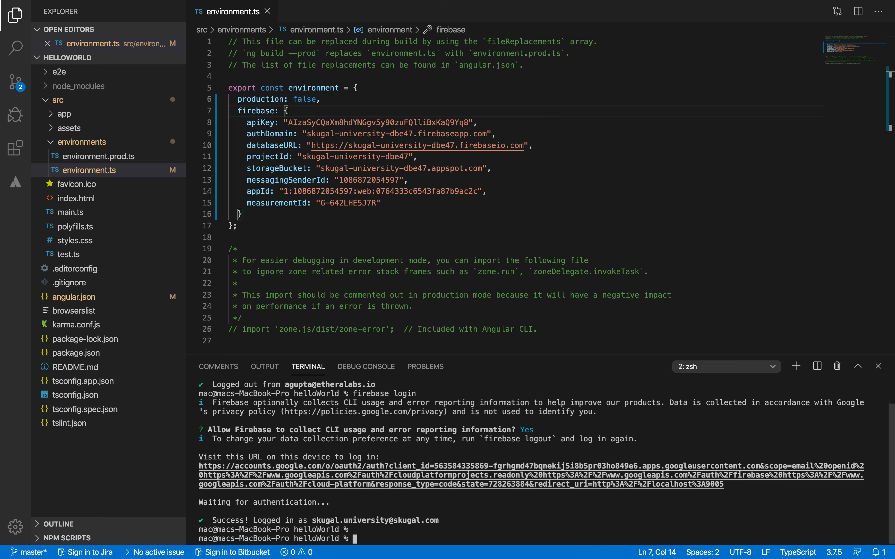
{"action": "type", "text": "firebase init"}
{"action": "key", "text": "Return"}
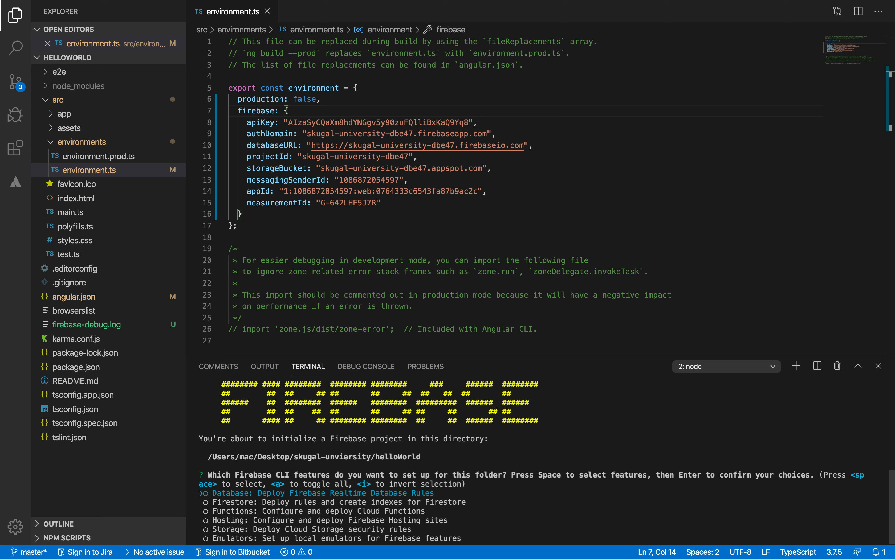
- Choose only the Hosting feature for setup and use the existing project skugal-university-dbe47 as the default Firebase project
{"action": "key", "text": "Down"}
{"action": "key", "text": "Down"}
{"action": "key", "text": "Down"}
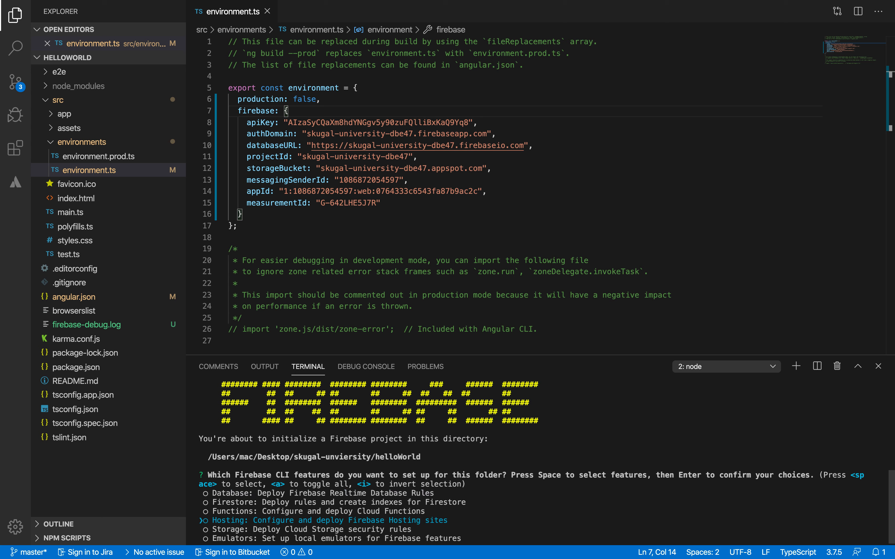
{"action": "key", "text": "Down"}
{"action": "key", "text": "Down"}
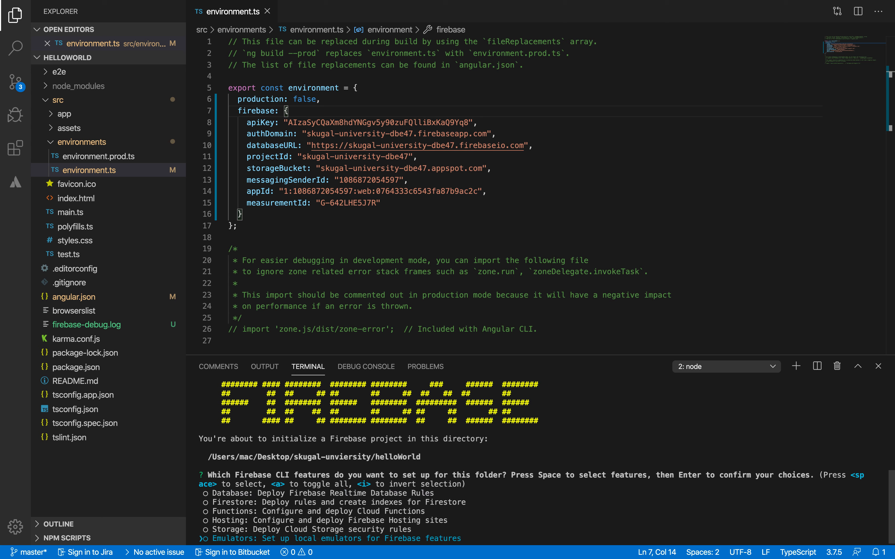
{"action": "key", "text": "Up"}
{"action": "key", "text": "Up"}
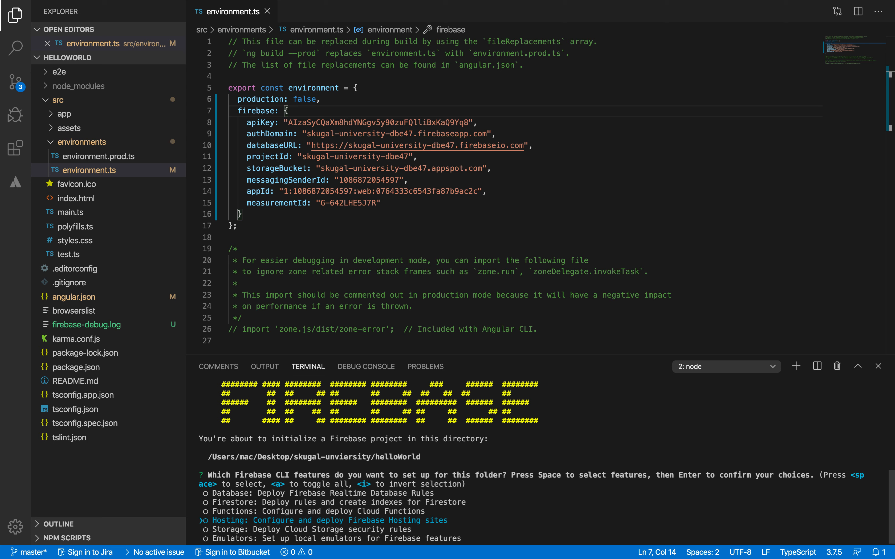
{"action": "key", "text": "space"}
{"action": "key", "text": "Return"}
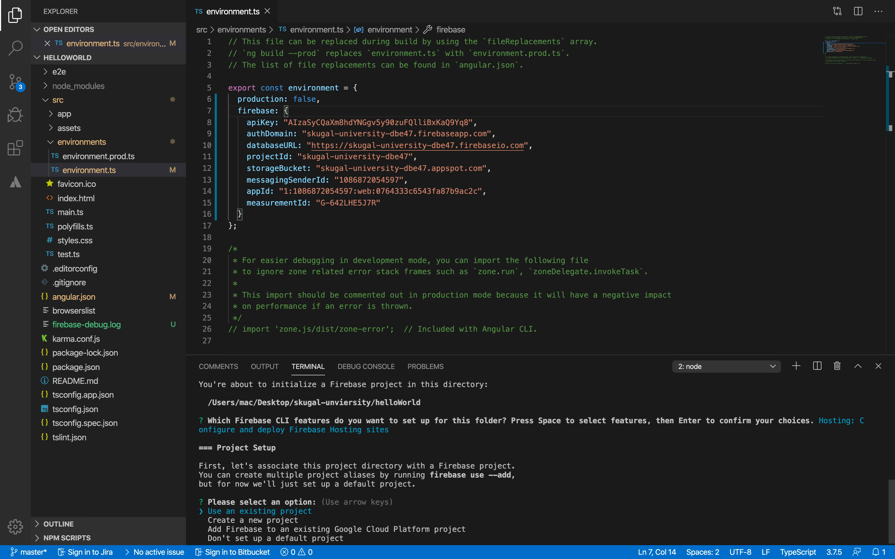
{"action": "key", "text": "Return"}
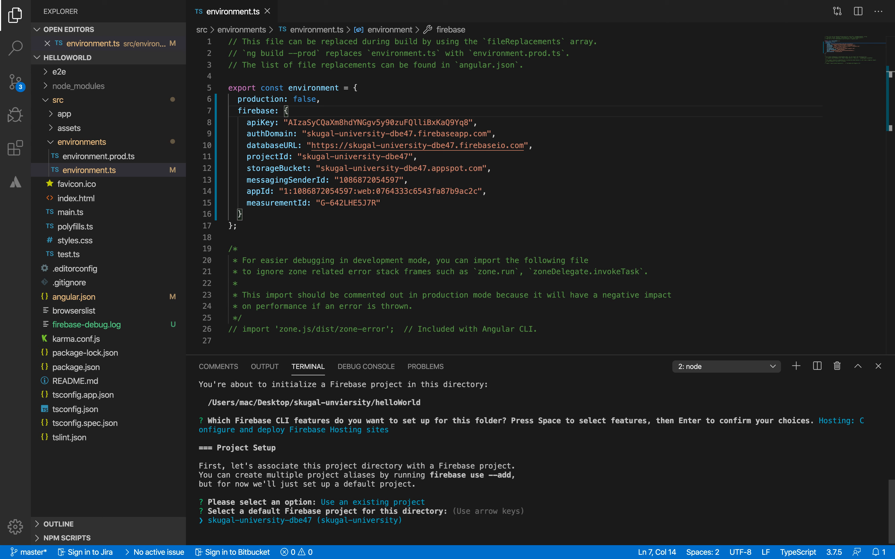
{"action": "key", "text": "Return"}
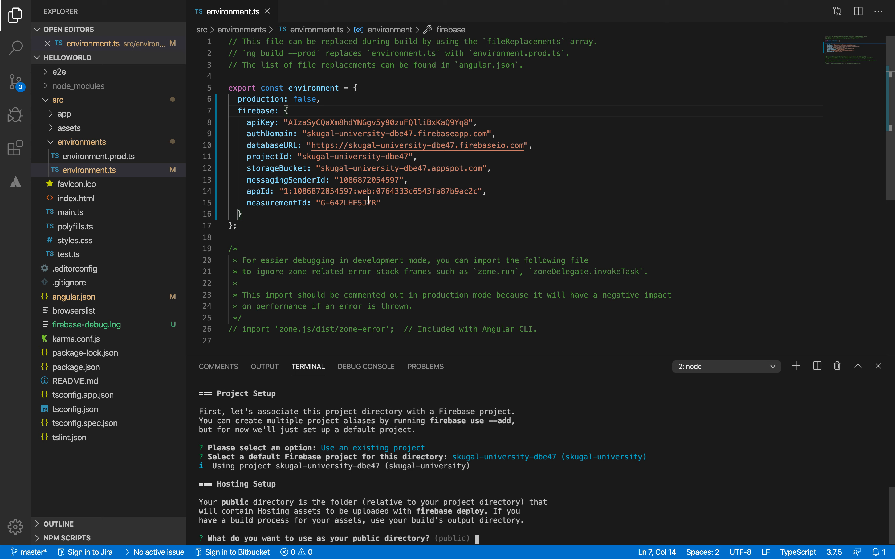
- Open another terminal and build the Angular app for production with ng build --prod
{"action": "left_click", "coordinate": [796, 366]}
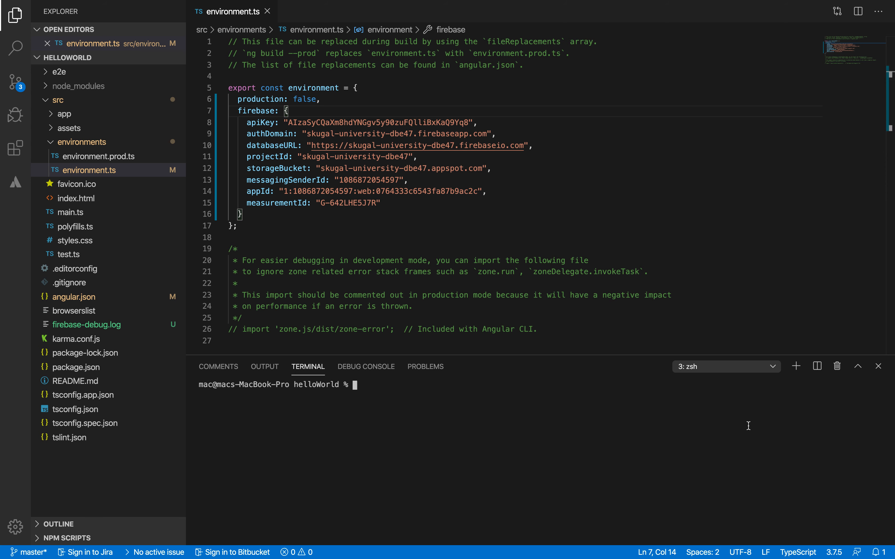
{"action": "type", "text": "nn"}
{"action": "type", "text": " build --"}
{"action": "type", "text": "prod"}
{"action": "key", "text": "Return"}
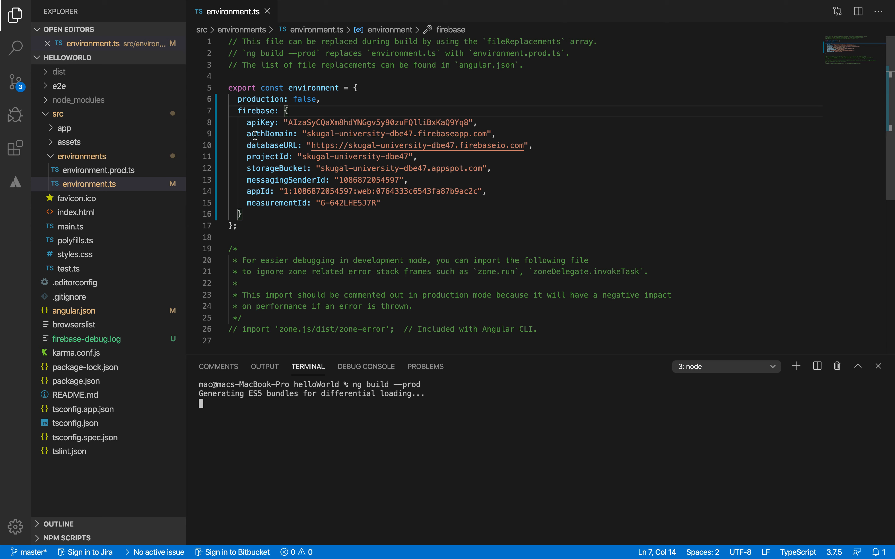
- Expand the dist/helloWorld build output folder in the file tree and close the terminal used for the build
{"action": "left_click", "coordinate": [80, 77]}
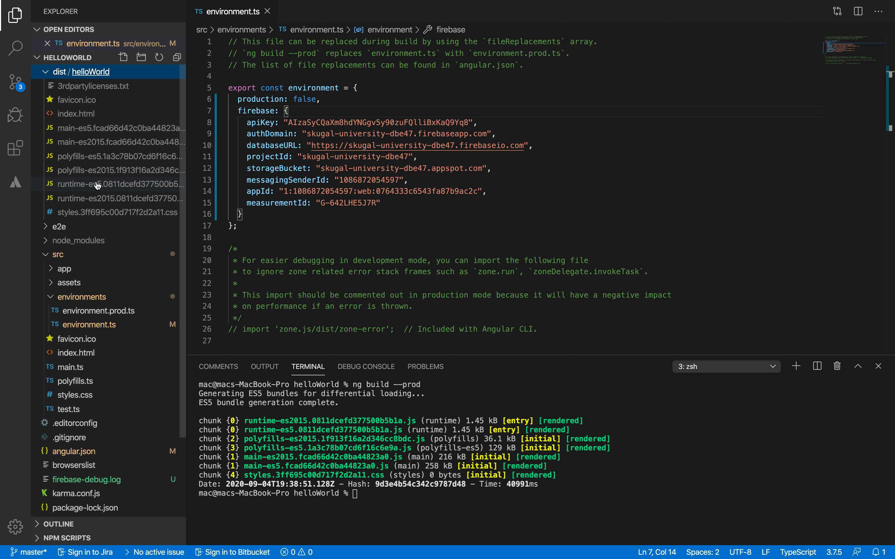
{"action": "left_click", "coordinate": [631, 399]}
{"action": "key", "text": "Return"}
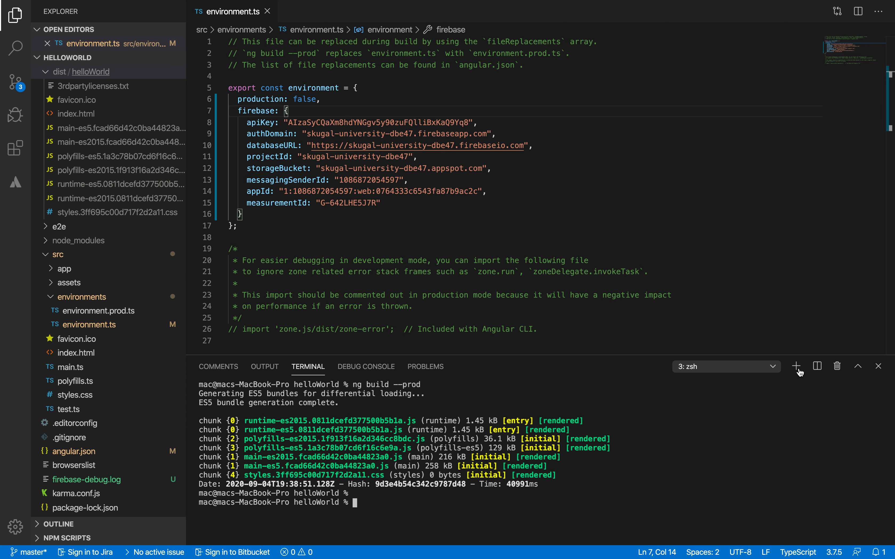
{"action": "left_click", "coordinate": [838, 368]}
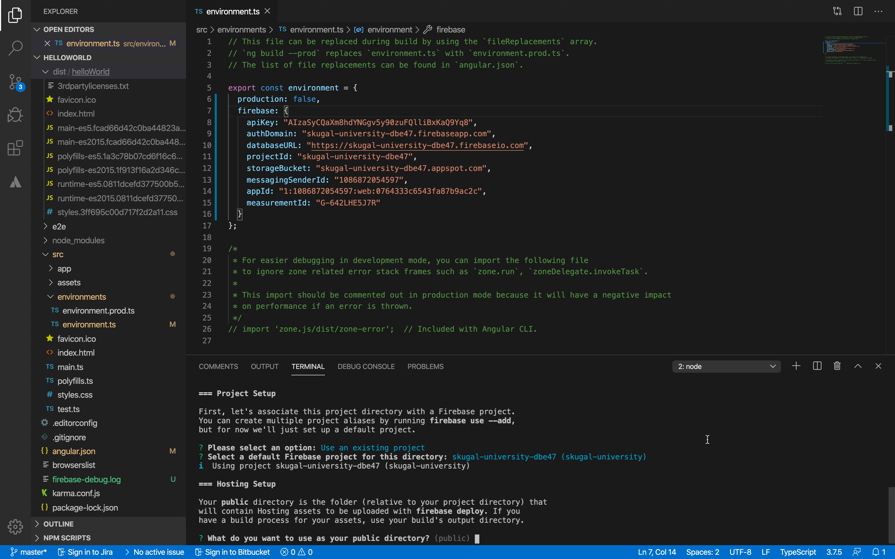
- Set dist/helloWorld as the public directory, decline single-page app configuration, and decline overwriting the existing index.html
{"action": "type", "text": "dist/helloWorld"}
{"action": "key", "text": "Return"}
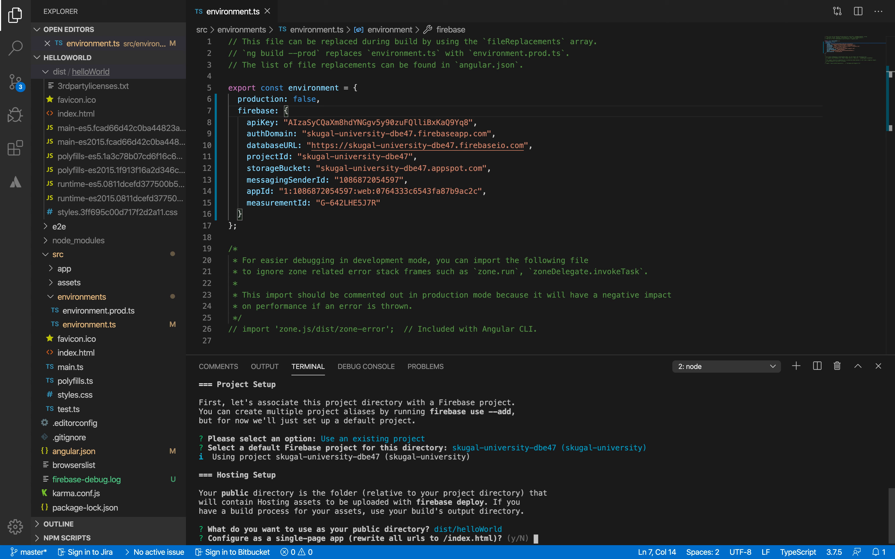
{"action": "key", "text": "Return"}
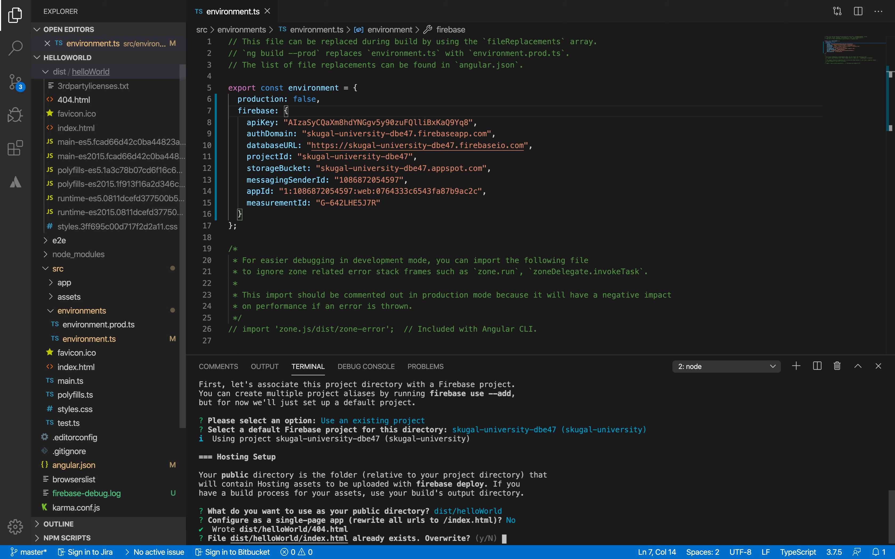
{"action": "type", "text": "n"}
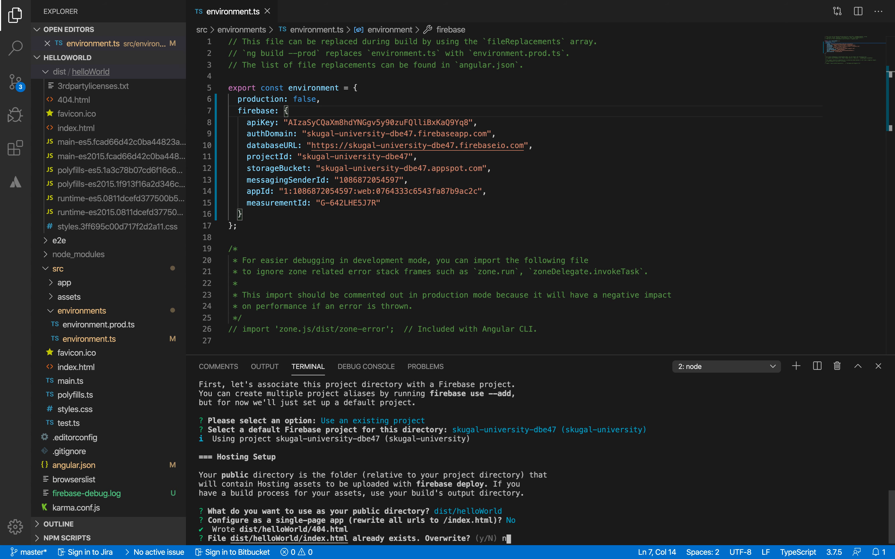
{"action": "key", "text": "Return"}
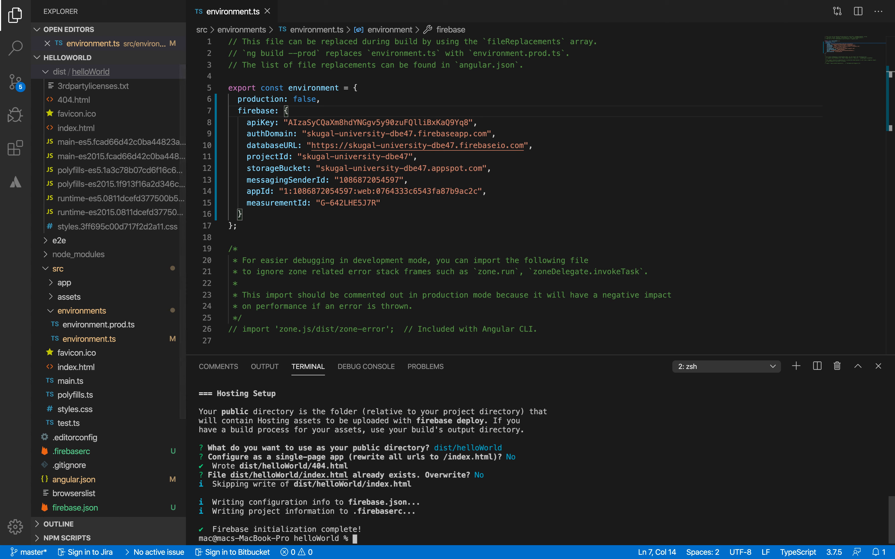
- Deploy the built app to Firebase Hosting with firebase deploy --only hosting
{"action": "key", "text": "Return"}
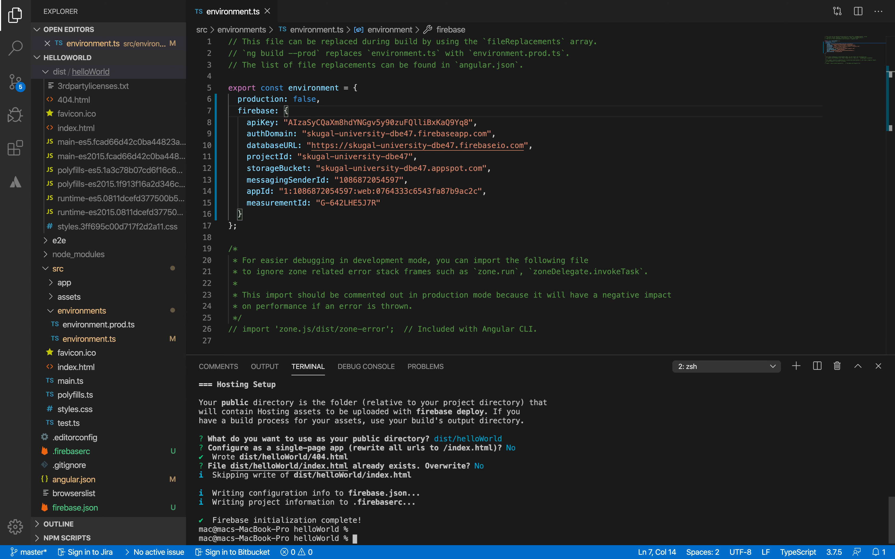
{"action": "type", "text": "firebase deploy --only:hostinn"}
{"action": "key", "text": "BackSpace"}
{"action": "key", "text": "BackSpace"}
{"action": "key", "text": "BackSpace"}
{"action": "key", "text": "BackSpace"}
{"action": "key", "text": "BackSpace"}
{"action": "key", "text": "BackSpace"}
{"action": "key", "text": "BackSpace"}
{"action": "key", "text": "BackSpace"}
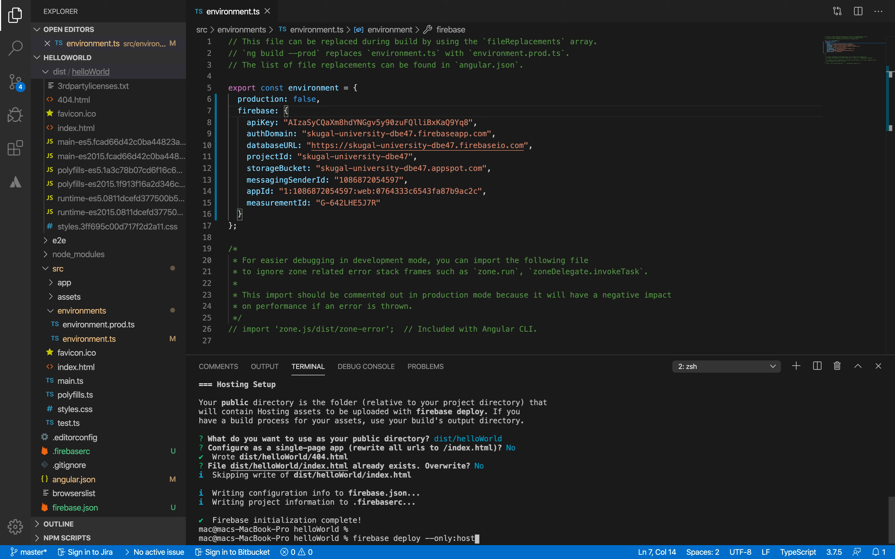
{"action": "type", "text": "hosting"}
{"action": "key", "text": "Return"}
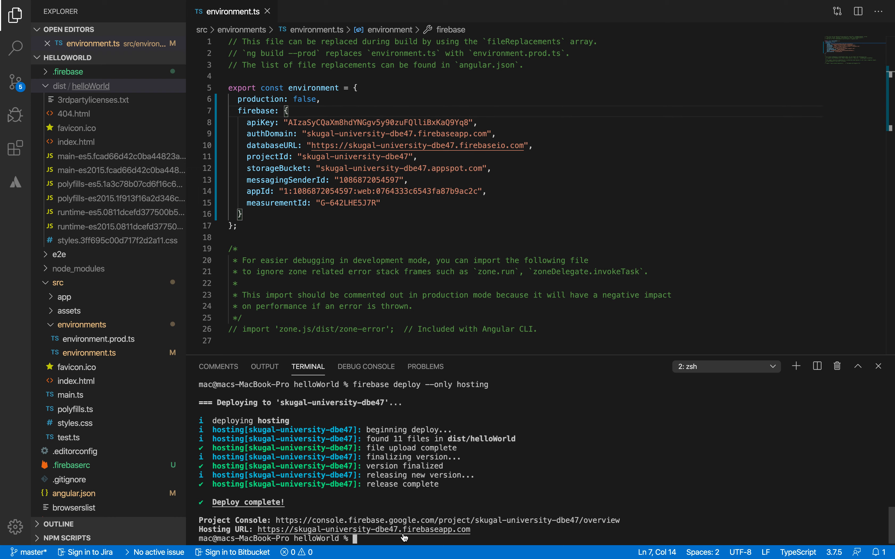
- Switch to the browser, open the Hosting page of the skugal-university Firebase project, and visit the skugal-university-dbe47.web.app domain
{"action": "key", "text": "ctrl+Right"}
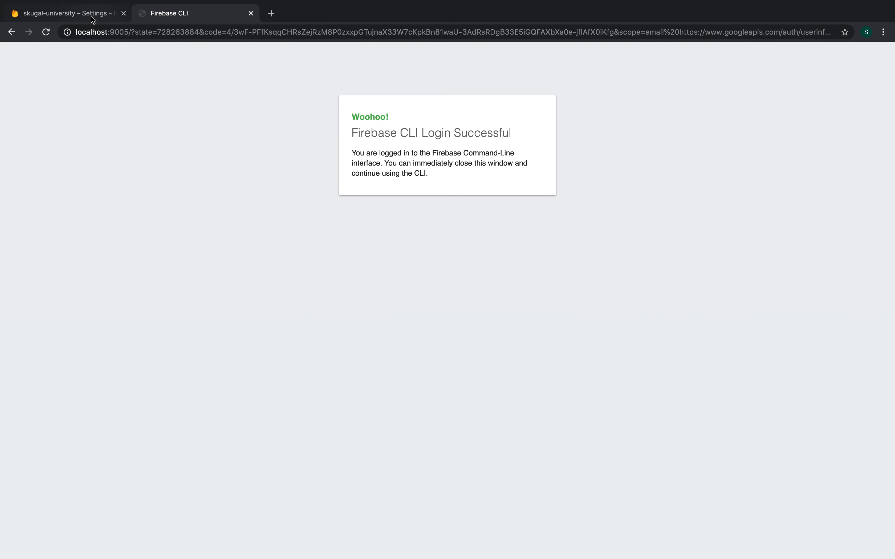
{"action": "left_click", "coordinate": [92, 19]}
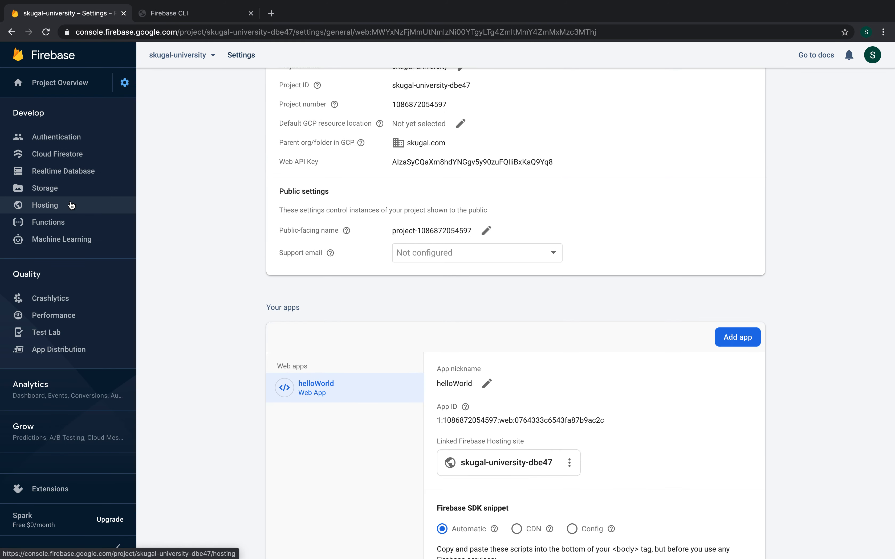
{"action": "left_click", "coordinate": [72, 205]}
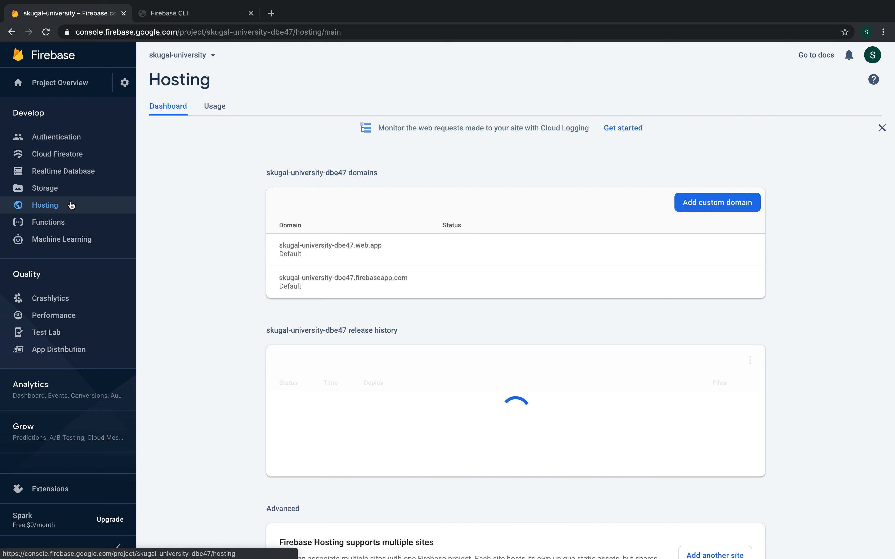
{"action": "left_click", "coordinate": [337, 250]}
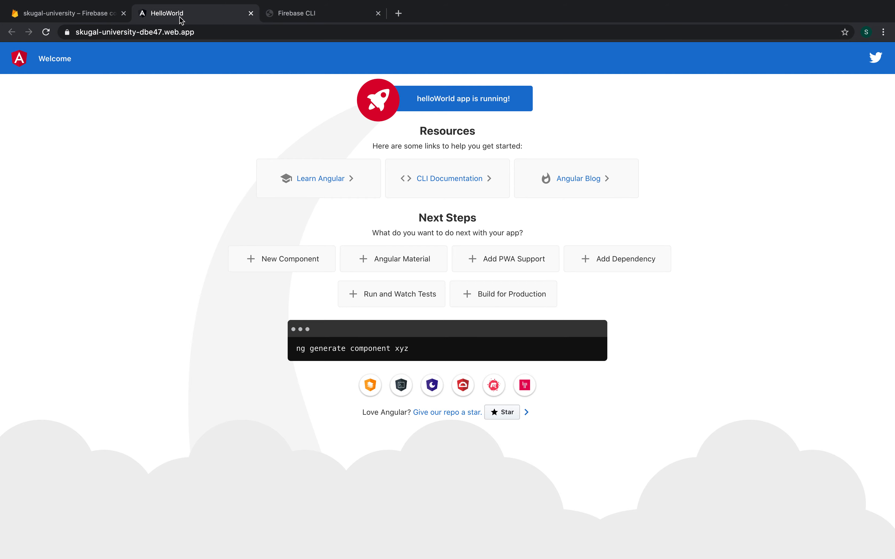
- Switch to Visual Studio Code, open src/index.html, and compare it with the deployed site in the browser
{"action": "key", "text": "ctrl+Left"}
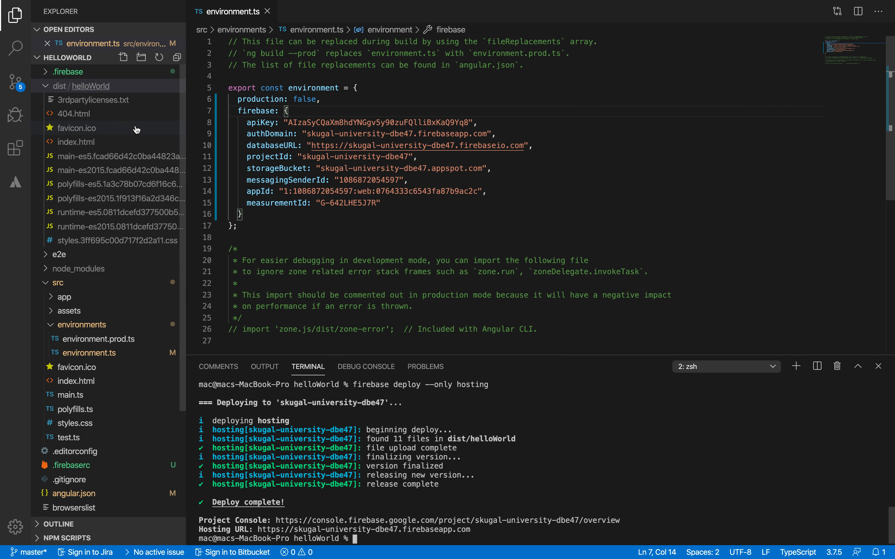
{"action": "left_click", "coordinate": [450, 191]}
{"action": "key", "text": "super+p"}
{"action": "type", "text": "index"}
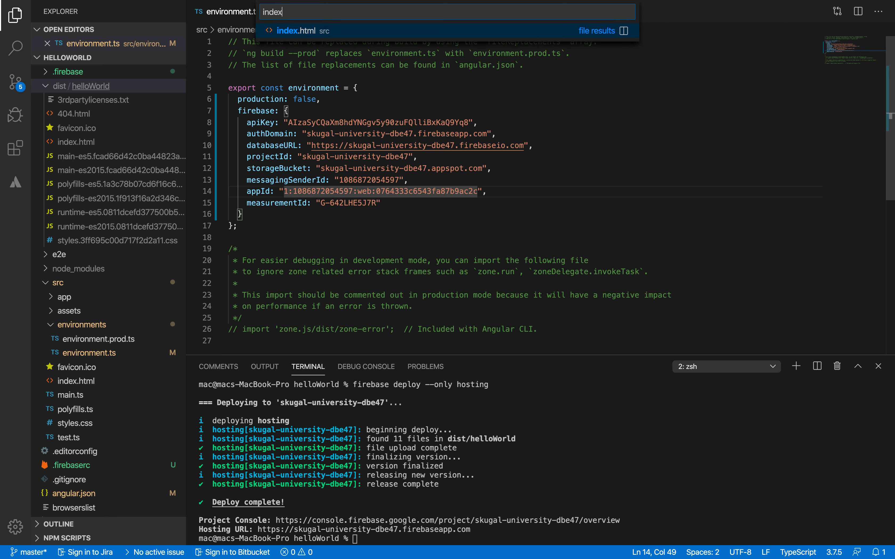
{"action": "key", "text": "Return"}
{"action": "key", "text": "ctrl+Right"}
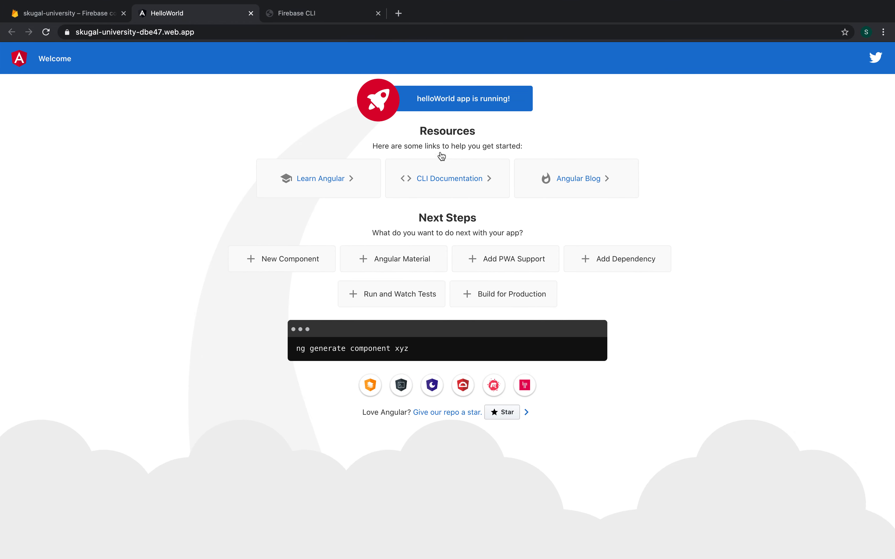
{"action": "key", "text": "ctrl+Left"}
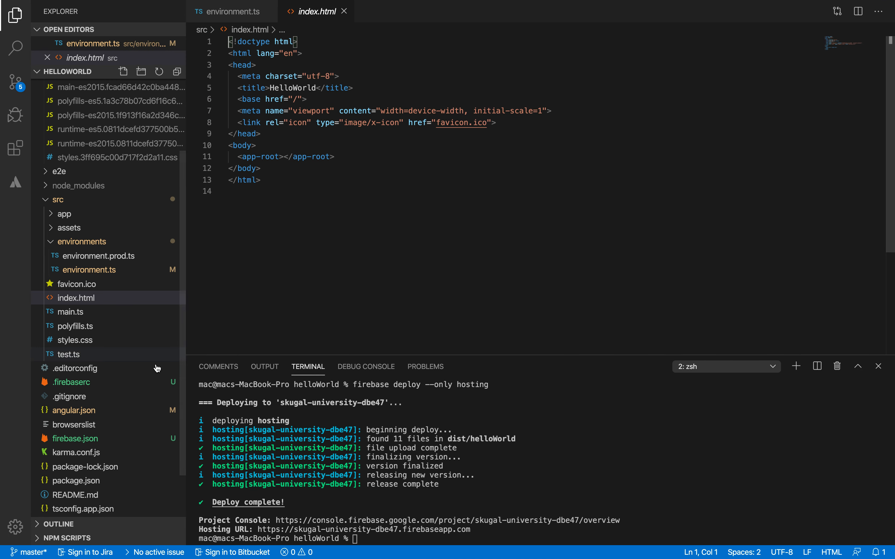
- Open app.component.html in src/app and delete all of its placeholder content
{"action": "scroll", "coordinate": [94, 302], "scroll_direction": "up", "scroll_amount": 3}
{"action": "left_click", "coordinate": [93, 300]}
{"action": "scroll", "coordinate": [94, 303], "scroll_direction": "down", "scroll_amount": 5}
{"action": "left_click", "coordinate": [138, 200]}
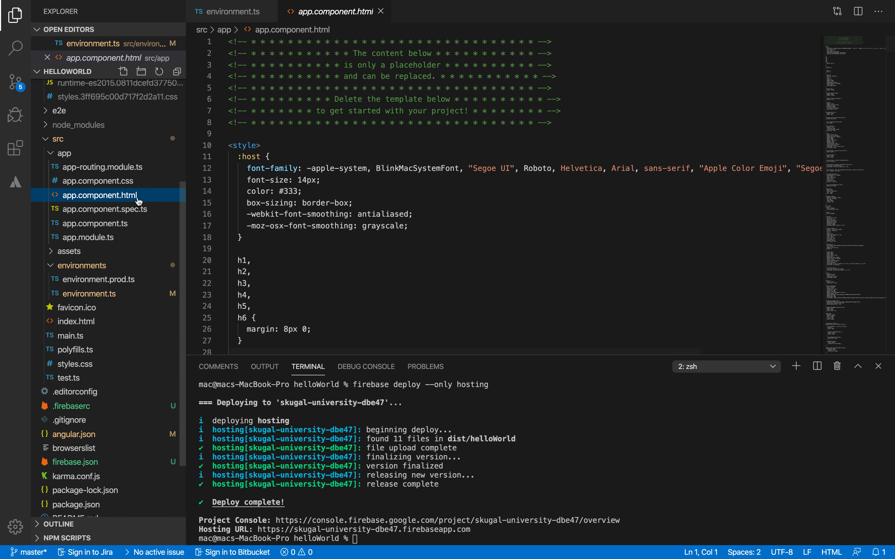
{"action": "left_click", "coordinate": [239, 227]}
{"action": "key", "text": "super+a"}
{"action": "key", "text": "BackSpace"}
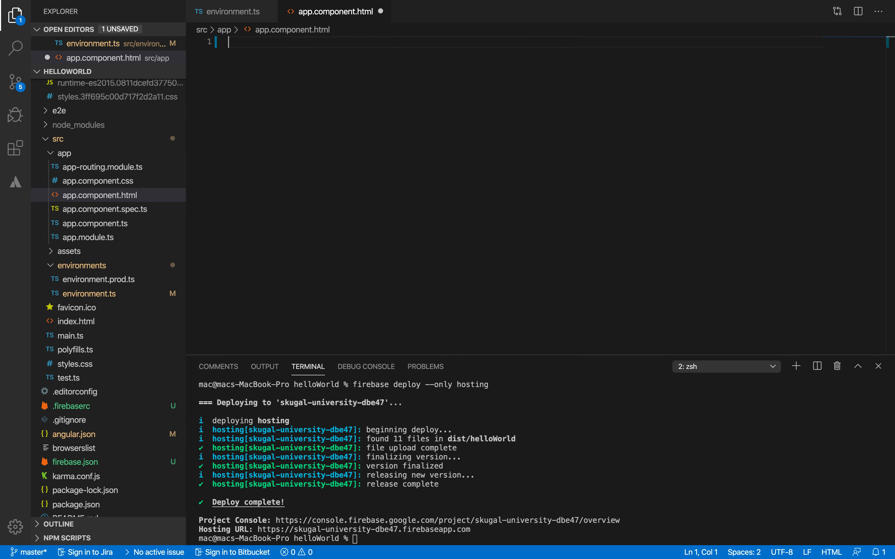
- Add an h1 element containing "Hello World" to app.component.html and save the file
{"action": "type", "text": "h1"}
{"action": "key", "text": "Tab"}
{"action": "key", "text": "Return"}
{"action": "type", "text": "Hello World"}
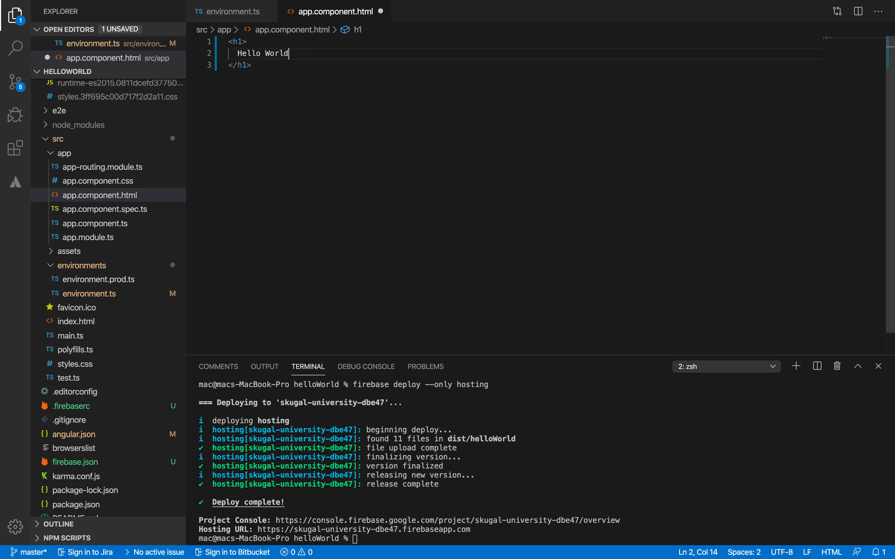
{"action": "key", "text": "super+s"}
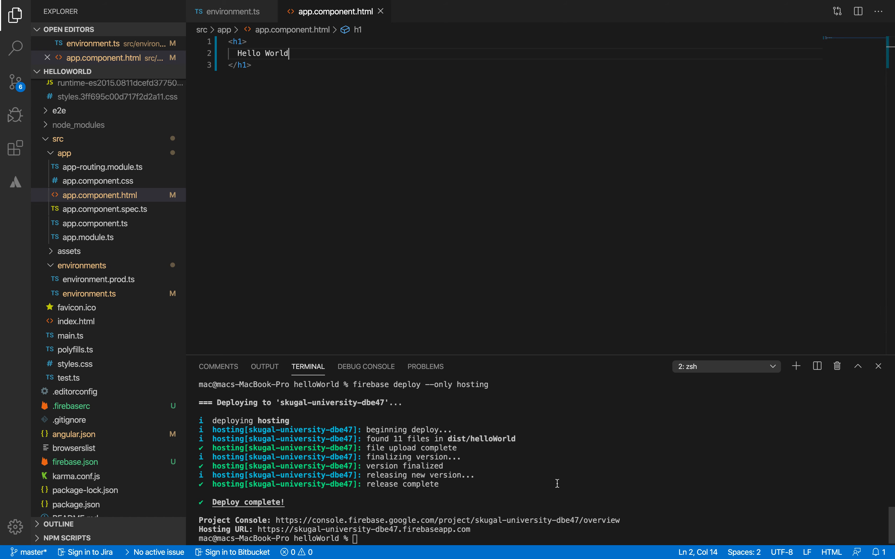
- Rebuild the Angular app for production in the terminal with ng build --prod
{"action": "type", "text": "firebase init"}
{"action": "key", "text": "Up"}
{"action": "key", "text": "Up"}
{"action": "key", "text": "Up"}
{"action": "key", "text": "ctrl+c"}
{"action": "key", "text": "ctrl+c"}
{"action": "type", "text": "ng build --prod"}
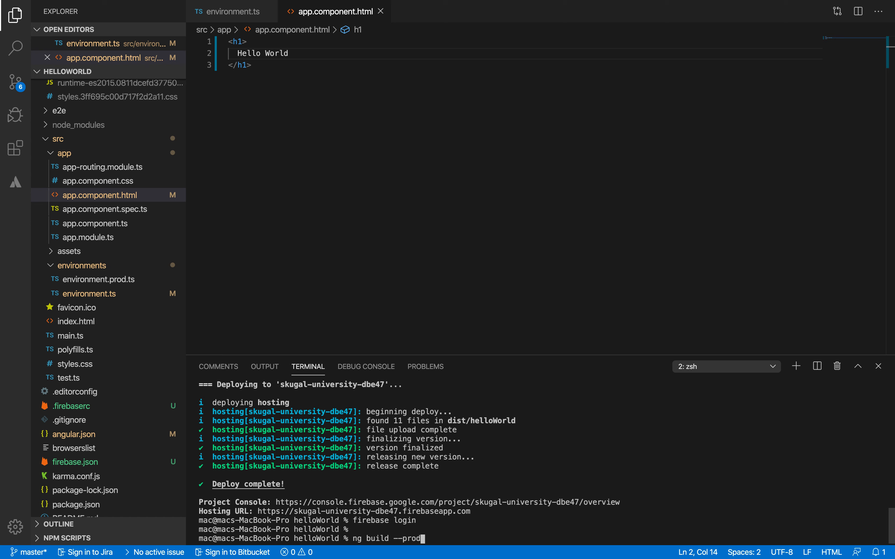
{"action": "key", "text": "Return"}
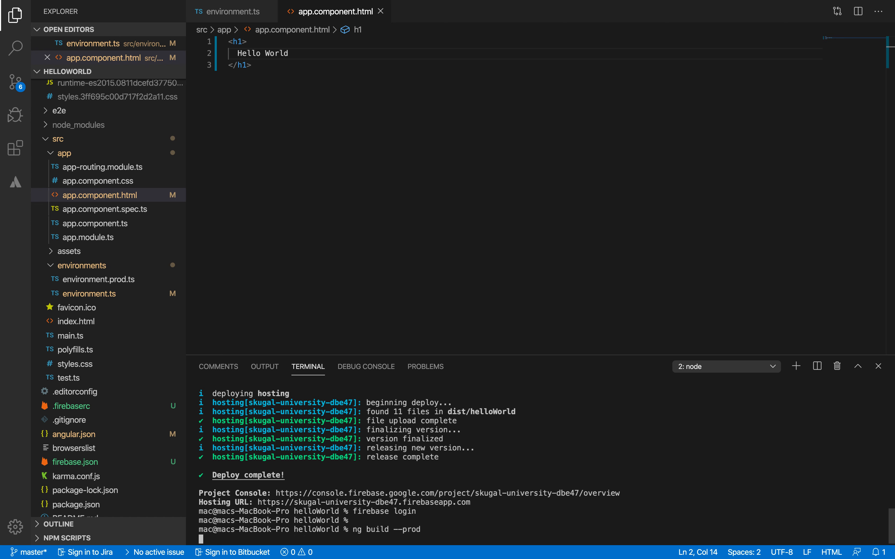
{"action": "scroll", "coordinate": [122, 222], "scroll_direction": "up", "scroll_amount": 5}
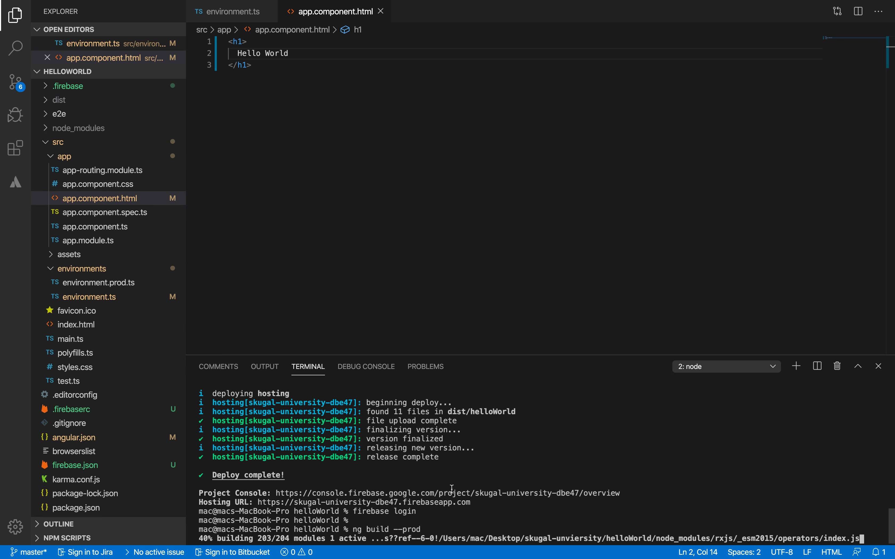
- Switch to the browser, search for godaddy in a new tab, and open the GoDaddy website
{"action": "key", "text": "ctrl+Right"}
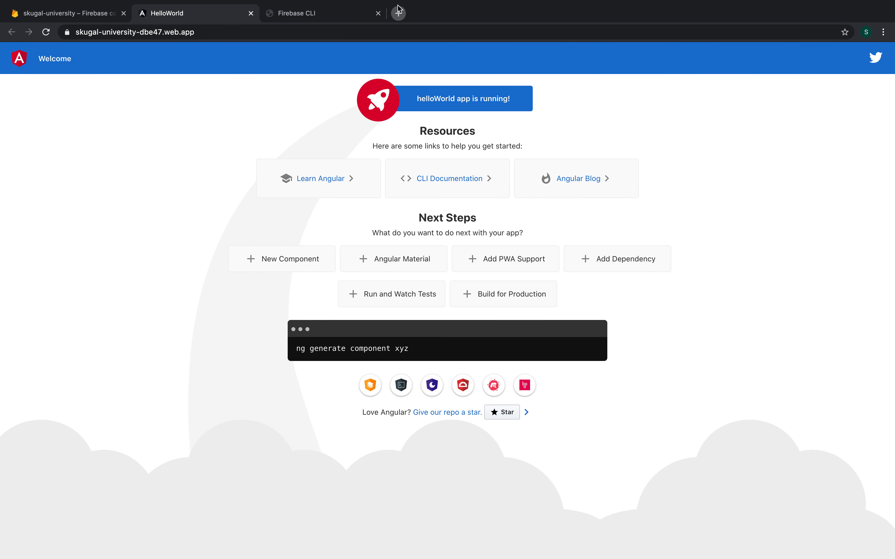
{"action": "double_click", "coordinate": [399, 13]}
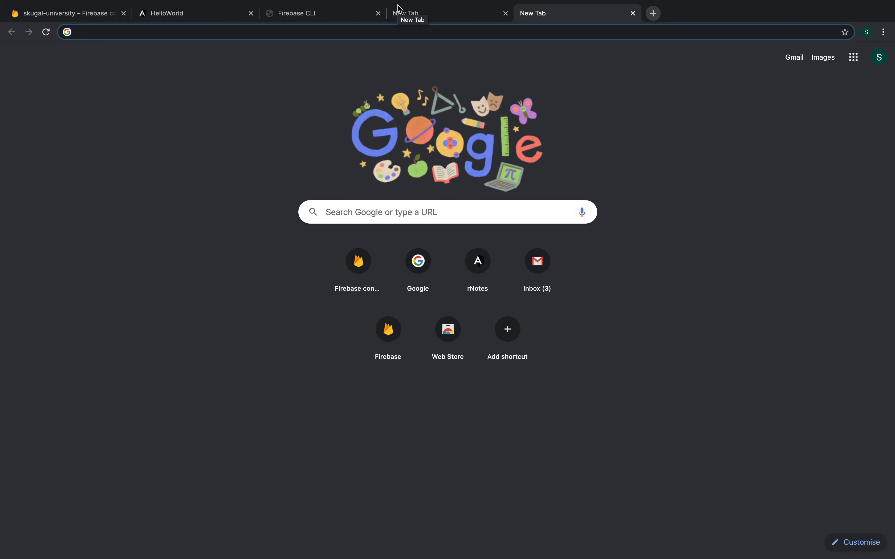
{"action": "type", "text": "googl"}
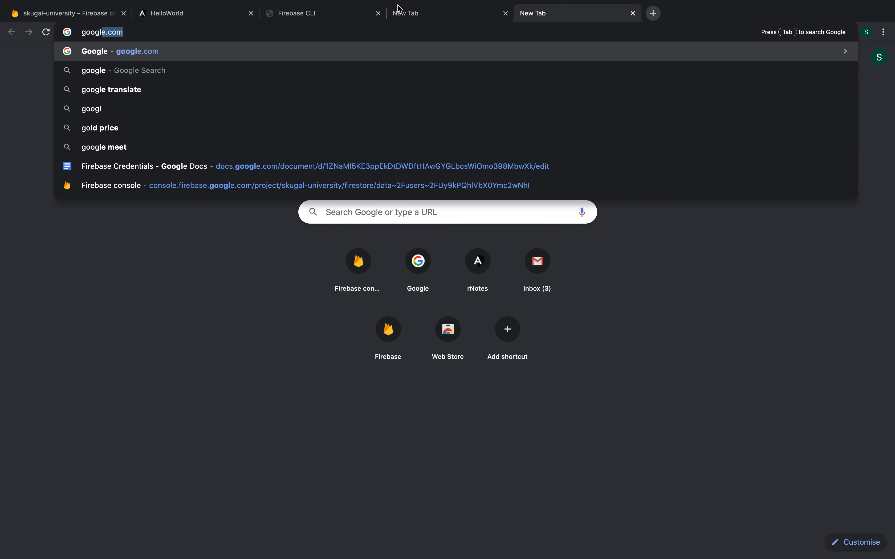
{"action": "key", "text": "BackSpace"}
{"action": "key", "text": "BackSpace"}
{"action": "key", "text": "BackSpace"}
{"action": "key", "text": "BackSpace"}
{"action": "type", "text": "daddy"}
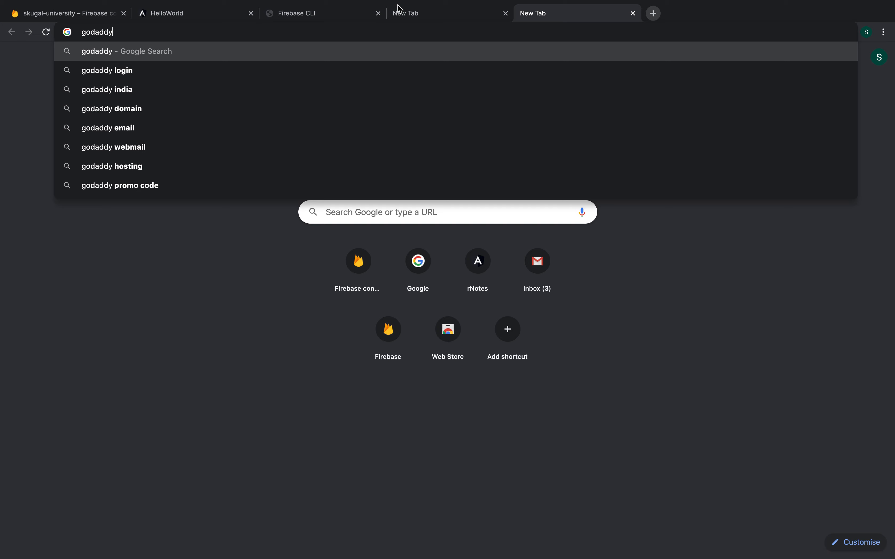
{"action": "key", "text": "Return"}
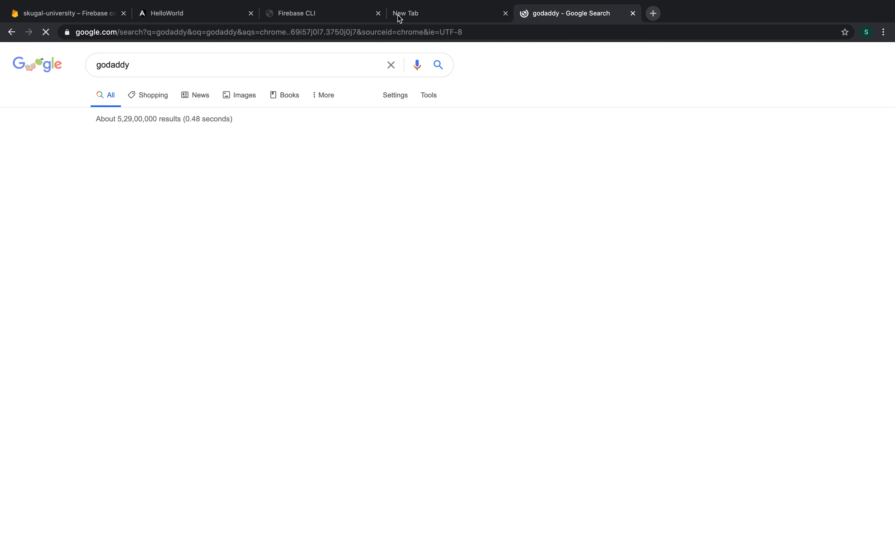
{"action": "left_click", "coordinate": [171, 324]}
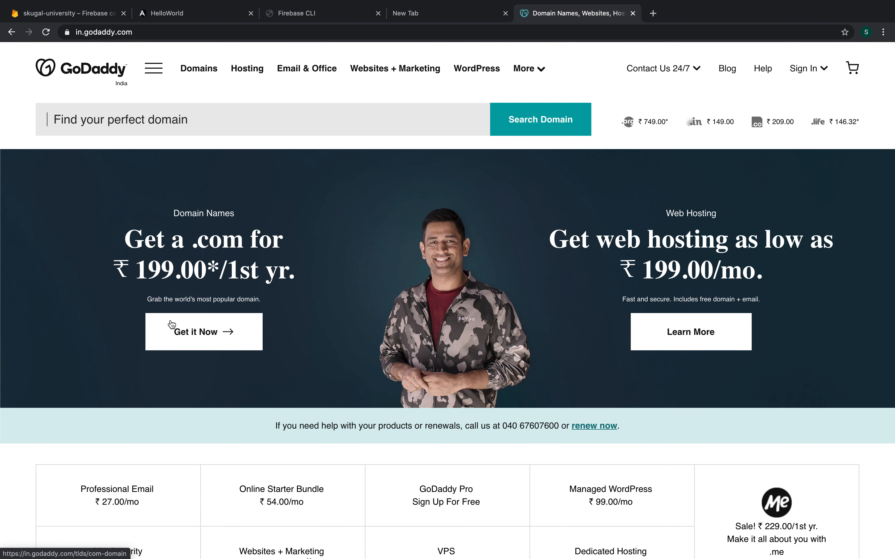
- Review the custom domain option on the Firebase Hosting dashboard and return to the GoDaddy site
{"action": "left_click", "coordinate": [82, 14]}
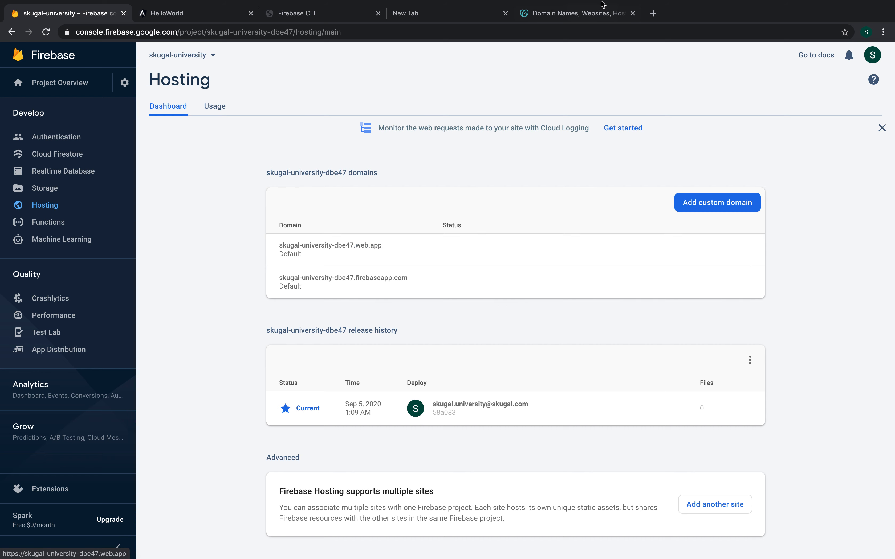
{"action": "mouse_move", "coordinate": [603, 1]}
{"action": "left_click", "coordinate": [573, 41]}
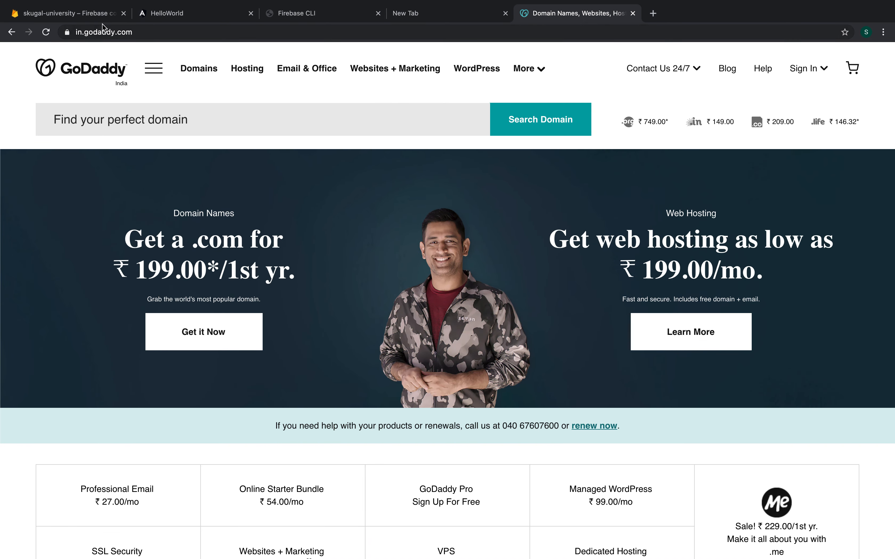
- Switch to Visual Studio Code and redeploy the rebuilt app with firebase deploy --only hosting
{"action": "key", "text": "ctrl+Left"}
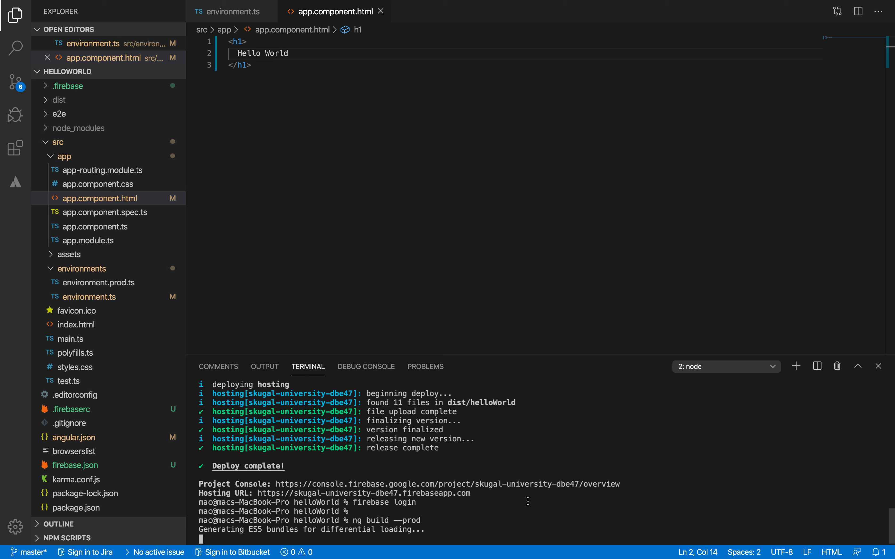
{"action": "type", "text": "firebase depl"}
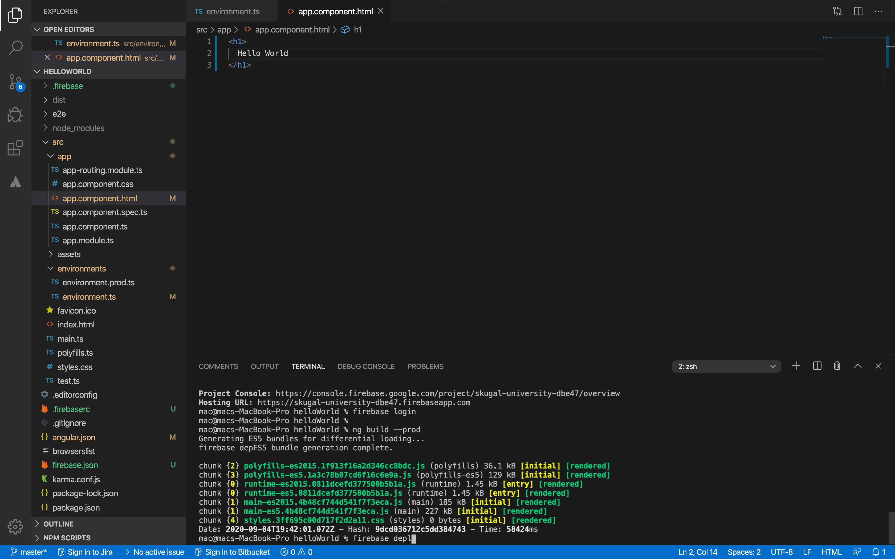
{"action": "type", "text": "oy --ho"}
{"action": "key", "text": "BackSpace"}
{"action": "key", "text": "BackSpace"}
{"action": "type", "text": "only hosting"}
{"action": "key", "text": "Return"}
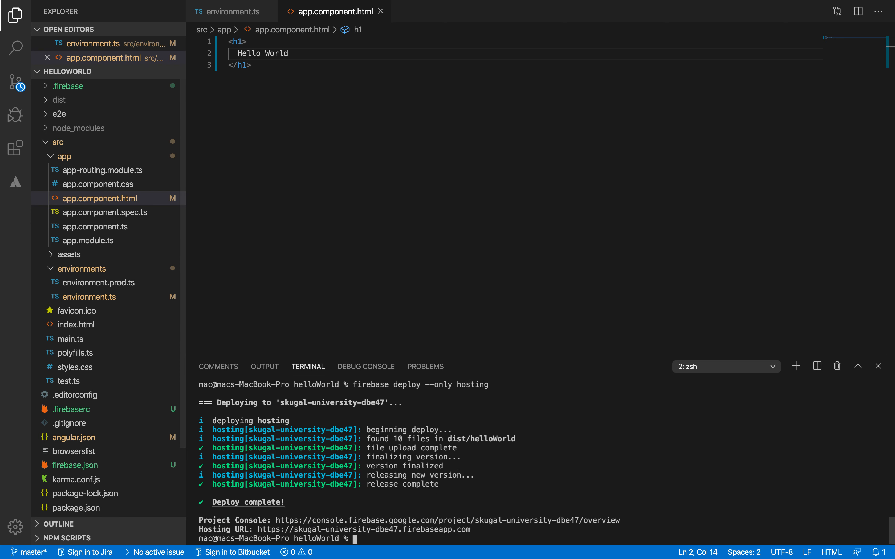
- Open the deployed site from its hosting URL and compare the page with the content of app.component.html
{"action": "left_click", "coordinate": [444, 533], "text": "super"}
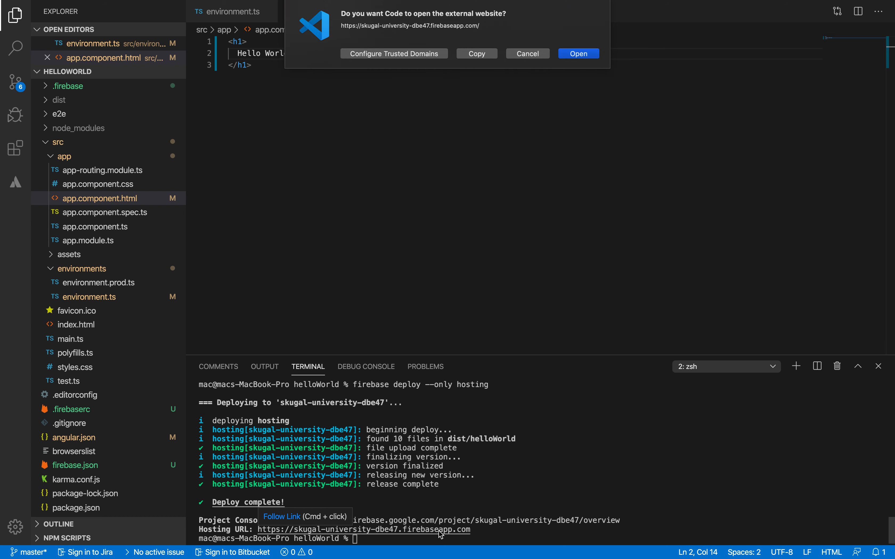
{"action": "left_click", "coordinate": [560, 54]}
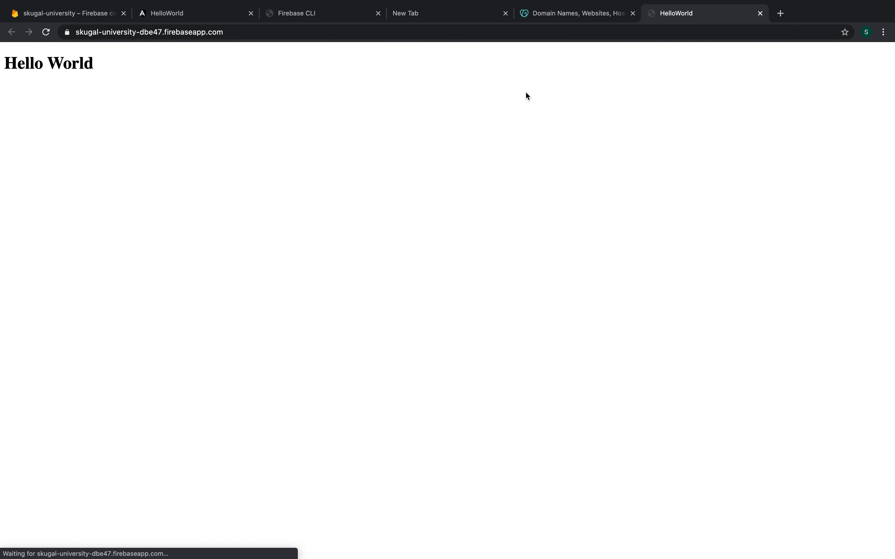
{"action": "key", "text": "super+Tab"}
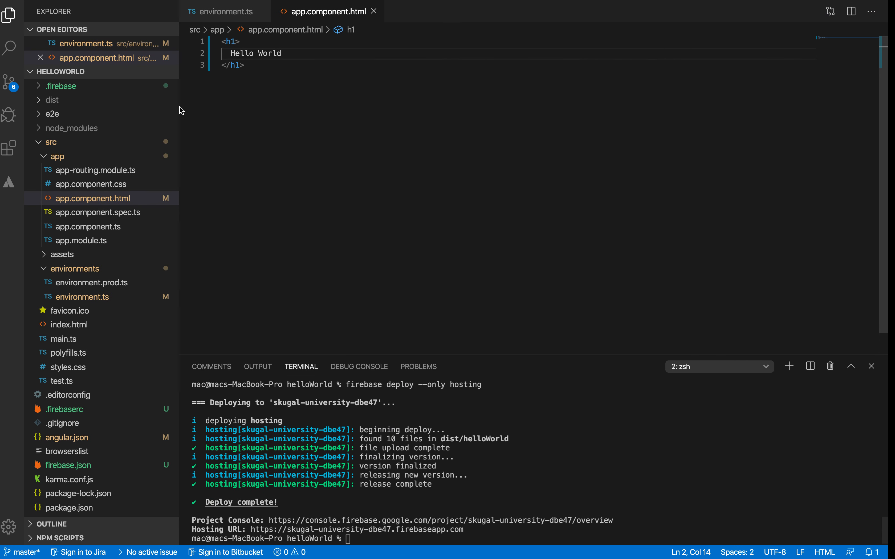
{"action": "scroll", "coordinate": [89, 444], "scroll_direction": "down", "scroll_amount": 3}
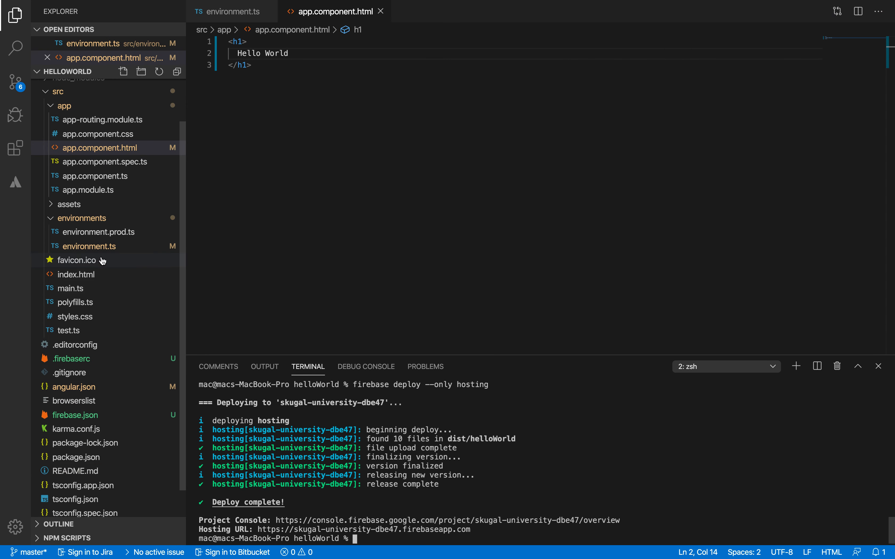
{"action": "left_click", "coordinate": [122, 148]}
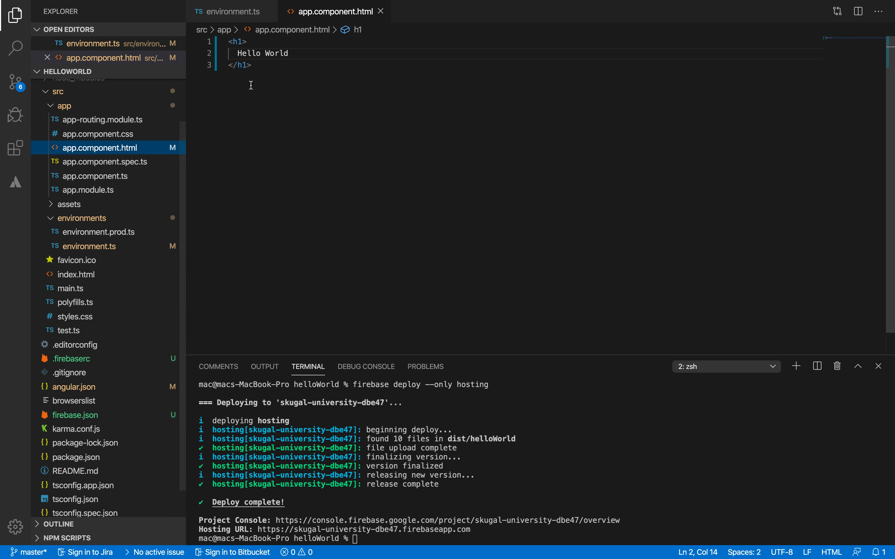
{"action": "key", "text": "super+a"}
{"action": "key", "text": "super+Tab"}
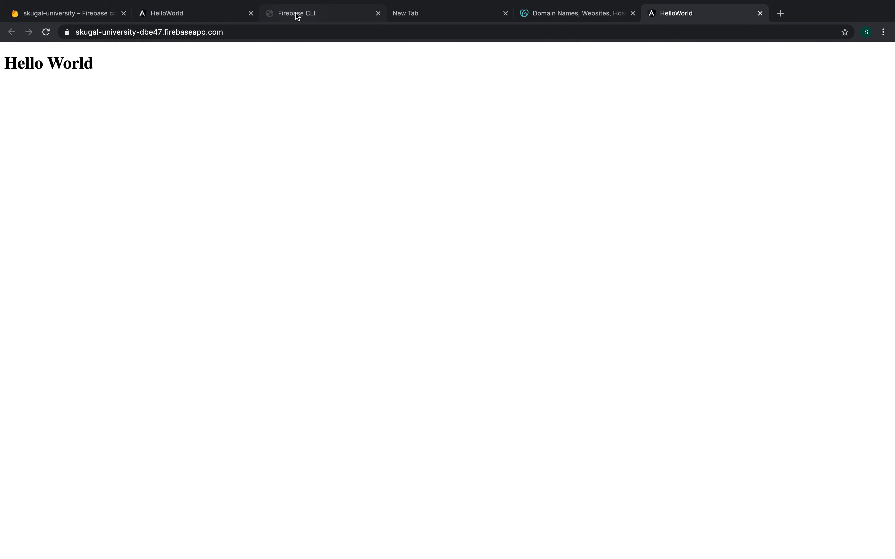
- Compare the deployed page on its web.app and firebaseapp.com addresses, and check the domains on the Firebase Hosting dashboard
{"action": "left_click", "coordinate": [215, 14]}
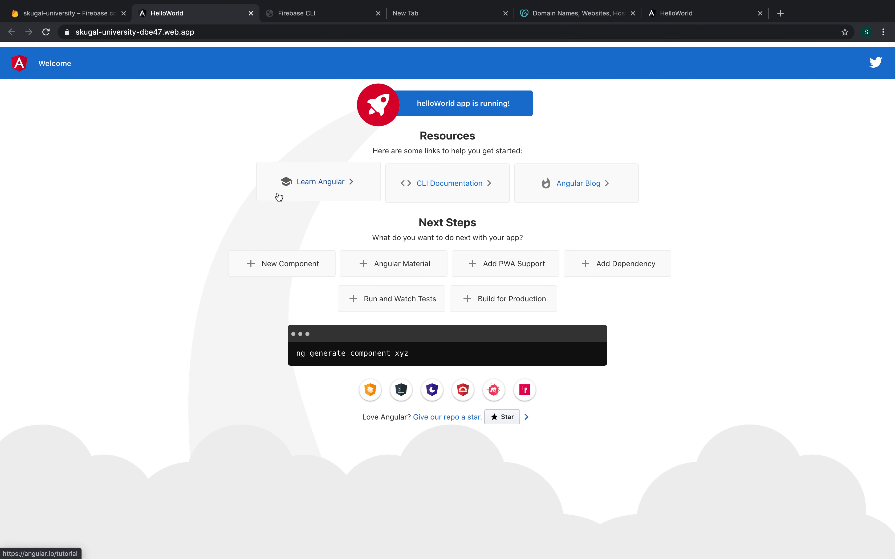
{"action": "left_click", "coordinate": [686, 14]}
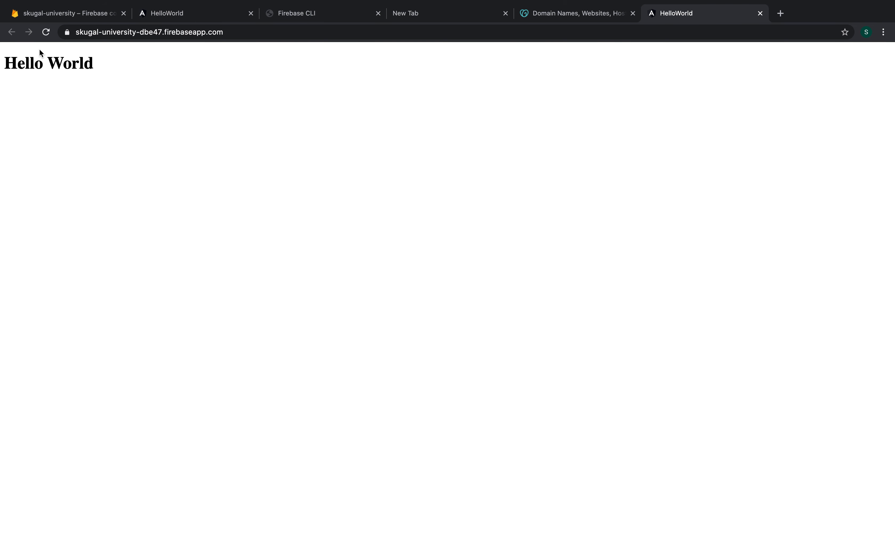
{"action": "left_click", "coordinate": [103, 33]}
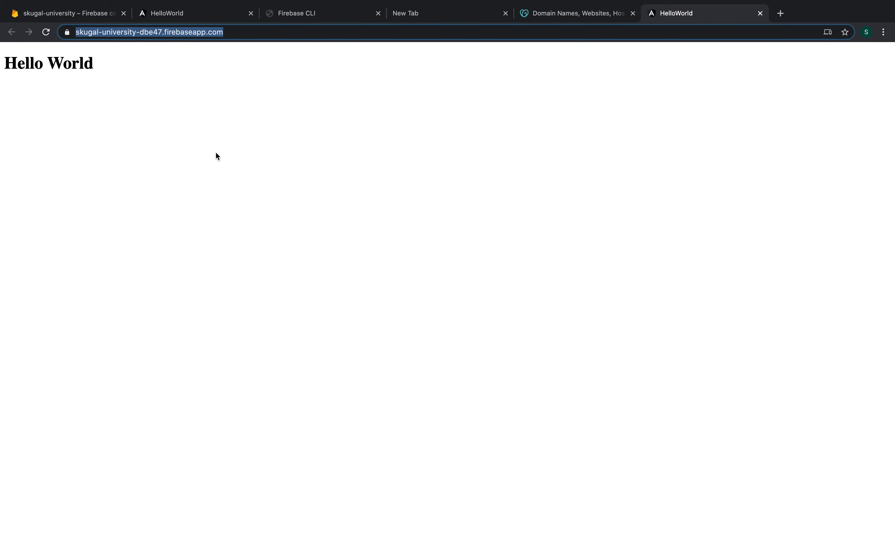
{"action": "left_click", "coordinate": [85, 12]}
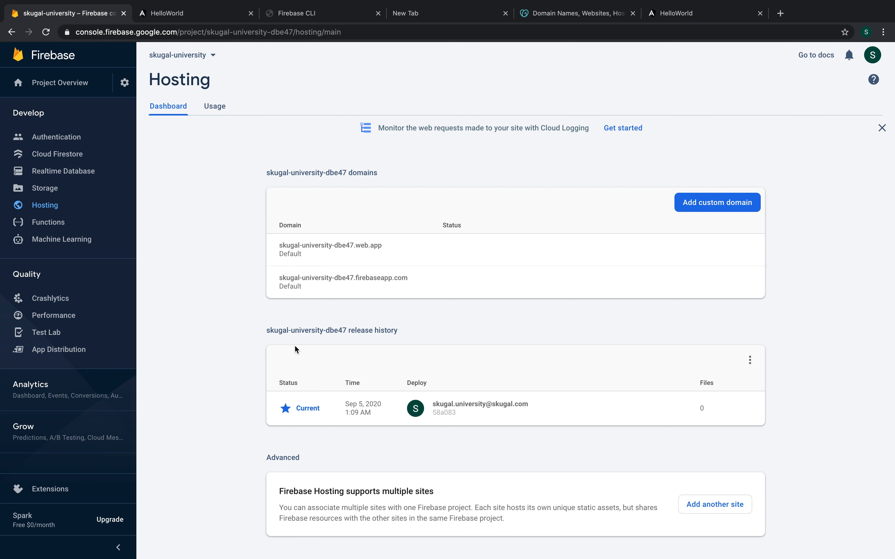
{"action": "left_click", "coordinate": [690, 14]}
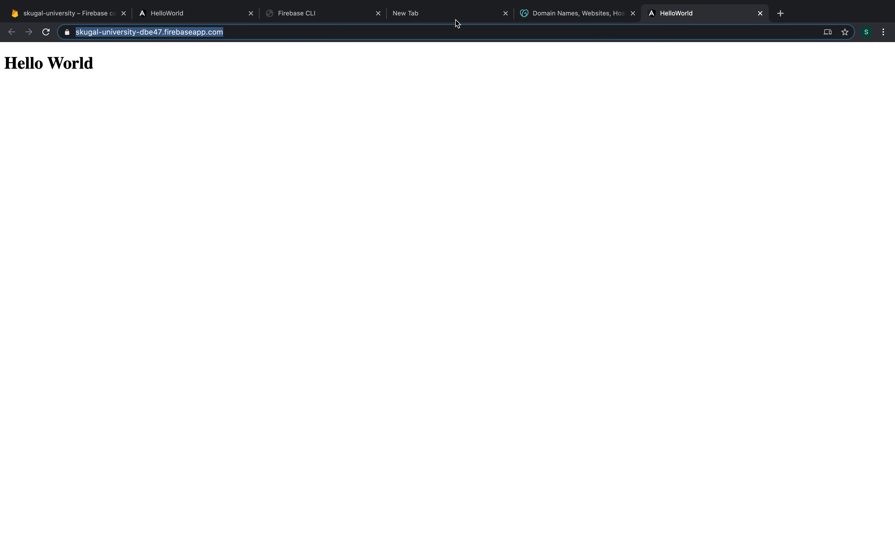
{"action": "left_click", "coordinate": [51, 19]}
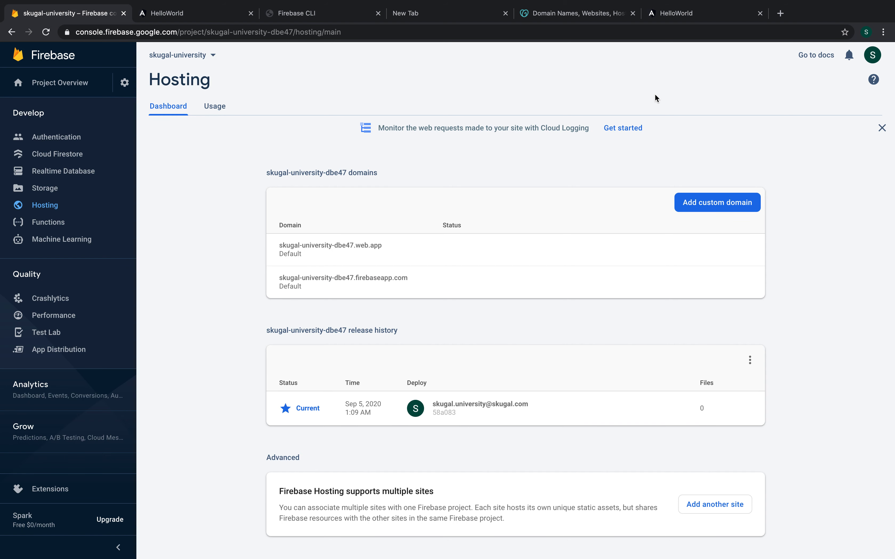
{"action": "left_click", "coordinate": [724, 11]}
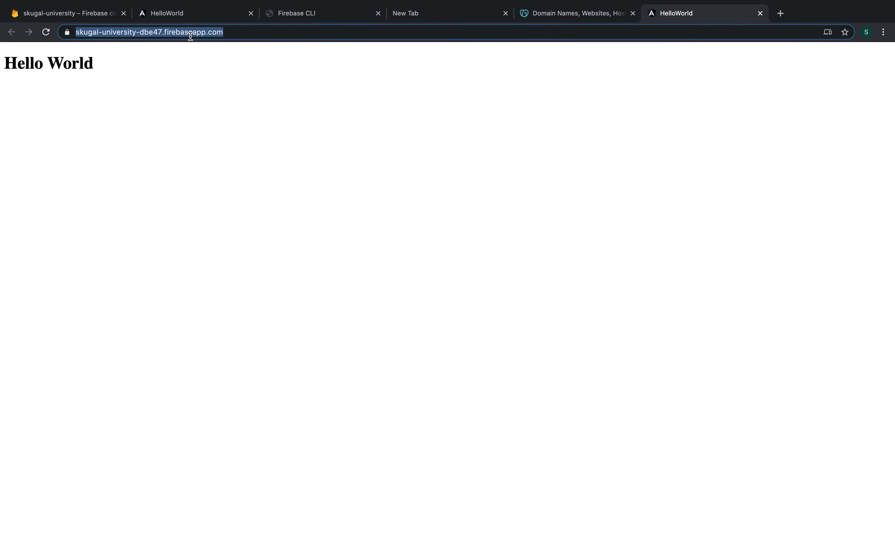
{"action": "left_click", "coordinate": [113, 21]}
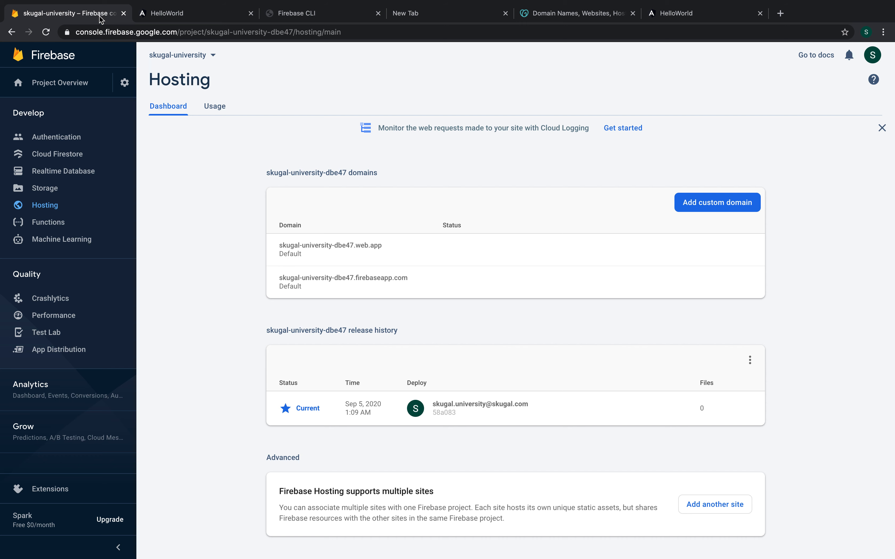
- Start adding a custom domain on the Firebase Hosting dashboard and enter skugal.in as the domain
{"action": "left_click", "coordinate": [721, 205]}
{"action": "type", "text": "skugal.in"}
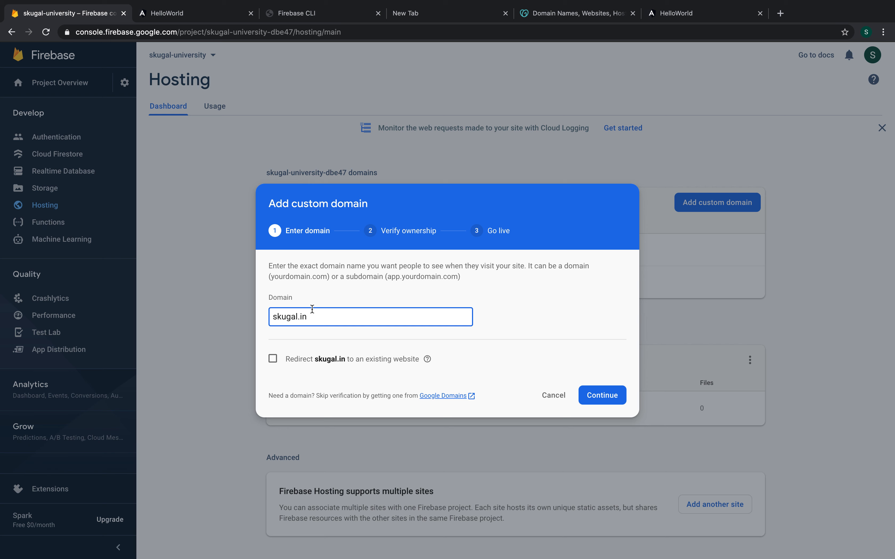
{"action": "type", "text": "ht"}
{"action": "type", "text": "tp:"}
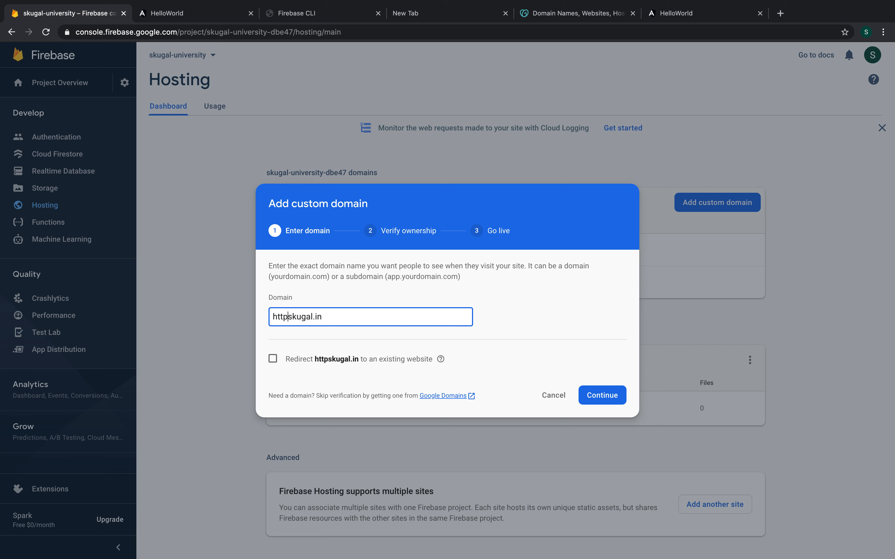
{"action": "key", "text": "BackSpace"}
{"action": "type", "text": "s://"}
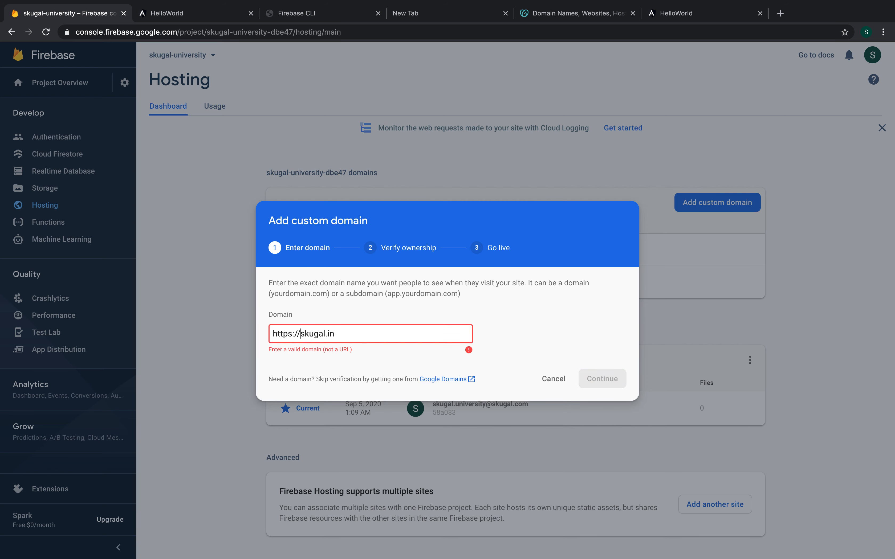
{"action": "key", "text": "shift+Home"}
{"action": "type", "text": "sdf."}
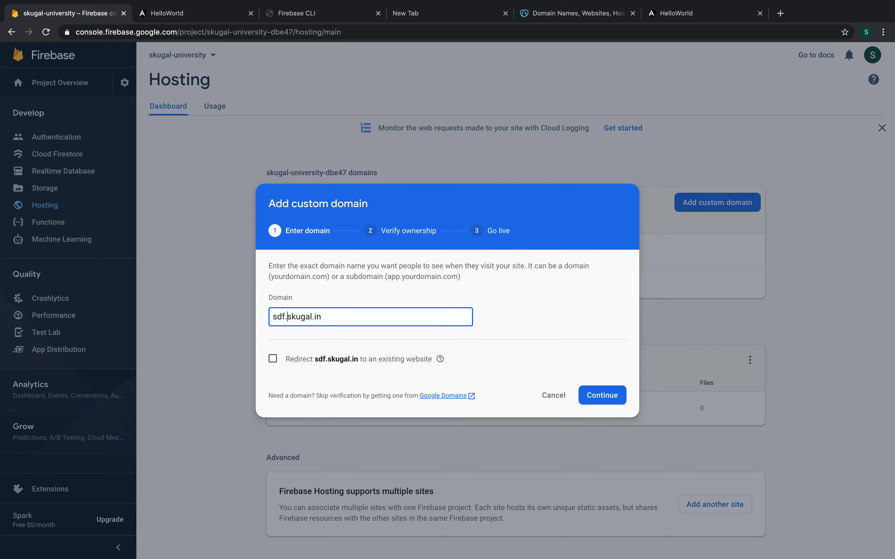
{"action": "key", "text": "shift+Home"}
{"action": "key", "text": "BackSpace"}
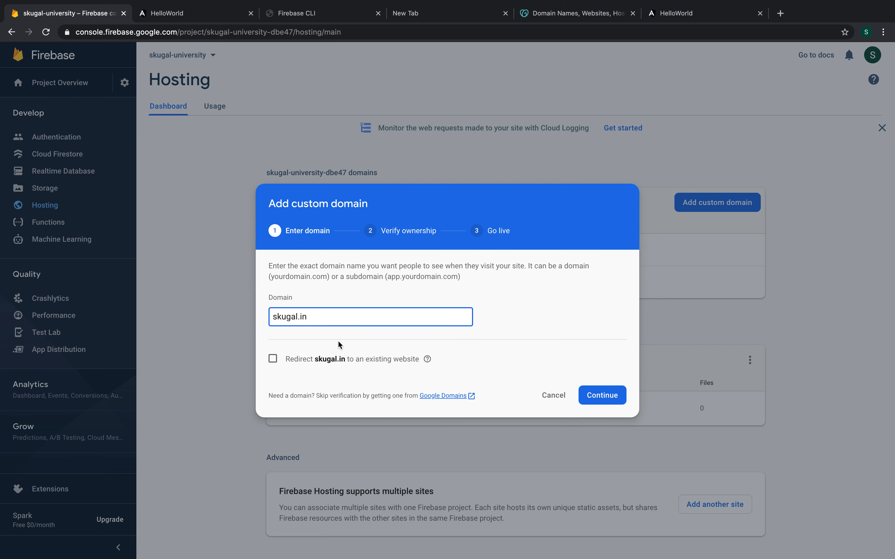
- Continue the skugal.in setup to the Go live stage and copy the A record values 151.101.1.195 and 151.101.65.195
{"action": "left_click", "coordinate": [592, 392]}
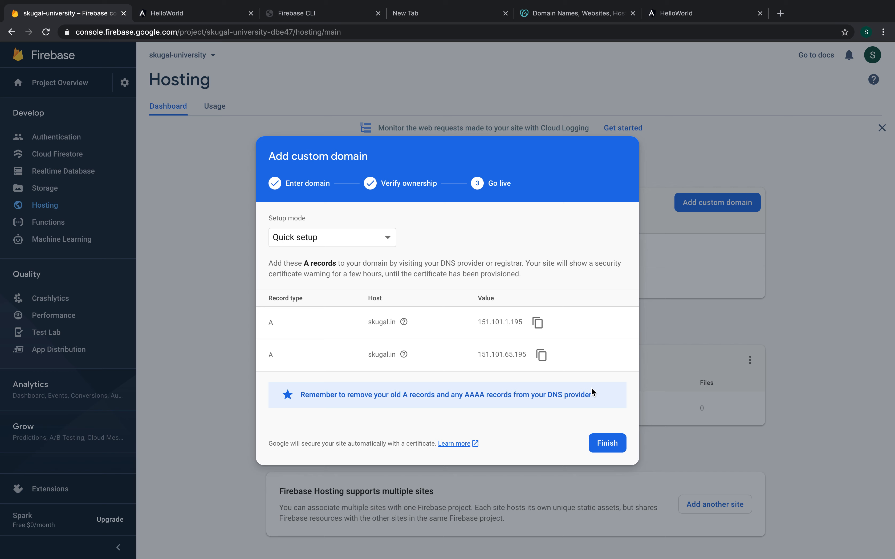
{"action": "left_click", "coordinate": [538, 323]}
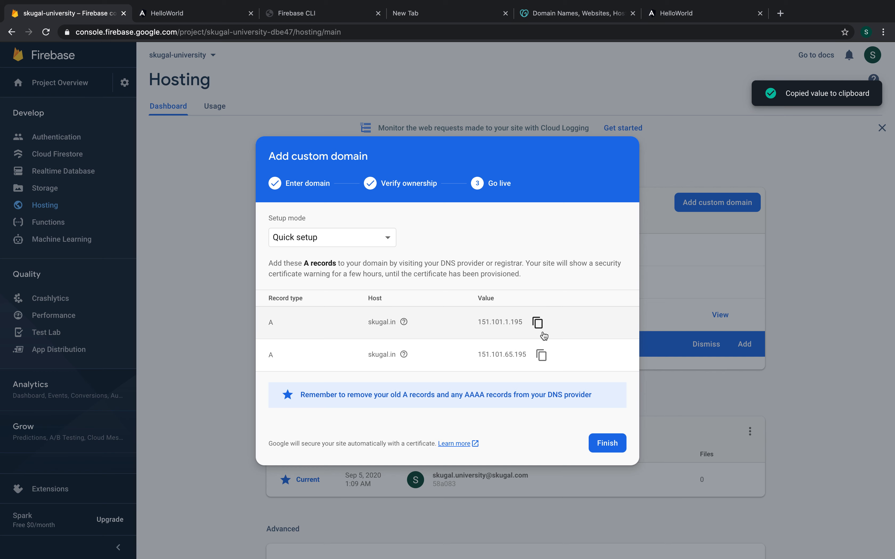
{"action": "left_click", "coordinate": [551, 362]}
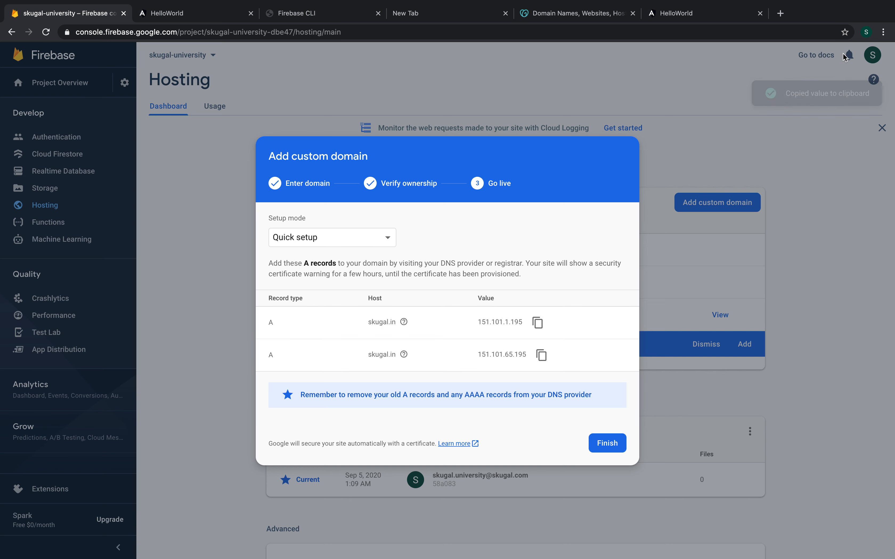
{"action": "left_click", "coordinate": [867, 32]}
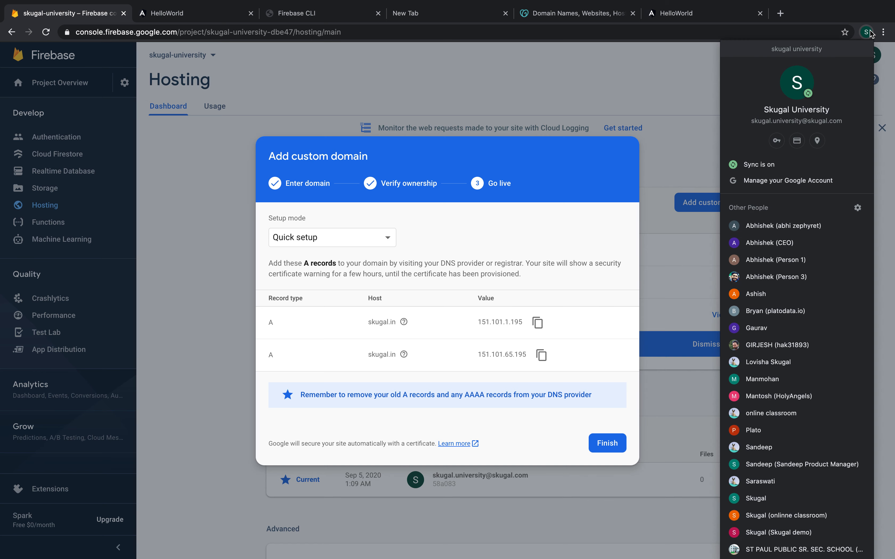
{"action": "left_click", "coordinate": [869, 33]}
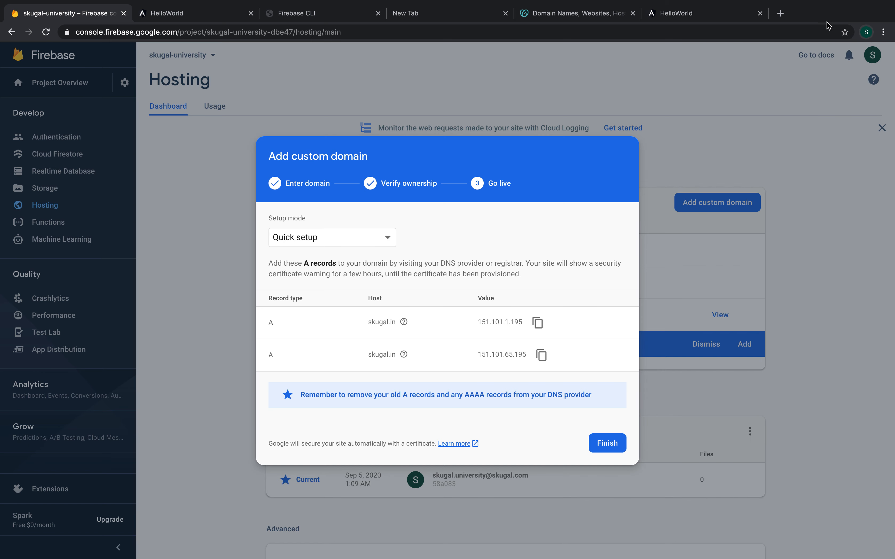
{"action": "left_click", "coordinate": [864, 33]}
- Search for cloudflare in a new tab, open the Cloudflare website and go to the account dashboard through its login
{"action": "left_click", "coordinate": [774, 12]}
{"action": "left_click", "coordinate": [781, 13]}
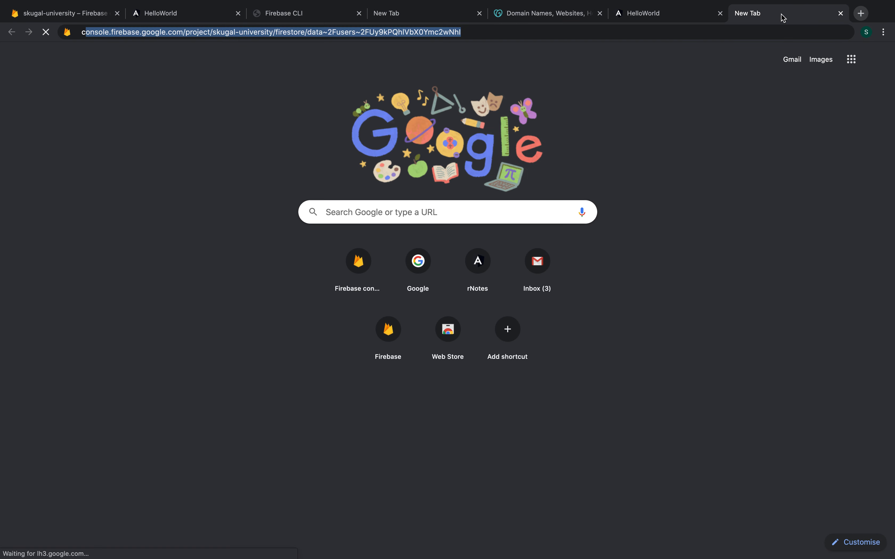
{"action": "type", "text": "cloud"}
{"action": "key", "text": "BackSpace"}
{"action": "type", "text": "flare"}
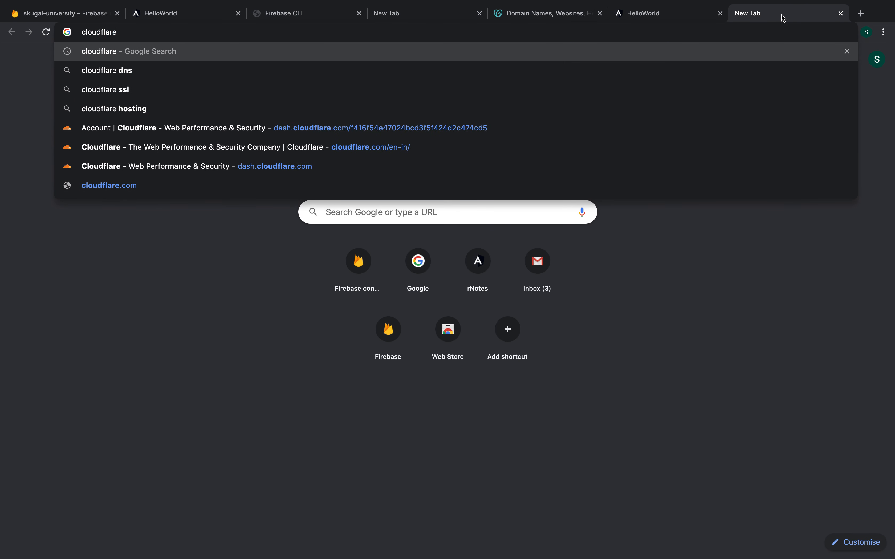
{"action": "key", "text": "Return"}
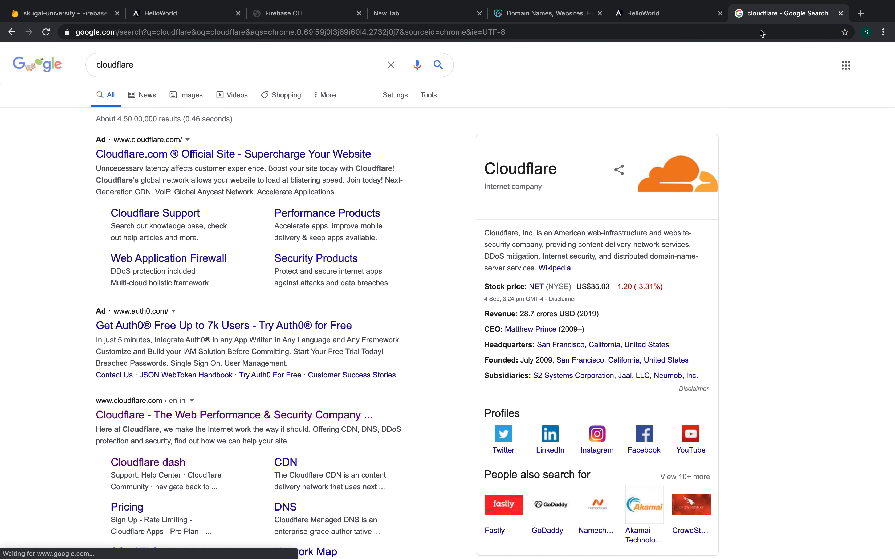
{"action": "left_click", "coordinate": [200, 416]}
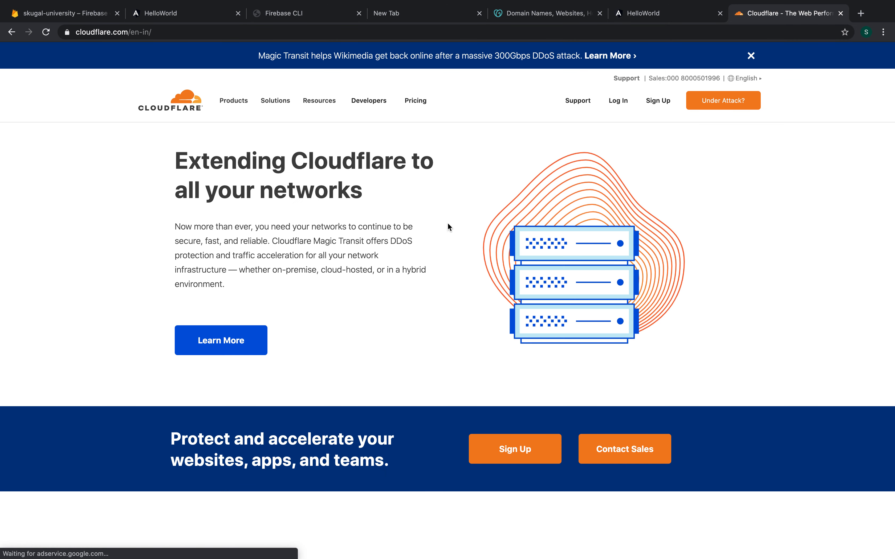
{"action": "left_click", "coordinate": [619, 99]}
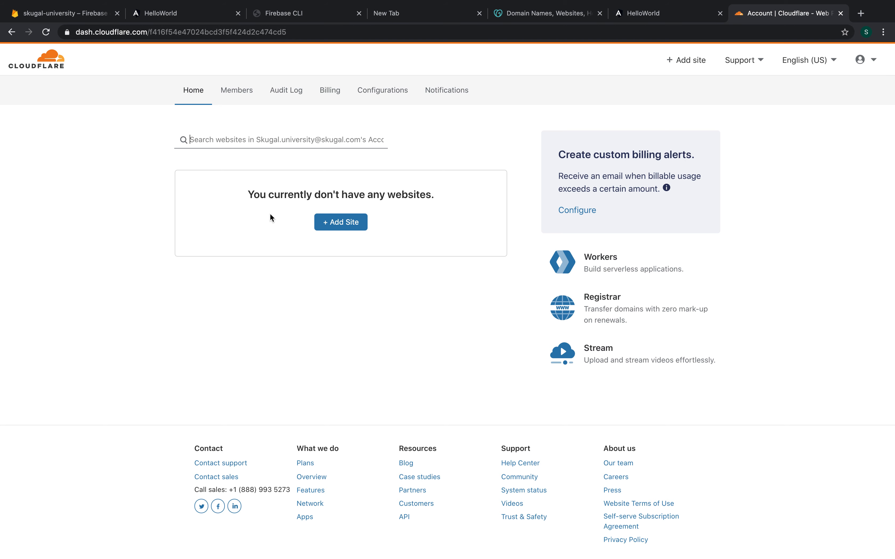
- Add skugal.in as a new site in the Cloudflare account
{"action": "left_click", "coordinate": [349, 222]}
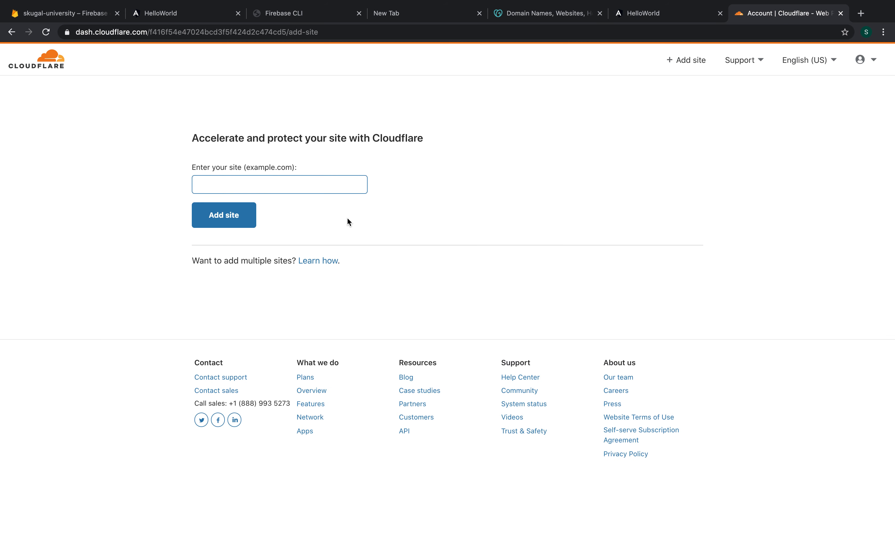
{"action": "type", "text": "skugal.in"}
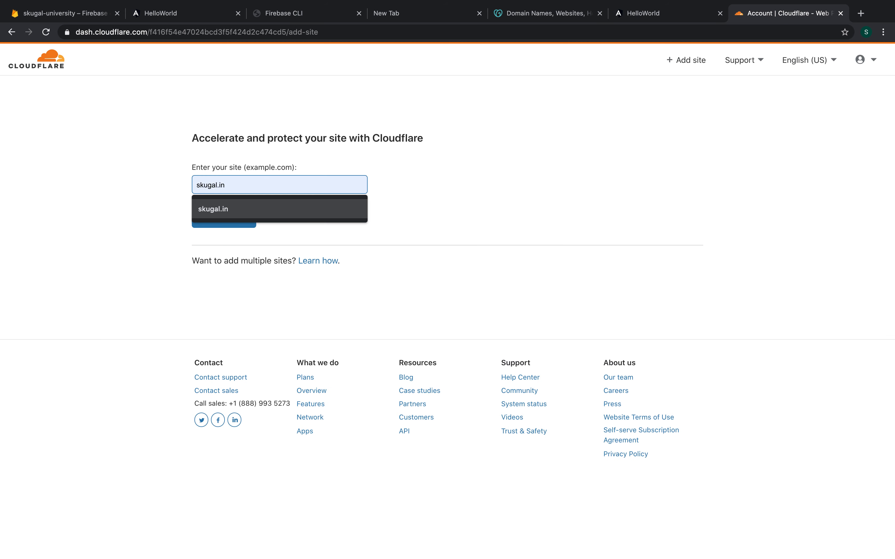
{"action": "left_click", "coordinate": [274, 210]}
{"action": "left_click", "coordinate": [237, 228]}
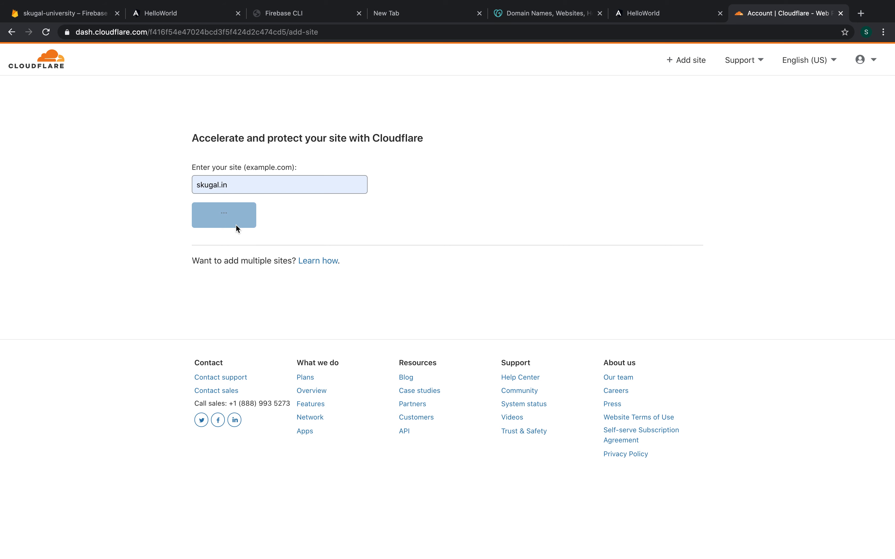
- Open a browser window under the other profile that is signed in to GoDaddy
{"action": "left_click", "coordinate": [866, 32]}
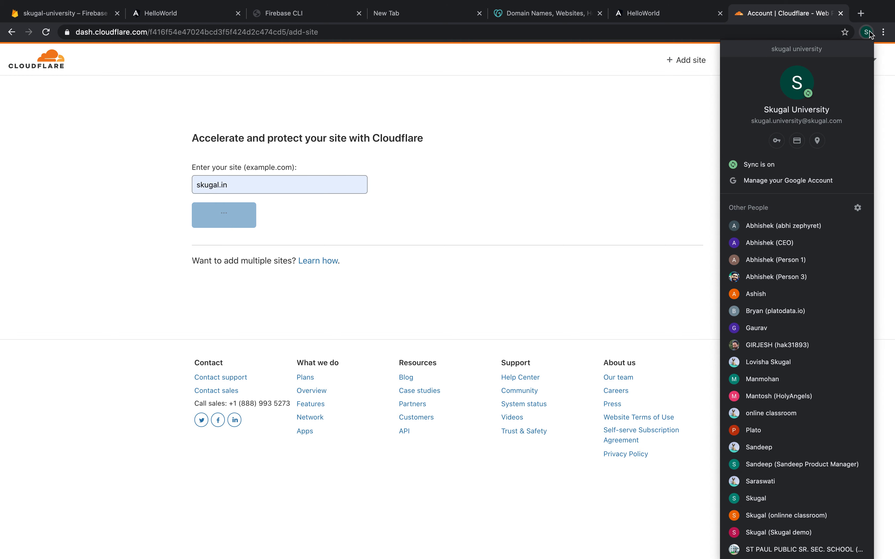
{"action": "left_click", "coordinate": [782, 285]}
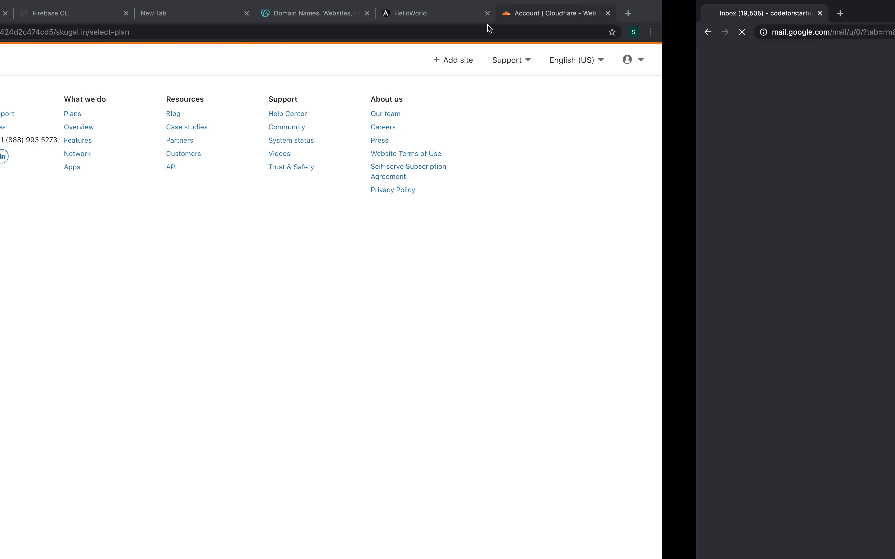
{"action": "type", "text": "innnng"}
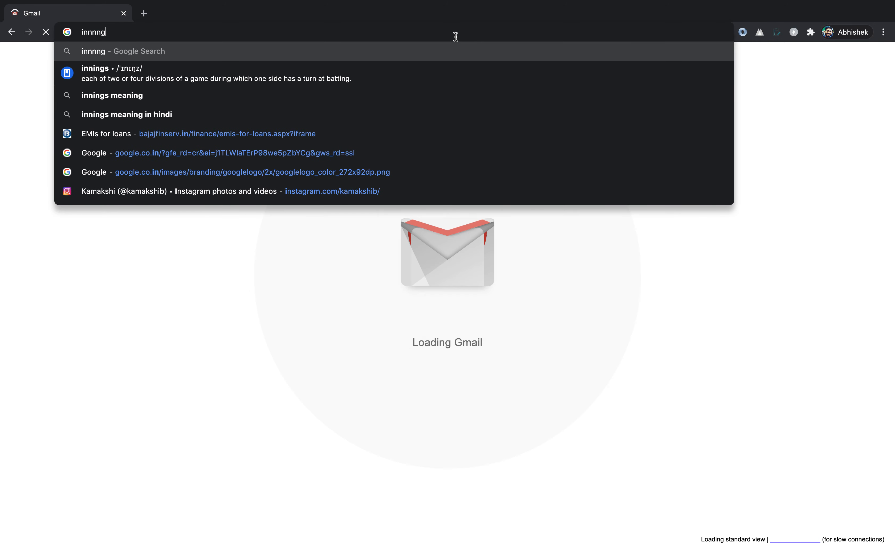
{"action": "key", "text": "Return"}
{"action": "left_click", "coordinate": [396, 33]}
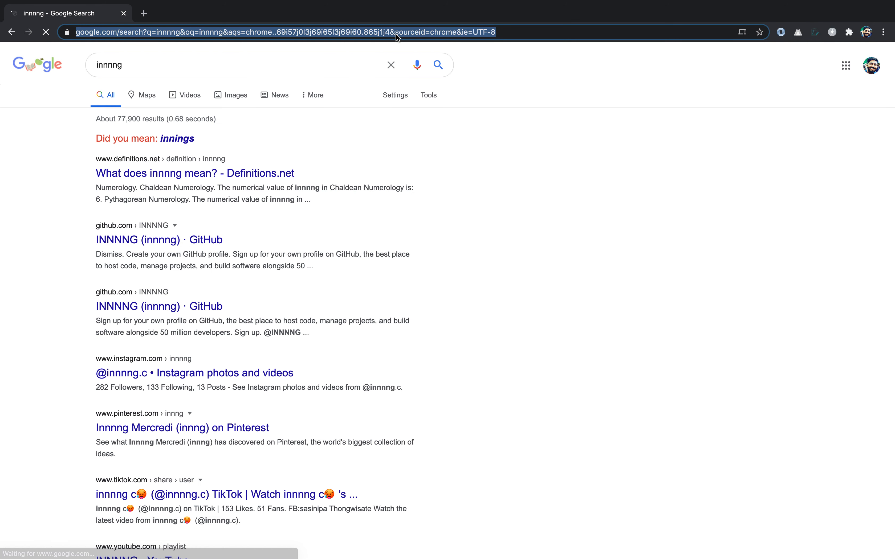
{"action": "type", "text": "in.g"}
{"action": "key", "text": "Return"}
- Search for godaddy and open the GoDaddy India website from the results
{"action": "left_click", "coordinate": [395, 33]}
{"action": "type", "text": "god"}
{"action": "key", "text": "Return"}
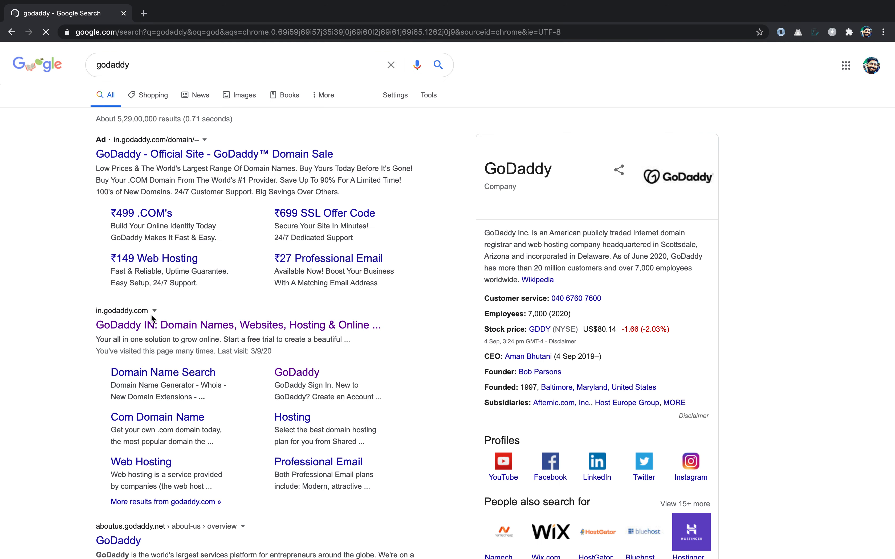
{"action": "left_click", "coordinate": [152, 330]}
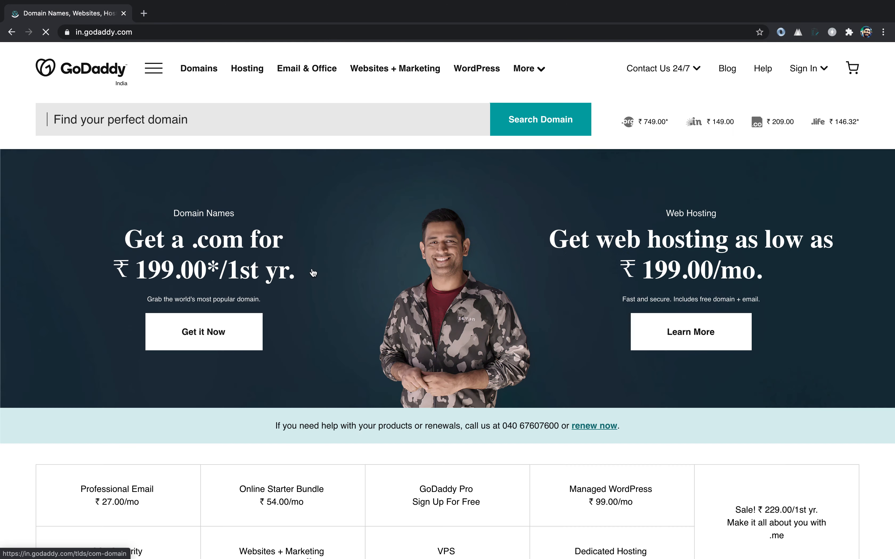
- Go to domain management in the GoDaddy account and open the domain settings of skugal.in
{"action": "mouse_move", "coordinate": [812, 69]}
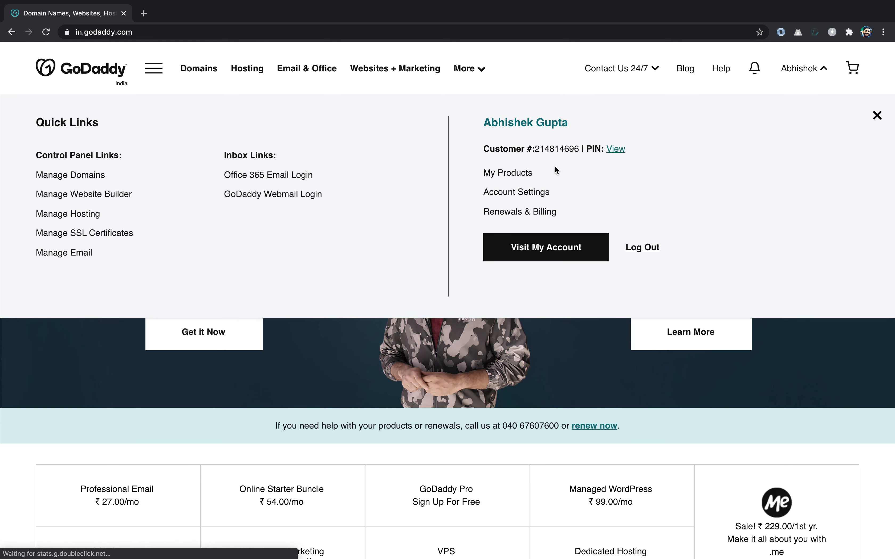
{"action": "left_click", "coordinate": [78, 178]}
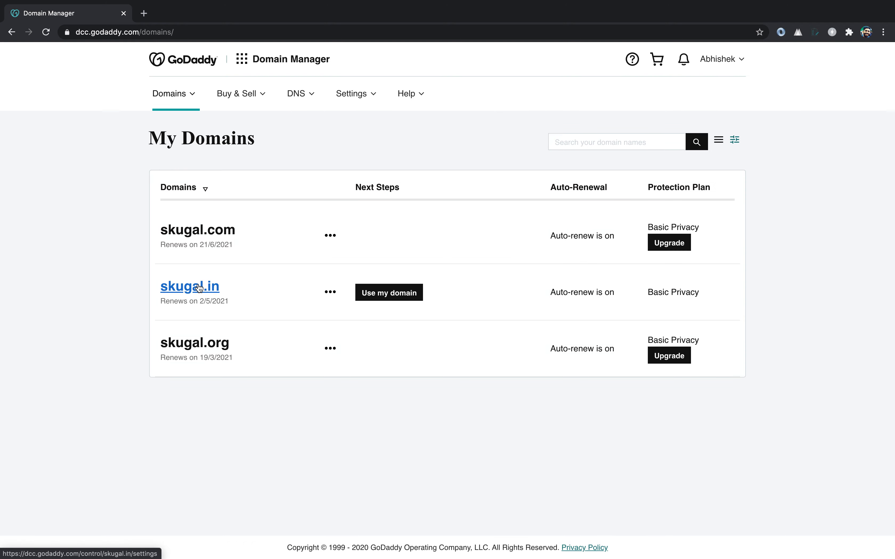
{"action": "left_click", "coordinate": [199, 289]}
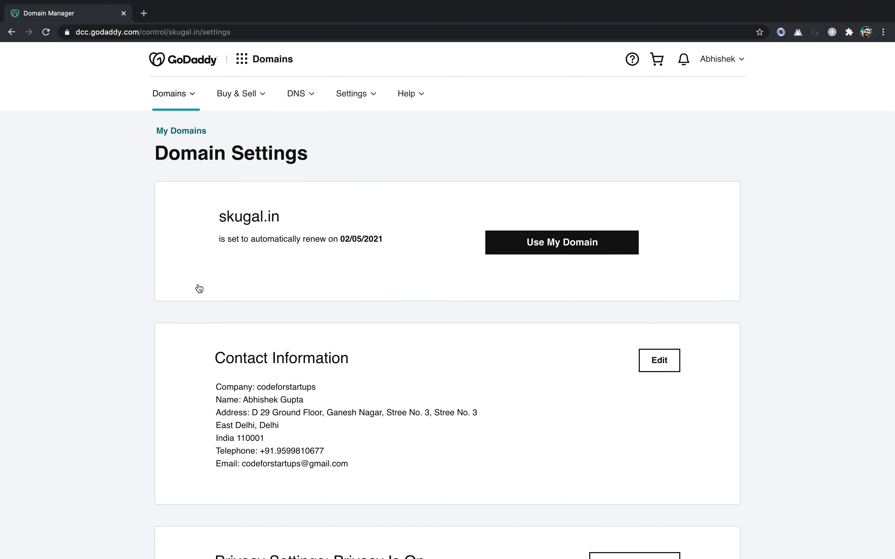
- Open the DNS management page of skugal.in and review its records and current nameservers
{"action": "scroll", "coordinate": [199, 289], "scroll_direction": "down", "scroll_amount": 4}
{"action": "scroll", "coordinate": [199, 288], "scroll_direction": "up", "scroll_amount": 4}
{"action": "scroll", "coordinate": [330, 406], "scroll_direction": "down", "scroll_amount": 2}
{"action": "scroll", "coordinate": [331, 406], "scroll_direction": "down", "scroll_amount": 10}
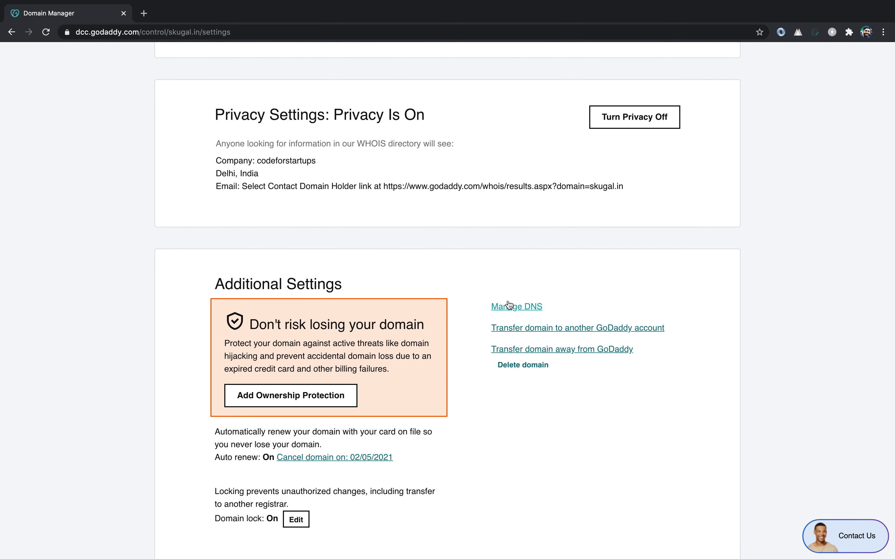
{"action": "scroll", "coordinate": [509, 304], "scroll_direction": "up", "scroll_amount": 2}
{"action": "scroll", "coordinate": [509, 307], "scroll_direction": "down", "scroll_amount": 2}
{"action": "left_click", "coordinate": [514, 317]}
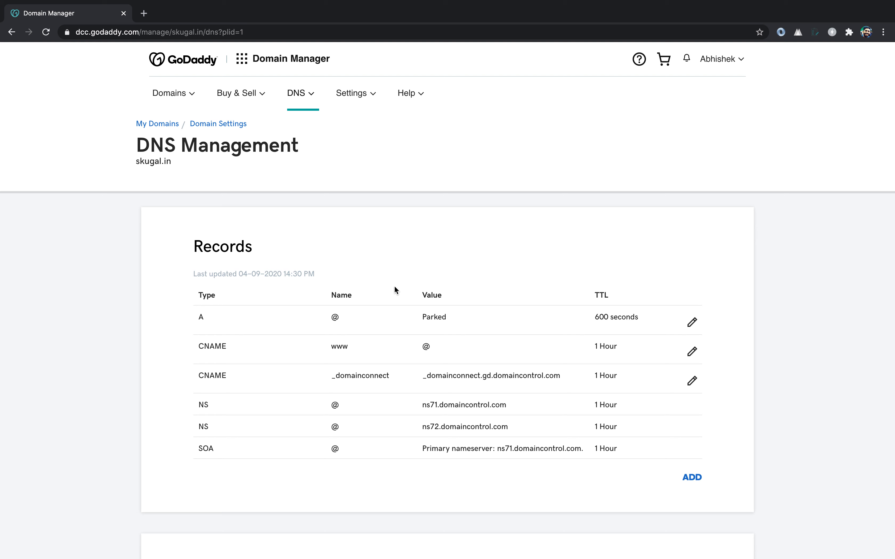
{"action": "scroll", "coordinate": [256, 334], "scroll_direction": "down", "scroll_amount": 5}
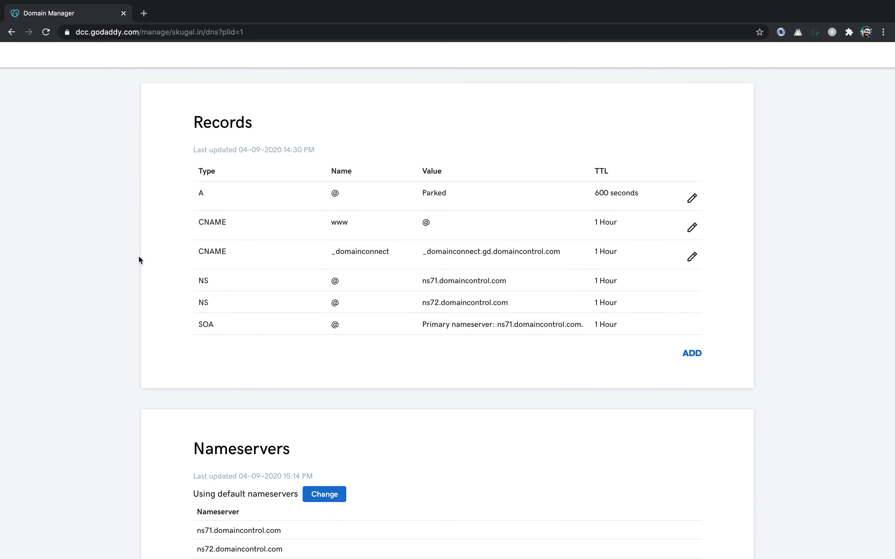
{"action": "scroll", "coordinate": [500, 324], "scroll_direction": "down", "scroll_amount": 5}
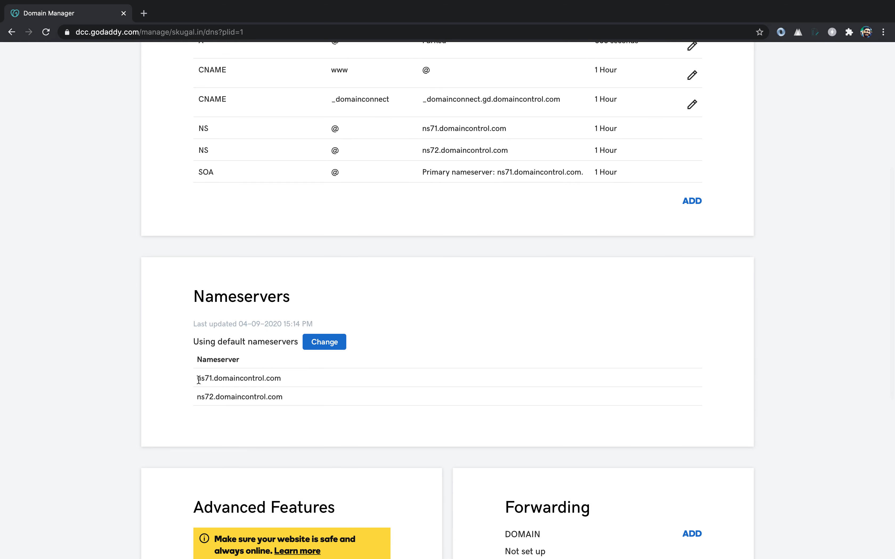
{"action": "scroll", "coordinate": [343, 384], "scroll_direction": "up", "scroll_amount": 4}
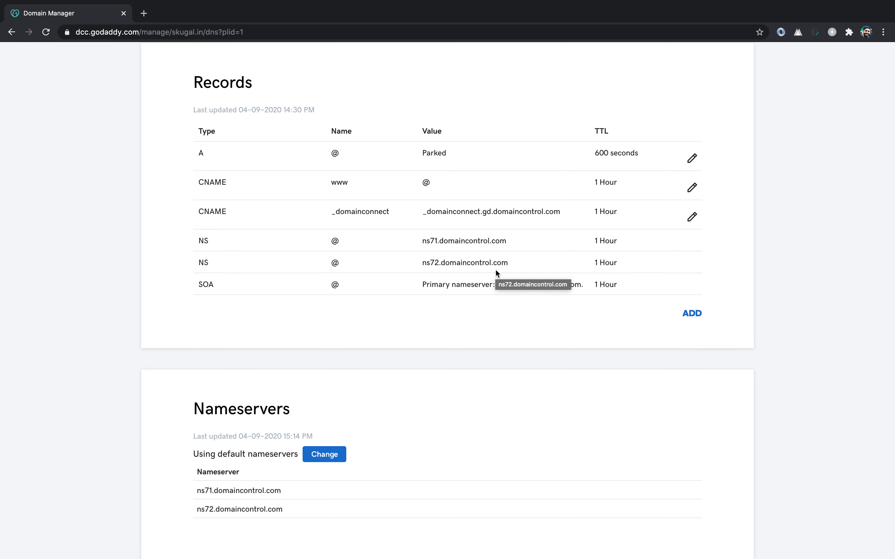
- Switch back to Cloudflare and confirm the Free plan for skugal.in, checking the A records requested by Firebase on the way
{"action": "key", "text": "ctrl+Left"}
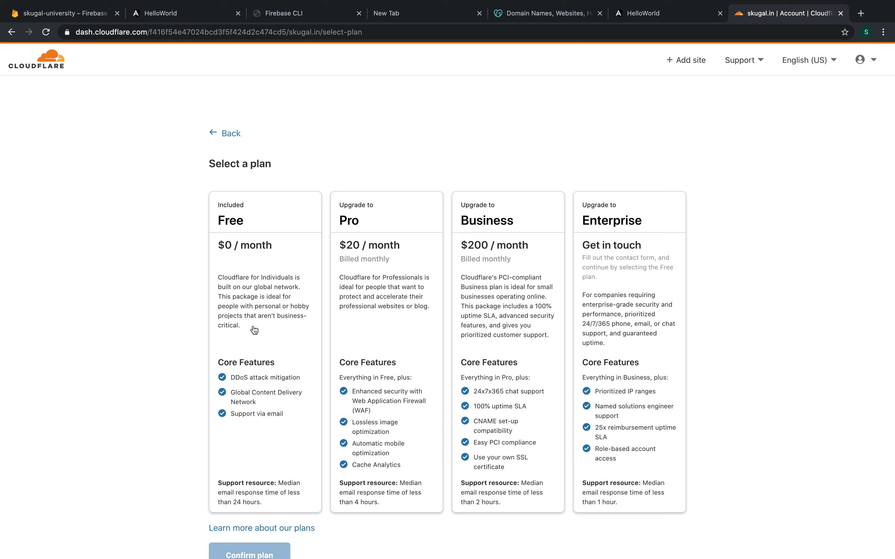
{"action": "left_click", "coordinate": [75, 14]}
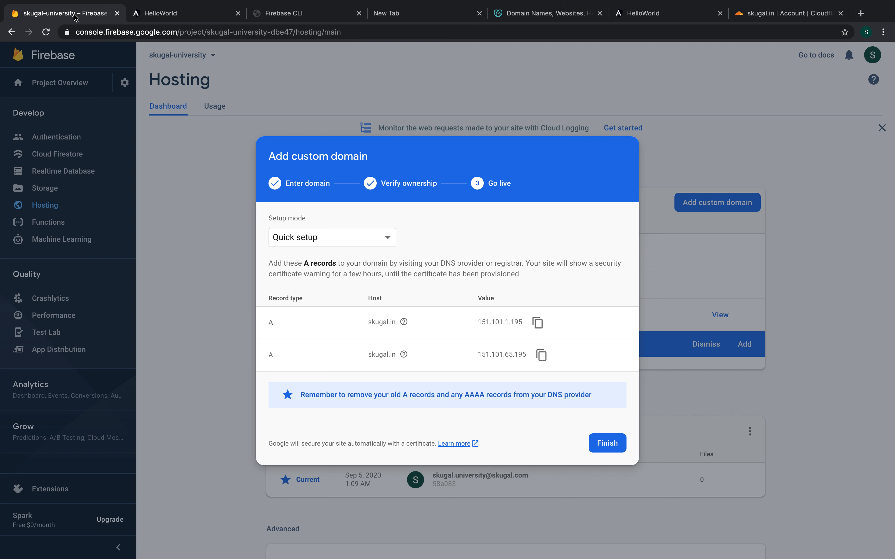
{"action": "left_click", "coordinate": [770, 24]}
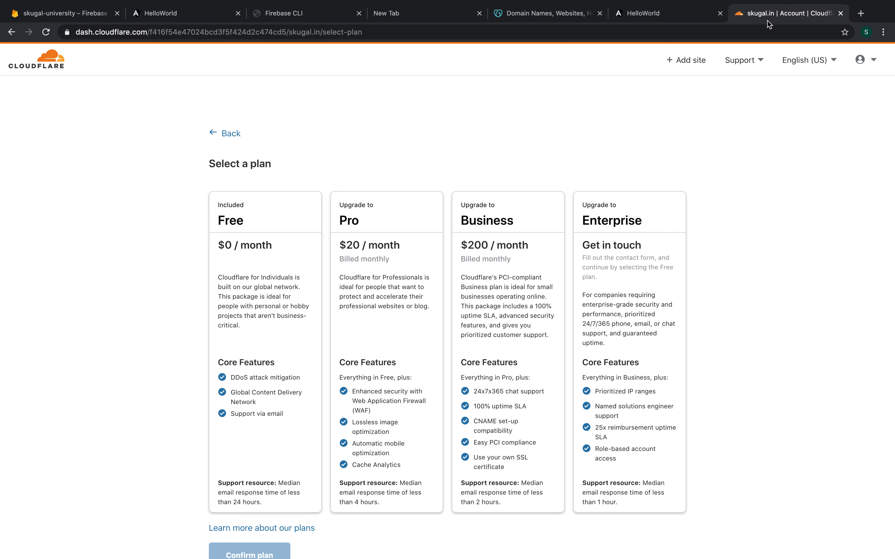
{"action": "left_click", "coordinate": [291, 289]}
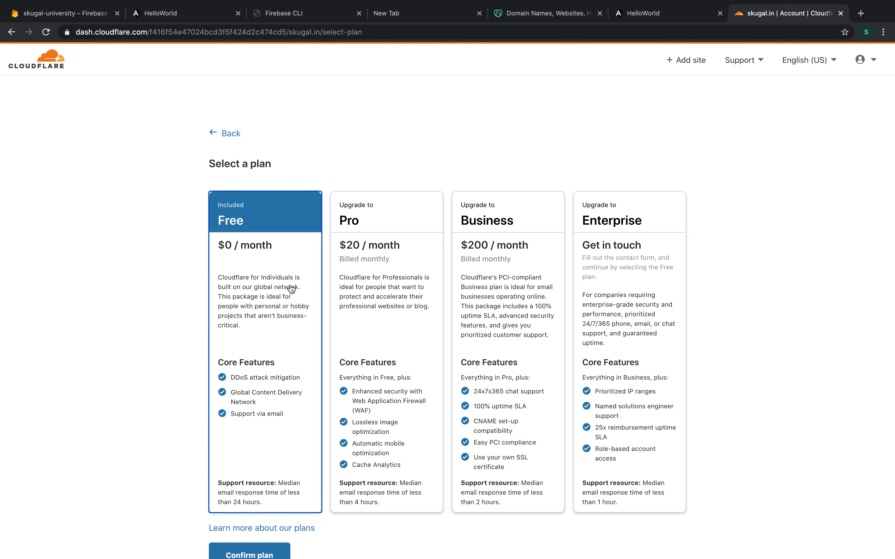
{"action": "scroll", "coordinate": [259, 517], "scroll_direction": "down", "scroll_amount": 3}
{"action": "left_click", "coordinate": [261, 488]}
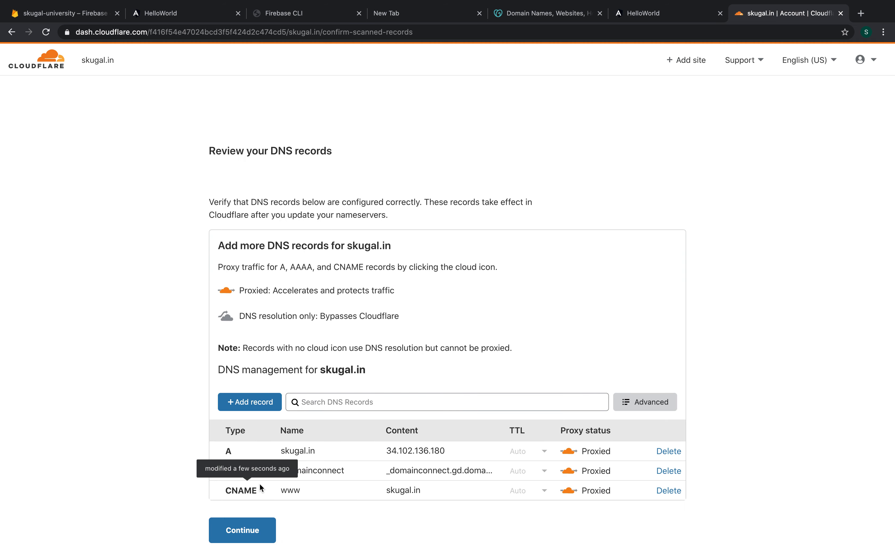
- Accept the scanned DNS records and choose the default method for moving skugal.in to Cloudflare
{"action": "scroll", "coordinate": [262, 488], "scroll_direction": "down", "scroll_amount": 3}
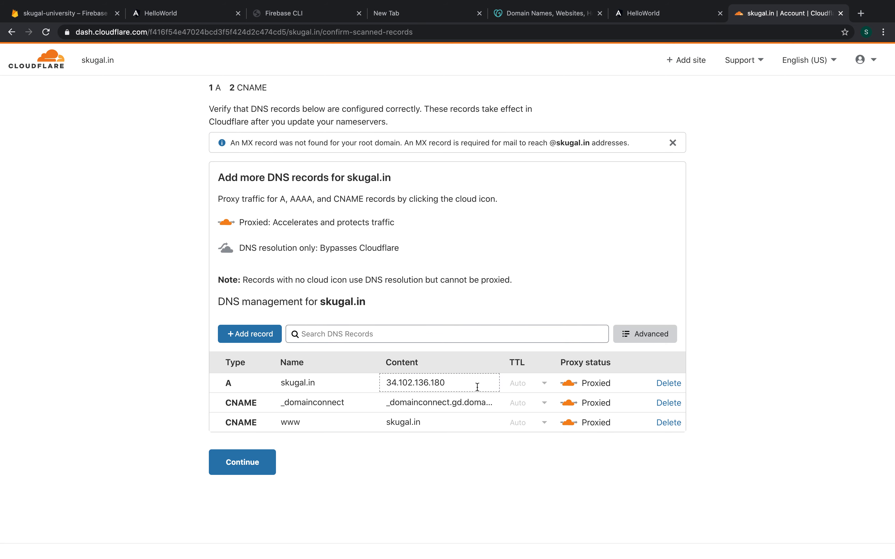
{"action": "left_click", "coordinate": [267, 463]}
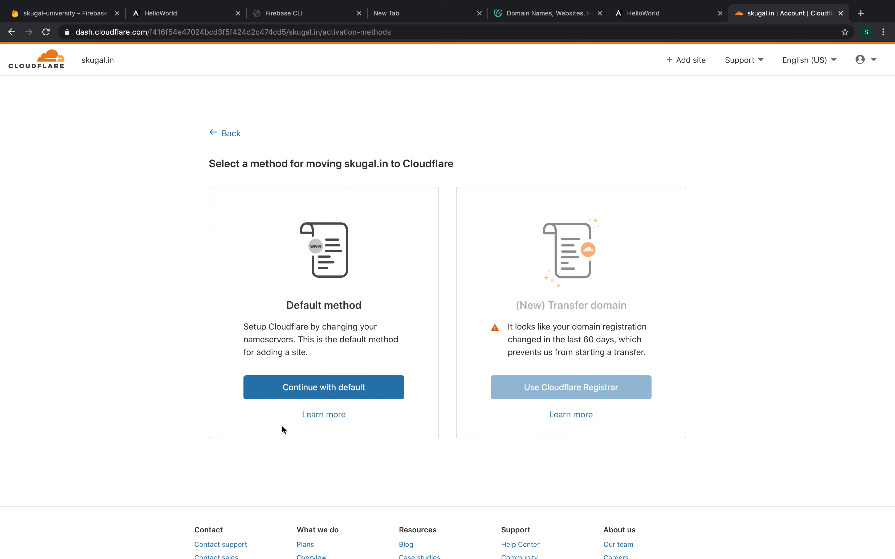
{"action": "left_click", "coordinate": [301, 397]}
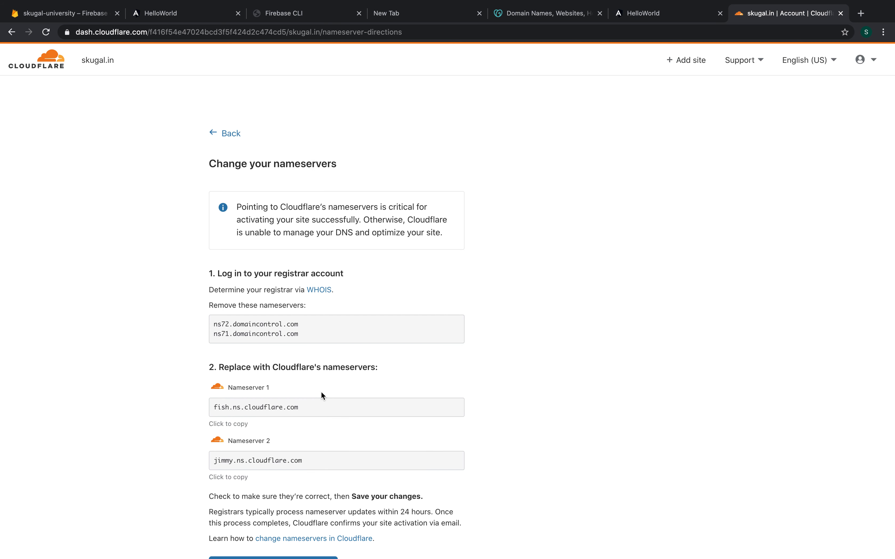
- Read Cloudflare's nameserver change instructions and compare the nameservers marked for removal with those listed in GoDaddy
{"action": "scroll", "coordinate": [321, 392], "scroll_direction": "down", "scroll_amount": 2}
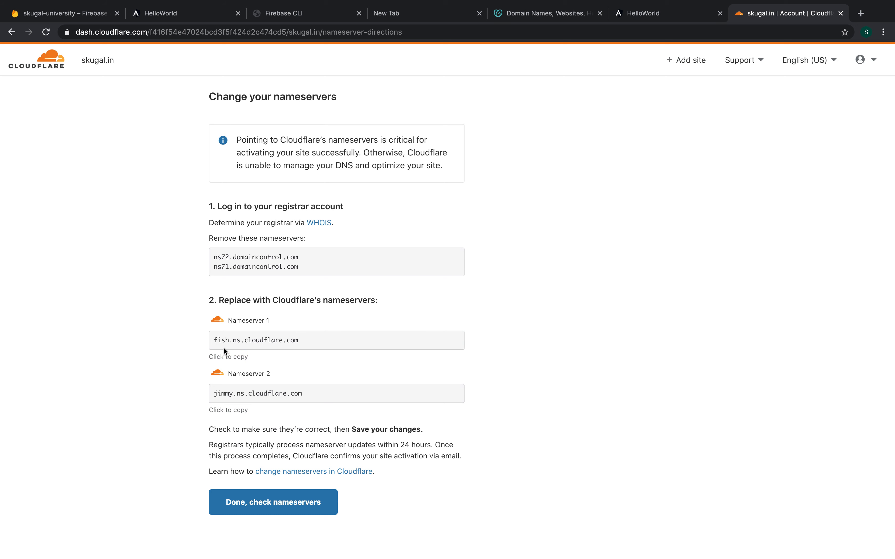
{"action": "left_click", "coordinate": [239, 356]}
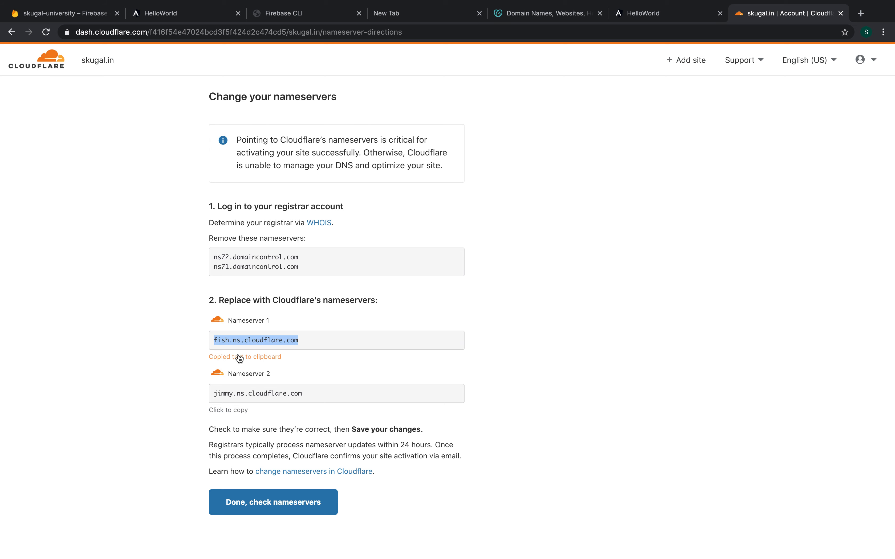
{"action": "key", "text": "ctrl+Right"}
{"action": "scroll", "coordinate": [237, 354], "scroll_direction": "down", "scroll_amount": 4}
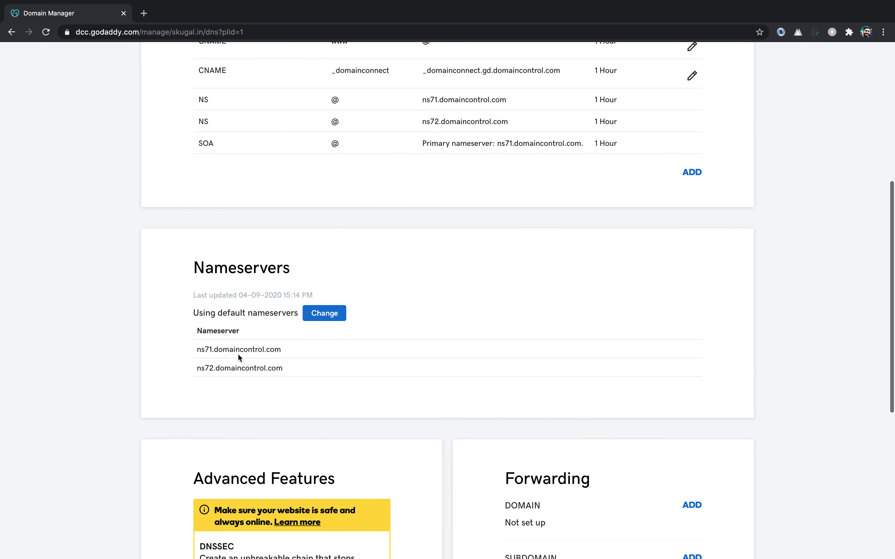
{"action": "left_click_drag", "start_coordinate": [197, 350], "coordinate": [291, 356]}
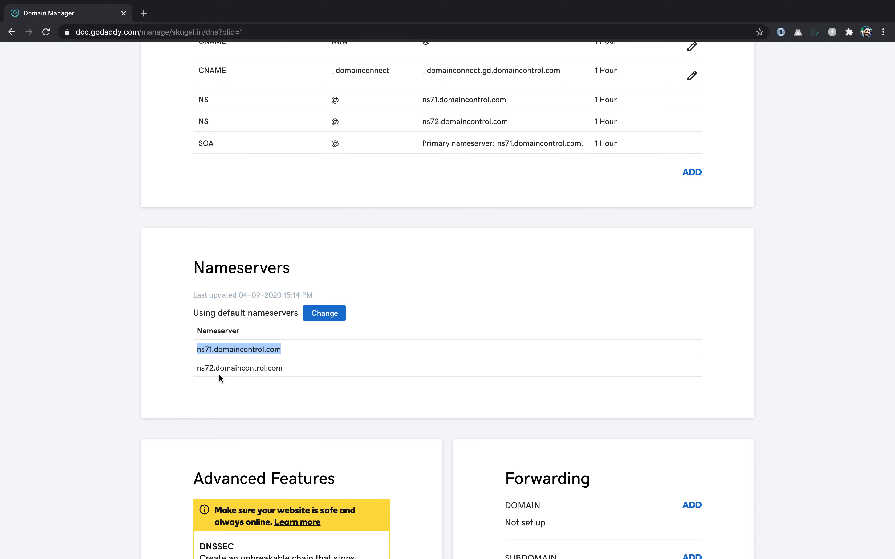
{"action": "key", "text": "ctrl+Left"}
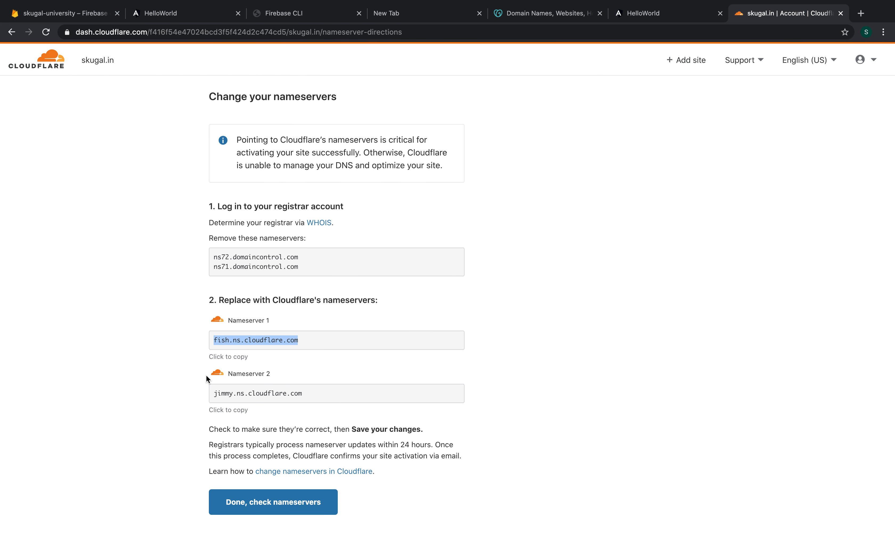
{"action": "left_click_drag", "start_coordinate": [217, 207], "coordinate": [347, 209]}
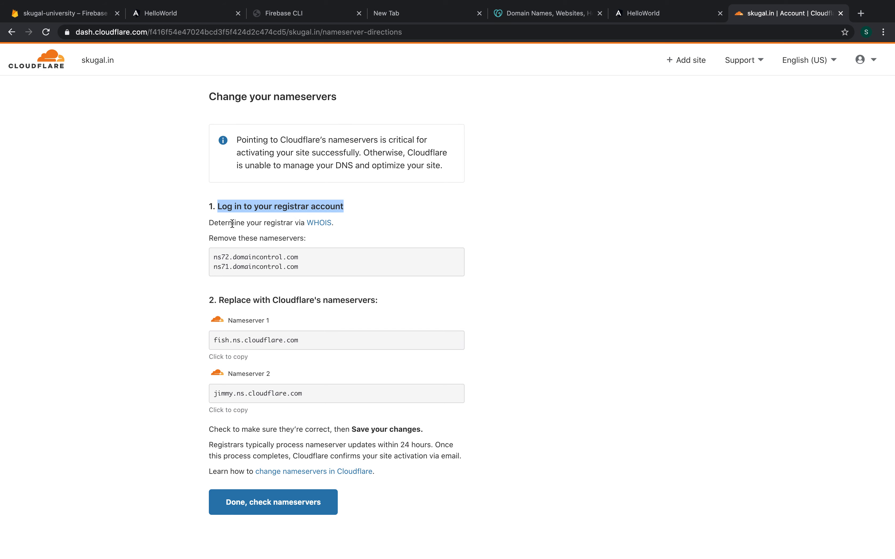
{"action": "left_click_drag", "start_coordinate": [210, 223], "coordinate": [286, 266]}
{"action": "left_click", "coordinate": [248, 242]}
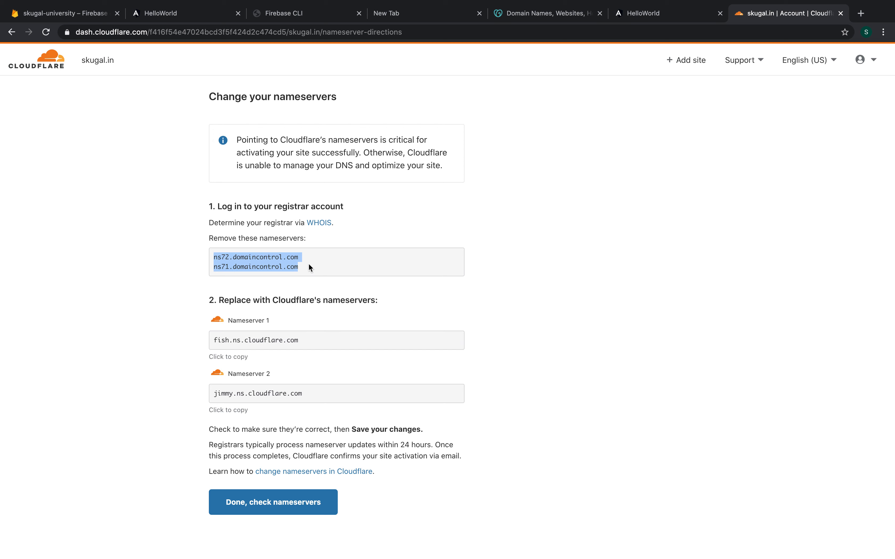
- Switch to GoDaddy and start changing the nameservers of skugal.in by entering custom ones
{"action": "key", "text": "ctrl+Right"}
{"action": "left_click", "coordinate": [321, 316]}
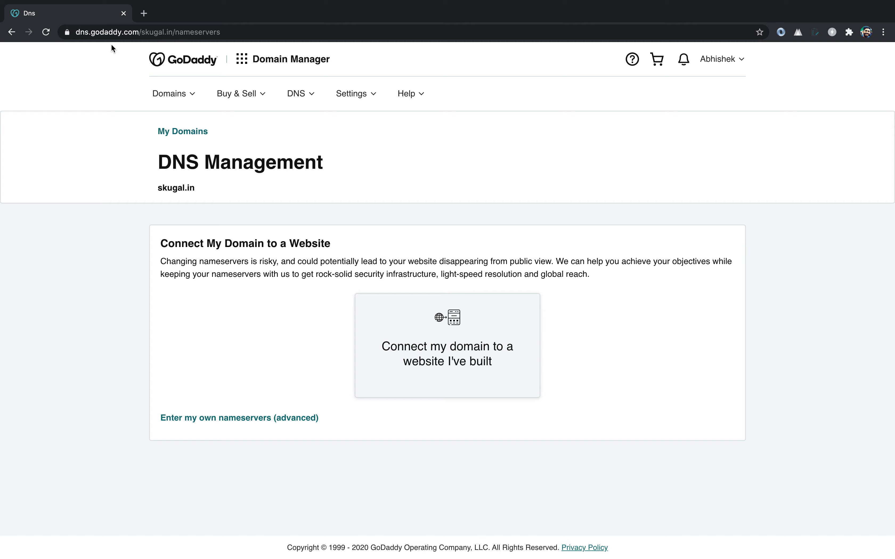
{"action": "key", "text": "ctrl+Left"}
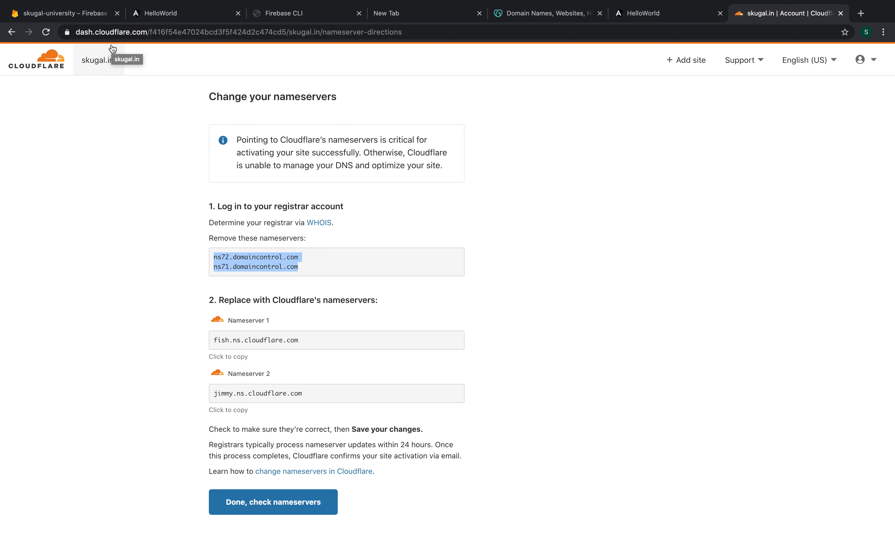
{"action": "key", "text": "ctrl+Right"}
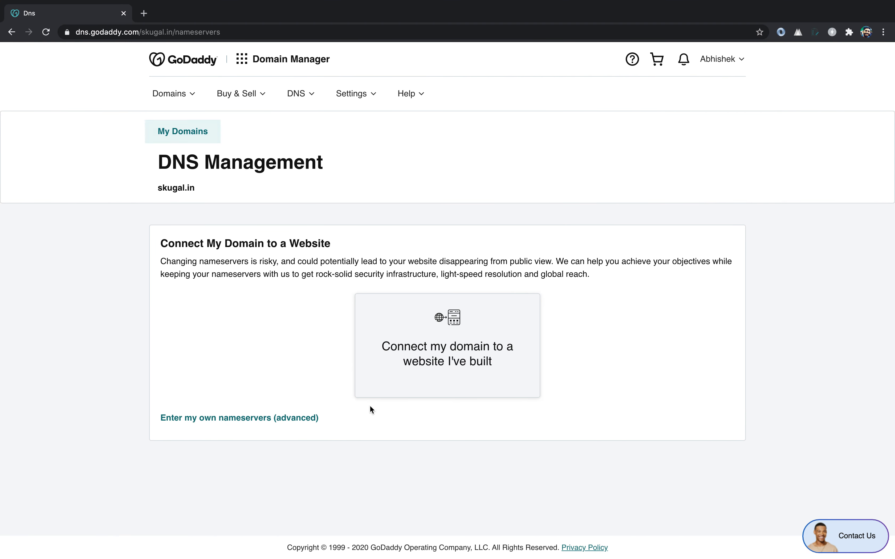
{"action": "left_click", "coordinate": [219, 420]}
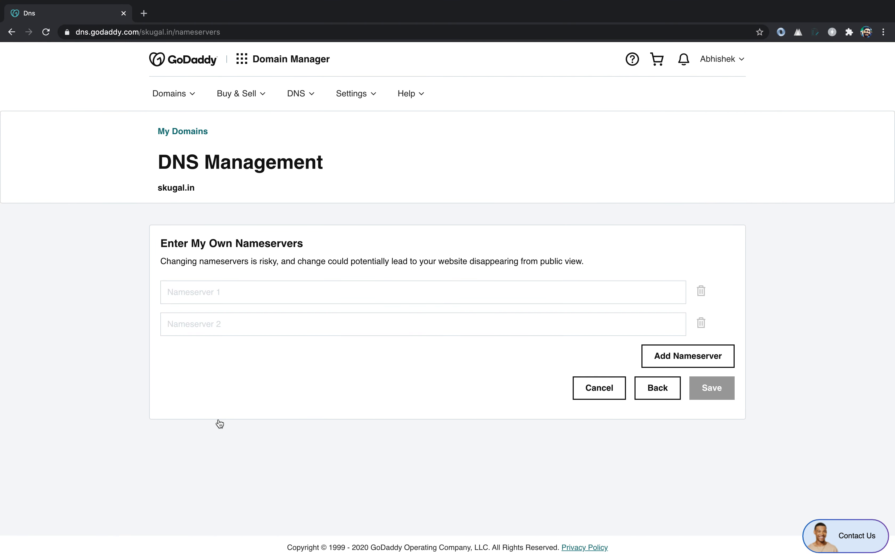
- Copy fish.ns.cloudflare.com from Cloudflare and enter it as Nameserver 1 in GoDaddy
{"action": "left_click", "coordinate": [264, 293]}
{"action": "key", "text": "ctrl+Left"}
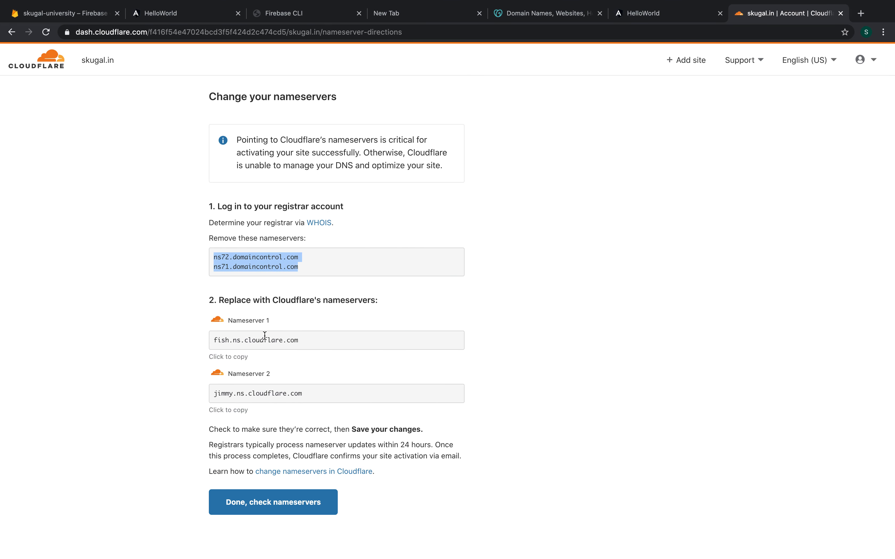
{"action": "left_click", "coordinate": [267, 340]}
{"action": "key", "text": "super+c"}
{"action": "key", "text": "ctrl+Right"}
{"action": "left_click", "coordinate": [273, 301]}
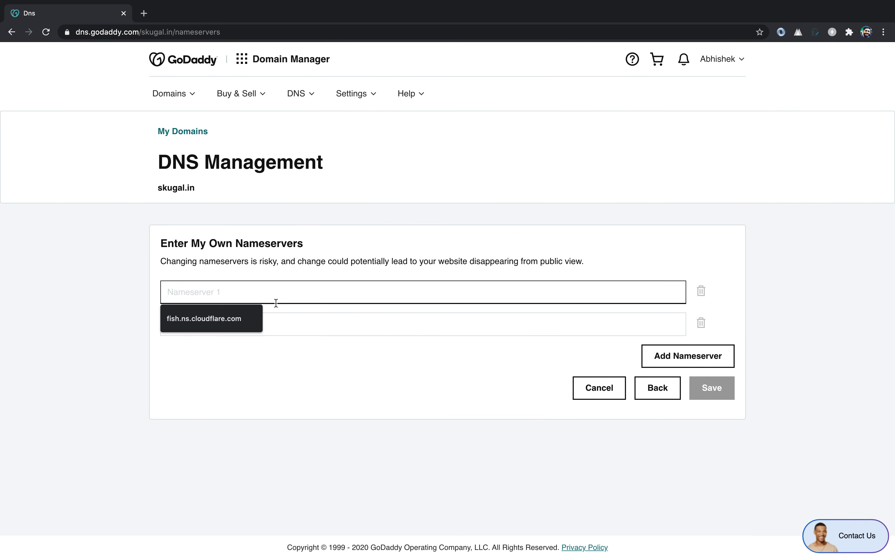
{"action": "key", "text": "super+v"}
- Copy jimmy.ns.cloudflare.com from Cloudflare and enter it as Nameserver 2 in GoDaddy
{"action": "left_click", "coordinate": [267, 332]}
{"action": "key", "text": "ctrl+Left"}
{"action": "left_click", "coordinate": [262, 387]}
{"action": "key", "text": "super+c"}
{"action": "key", "text": "ctrl+Right"}
{"action": "left_click", "coordinate": [287, 331]}
{"action": "key", "text": "super+v"}
- Save the custom nameservers and consent to the nameserver update for skugal.in
{"action": "left_click", "coordinate": [702, 399]}
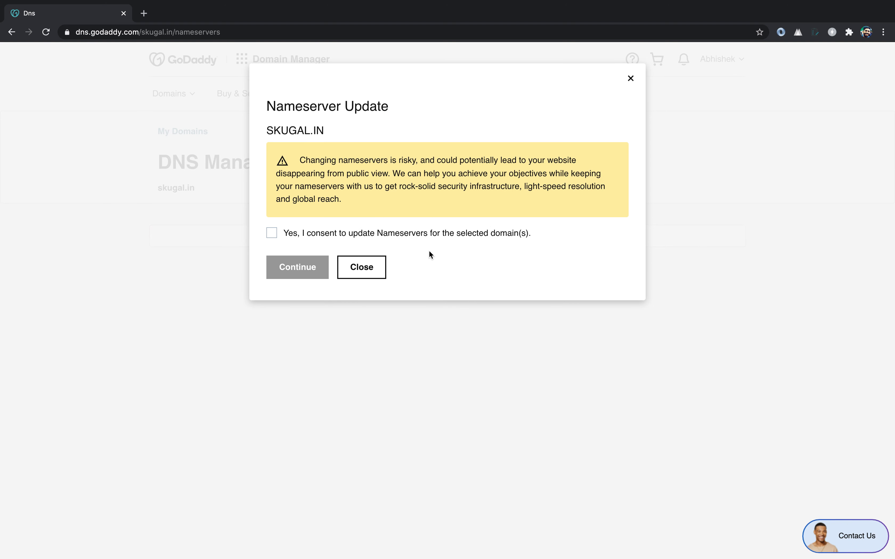
{"action": "left_click", "coordinate": [400, 233]}
{"action": "left_click", "coordinate": [292, 276]}
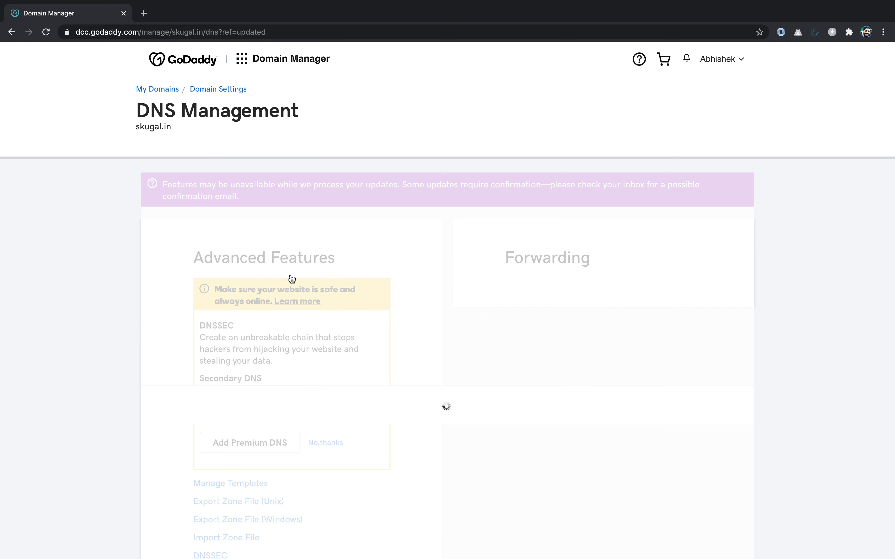
- Reload the DNS management page and check the records and nameservers listed for skugal.in
{"action": "scroll", "coordinate": [292, 279], "scroll_direction": "down", "scroll_amount": 5}
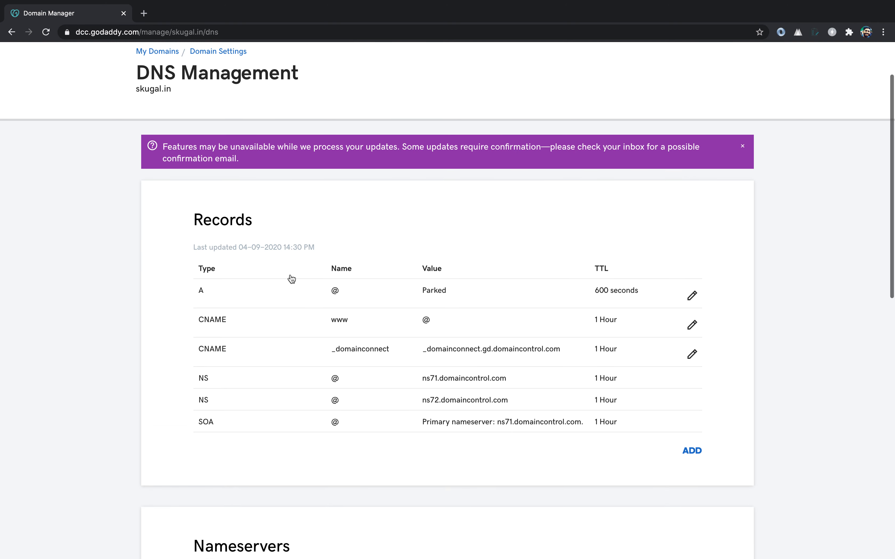
{"action": "key", "text": "super+r"}
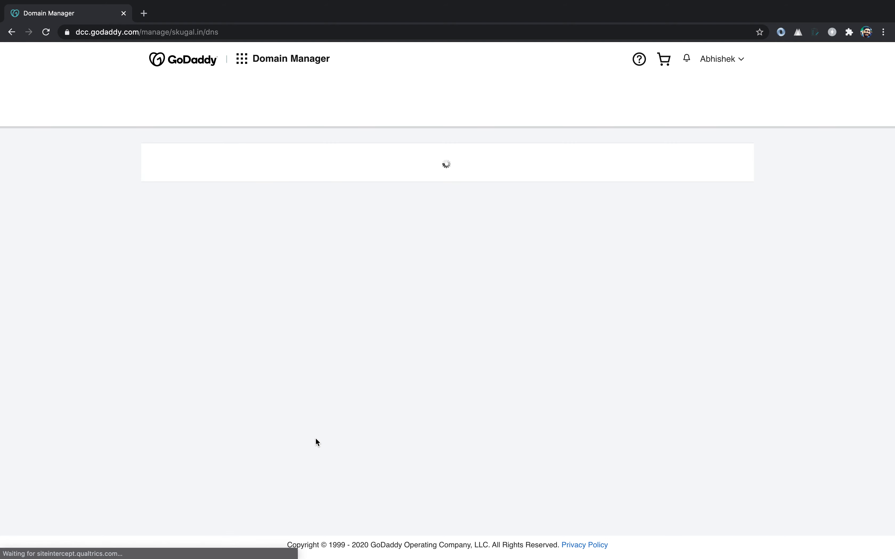
{"action": "key", "text": "super+r"}
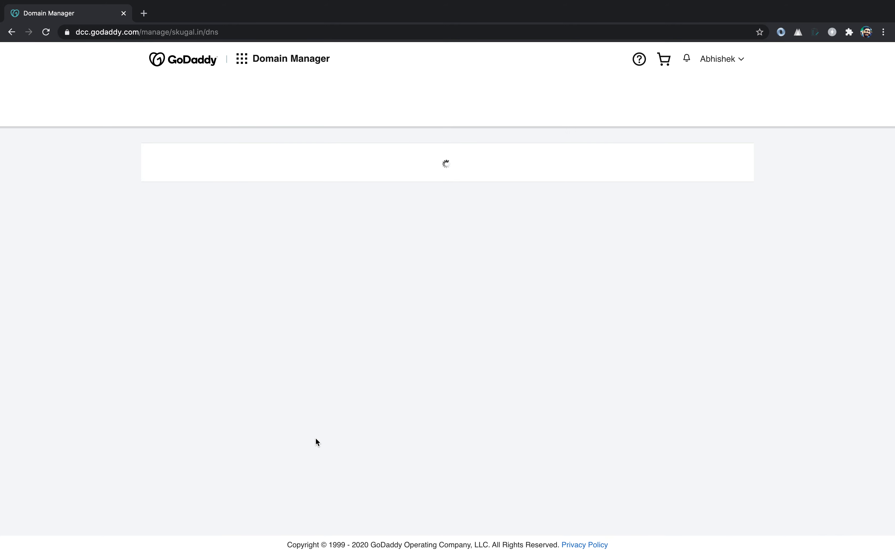
{"action": "key", "text": "super+r"}
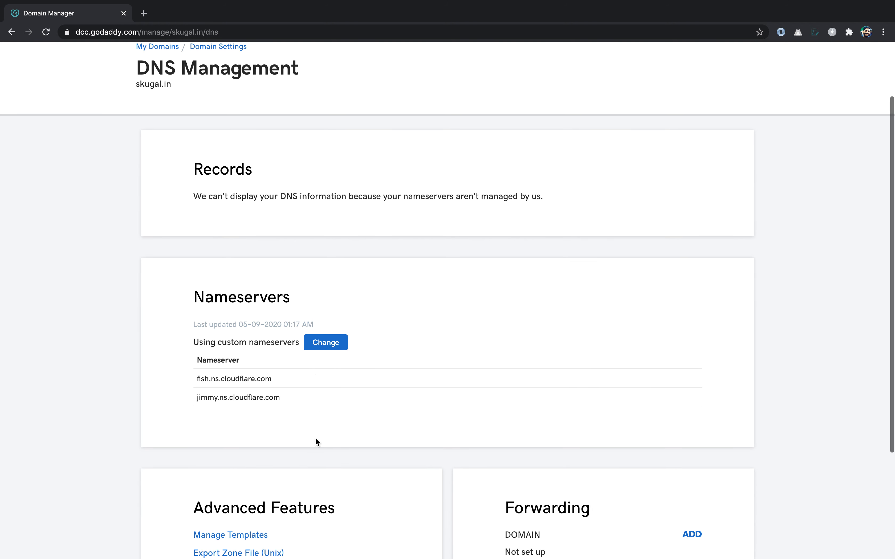
{"action": "left_click_drag", "start_coordinate": [195, 193], "coordinate": [310, 216]}
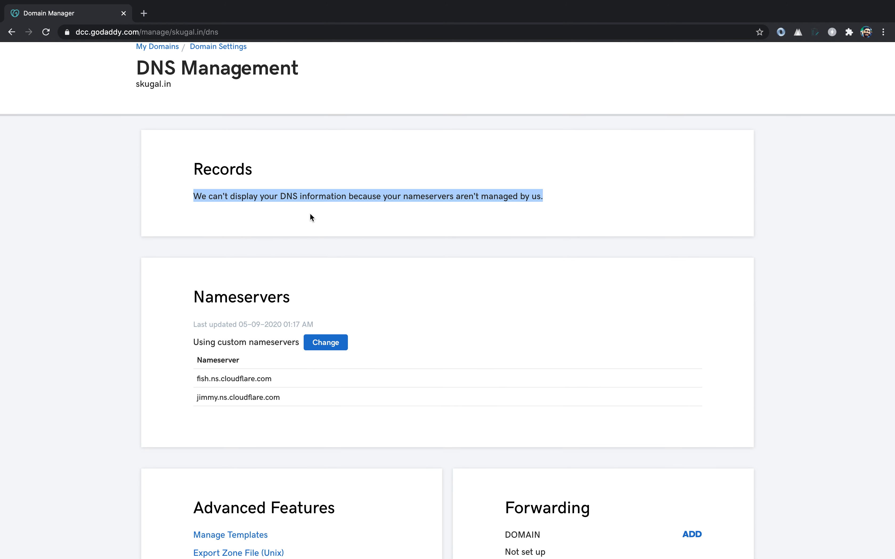
{"action": "left_click_drag", "start_coordinate": [440, 209], "coordinate": [566, 204]}
- Return to Cloudflare and submit the completed nameserver change for checking
{"action": "key", "text": "ctrl+Left"}
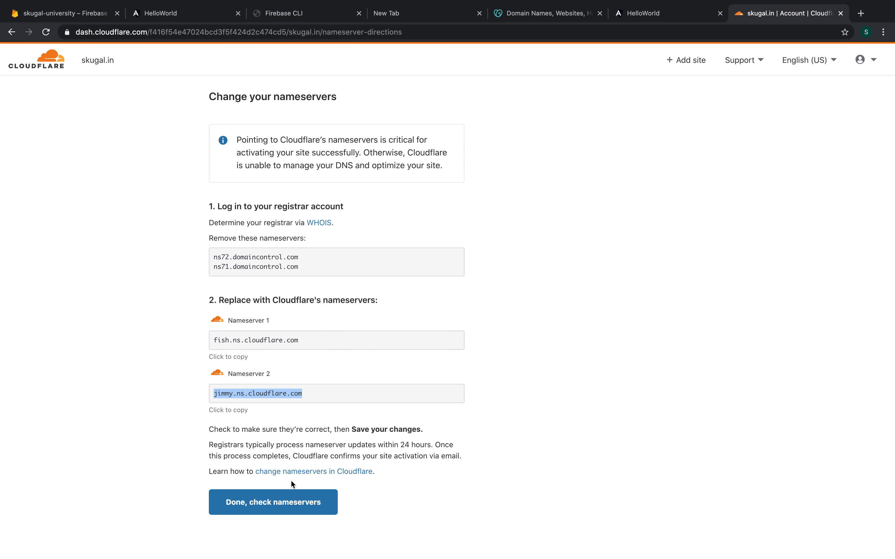
{"action": "left_click", "coordinate": [293, 503]}
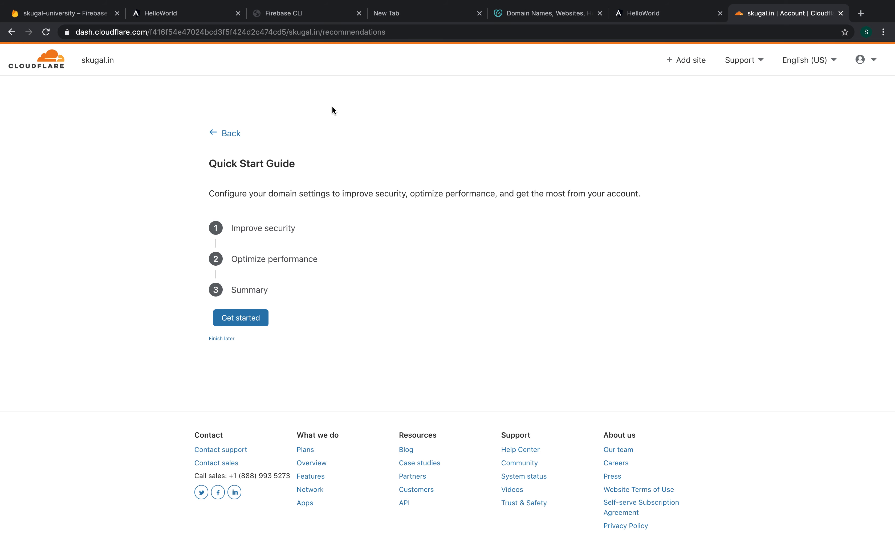
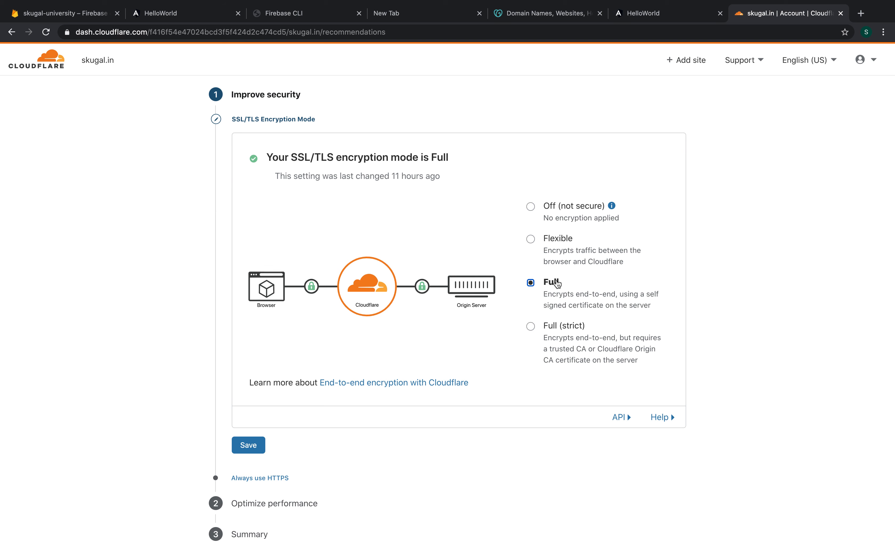
{"action": "left_click", "coordinate": [544, 326]}
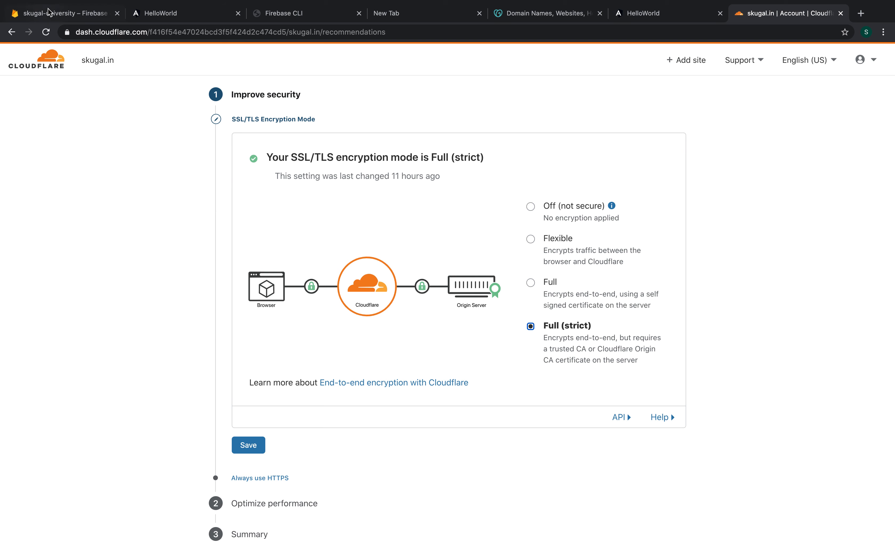
{"action": "left_click", "coordinate": [50, 12]}
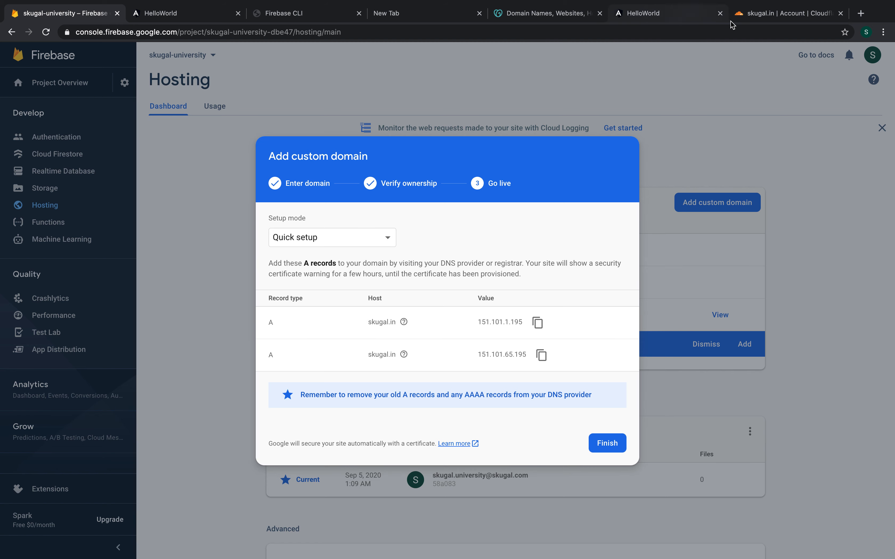
{"action": "left_click", "coordinate": [753, 19]}
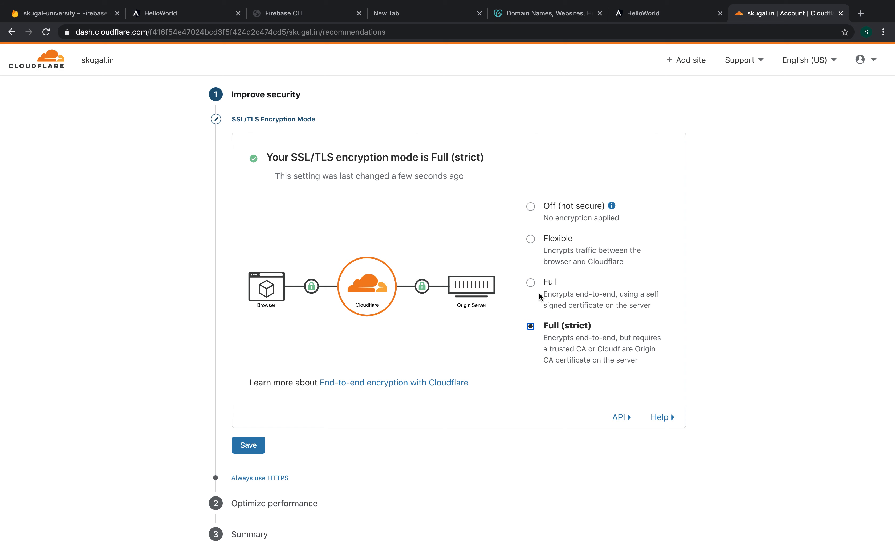
- Set the SSL/TLS encryption mode to Full and save it, then save Always Use HTTPS as On
{"action": "left_click", "coordinate": [531, 283]}
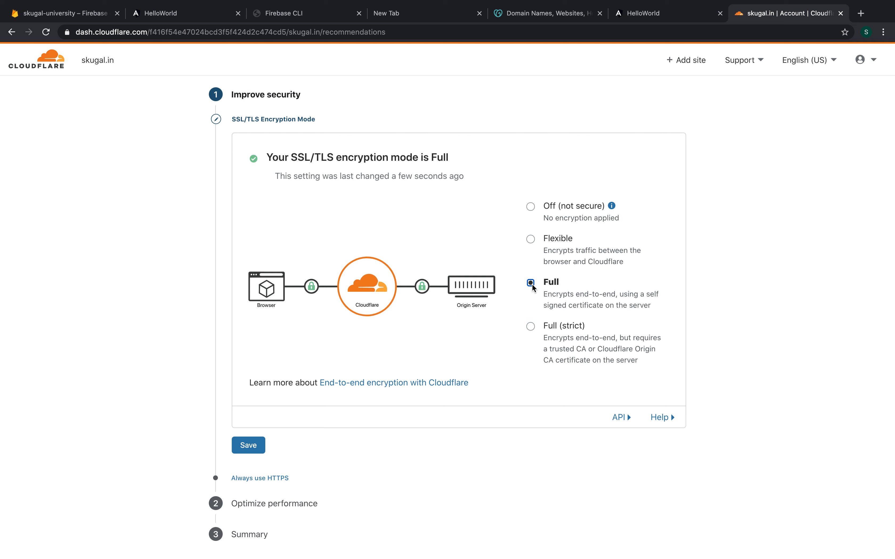
{"action": "left_click", "coordinate": [259, 445]}
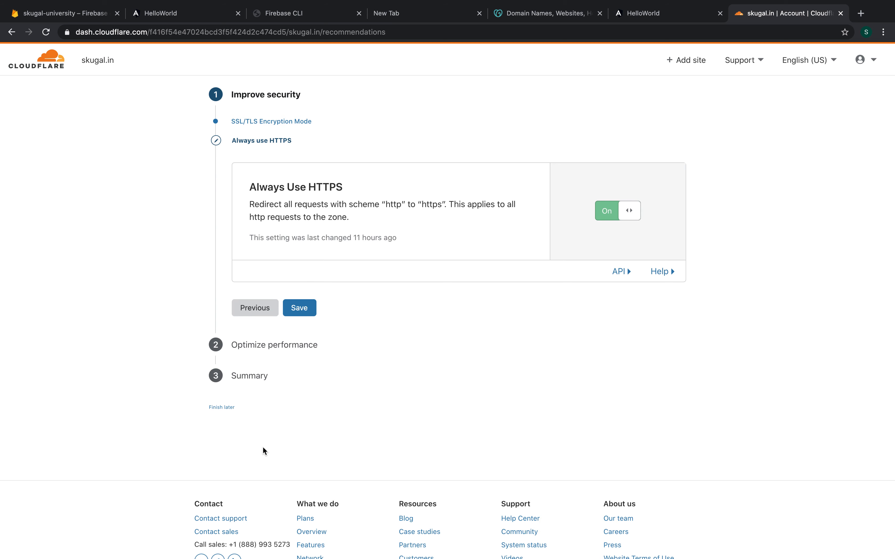
{"action": "left_click", "coordinate": [75, 13]}
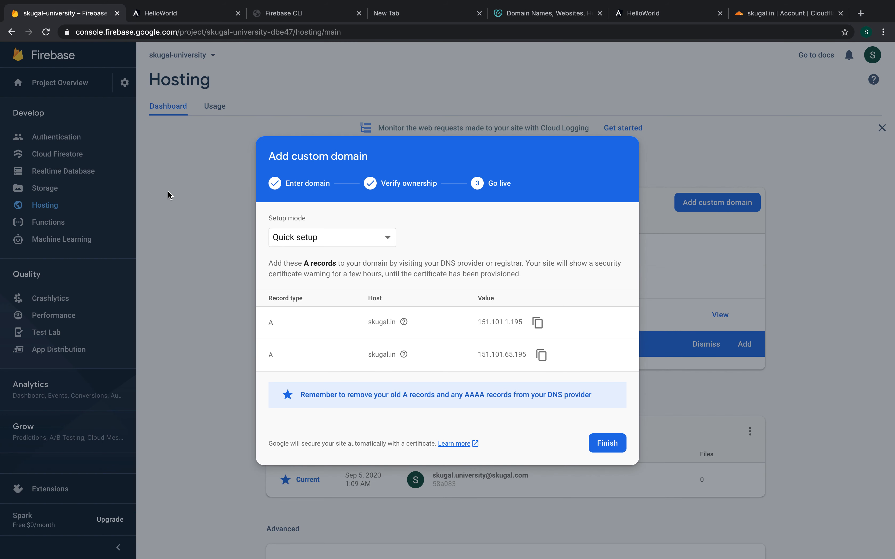
{"action": "left_click", "coordinate": [674, 16]}
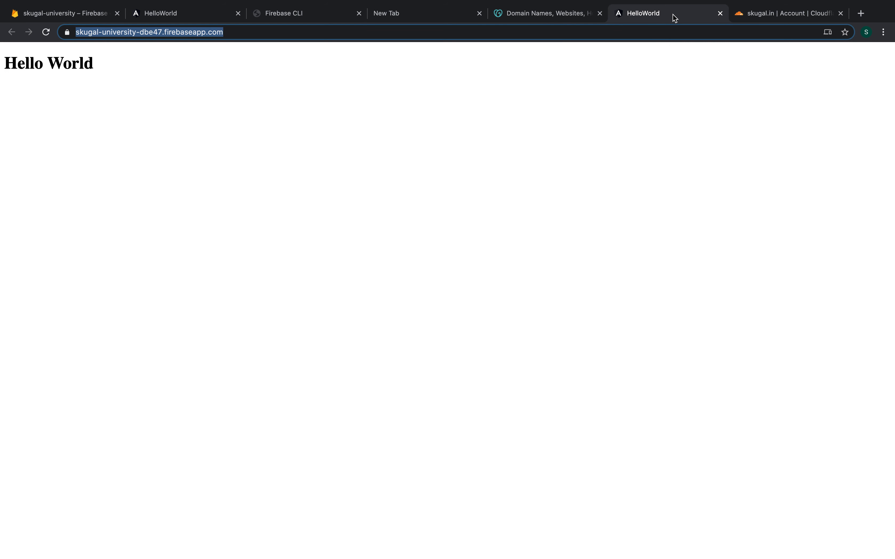
{"action": "left_click", "coordinate": [747, 15]}
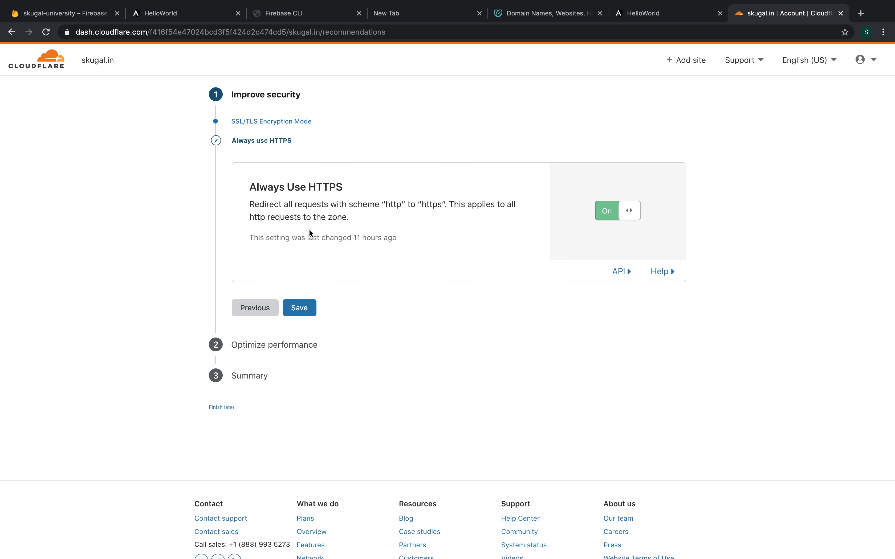
{"action": "left_click", "coordinate": [302, 312]}
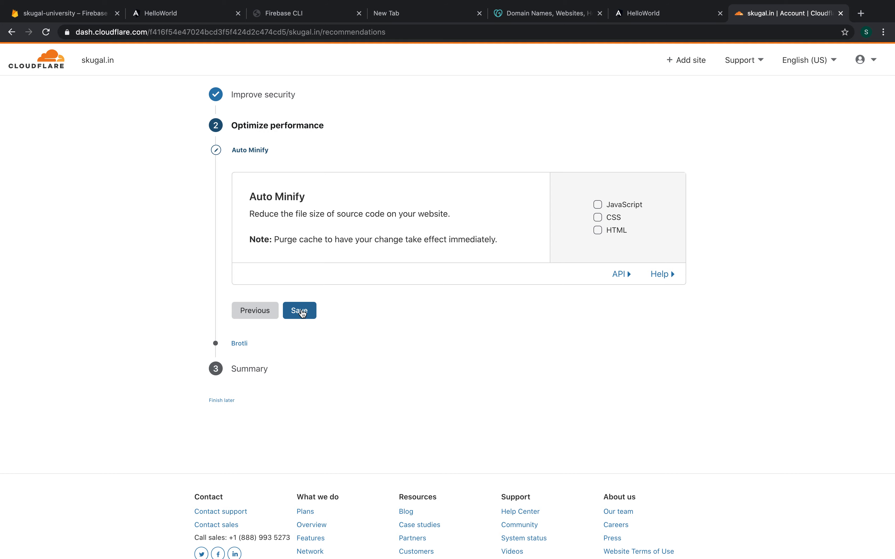
- Switch to VS Code, examine the built JavaScript and CSS files in dist/helloWorld, and return to Cloudflare
{"action": "key", "text": "ctrl+Left"}
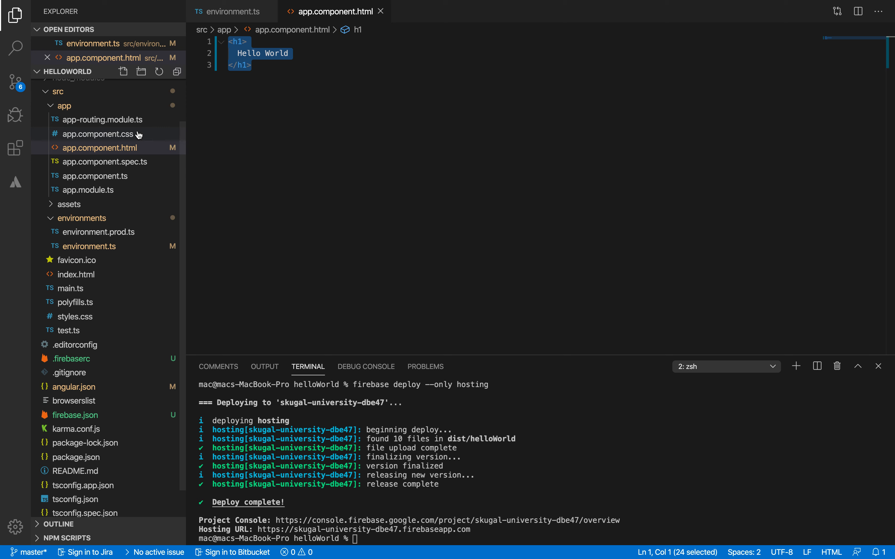
{"action": "scroll", "coordinate": [139, 135], "scroll_direction": "up", "scroll_amount": 3}
{"action": "left_click", "coordinate": [106, 100]}
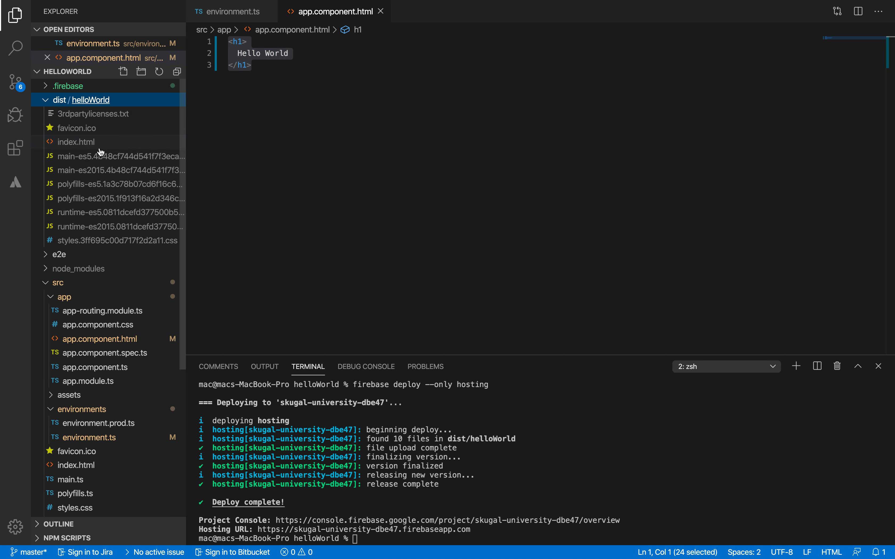
{"action": "left_click", "coordinate": [99, 148]}
{"action": "left_click", "coordinate": [105, 169]}
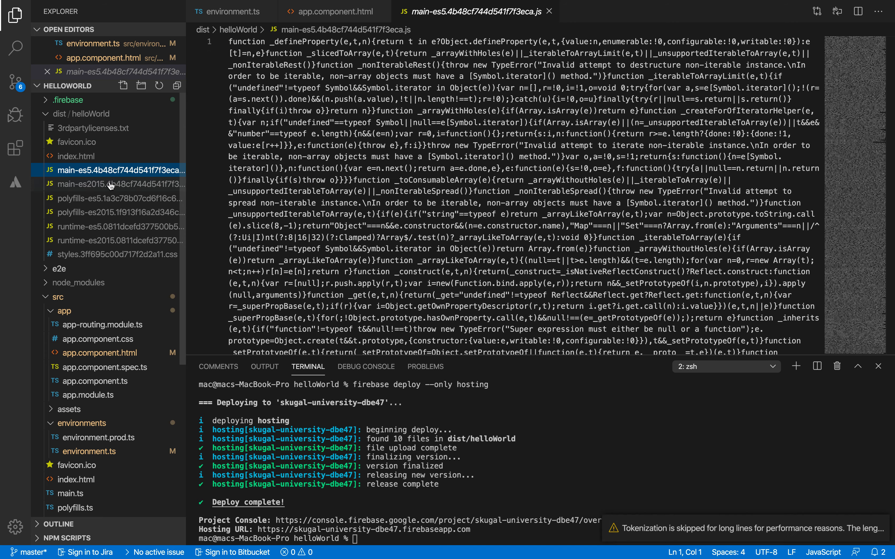
{"action": "left_click", "coordinate": [111, 184]}
{"action": "left_click", "coordinate": [111, 198]}
{"action": "left_click", "coordinate": [112, 213]}
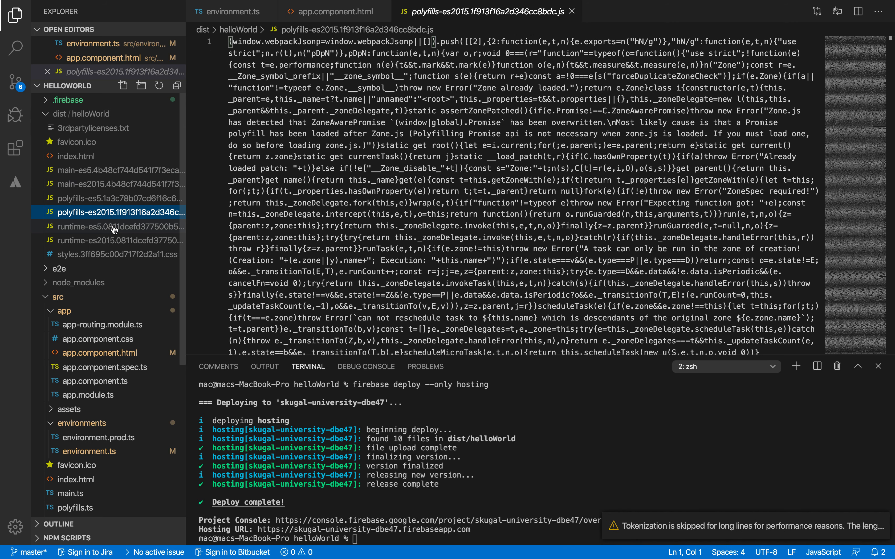
{"action": "left_click", "coordinate": [114, 227]}
{"action": "left_click", "coordinate": [114, 241]}
{"action": "left_click", "coordinate": [115, 255]}
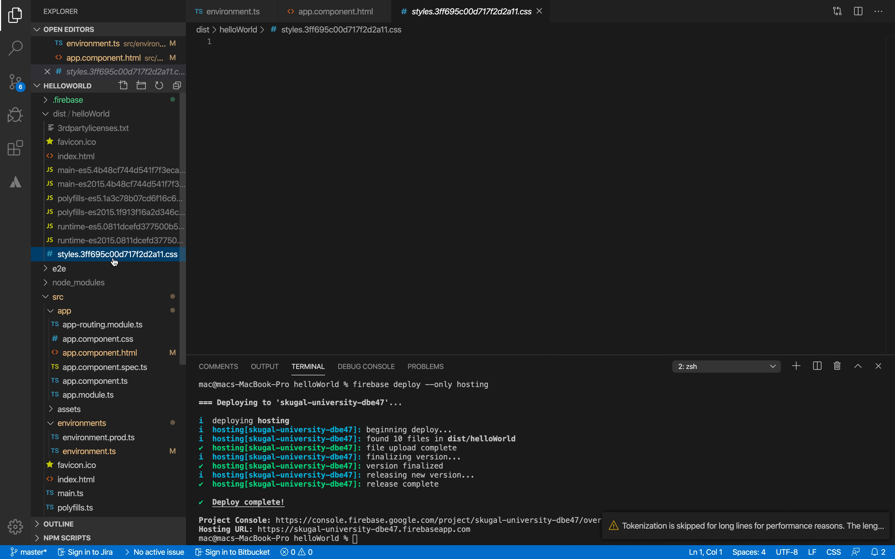
{"action": "key", "text": "ctrl+Right"}
{"action": "key", "text": "ctrl+Right"}
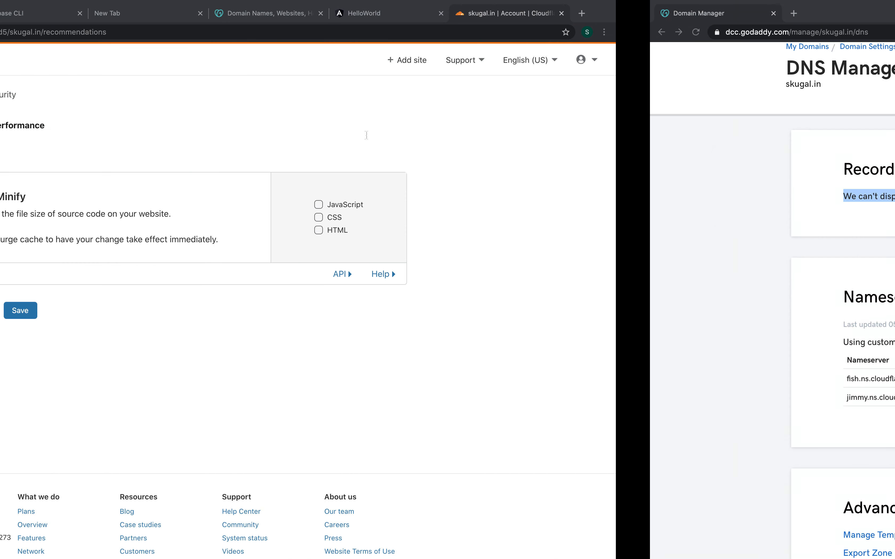
{"action": "key", "text": "ctrl+Left"}
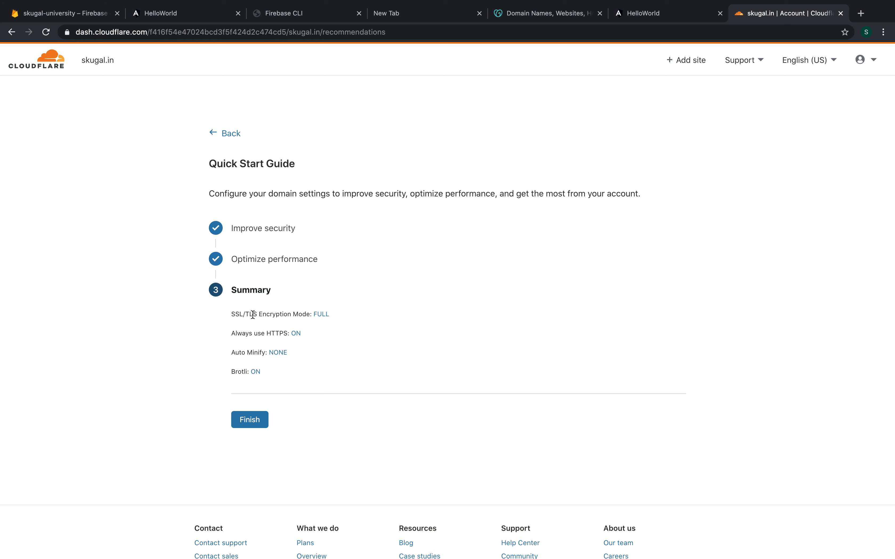
- Finish the Quick Start Guide from its summary and request an immediate nameserver re-check for skugal.in
{"action": "left_click_drag", "start_coordinate": [234, 317], "coordinate": [288, 382]}
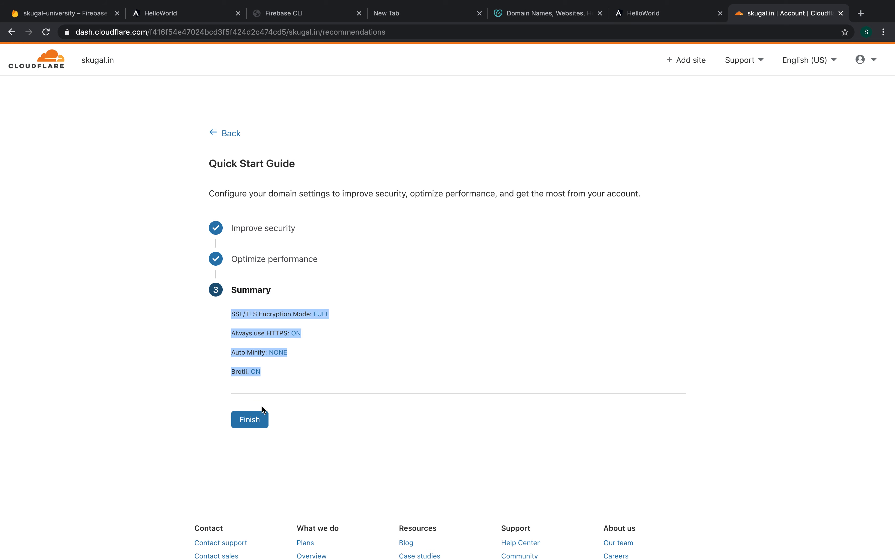
{"action": "left_click", "coordinate": [249, 420]}
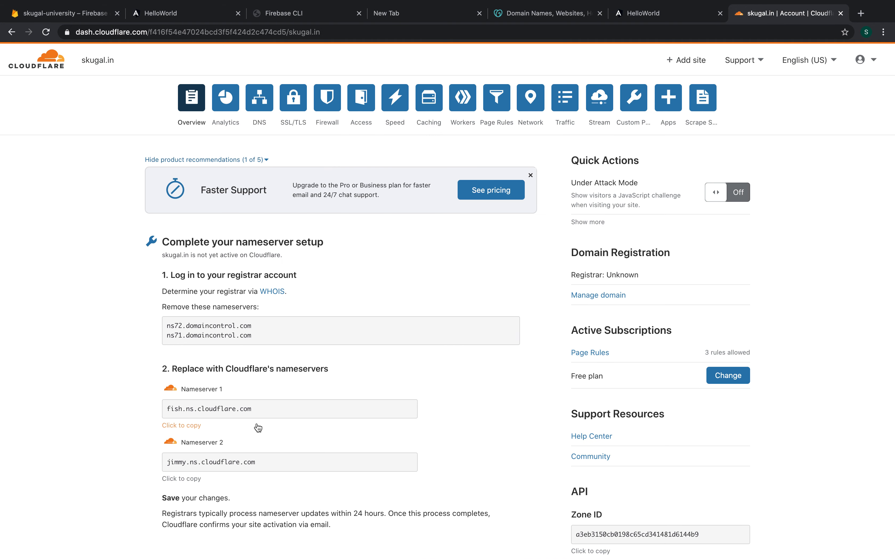
{"action": "scroll", "coordinate": [258, 429], "scroll_direction": "down", "scroll_amount": 3}
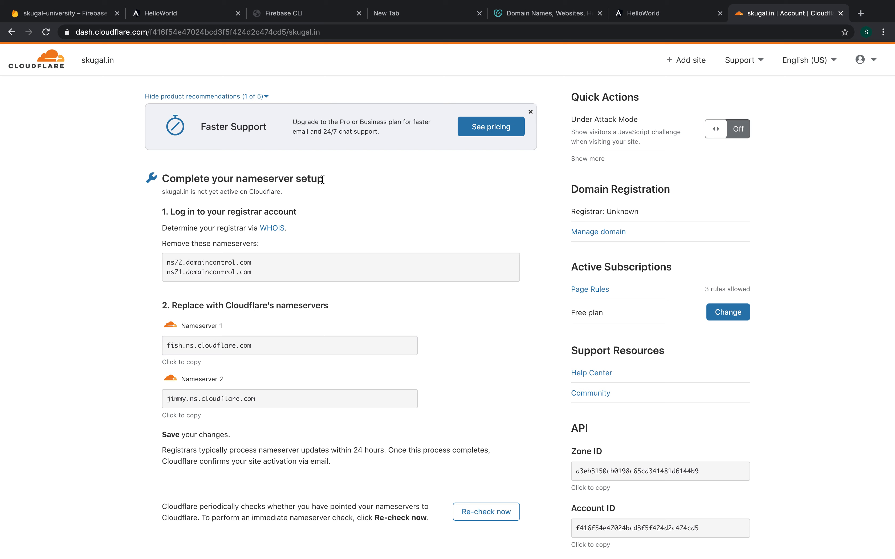
{"action": "scroll", "coordinate": [322, 180], "scroll_direction": "down", "scroll_amount": 5}
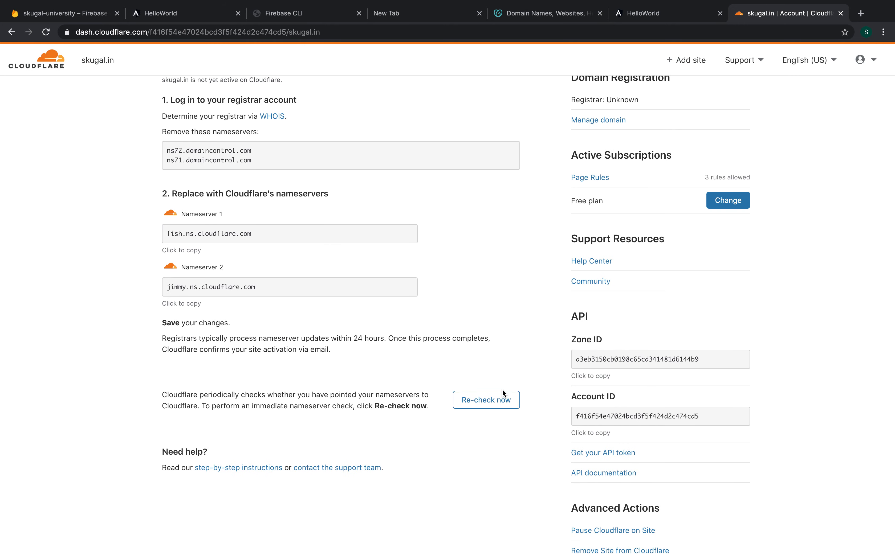
{"action": "left_click", "coordinate": [504, 395]}
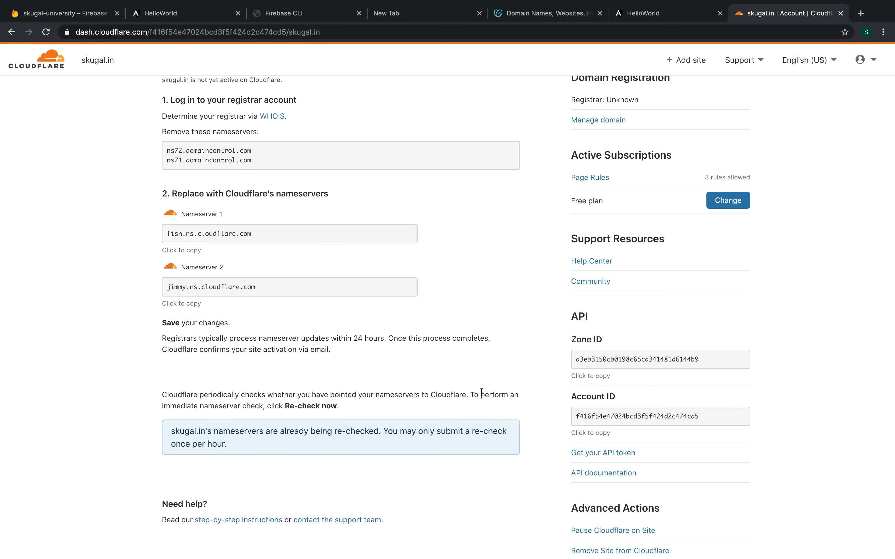
- Check the custom nameservers set for skugal.in in GoDaddy and return to the Cloudflare overview
{"action": "key", "text": "ctrl+Right"}
{"action": "left_click_drag", "start_coordinate": [188, 383], "coordinate": [296, 404]}
{"action": "scroll", "coordinate": [244, 92], "scroll_direction": "up", "scroll_amount": 3}
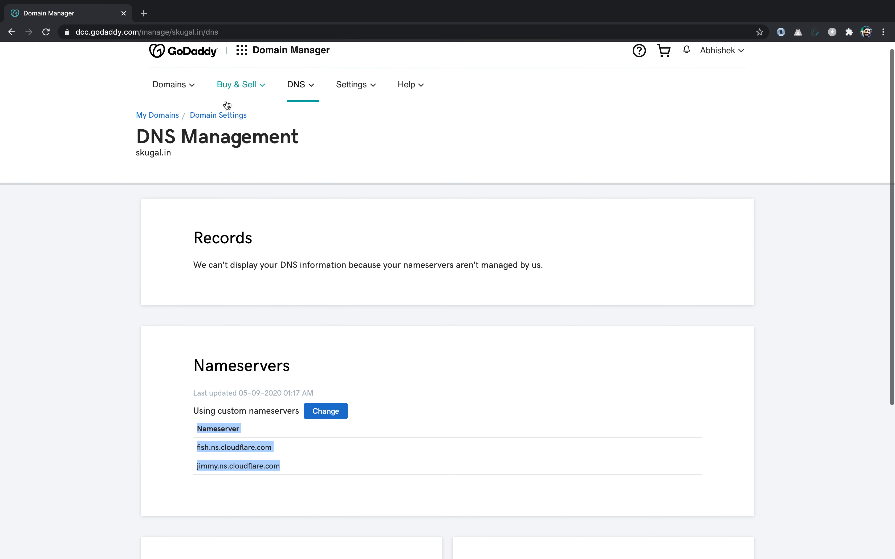
{"action": "left_click_drag", "start_coordinate": [139, 151], "coordinate": [222, 160]}
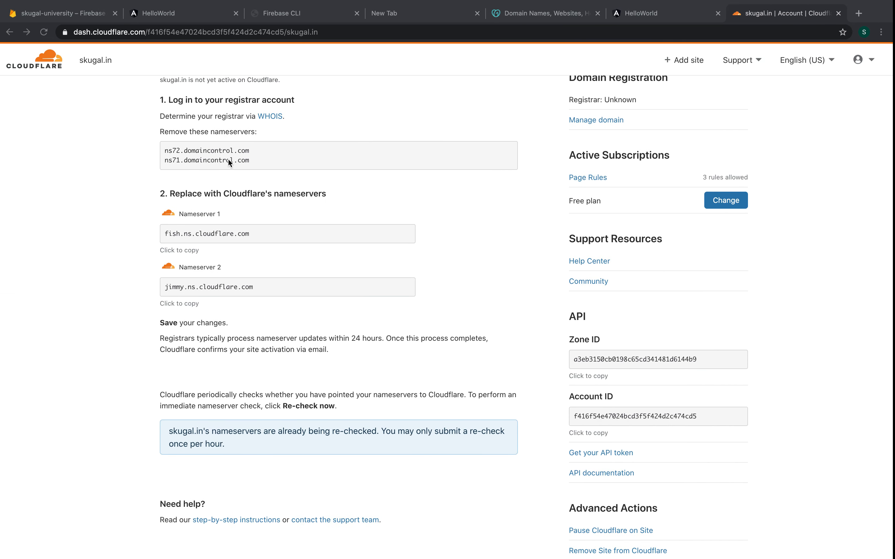
{"action": "scroll", "coordinate": [302, 78], "scroll_direction": "up", "scroll_amount": 5}
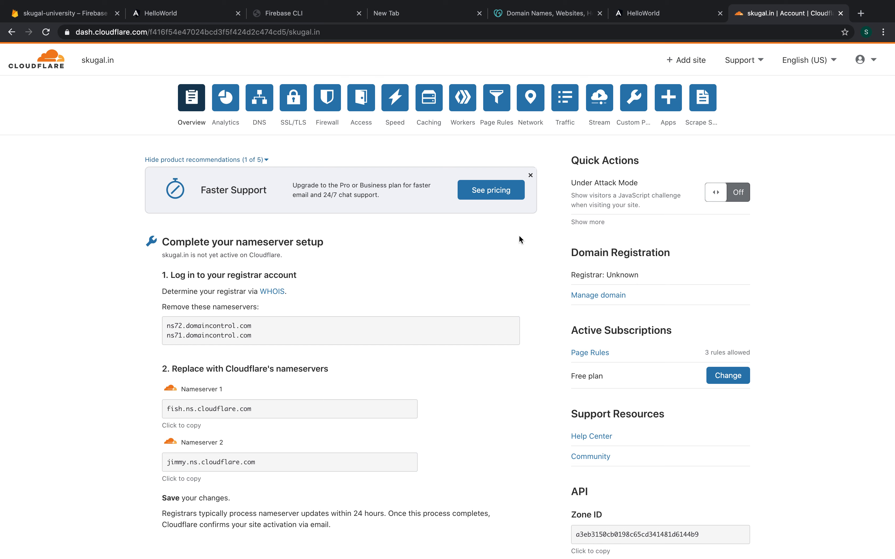
- Copy the first A record value, 151.101.1.195, from Firebase's custom domain setup and return to Cloudflare
{"action": "left_click", "coordinate": [85, 15]}
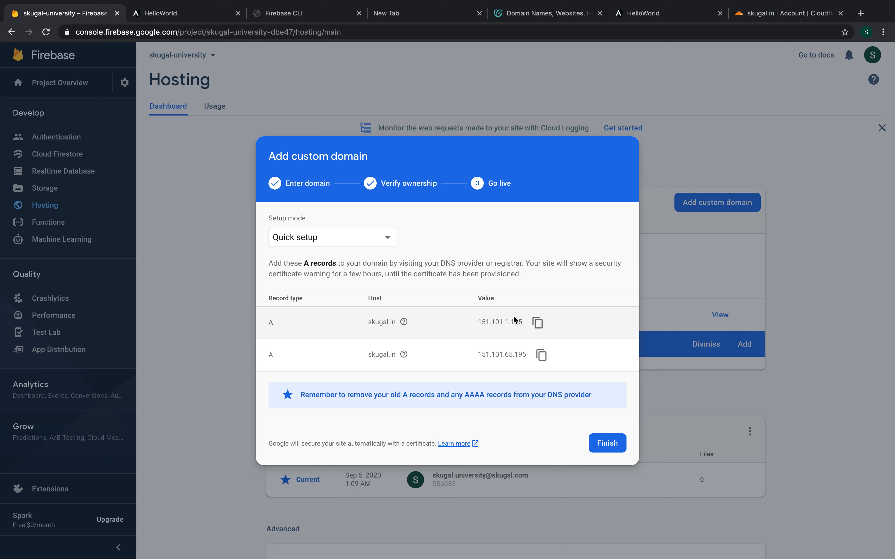
{"action": "left_click", "coordinate": [546, 325]}
{"action": "left_click", "coordinate": [792, 14]}
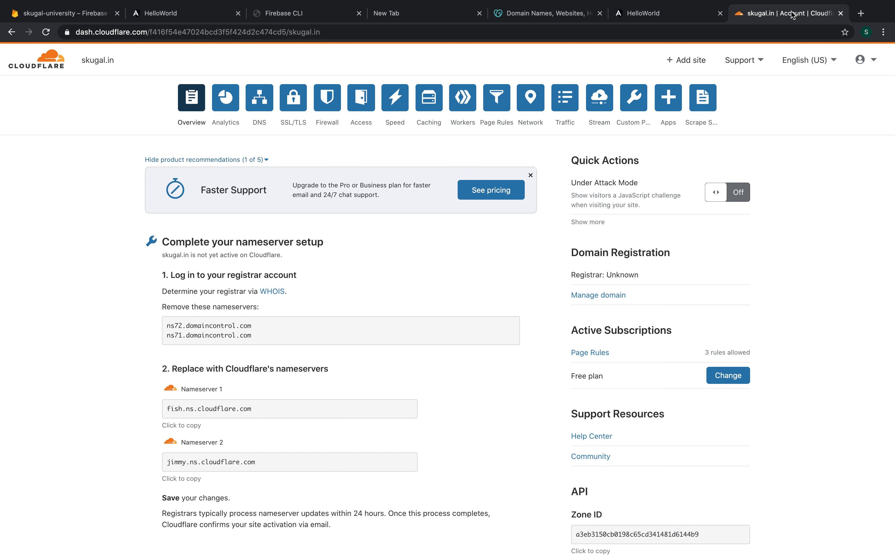
- Add and save a DNS A record for skugal.in with name @ and IPv4 address 151.101.1.195
{"action": "left_click", "coordinate": [266, 108]}
{"action": "left_click", "coordinate": [217, 271]}
{"action": "left_click", "coordinate": [264, 321]}
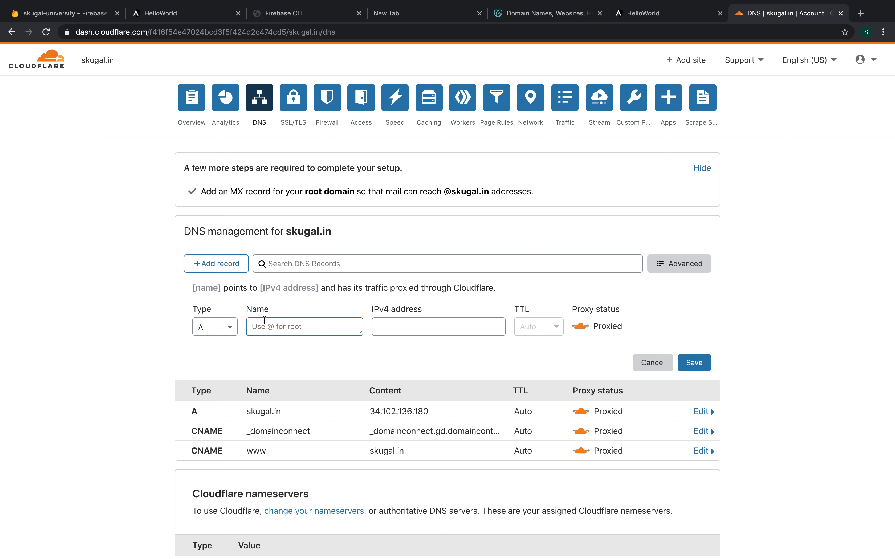
{"action": "type", "text": "@"}
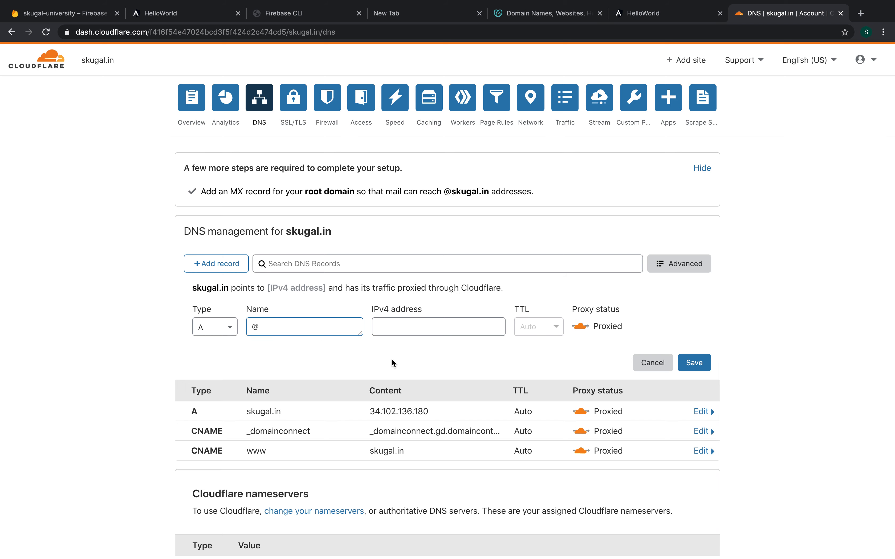
{"action": "left_click", "coordinate": [434, 335]}
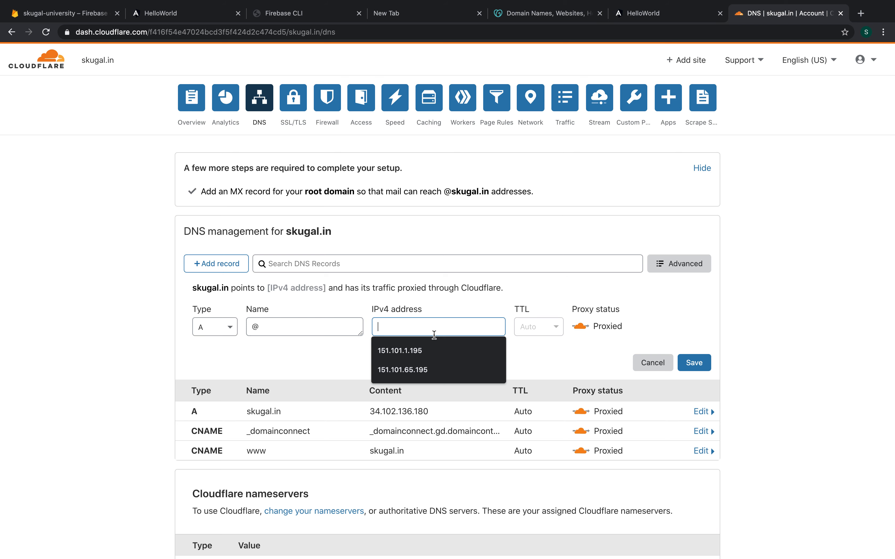
{"action": "key", "text": "Down"}
{"action": "key", "text": "Return"}
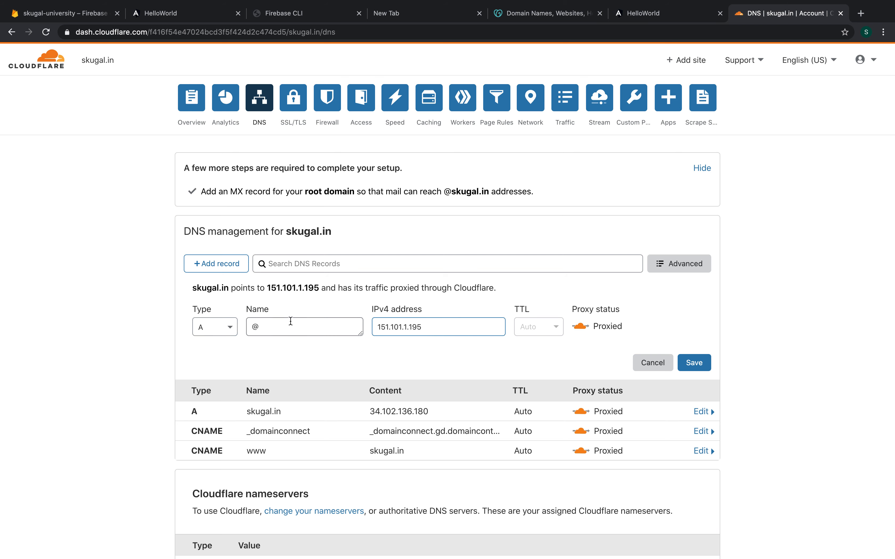
{"action": "left_click", "coordinate": [694, 363]}
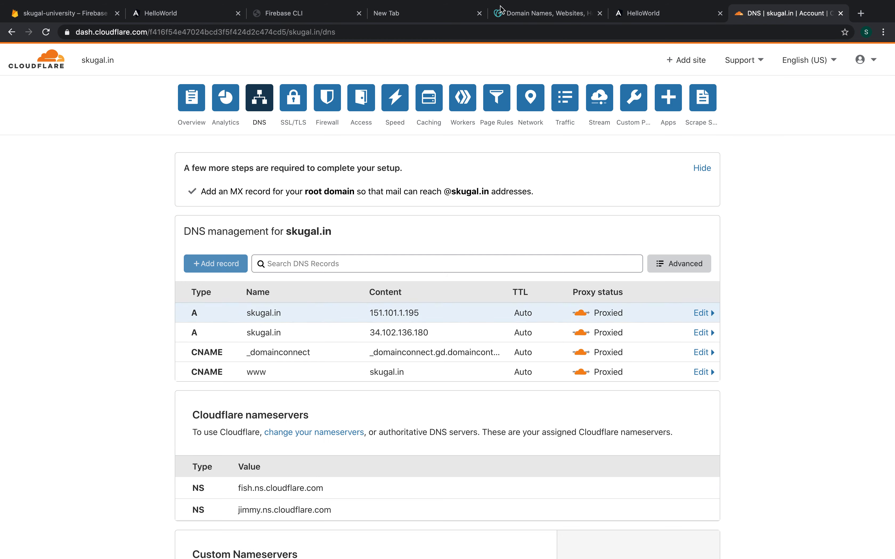
- Copy the second A record value, 151.101.65.195, from Firebase and return to Cloudflare's DNS records
{"action": "left_click", "coordinate": [97, 15]}
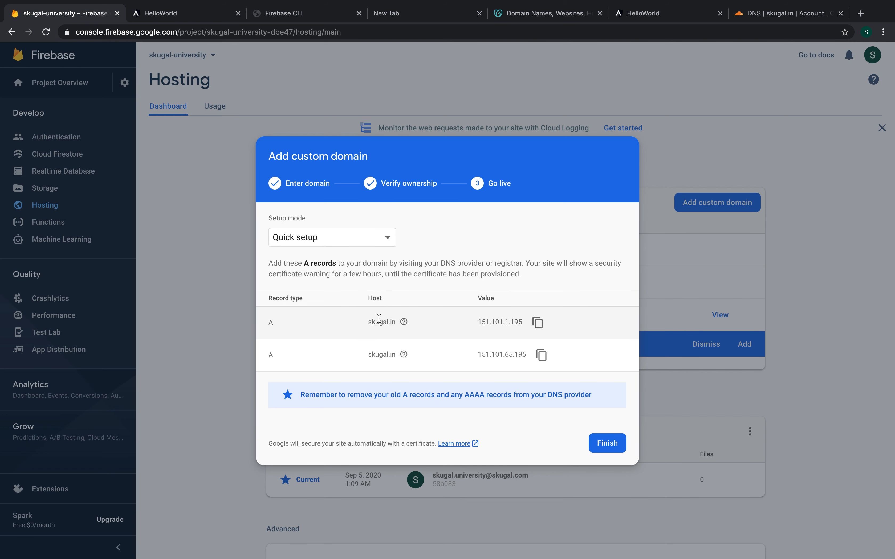
{"action": "double_click", "coordinate": [268, 353]}
{"action": "left_click_drag", "start_coordinate": [393, 357], "coordinate": [490, 354]}
{"action": "left_click", "coordinate": [512, 336]}
{"action": "left_click", "coordinate": [539, 355]}
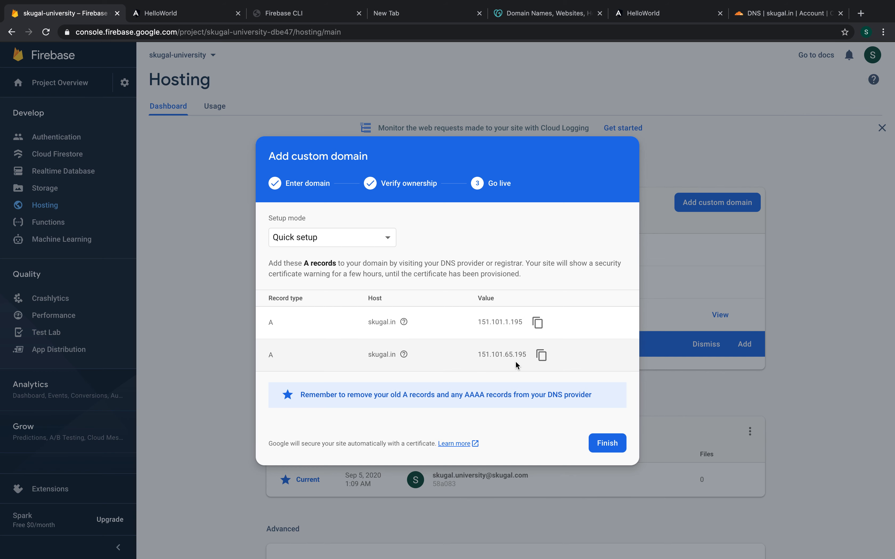
{"action": "left_click", "coordinate": [759, 11]}
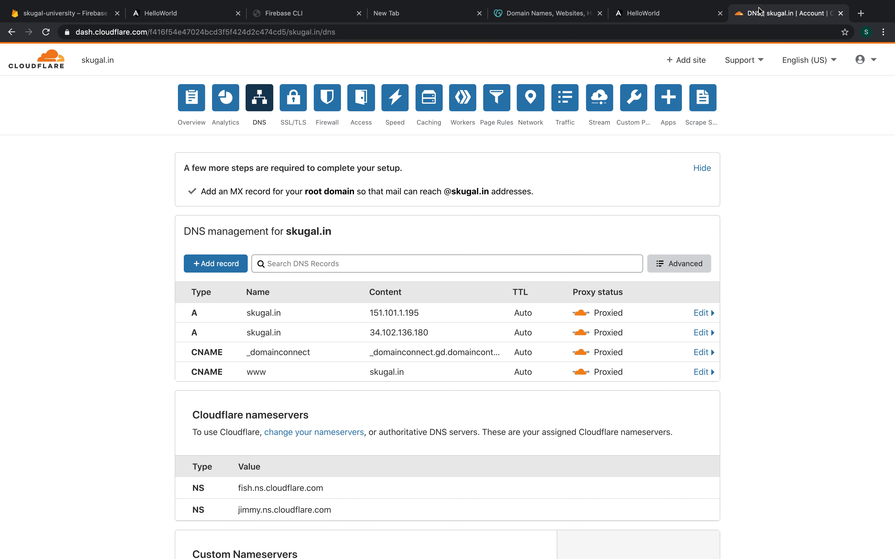
- Add and save a DNS A record for skugal.in with name @ and IPv4 address 151.101.65.195
{"action": "left_click", "coordinate": [239, 266]}
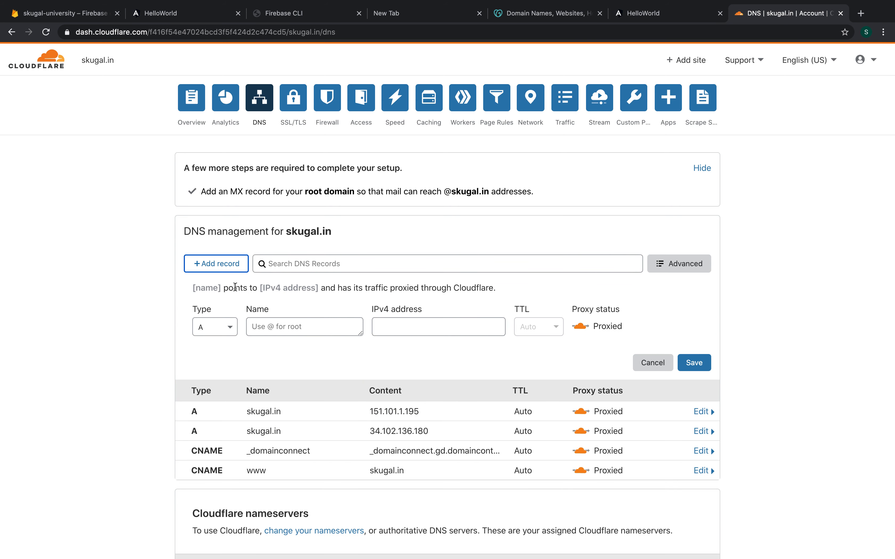
{"action": "left_click", "coordinate": [358, 326]}
{"action": "type", "text": "@"}
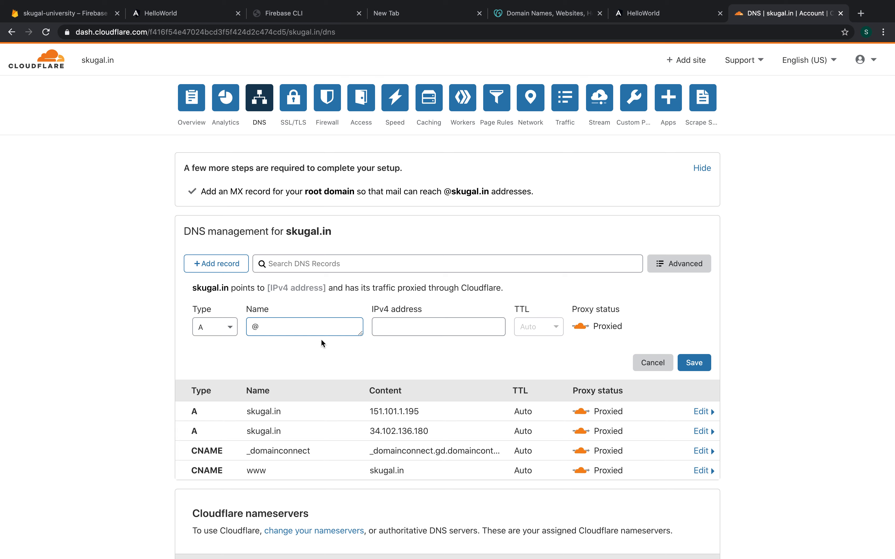
{"action": "left_click", "coordinate": [414, 320]}
{"action": "key", "text": "super+v"}
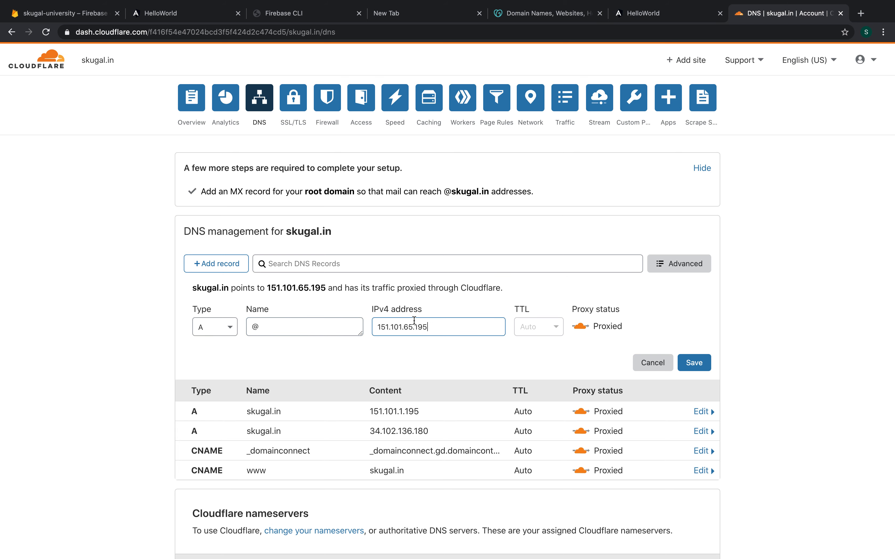
{"action": "left_click", "coordinate": [710, 361]}
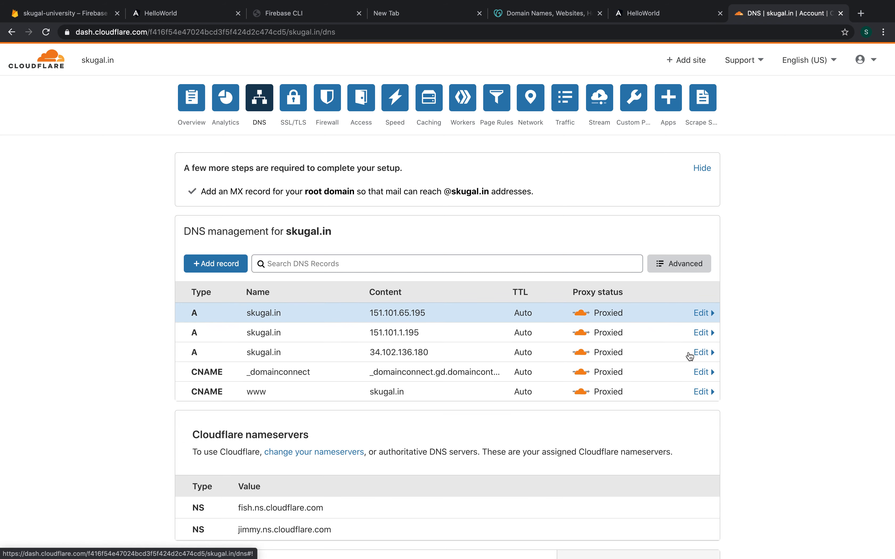
- Delete the skugal.in A record that points to 34.102.136.180 and confirm the deletion
{"action": "left_click", "coordinate": [705, 353]}
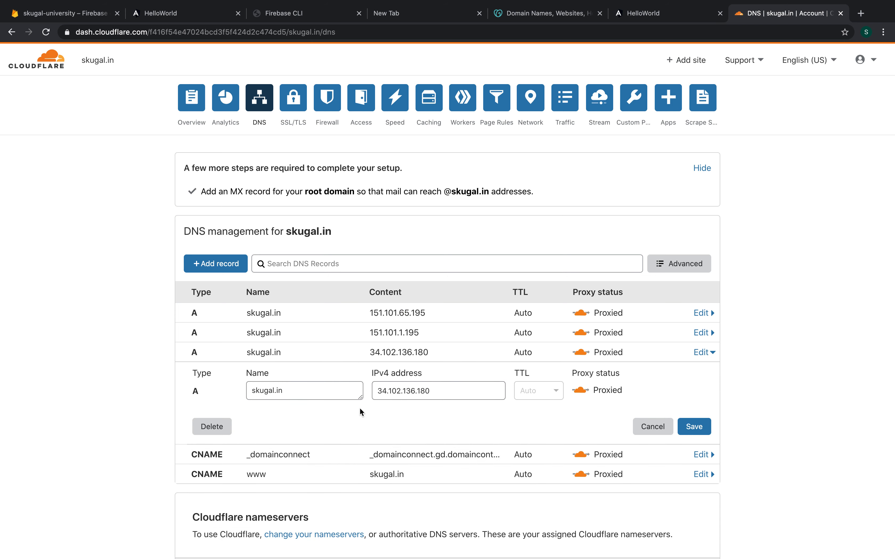
{"action": "left_click", "coordinate": [217, 427]}
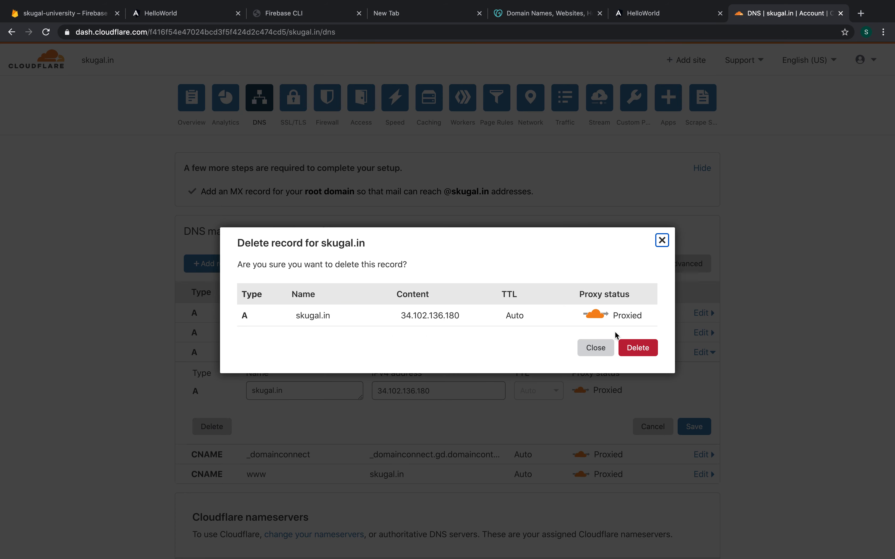
{"action": "left_click", "coordinate": [636, 345]}
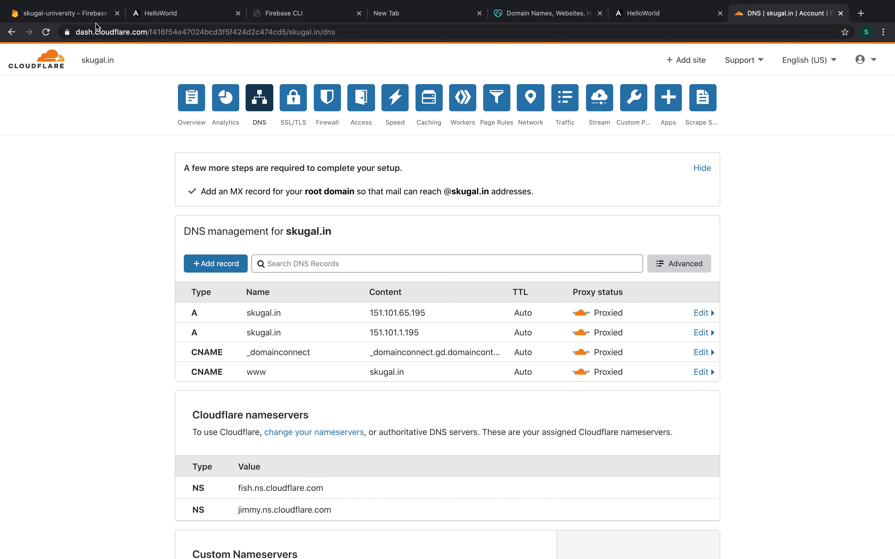
- Switch to Firebase Hosting, finish the custom domain setup dialog for skugal.in, and return to Cloudflare
{"action": "left_click", "coordinate": [88, 18]}
{"action": "left_click", "coordinate": [604, 449]}
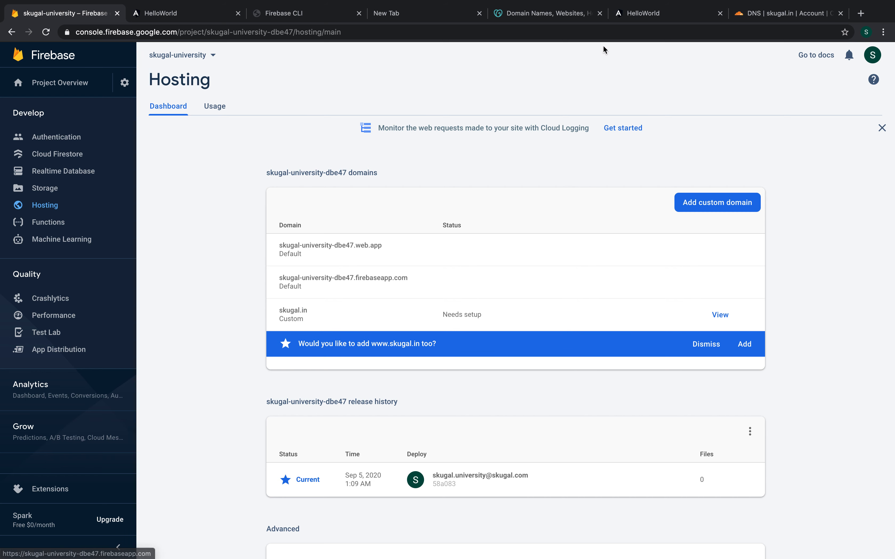
{"action": "left_click", "coordinate": [763, 16]}
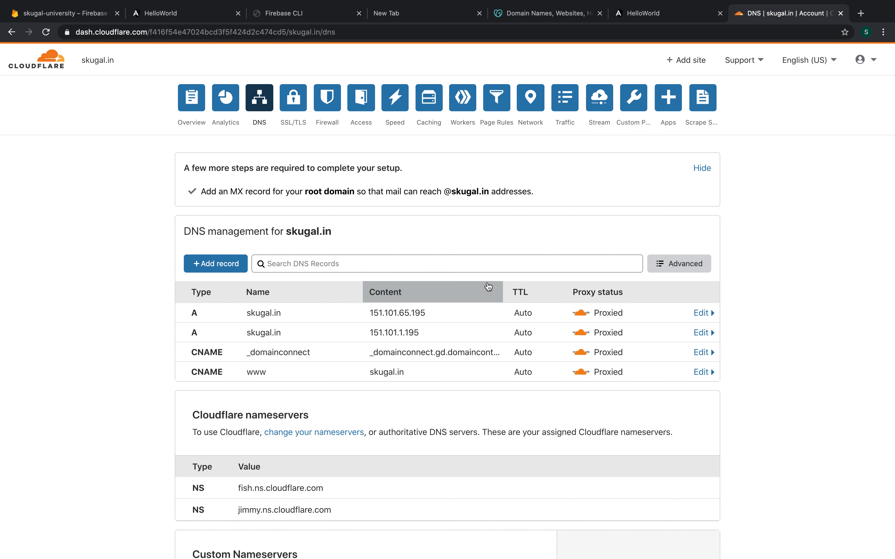
- Open the skugal.in overview in Cloudflare and reload it to check the nameserver activation status
{"action": "left_click", "coordinate": [186, 109]}
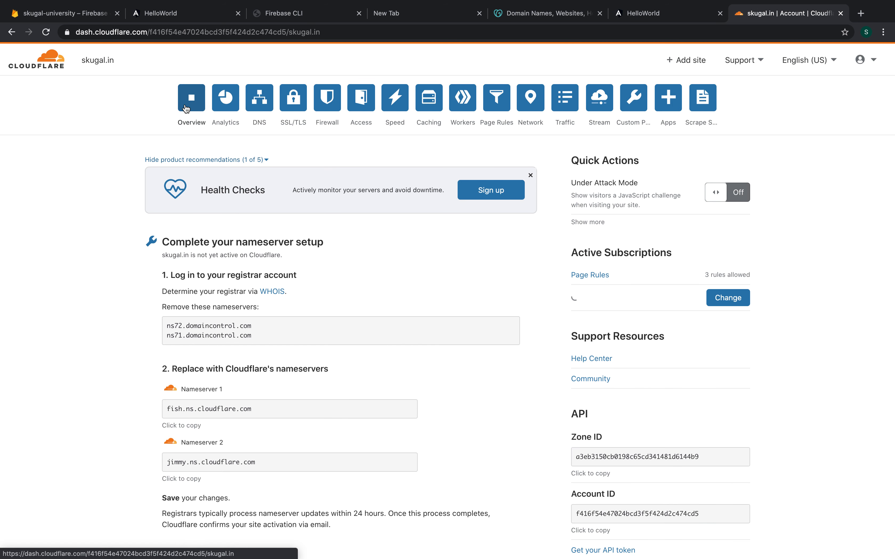
{"action": "left_click", "coordinate": [221, 31]}
{"action": "key", "text": "Return"}
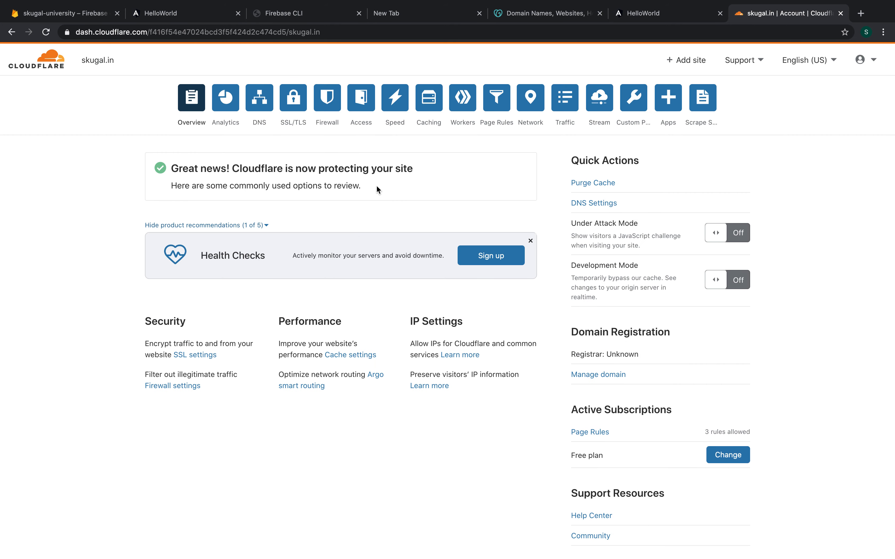
- Review the DNS records and assigned nameservers for skugal.in
{"action": "left_click", "coordinate": [226, 98]}
{"action": "left_click", "coordinate": [260, 99]}
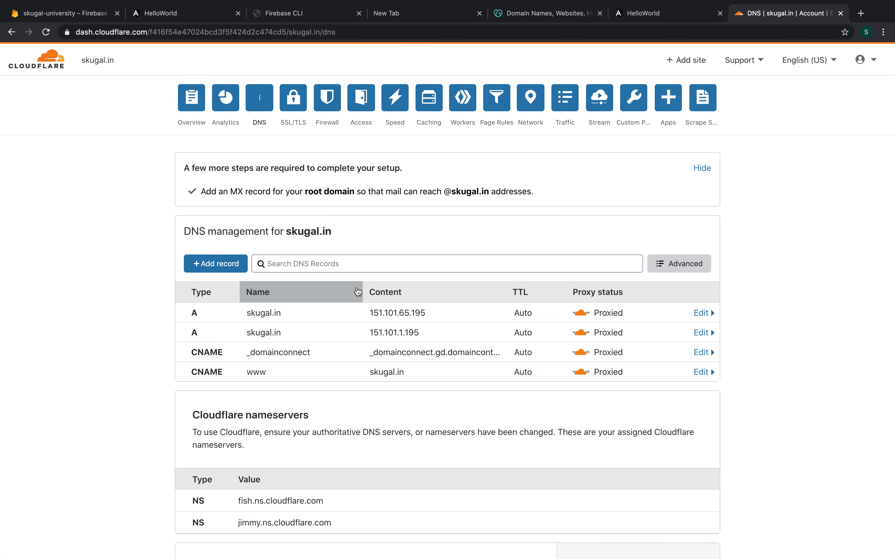
{"action": "scroll", "coordinate": [358, 292], "scroll_direction": "down", "scroll_amount": 3}
{"action": "scroll", "coordinate": [357, 290], "scroll_direction": "up", "scroll_amount": 4}
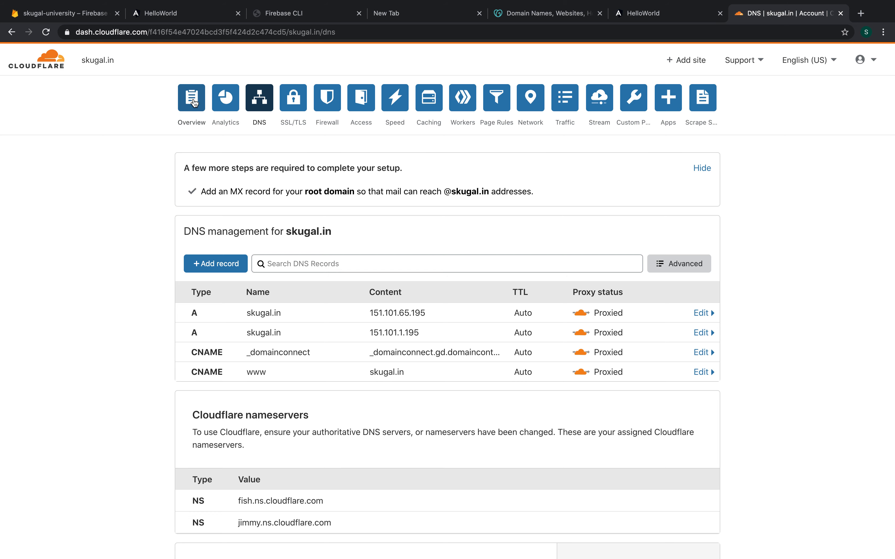
- Return to the skugal.in overview, turn on Under Attack Mode, and highlight its description
{"action": "left_click", "coordinate": [192, 100]}
{"action": "scroll", "coordinate": [344, 370], "scroll_direction": "down", "scroll_amount": 1}
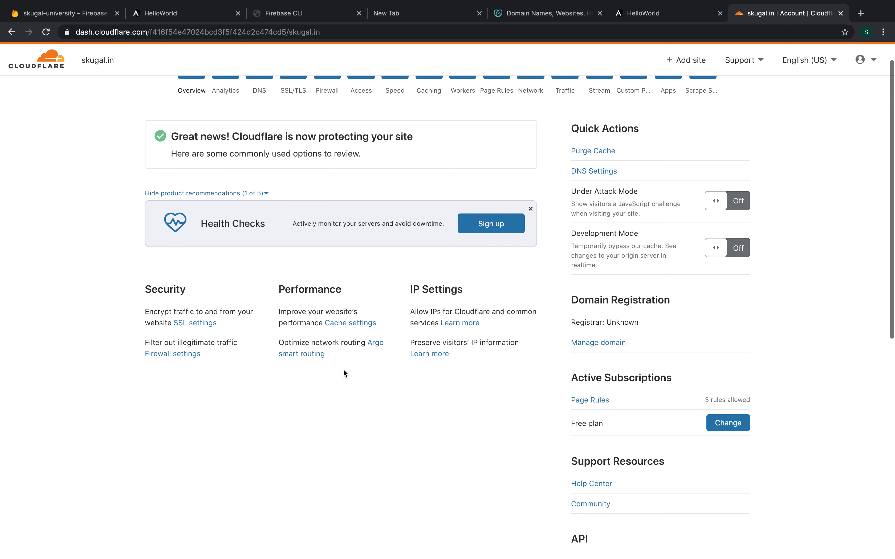
{"action": "left_click", "coordinate": [725, 201]}
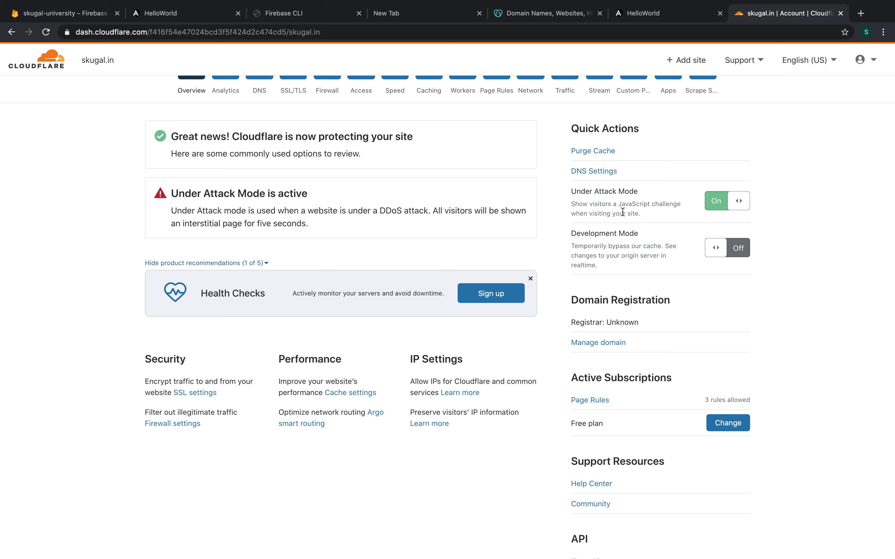
{"action": "left_click_drag", "start_coordinate": [573, 203], "coordinate": [655, 218]}
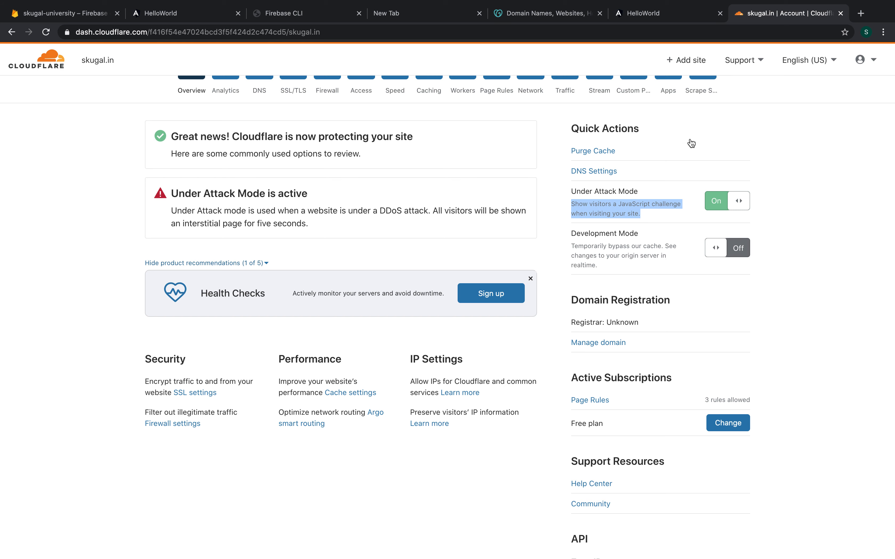
- Load skugal.in in a new browser tab
{"action": "left_click", "coordinate": [864, 13]}
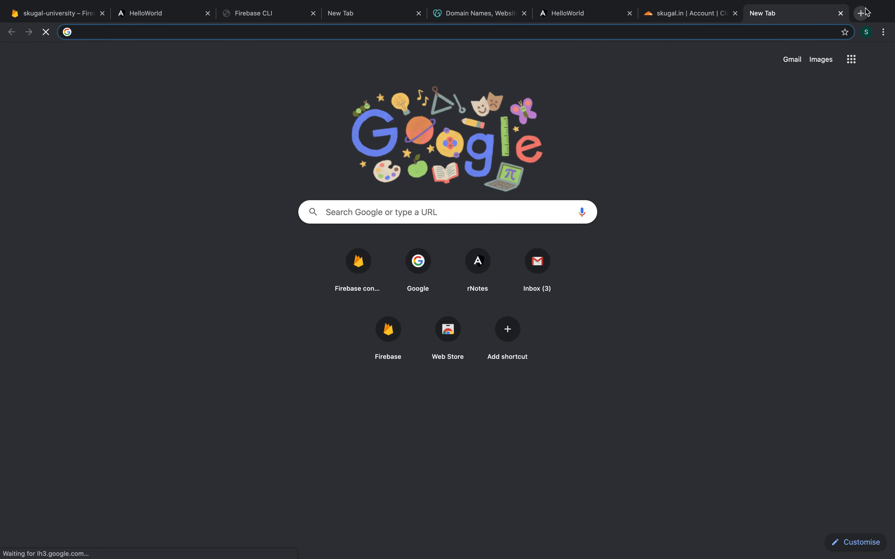
{"action": "type", "text": "skugal.in"}
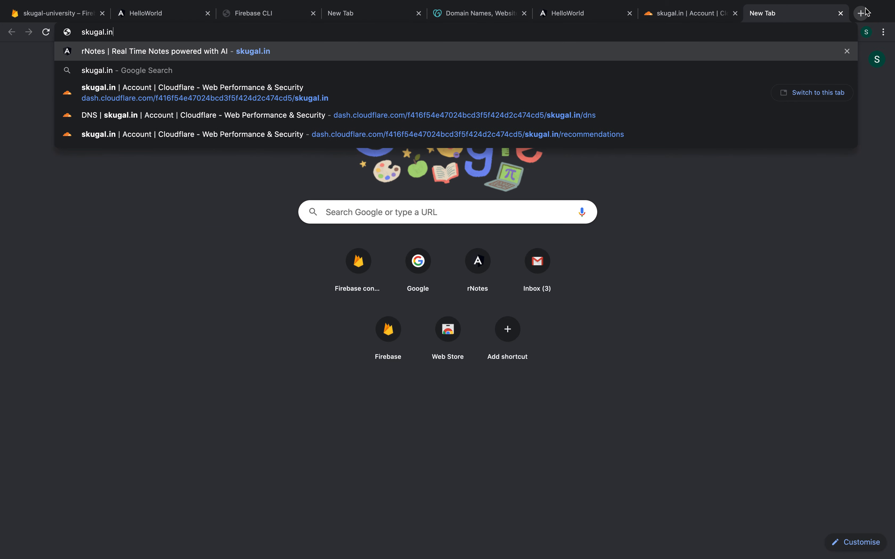
{"action": "key", "text": "Return"}
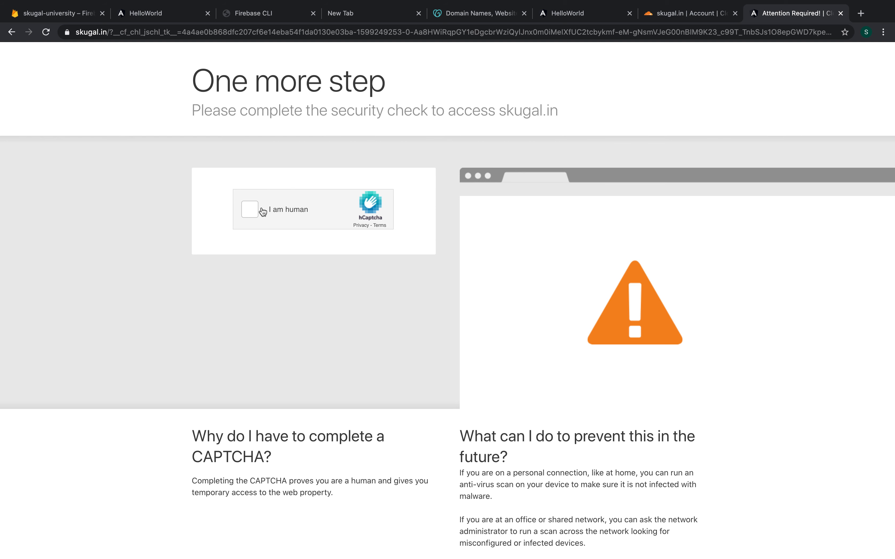
- Complete the human verification by selecting every truck image in both rounds, and highlight the page's heading
{"action": "left_click", "coordinate": [251, 211]}
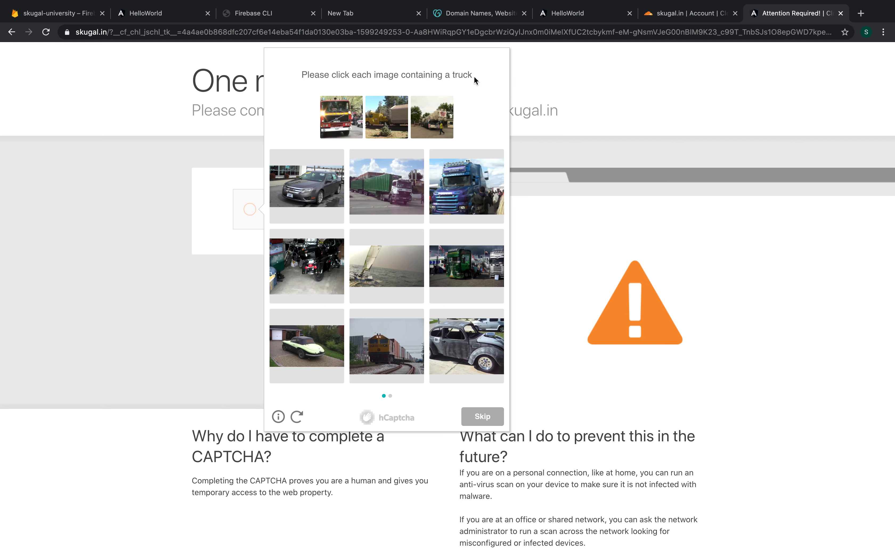
{"action": "left_click", "coordinate": [390, 208]}
{"action": "left_click", "coordinate": [458, 185]}
{"action": "left_click", "coordinate": [459, 268]}
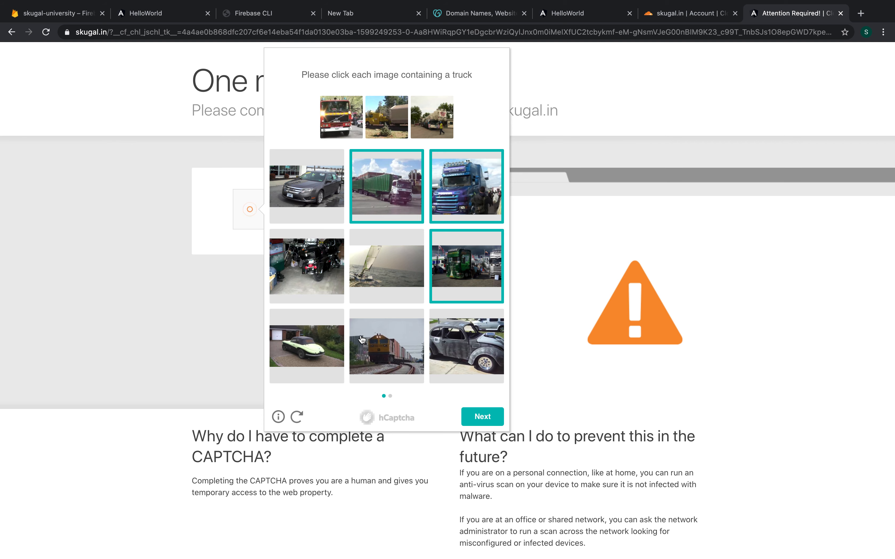
{"action": "left_click", "coordinate": [483, 416]}
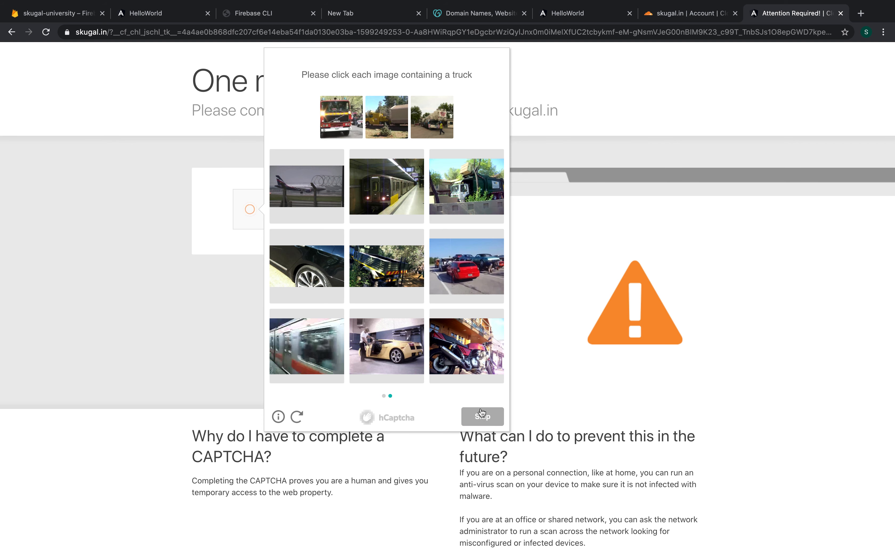
{"action": "left_click", "coordinate": [386, 276]}
{"action": "left_click", "coordinate": [468, 187]}
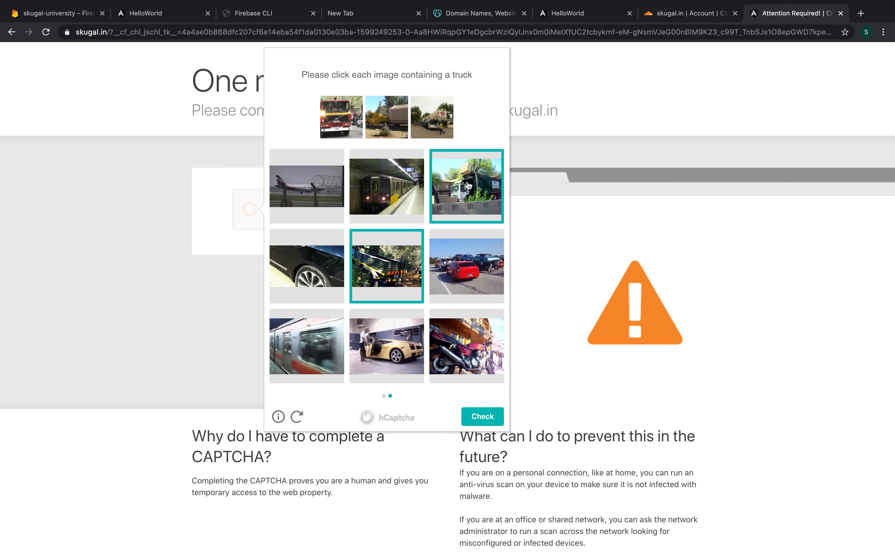
{"action": "left_click", "coordinate": [479, 416]}
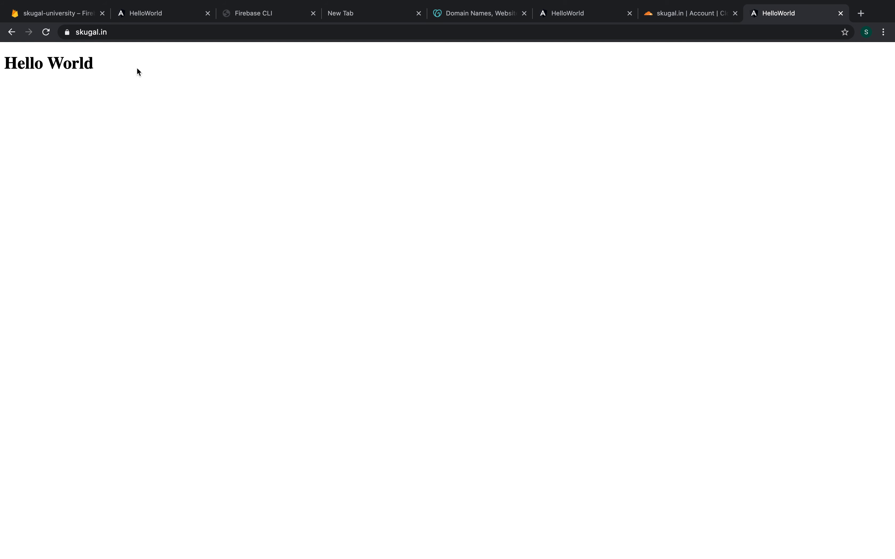
{"action": "triple_click", "coordinate": [78, 68]}
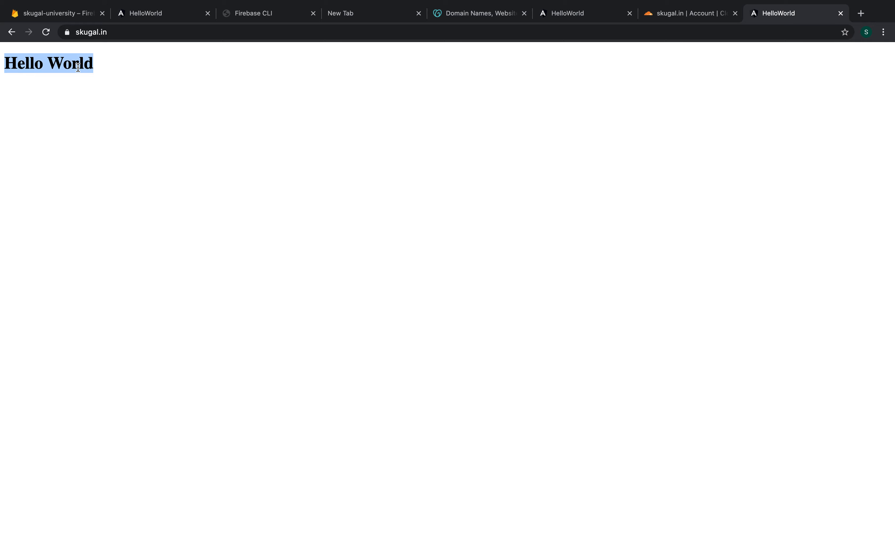
- Switch to Visual Studio Code, view the hosting cache file in the .firebase folder, and collapse the .firebase and dist folders
{"action": "key", "text": "super+Tab"}
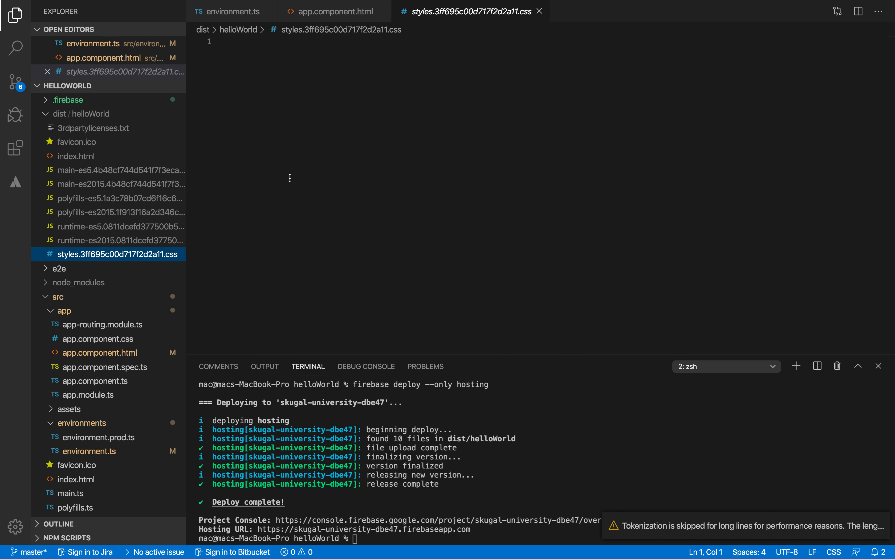
{"action": "left_click", "coordinate": [85, 102]}
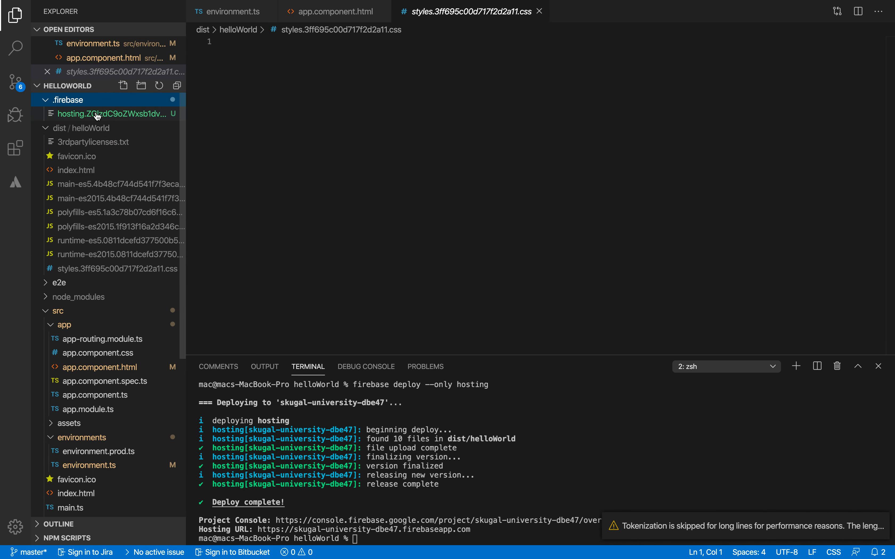
{"action": "left_click", "coordinate": [96, 114]}
{"action": "left_click", "coordinate": [96, 105]}
{"action": "left_click", "coordinate": [97, 113]}
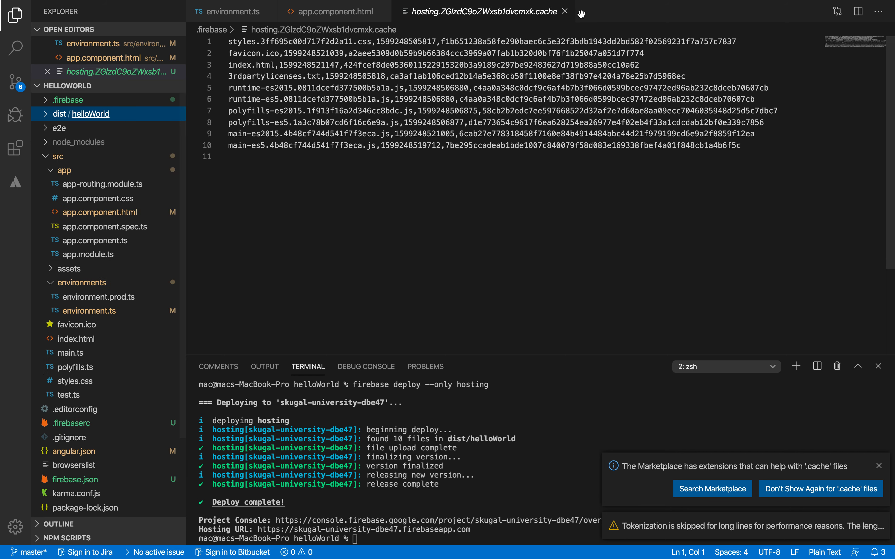
- Close the hosting cache file and app.component.html, and dismiss the two notifications
{"action": "left_click", "coordinate": [566, 12]}
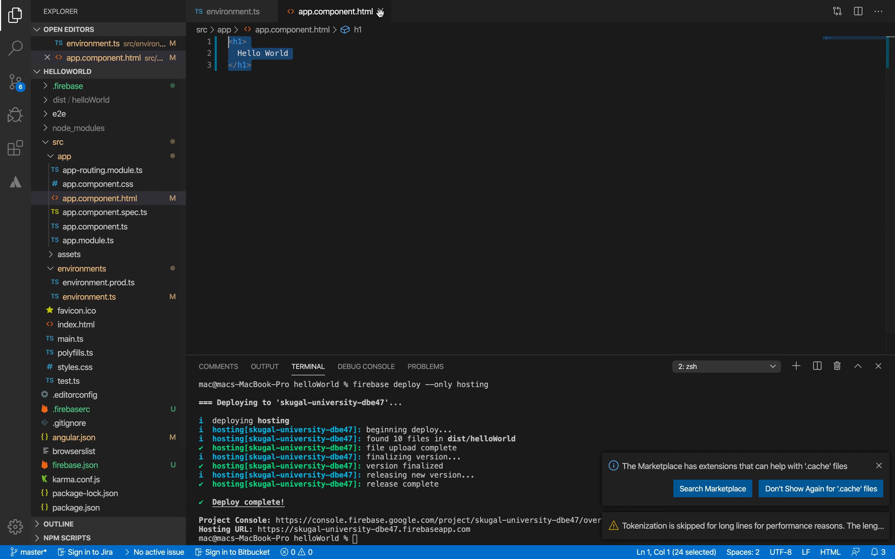
{"action": "left_click", "coordinate": [381, 12]}
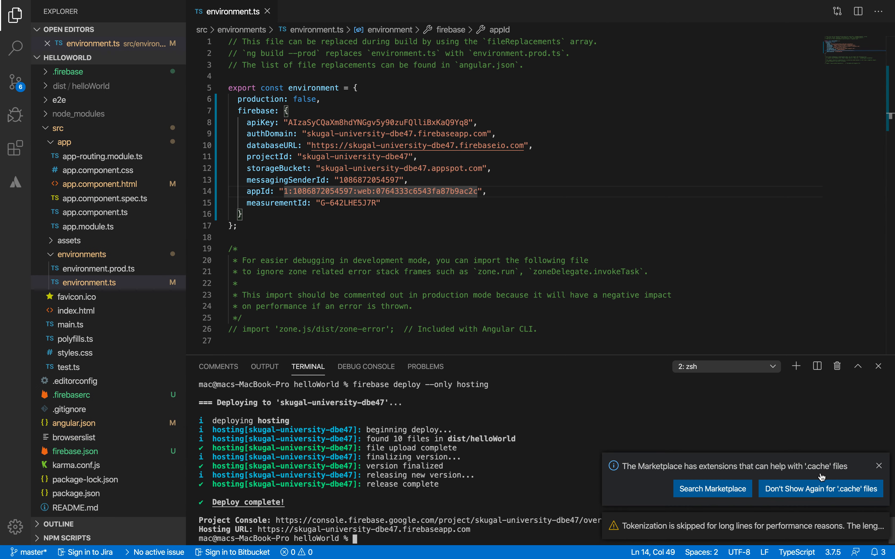
{"action": "left_click", "coordinate": [879, 466]}
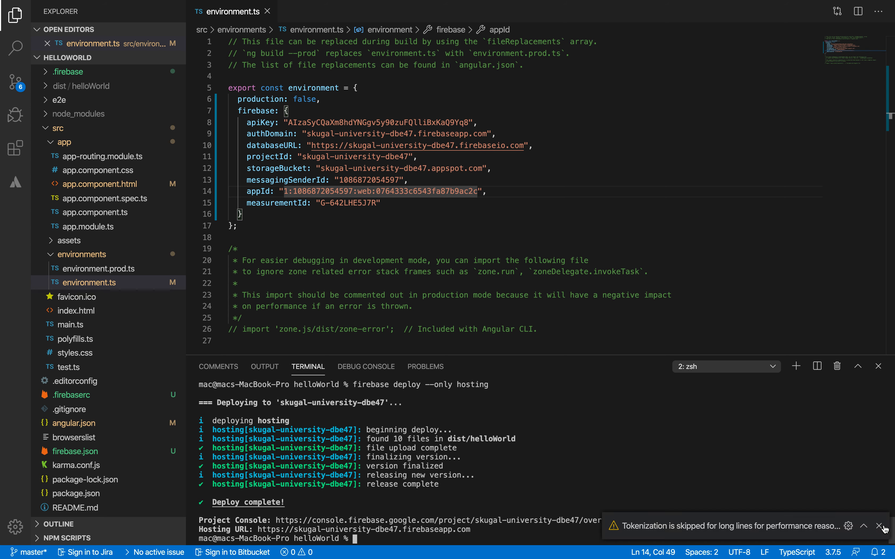
{"action": "left_click", "coordinate": [882, 526]}
- Generate an Angular component named dashboard by running ng g c dashboard in the terminal
{"action": "key", "text": "Return"}
{"action": "key", "text": "Return"}
{"action": "type", "text": "ng c"}
{"action": "key", "text": "BackSpace"}
{"action": "type", "text": "g "}
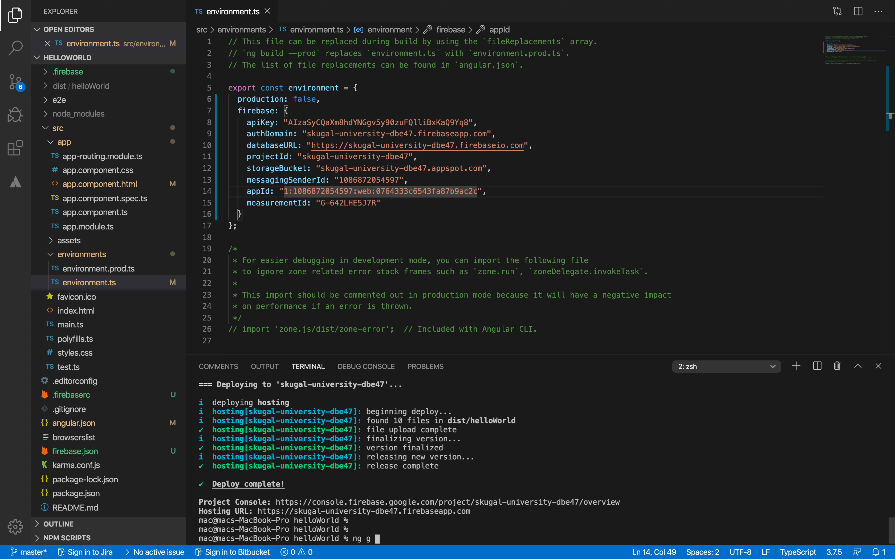
{"action": "type", "text": "c dashboard"}
{"action": "key", "text": "Return"}
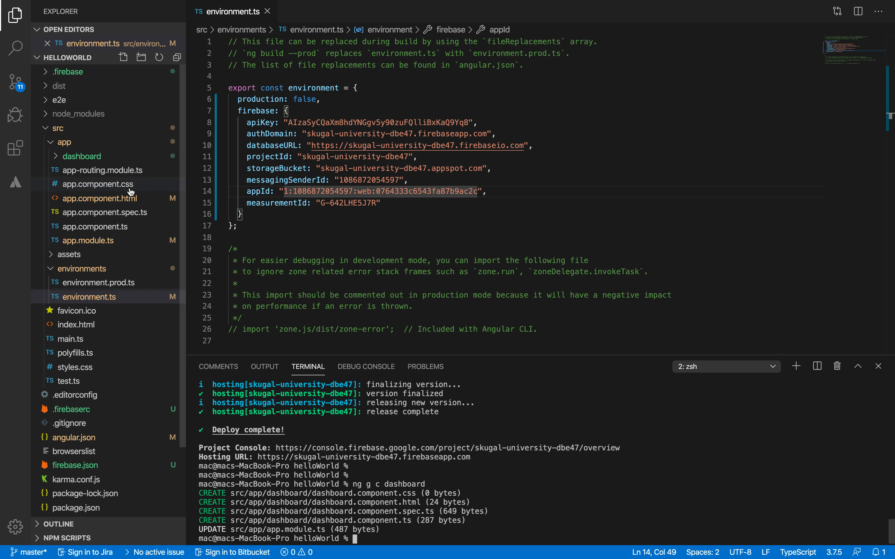
- Open dashboard.component.html in the app's dashboard folder and delete all of its content
{"action": "left_click", "coordinate": [123, 158]}
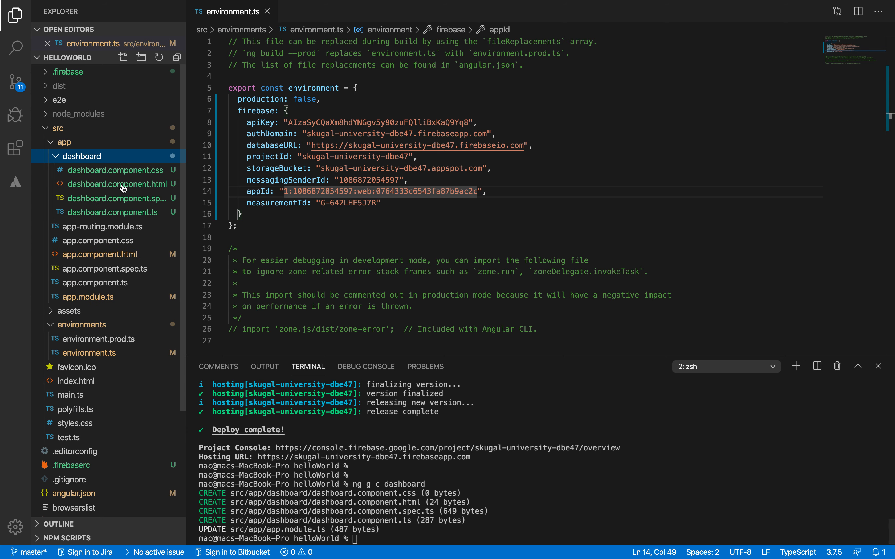
{"action": "left_click", "coordinate": [125, 186]}
{"action": "key", "text": "super+a"}
{"action": "key", "text": "BackSpace"}
- Switch to Chrome, search the web for "bootstrap template" in a new tab, and open the Start Bootstrap themes result
{"action": "key", "text": "ctrl+Right"}
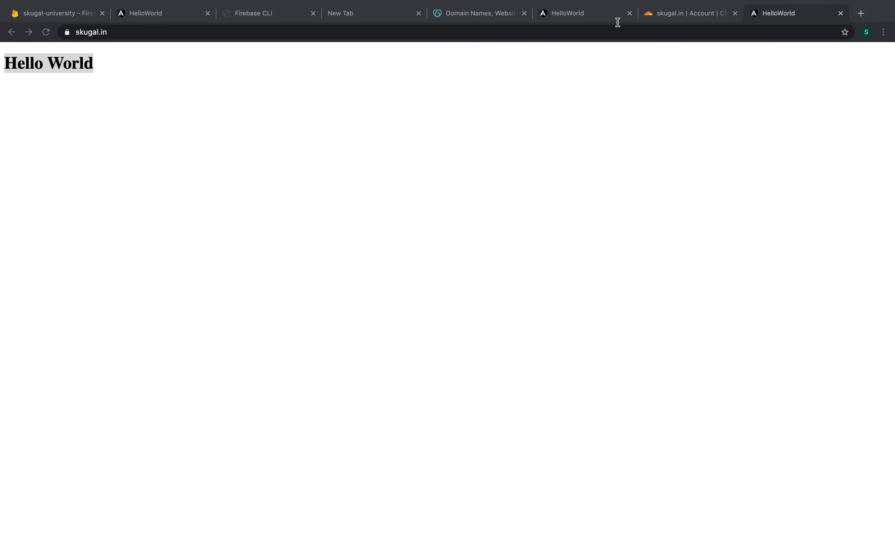
{"action": "left_click", "coordinate": [861, 13]}
{"action": "type", "text": "bootstrap template"}
{"action": "key", "text": "Return"}
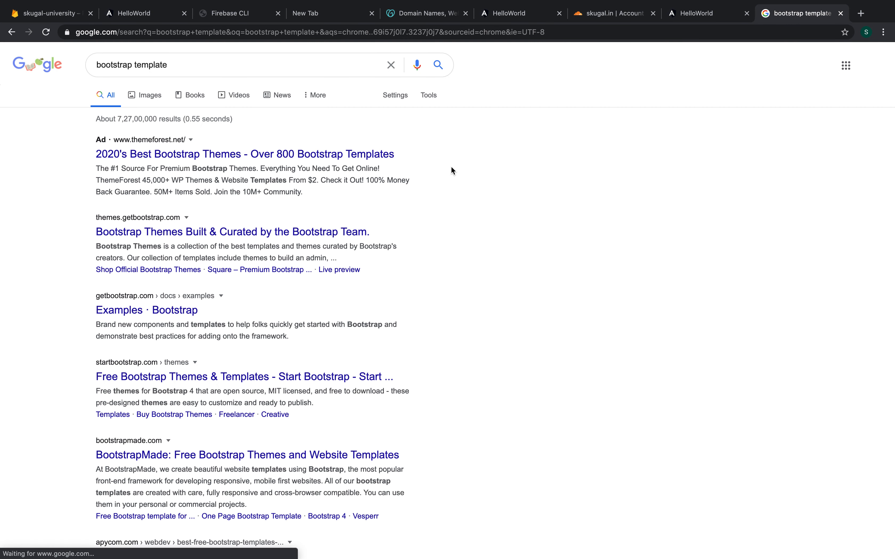
{"action": "scroll", "coordinate": [331, 261], "scroll_direction": "down", "scroll_amount": 3}
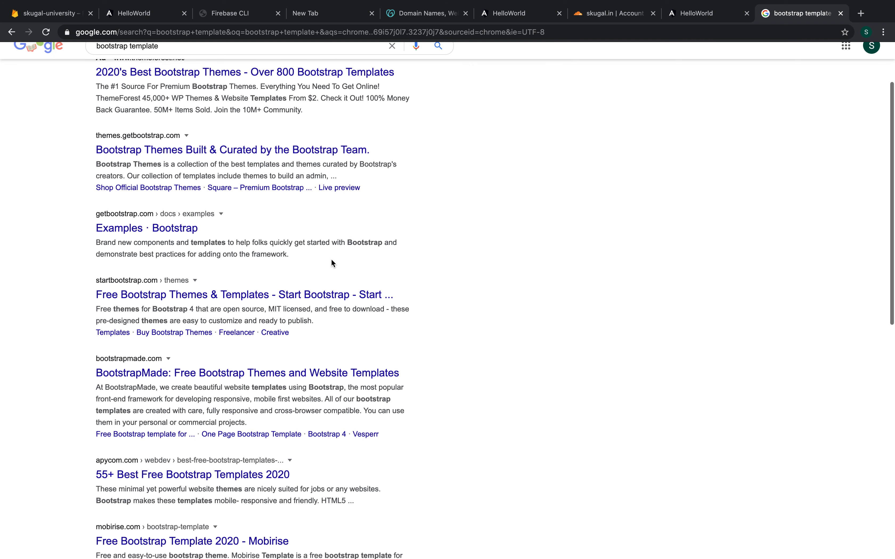
{"action": "left_click", "coordinate": [137, 295]}
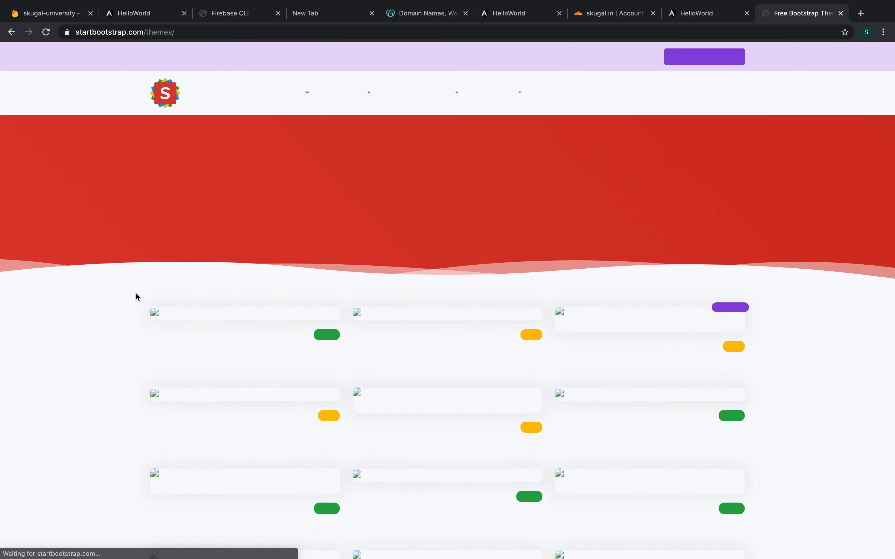
- Find the free Freelancer one-page theme among the Start Bootstrap themes and open its page
{"action": "scroll", "coordinate": [137, 296], "scroll_direction": "down", "scroll_amount": 4}
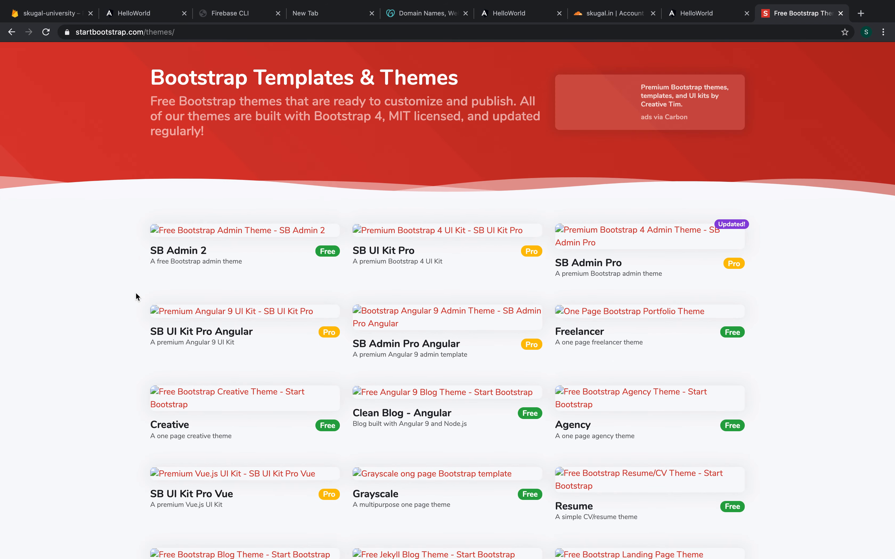
{"action": "scroll", "coordinate": [137, 296], "scroll_direction": "down", "scroll_amount": 1}
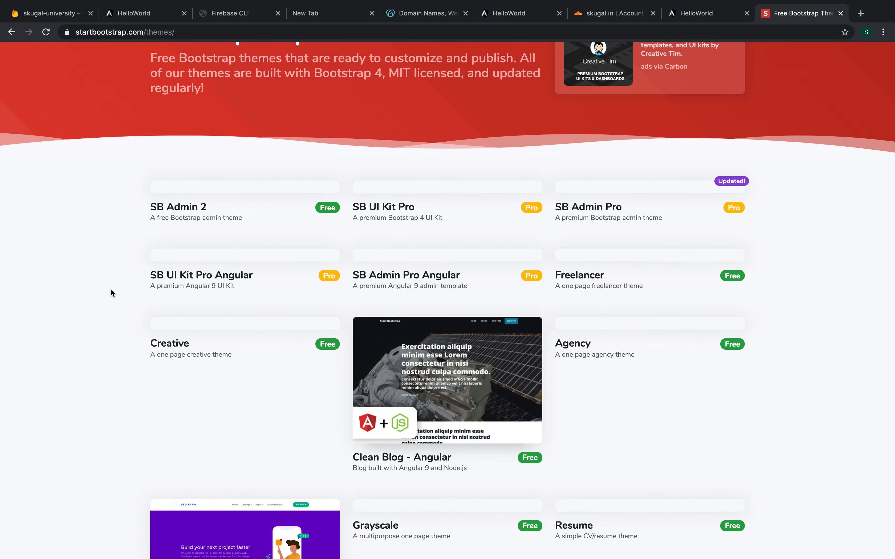
{"action": "scroll", "coordinate": [111, 289], "scroll_direction": "down", "scroll_amount": 2}
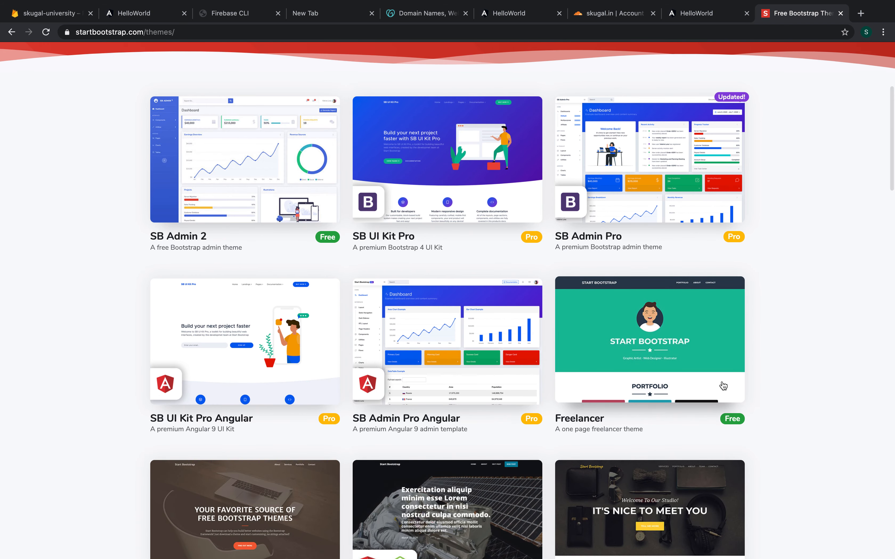
{"action": "left_click", "coordinate": [674, 375]}
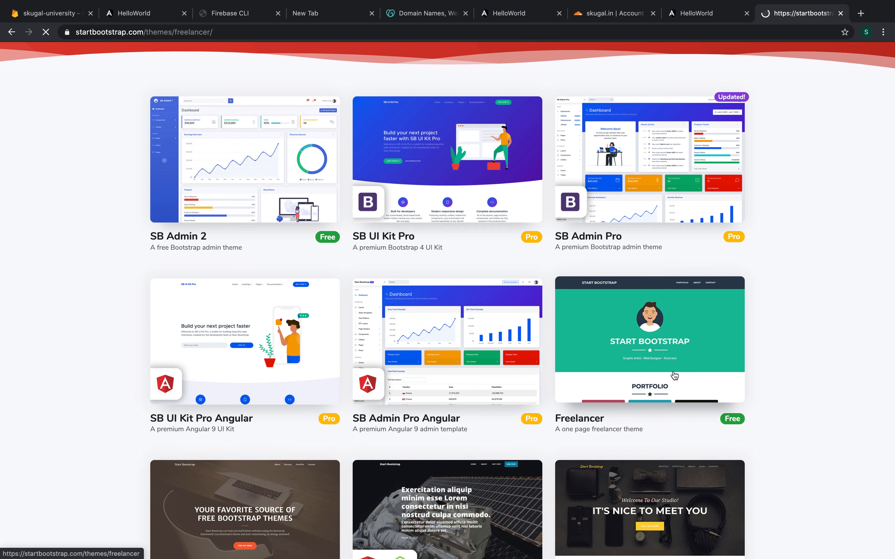
- Request the Freelancer theme's Free Download and its free Customize & Download version
{"action": "scroll", "coordinate": [350, 378], "scroll_direction": "down", "scroll_amount": 4}
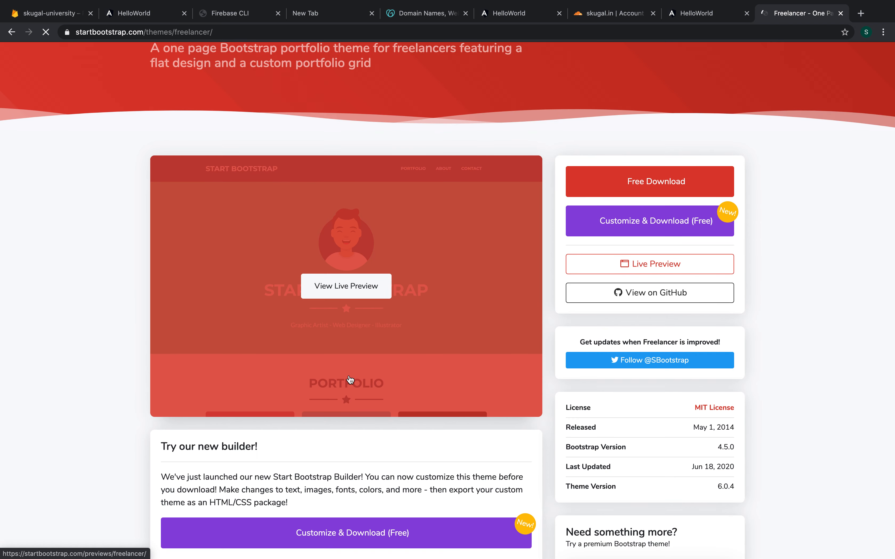
{"action": "scroll", "coordinate": [350, 379], "scroll_direction": "down", "scroll_amount": 6}
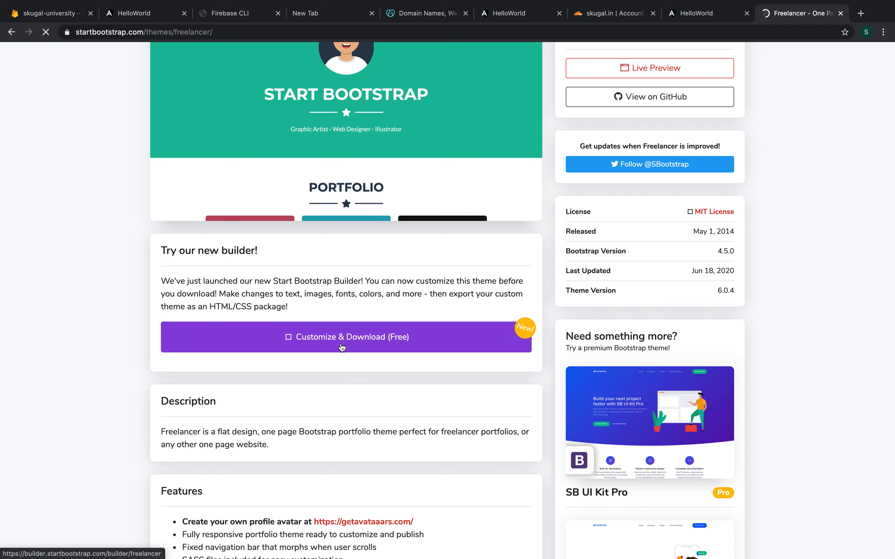
{"action": "left_click", "coordinate": [345, 341]}
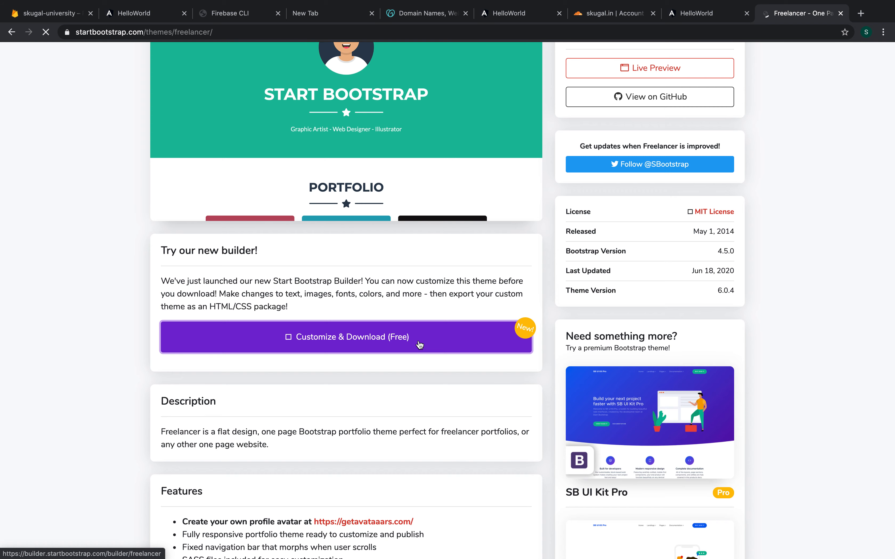
{"action": "scroll", "coordinate": [419, 344], "scroll_direction": "down", "scroll_amount": 10}
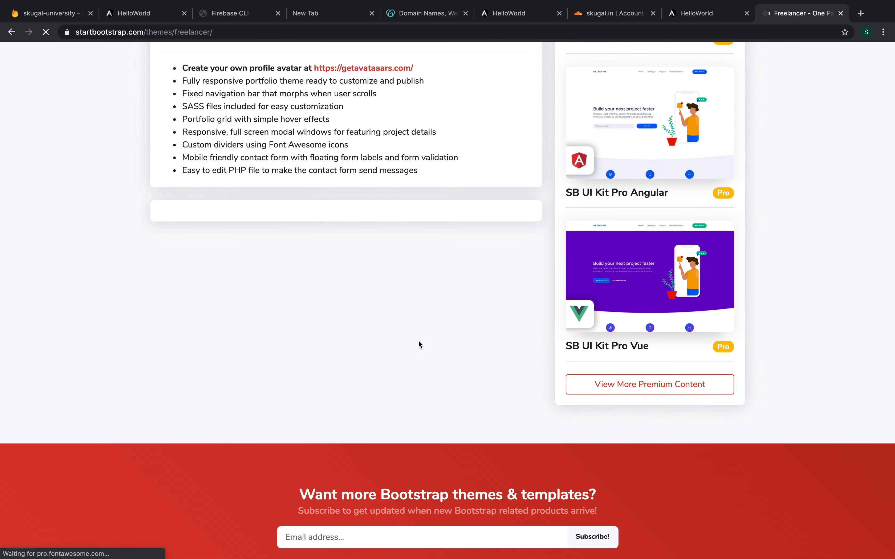
{"action": "scroll", "coordinate": [418, 340], "scroll_direction": "up", "scroll_amount": 10}
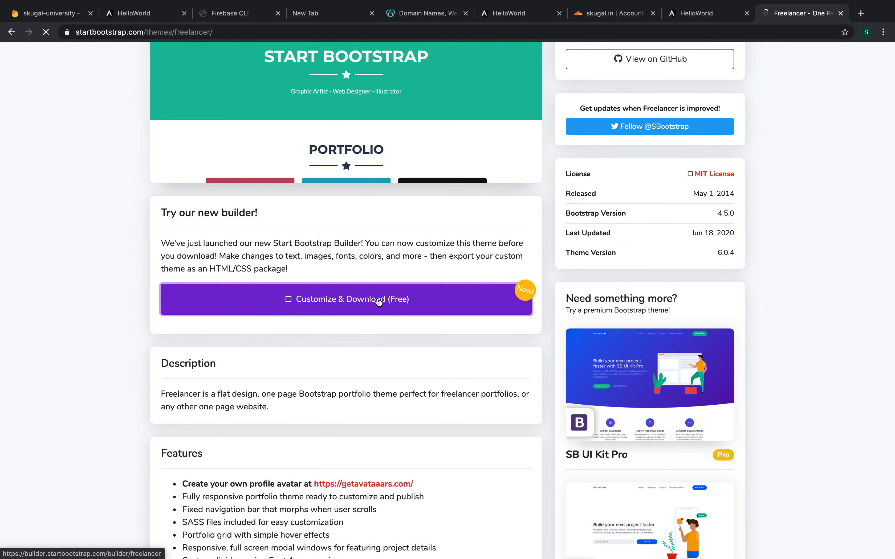
{"action": "scroll", "coordinate": [378, 302], "scroll_direction": "up", "scroll_amount": 4}
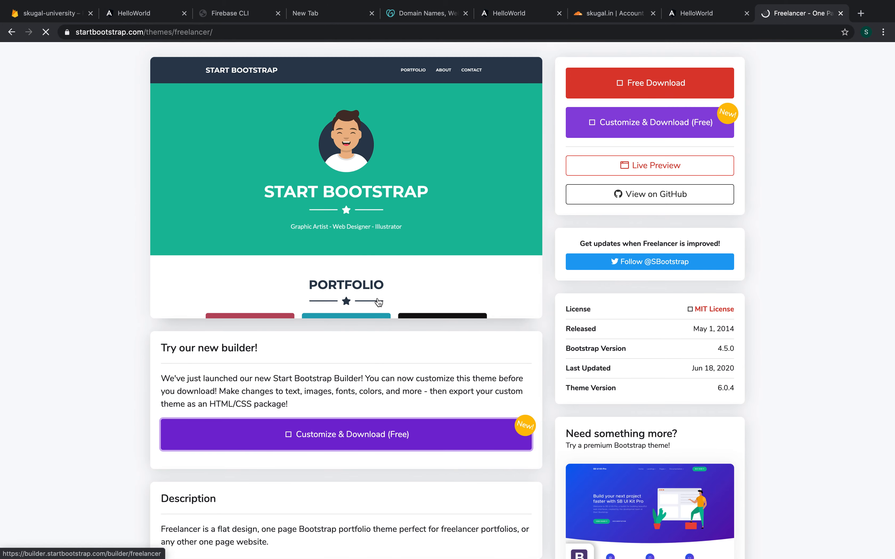
{"action": "left_click", "coordinate": [653, 98]}
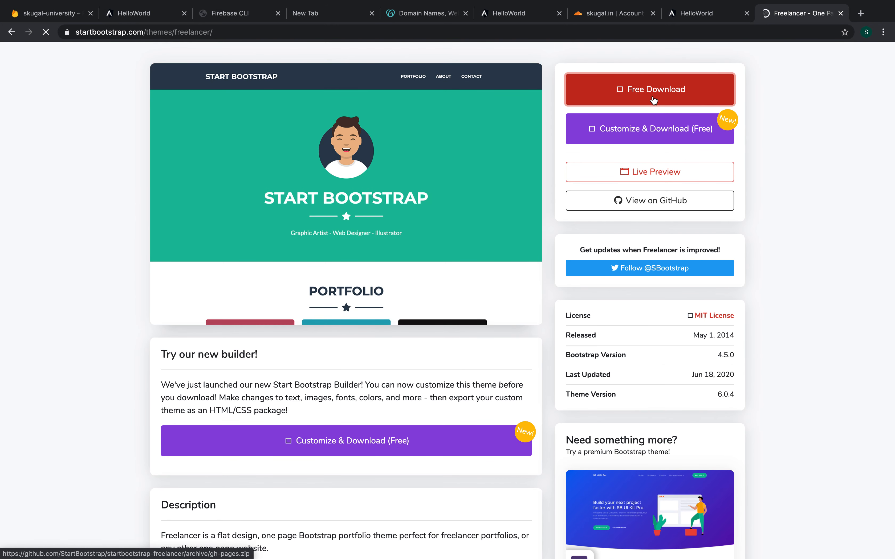
{"action": "scroll", "coordinate": [653, 98], "scroll_direction": "up", "scroll_amount": 1}
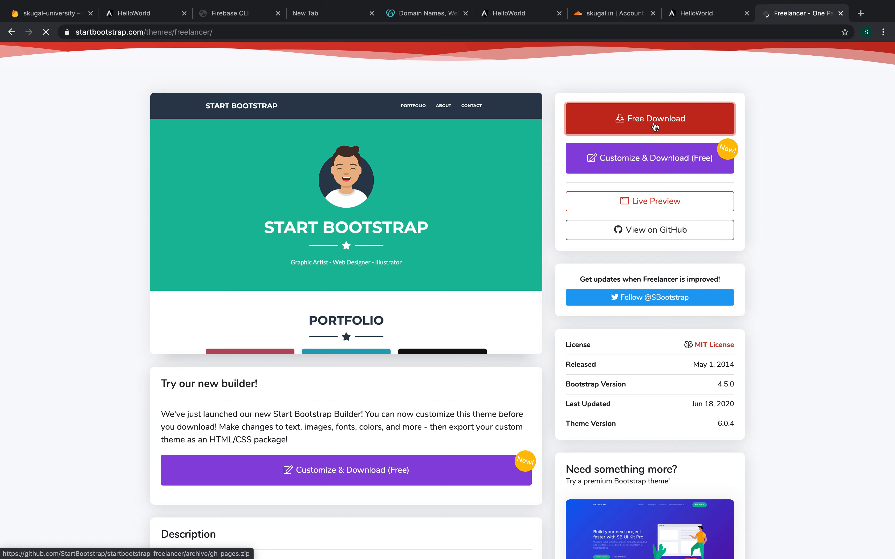
{"action": "left_click", "coordinate": [378, 470]}
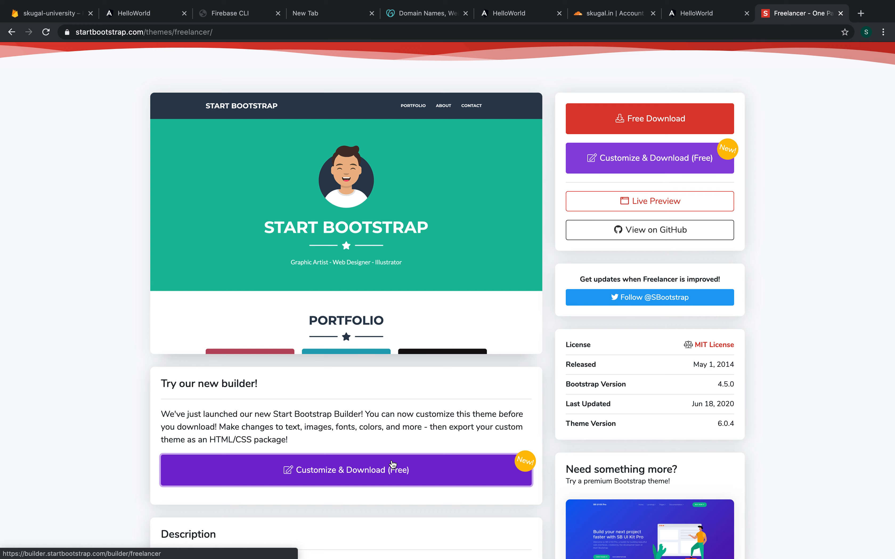
- Switch to Visual Studio Code, collapse the src folder, and close all open editors
{"action": "key", "text": "ctrl+Left"}
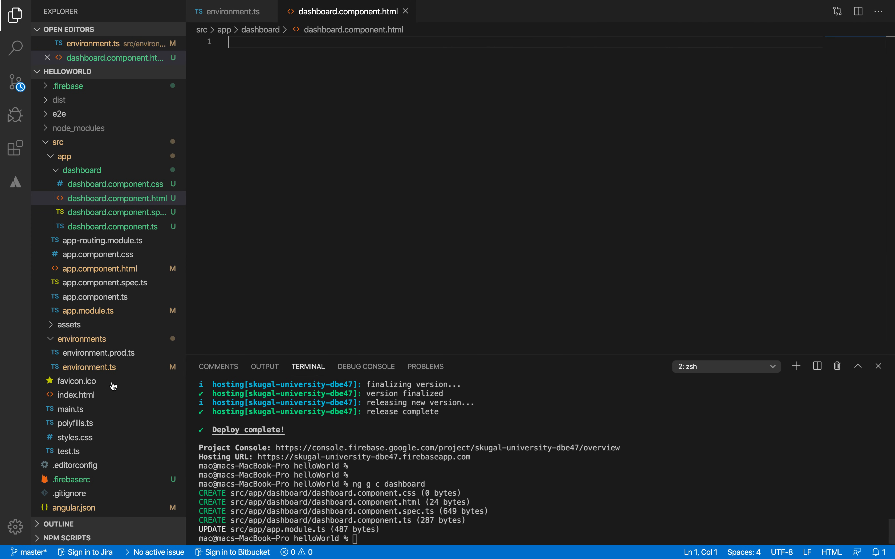
{"action": "scroll", "coordinate": [112, 389], "scroll_direction": "down", "scroll_amount": 5}
{"action": "scroll", "coordinate": [111, 388], "scroll_direction": "up", "scroll_amount": 5}
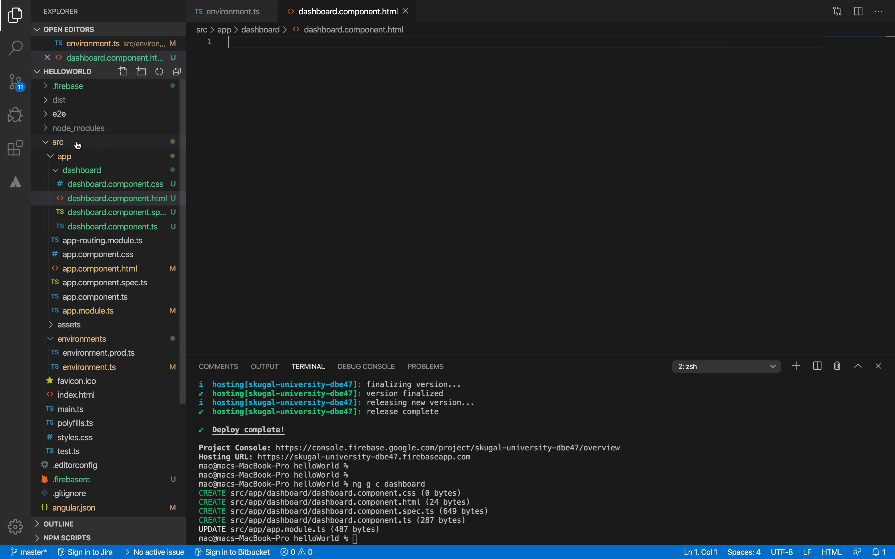
{"action": "left_click", "coordinate": [70, 156]}
{"action": "left_click", "coordinate": [71, 144]}
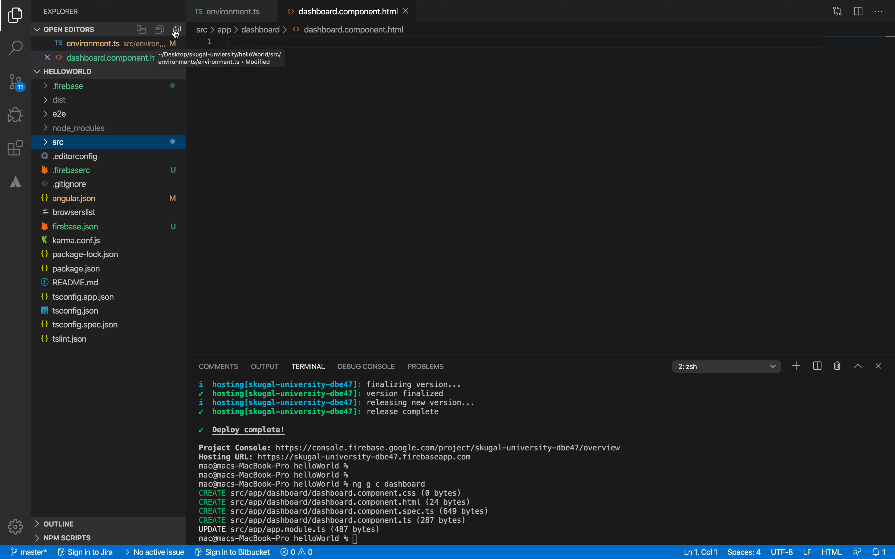
{"action": "left_click", "coordinate": [178, 29]}
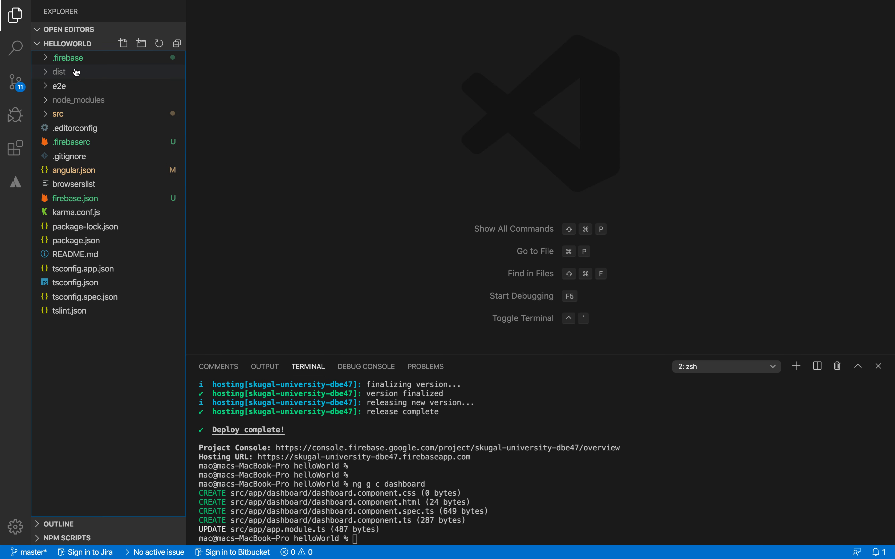
- Examine the contents of the dist/helloWorld, src and assets folders, and collapse the environments folder
{"action": "left_click", "coordinate": [76, 72]}
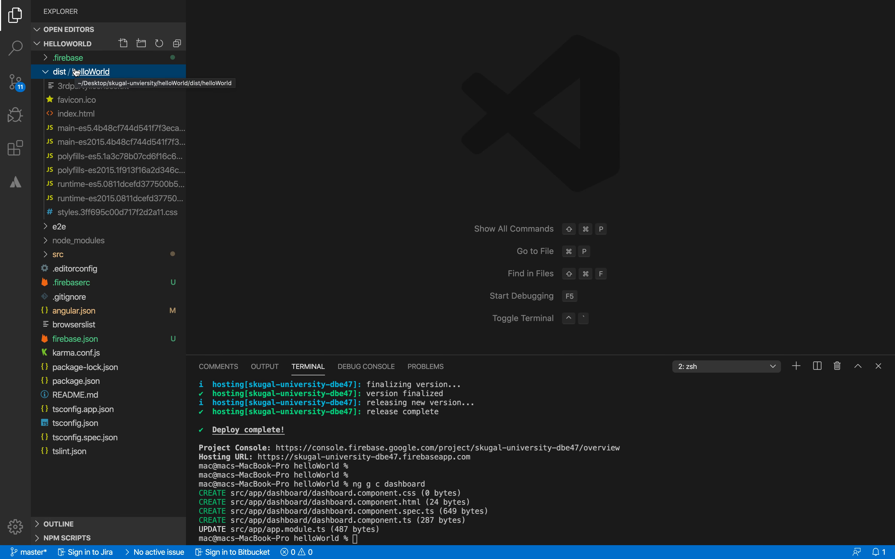
{"action": "left_click", "coordinate": [76, 72]}
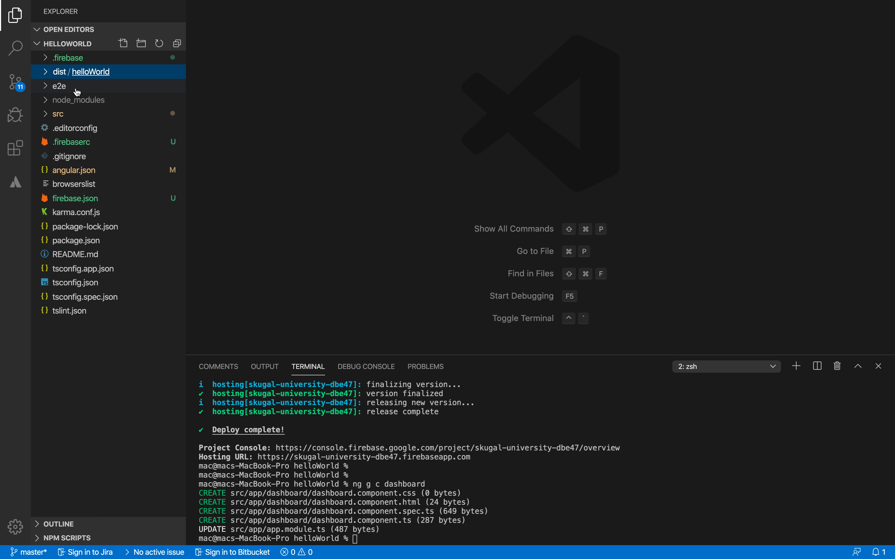
{"action": "left_click", "coordinate": [82, 117]}
{"action": "left_click", "coordinate": [83, 118]}
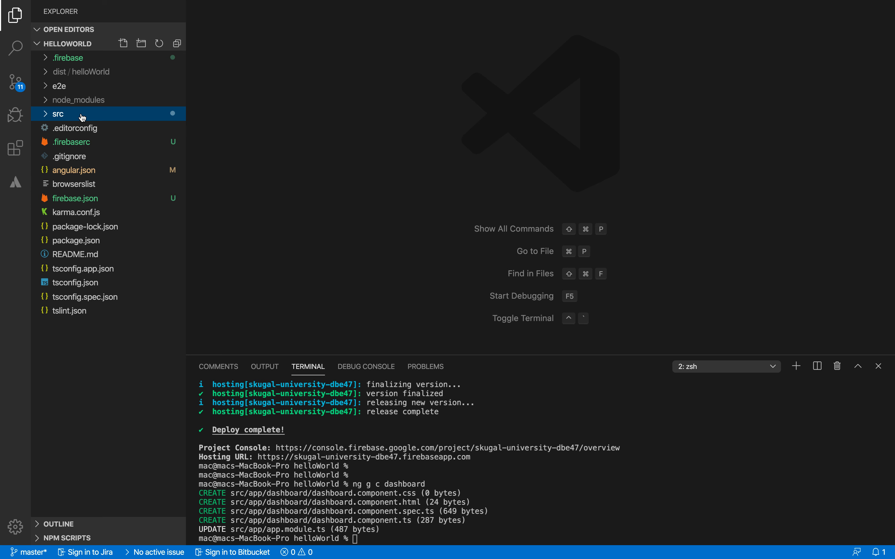
{"action": "left_click", "coordinate": [83, 117]}
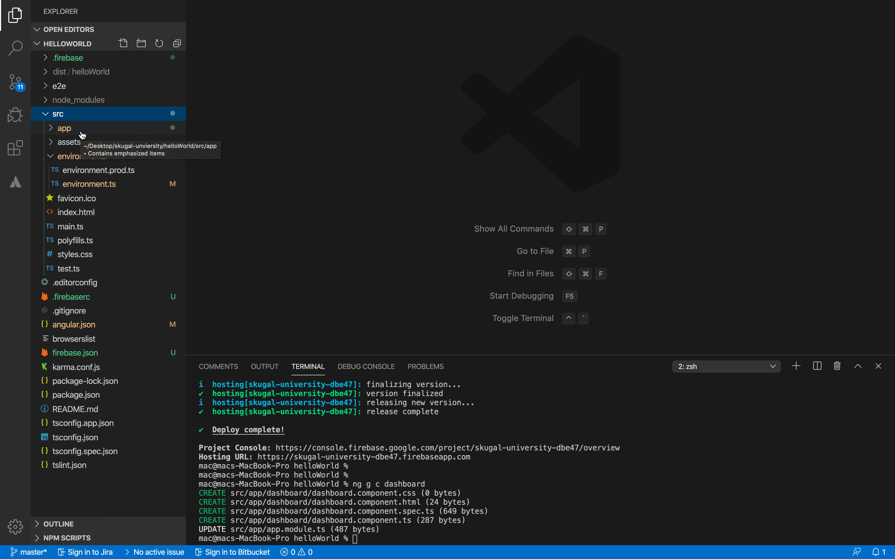
{"action": "left_click", "coordinate": [81, 144]}
{"action": "left_click", "coordinate": [82, 143]}
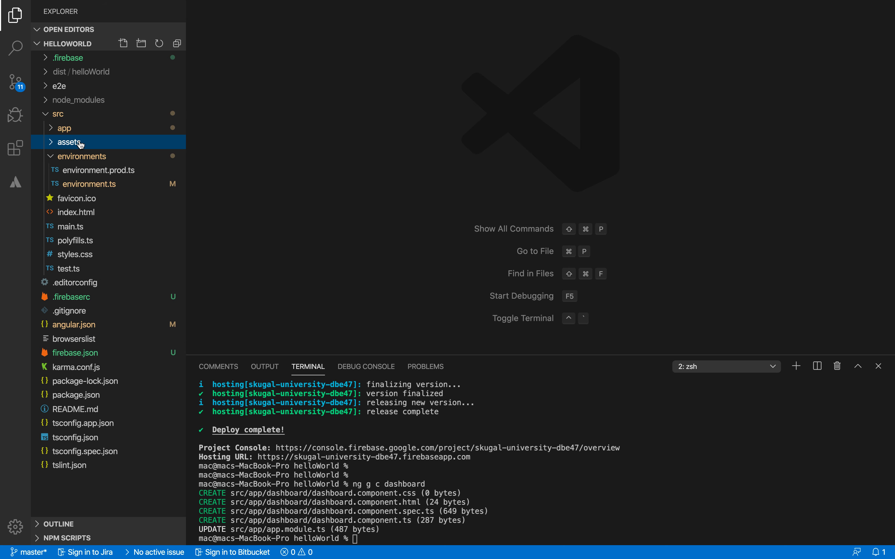
{"action": "left_click", "coordinate": [84, 159]}
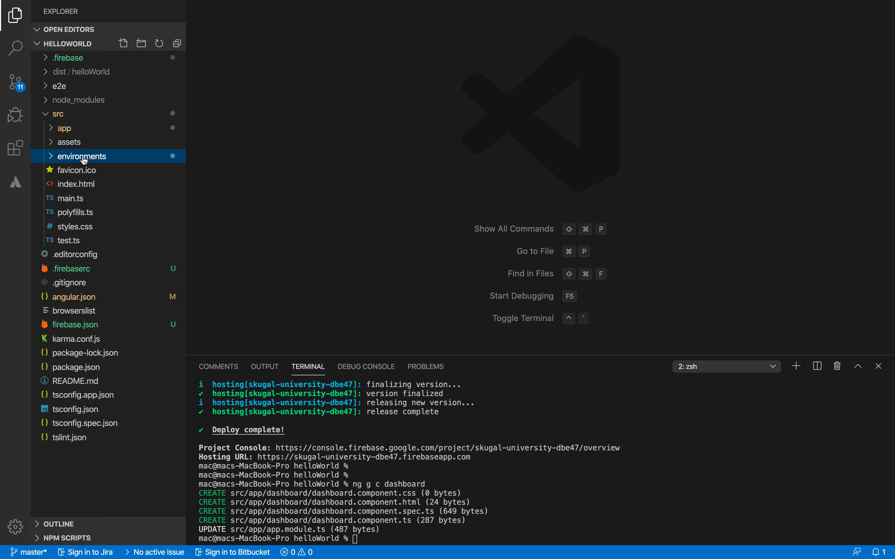
- View index.html in the src folder and the project's angular.json file
{"action": "left_click", "coordinate": [85, 186]}
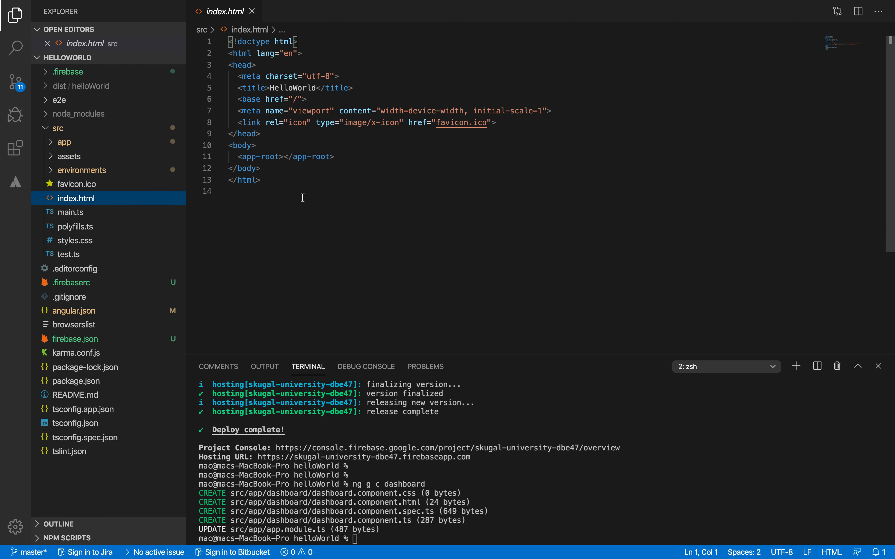
{"action": "left_click", "coordinate": [114, 129]}
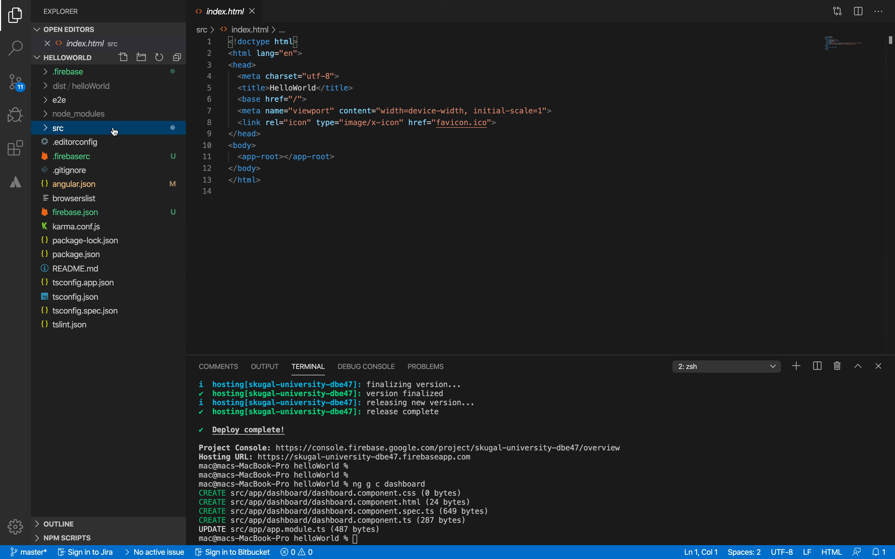
{"action": "left_click", "coordinate": [101, 187]}
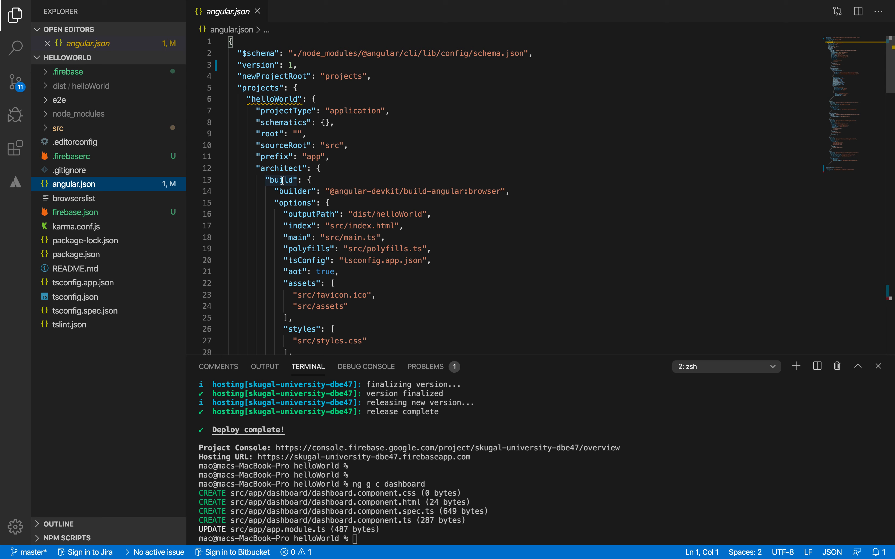
- Examine the app folder inside src, collapse it, and expand the assets folder
{"action": "left_click", "coordinate": [90, 128]}
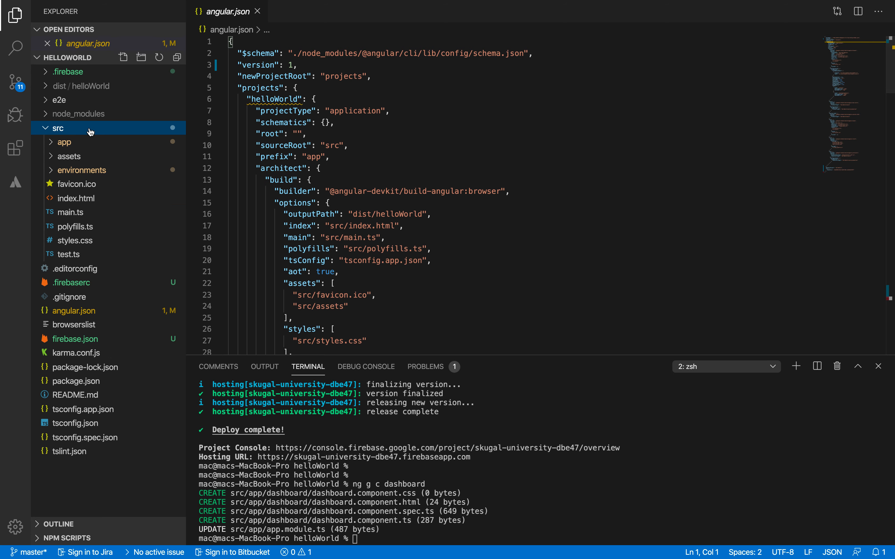
{"action": "left_click", "coordinate": [94, 146]}
{"action": "left_click", "coordinate": [97, 162]}
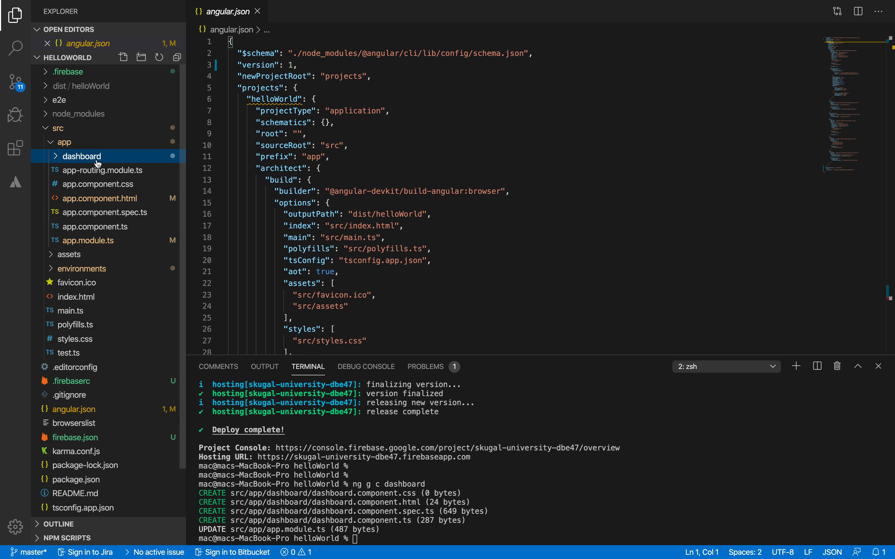
{"action": "left_click", "coordinate": [97, 144]}
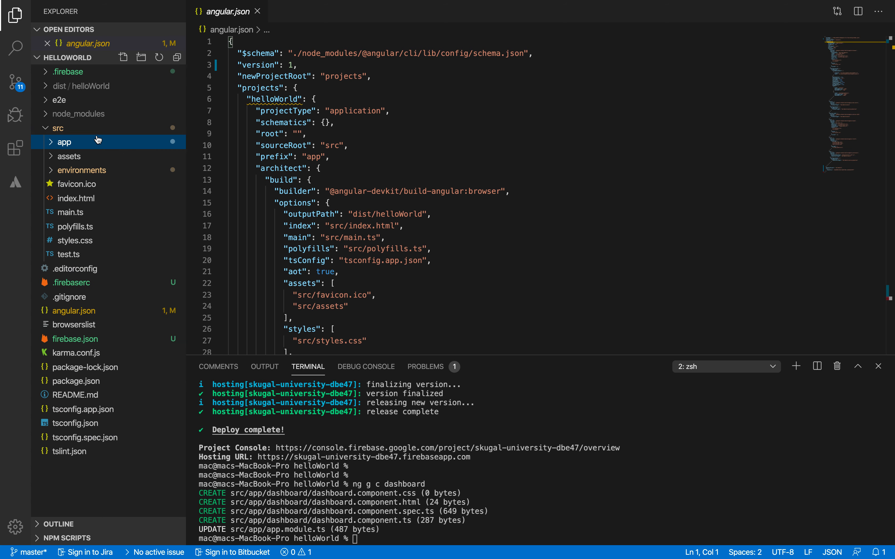
{"action": "left_click", "coordinate": [88, 156]}
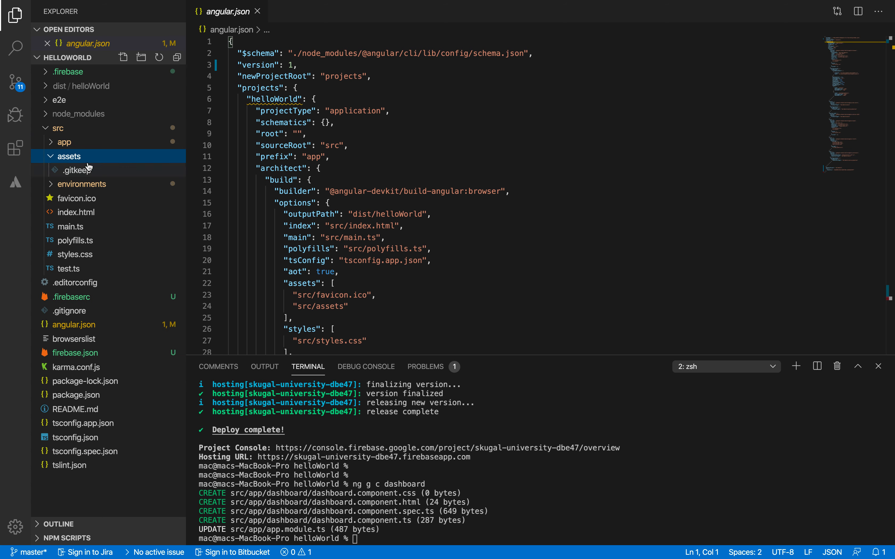
- Create a folder named css inside the project's src/assets folder
{"action": "right_click", "coordinate": [91, 160]}
{"action": "left_click", "coordinate": [89, 156]}
{"action": "right_click", "coordinate": [91, 155]}
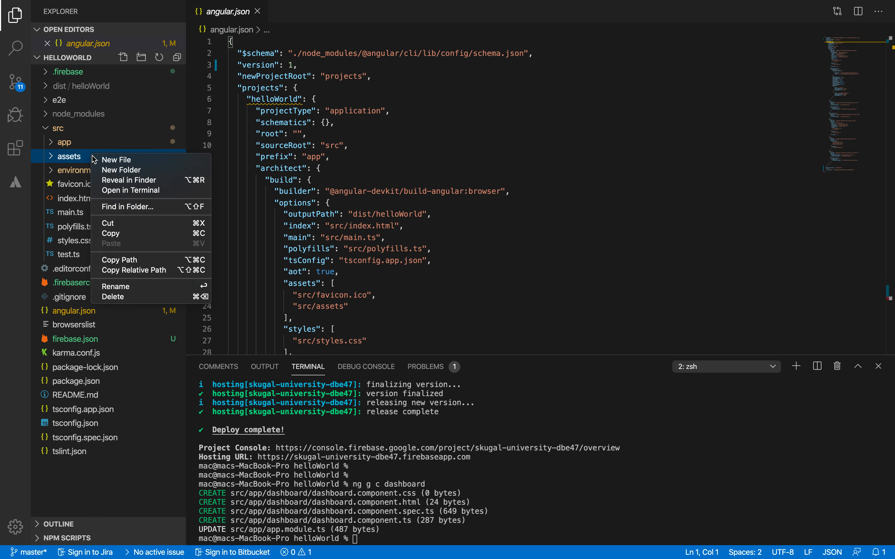
{"action": "left_click", "coordinate": [112, 170]}
{"action": "type", "text": "css"}
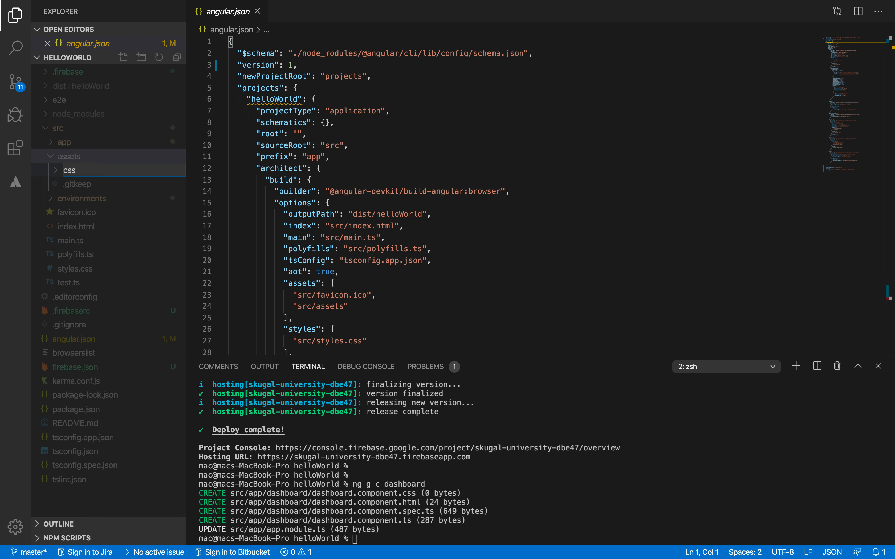
{"action": "key", "text": "Return"}
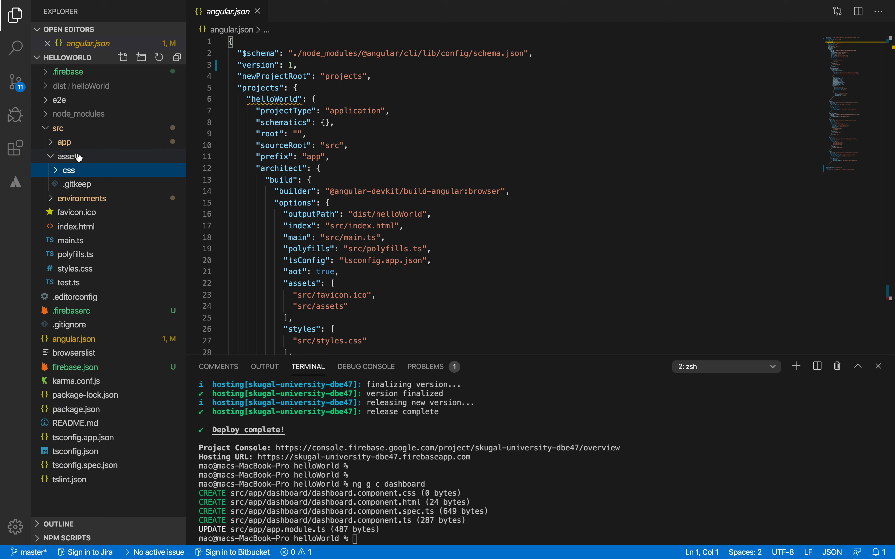
- Add a folder named js to src/assets
{"action": "right_click", "coordinate": [79, 155]}
{"action": "left_click", "coordinate": [102, 169]}
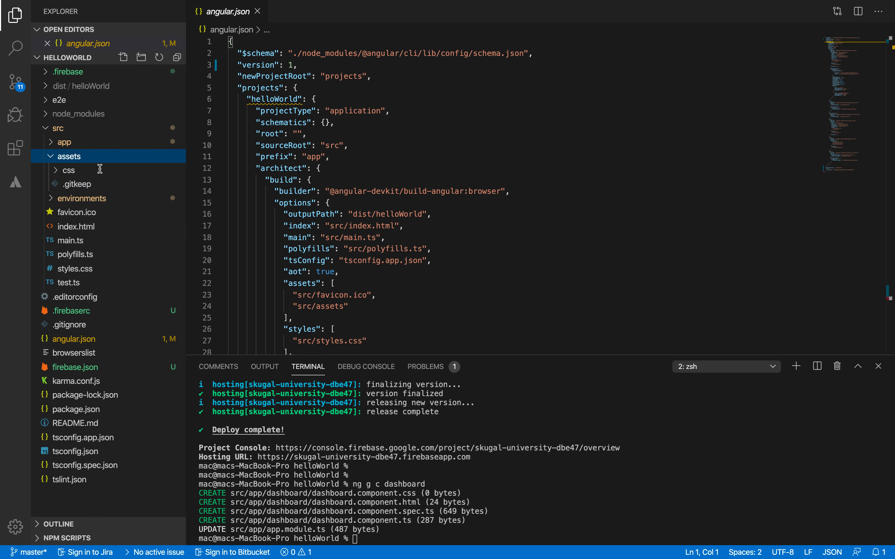
{"action": "type", "text": "js"}
{"action": "key", "text": "Return"}
- Add a third folder named images to src/assets, next to css and js
{"action": "left_click", "coordinate": [88, 158]}
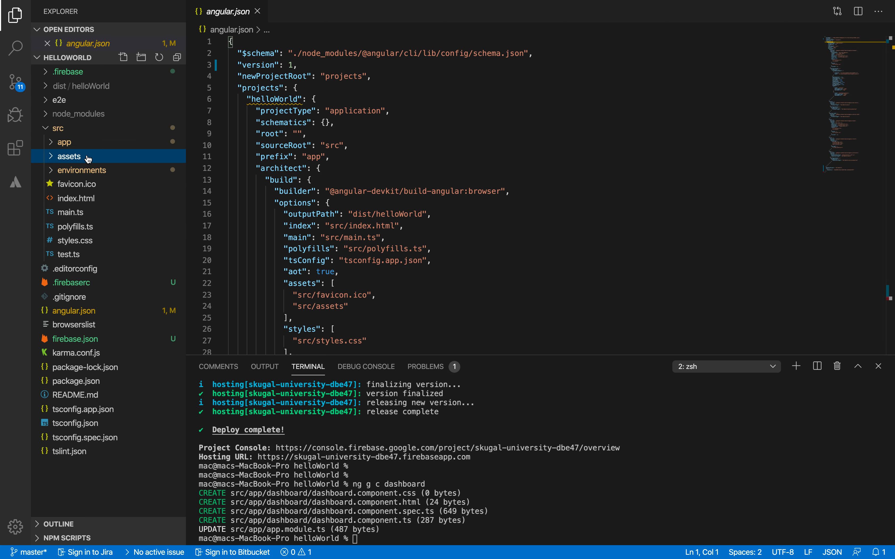
{"action": "left_click", "coordinate": [87, 159]}
{"action": "right_click", "coordinate": [87, 157]}
{"action": "left_click", "coordinate": [100, 172]}
{"action": "type", "text": "iamg"}
{"action": "key", "text": "BackSpace"}
{"action": "key", "text": "BackSpace"}
{"action": "key", "text": "BackSpace"}
{"action": "key", "text": "BackSpace"}
{"action": "type", "text": "imag"}
{"action": "key", "text": "Return"}
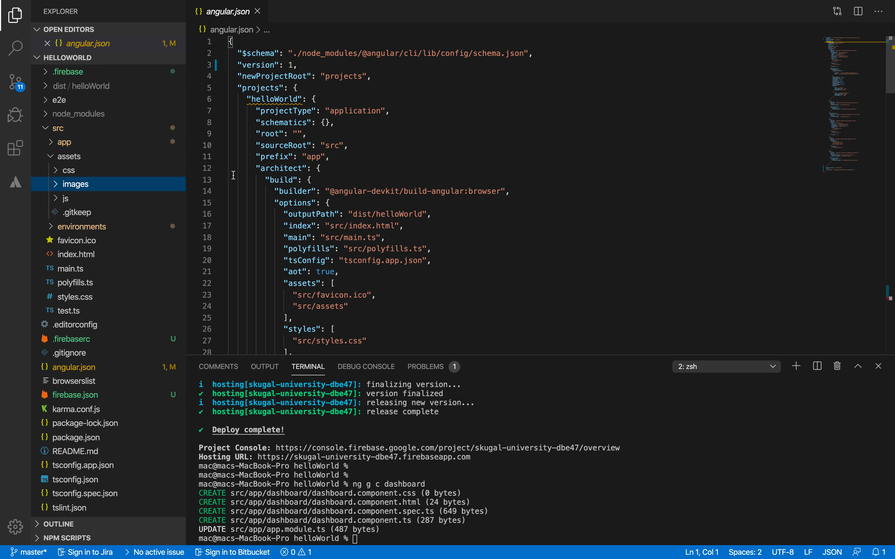
- Switch to Chrome, open the Freelancer theme in the Start Bootstrap Builder, and export it without customizing it
{"action": "key", "text": "ctrl+Right"}
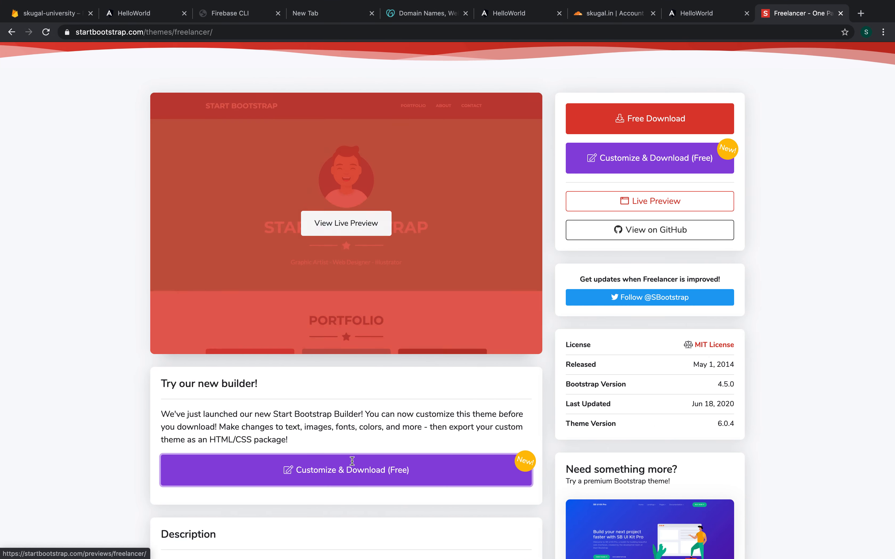
{"action": "left_click", "coordinate": [362, 471]}
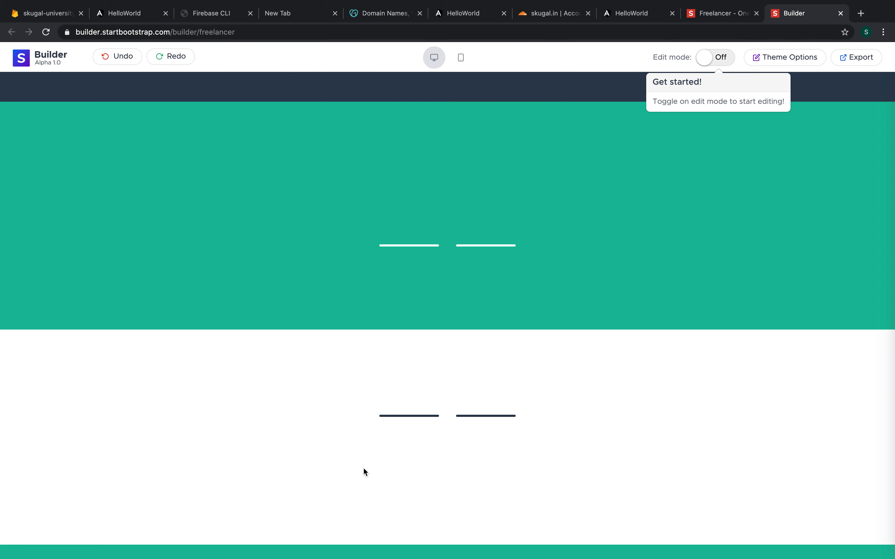
{"action": "scroll", "coordinate": [363, 468], "scroll_direction": "down", "scroll_amount": 15}
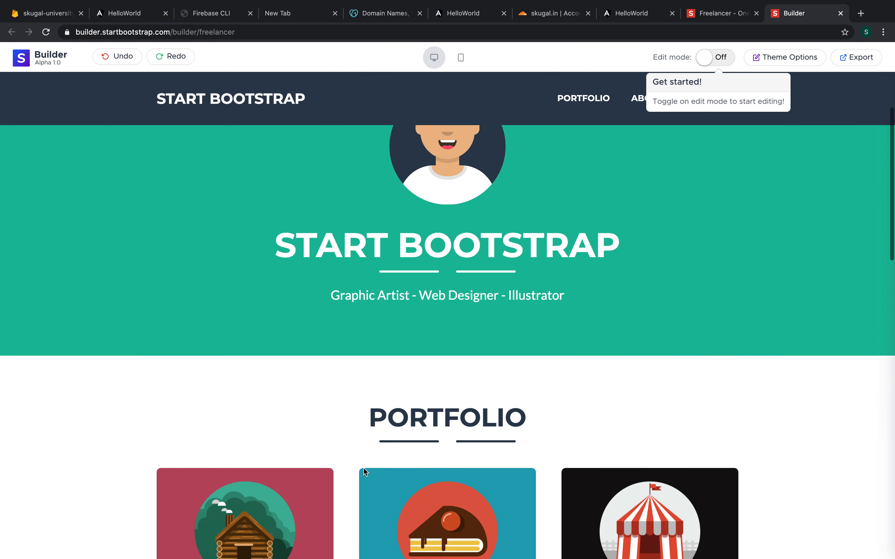
{"action": "scroll", "coordinate": [363, 468], "scroll_direction": "up", "scroll_amount": 12}
{"action": "scroll", "coordinate": [364, 468], "scroll_direction": "up", "scroll_amount": 5}
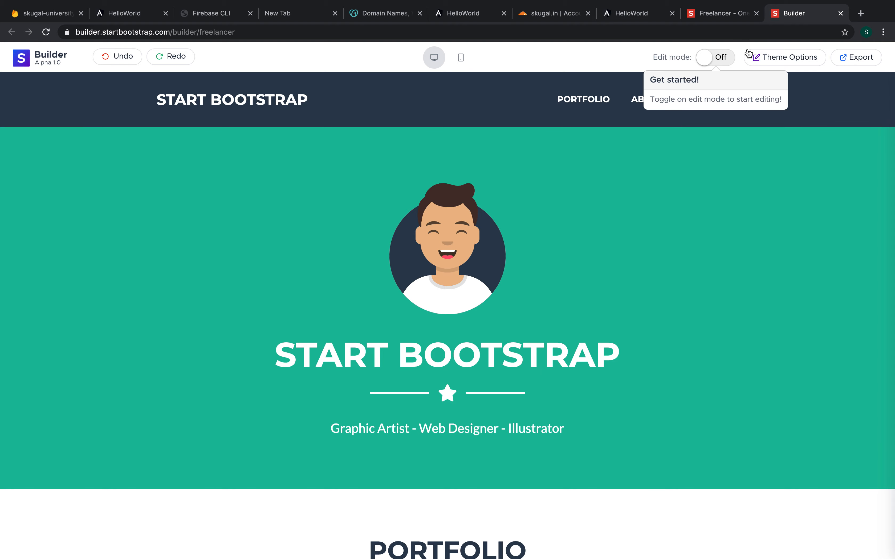
{"action": "left_click", "coordinate": [868, 60]}
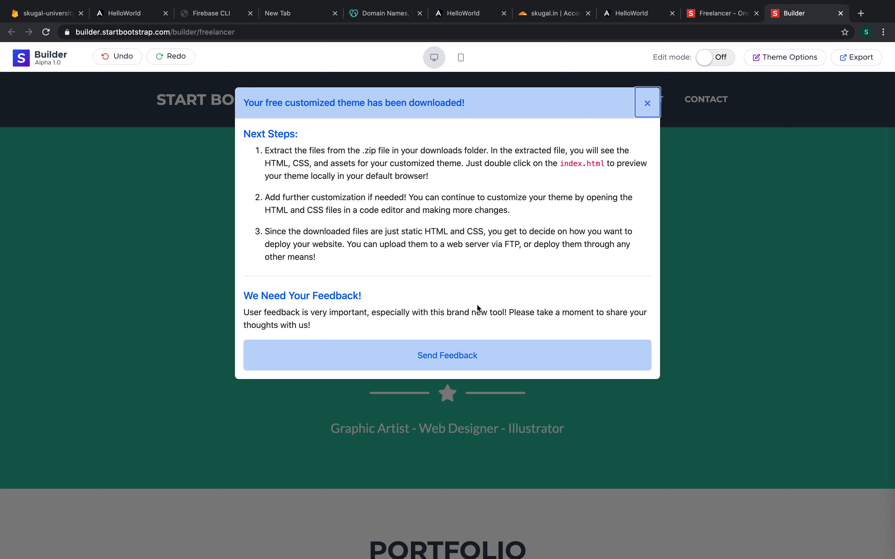
{"action": "left_click", "coordinate": [447, 354]}
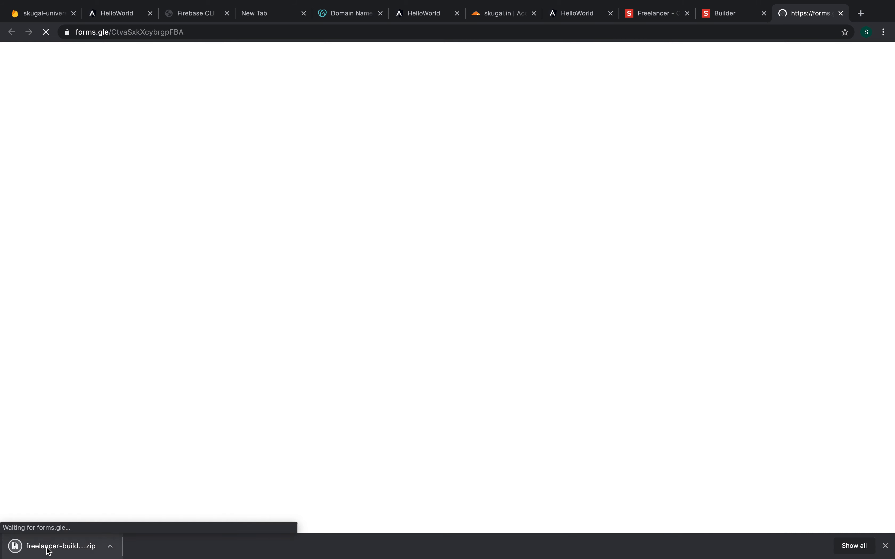
- Extract the downloaded freelancer-builder.zip and open the extracted freelancer folder in Finder
{"action": "left_click", "coordinate": [50, 547]}
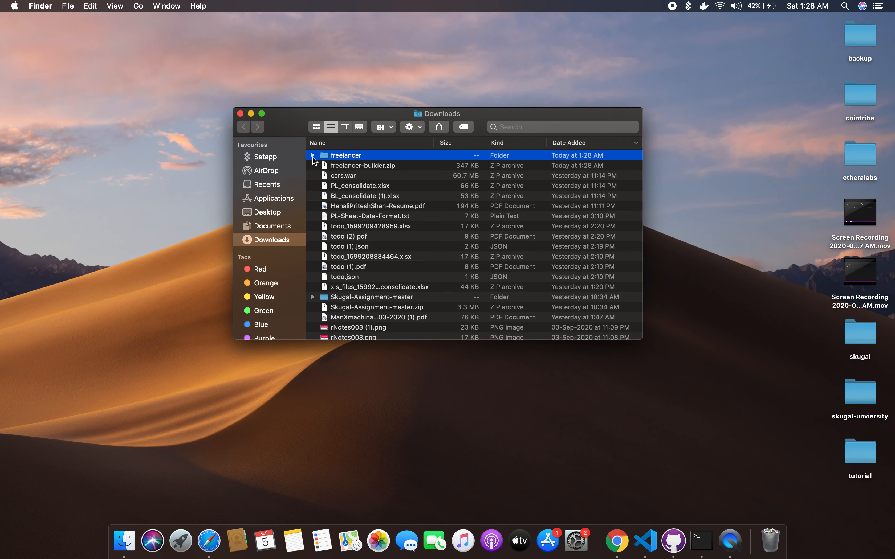
{"action": "double_click", "coordinate": [399, 155]}
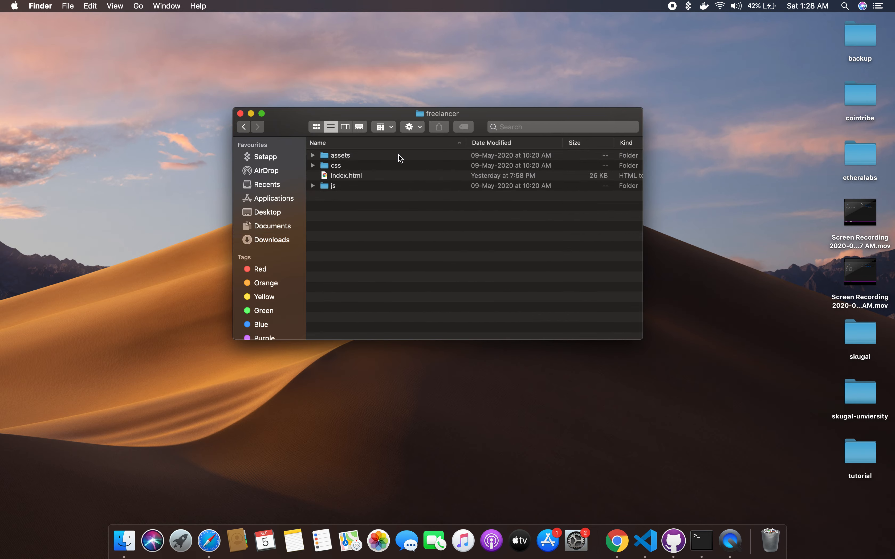
{"action": "left_click", "coordinate": [262, 113]}
{"action": "mouse_move", "coordinate": [31, 2]}
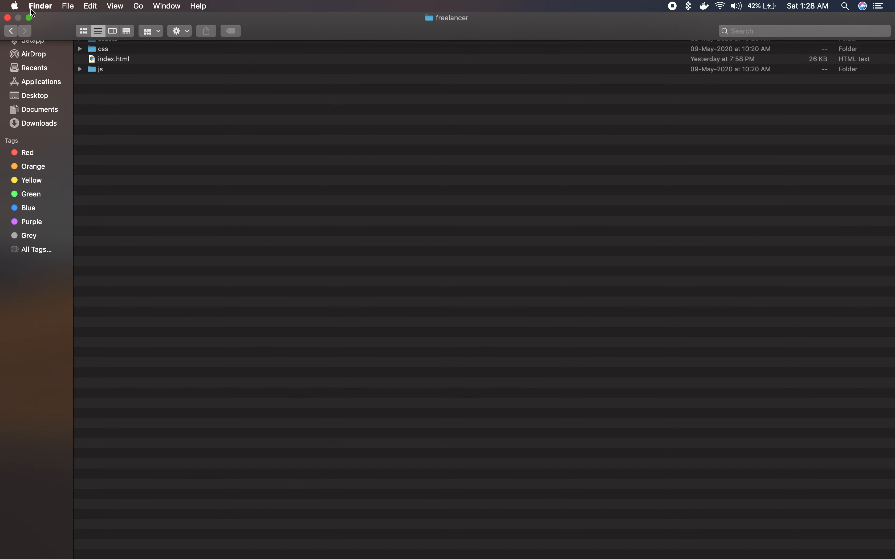
{"action": "left_click", "coordinate": [28, 17]}
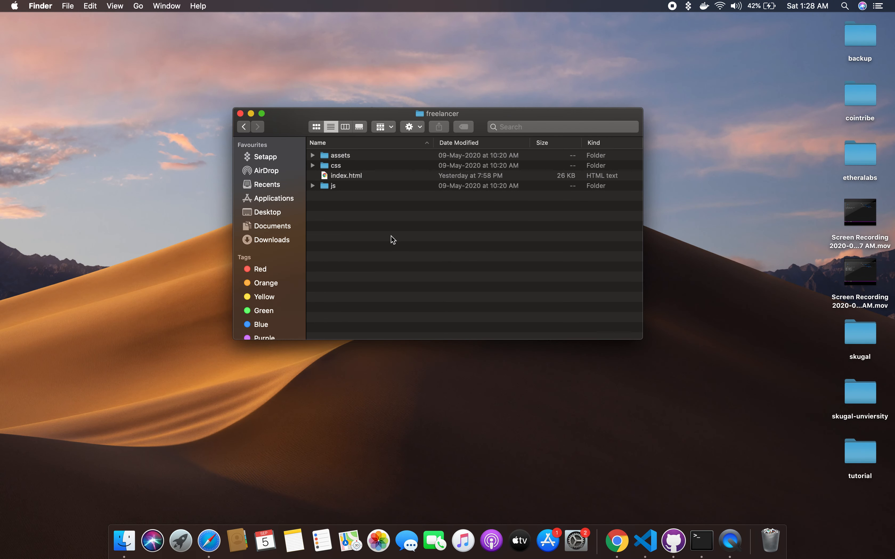
- Open helloWorld/src/assets from the desktop's skugal-unviersity folder in a second Finder window, placed beside the freelancer window
{"action": "key", "text": "super+n"}
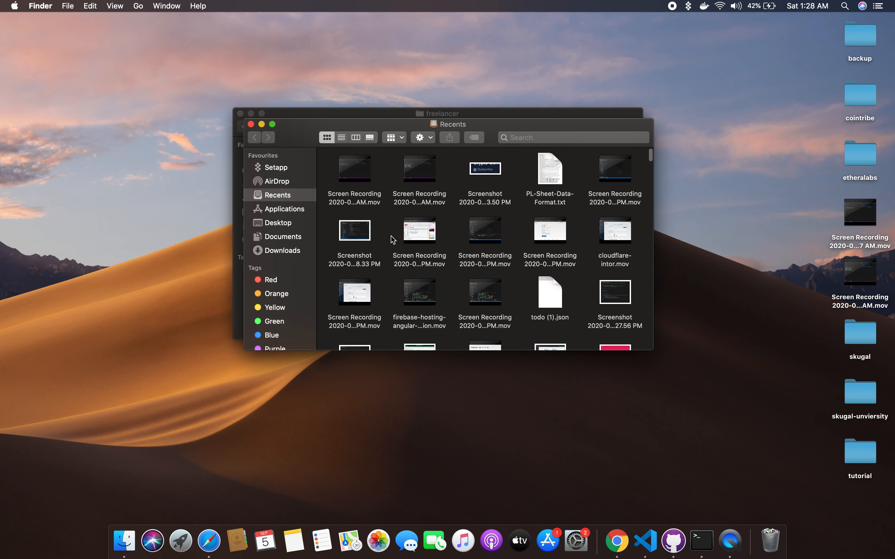
{"action": "left_click", "coordinate": [277, 222]}
{"action": "double_click", "coordinate": [376, 203]}
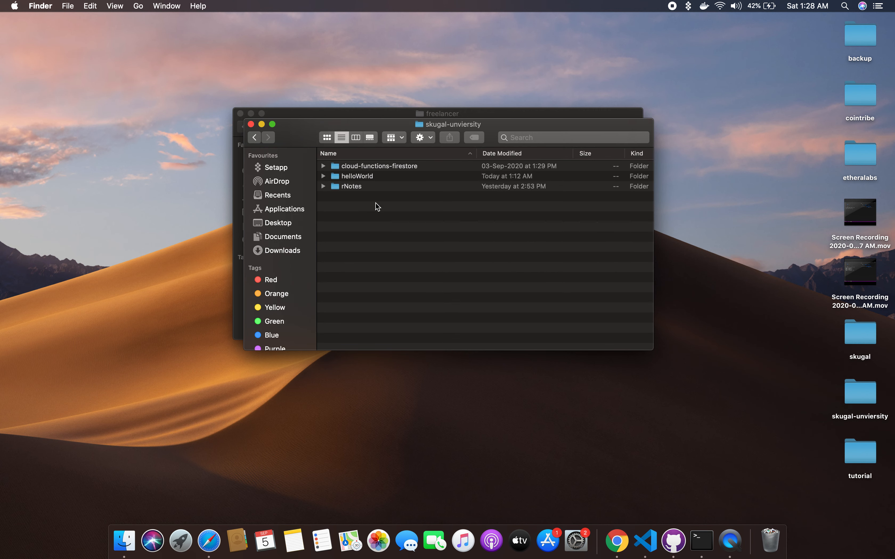
{"action": "left_click_drag", "start_coordinate": [374, 129], "coordinate": [610, 131]}
{"action": "left_click", "coordinate": [596, 187]}
{"action": "left_click", "coordinate": [599, 178]}
{"action": "double_click", "coordinate": [599, 178]}
{"action": "left_click_drag", "start_coordinate": [470, 114], "coordinate": [256, 112]}
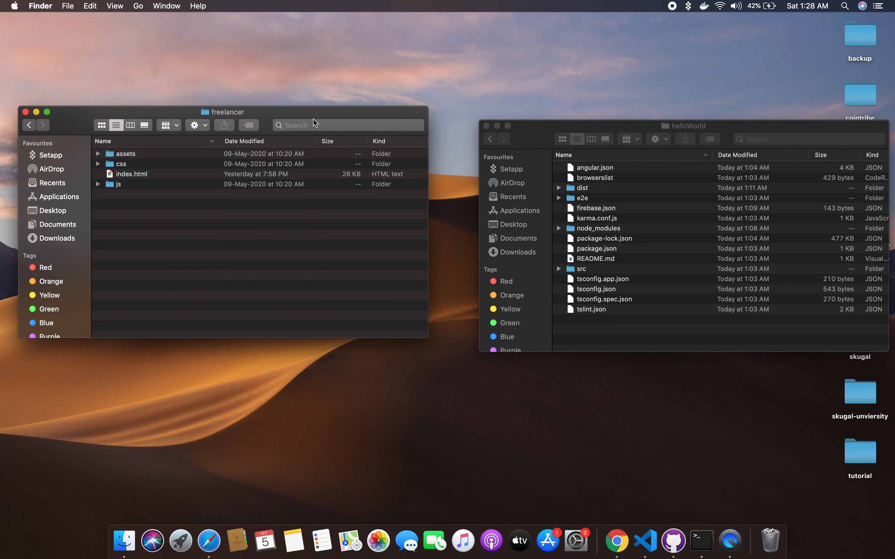
{"action": "double_click", "coordinate": [586, 269]}
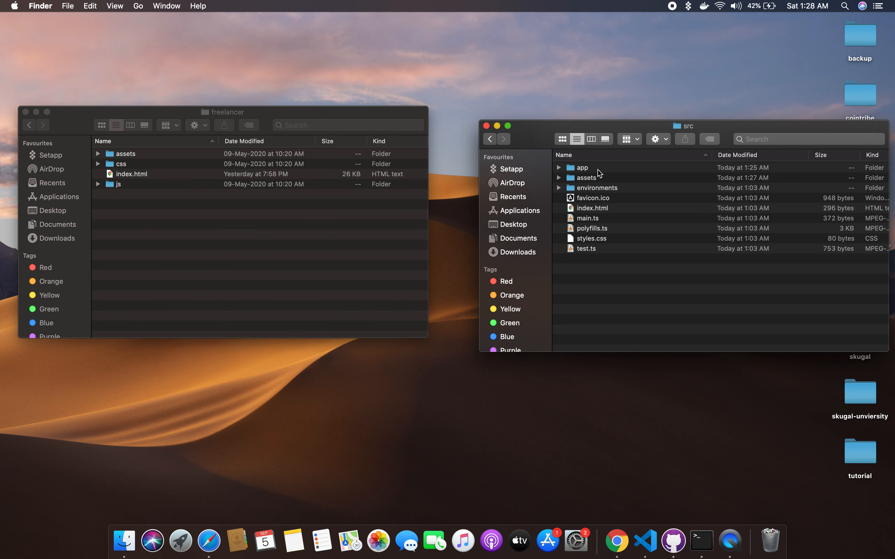
{"action": "double_click", "coordinate": [588, 178]}
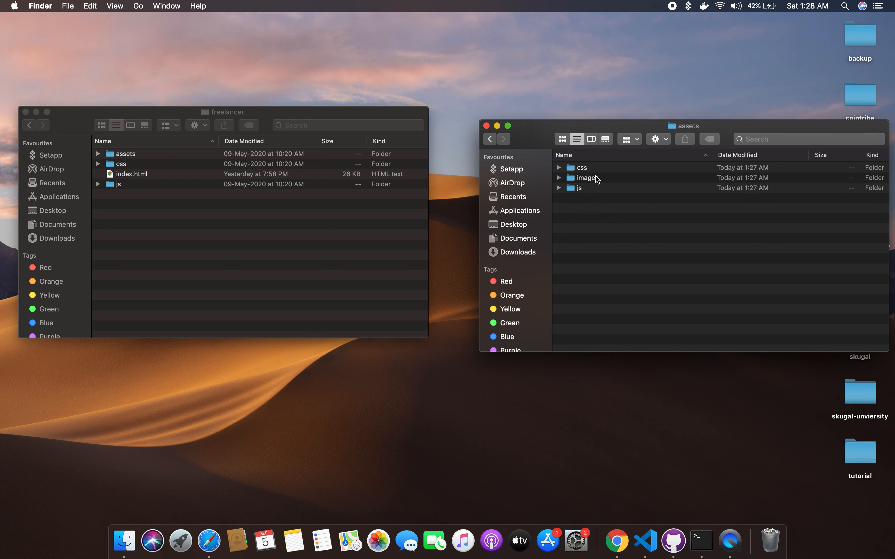
- Copy body.css, heading.css and styles.css from the template's css folder into the project's assets/css folder
{"action": "double_click", "coordinate": [124, 164]}
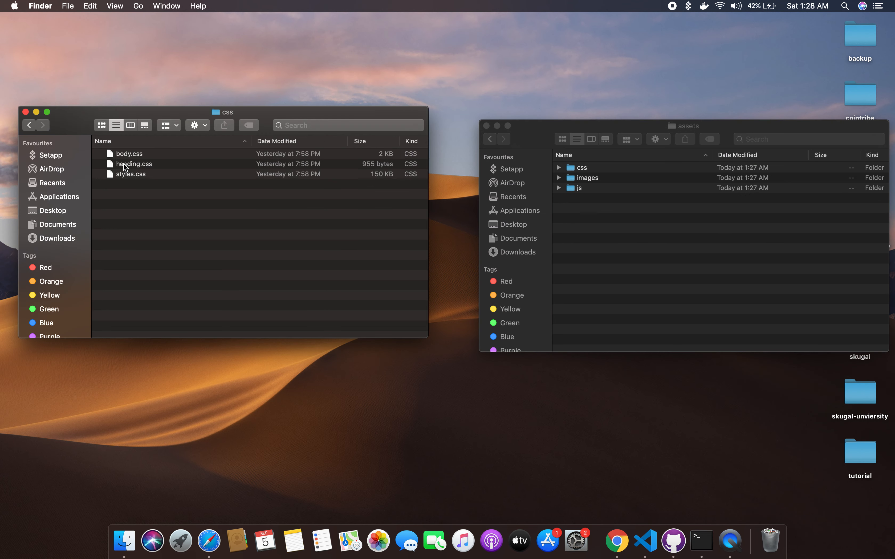
{"action": "left_click", "coordinate": [30, 124]}
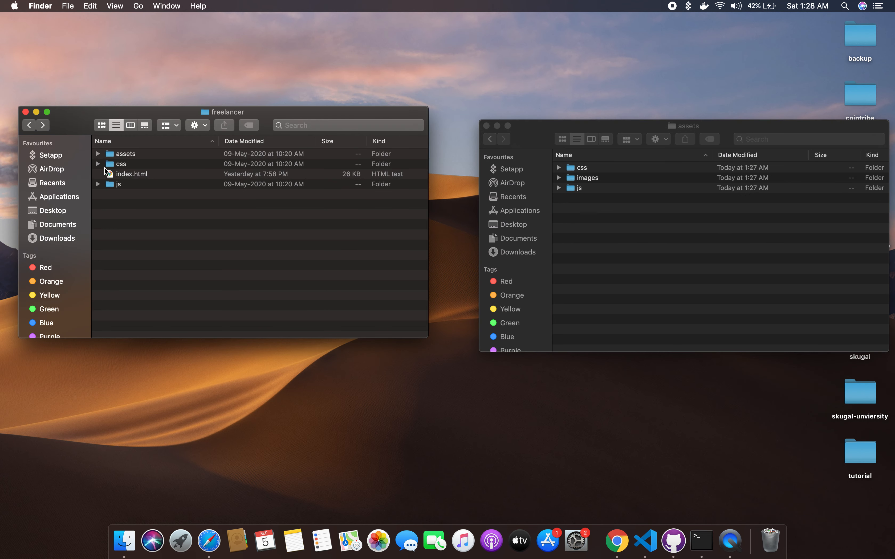
{"action": "double_click", "coordinate": [122, 165]}
{"action": "left_click_drag", "start_coordinate": [130, 189], "coordinate": [136, 146]}
{"action": "key", "text": "super+c"}
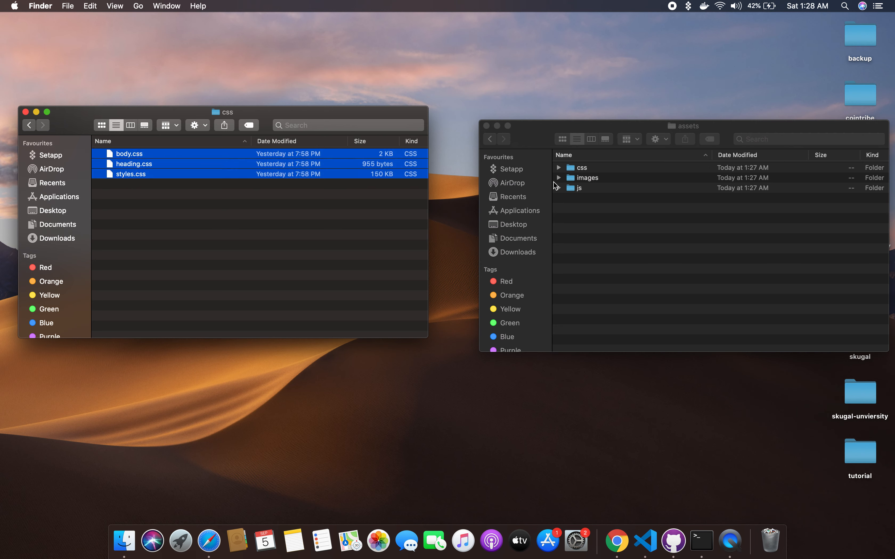
{"action": "left_click", "coordinate": [574, 178]}
{"action": "double_click", "coordinate": [579, 168]}
{"action": "key", "text": "super+v"}
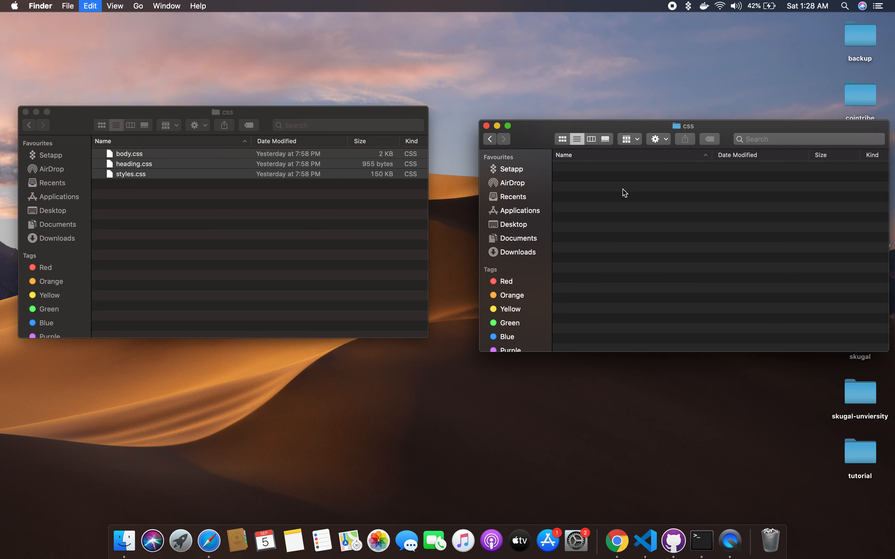
- Copy scripts.js from the template's js folder into the project's assets/js folder
{"action": "left_click", "coordinate": [491, 140]}
{"action": "left_click", "coordinate": [29, 125]}
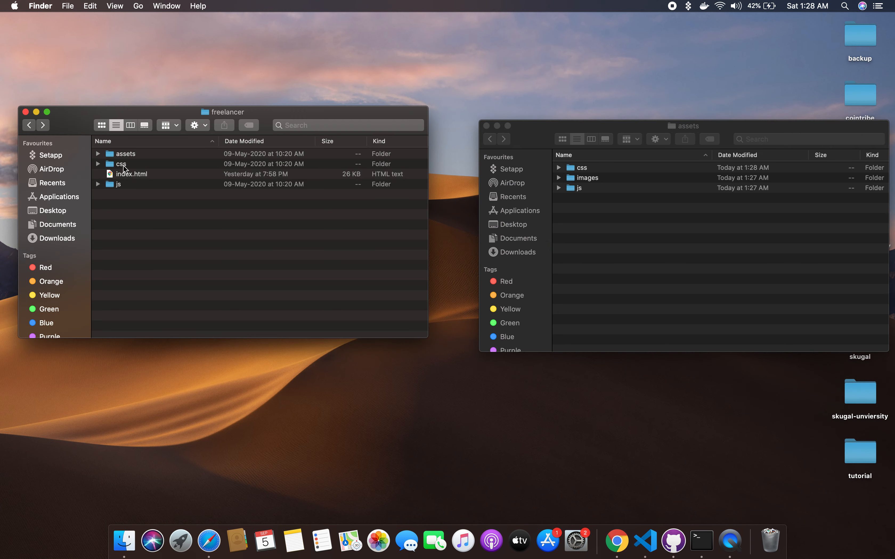
{"action": "left_click", "coordinate": [134, 154]}
{"action": "double_click", "coordinate": [125, 185]}
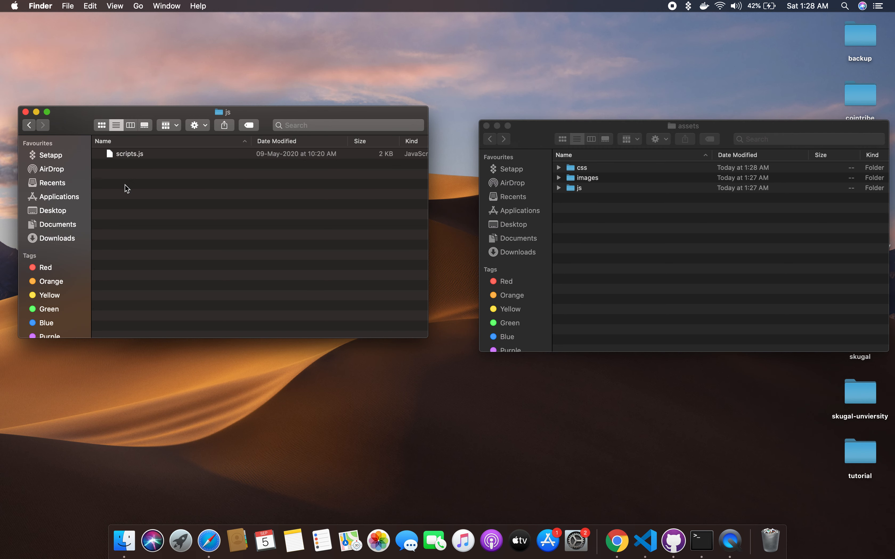
{"action": "key", "text": "super+a"}
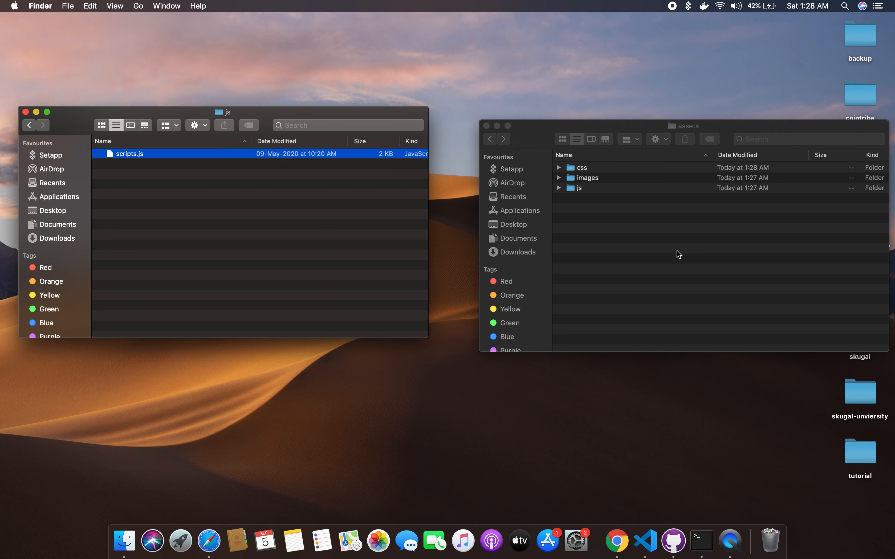
{"action": "double_click", "coordinate": [591, 189]}
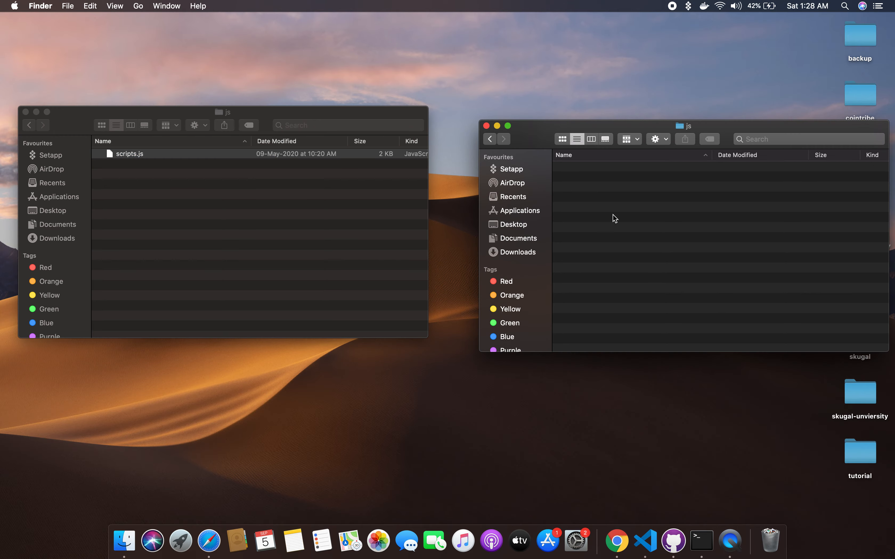
{"action": "key", "text": "super+v"}
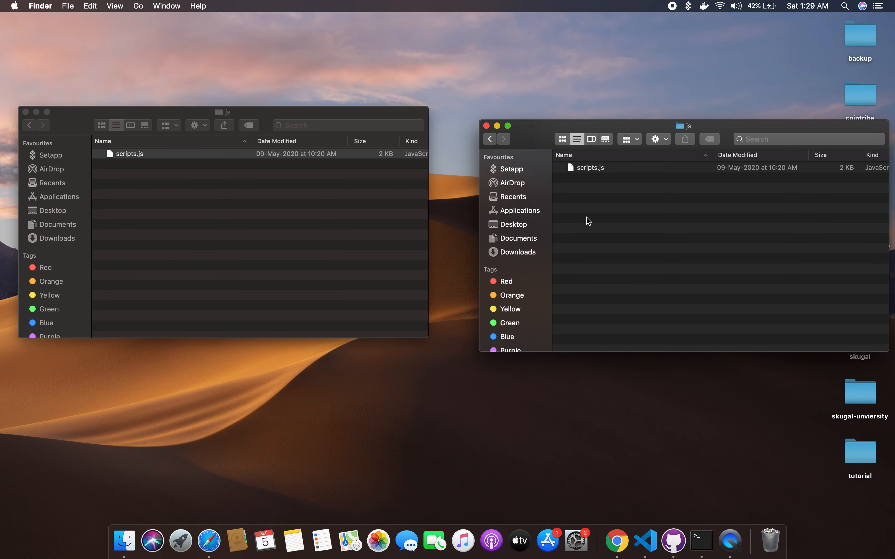
- Copy avataaars.svg and the portfolio folder from the template's assets/img folder into the project's assets/images folder
{"action": "left_click", "coordinate": [492, 141]}
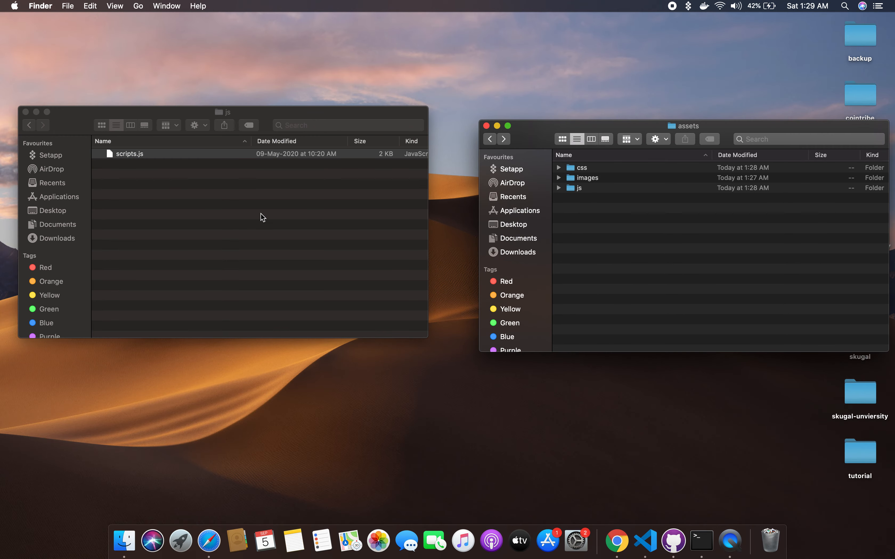
{"action": "left_click", "coordinate": [28, 126]}
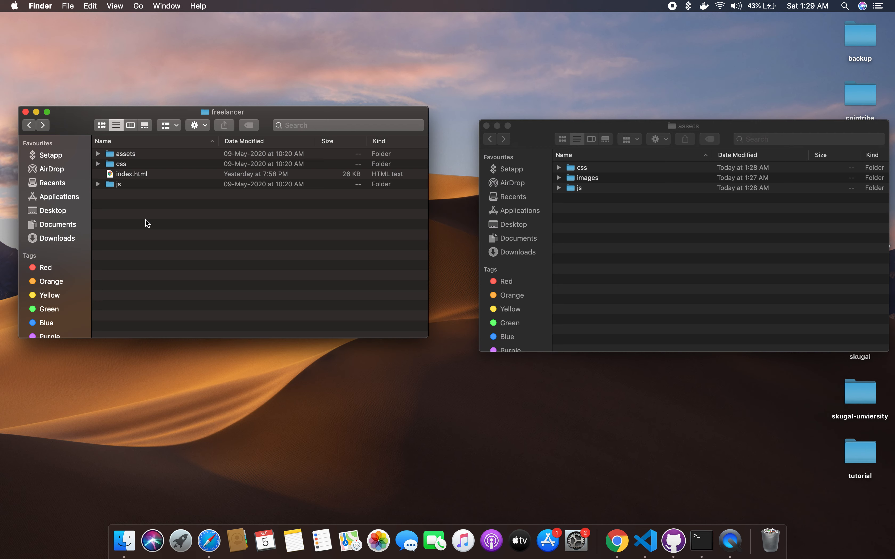
{"action": "left_click", "coordinate": [137, 163]}
{"action": "double_click", "coordinate": [137, 164]}
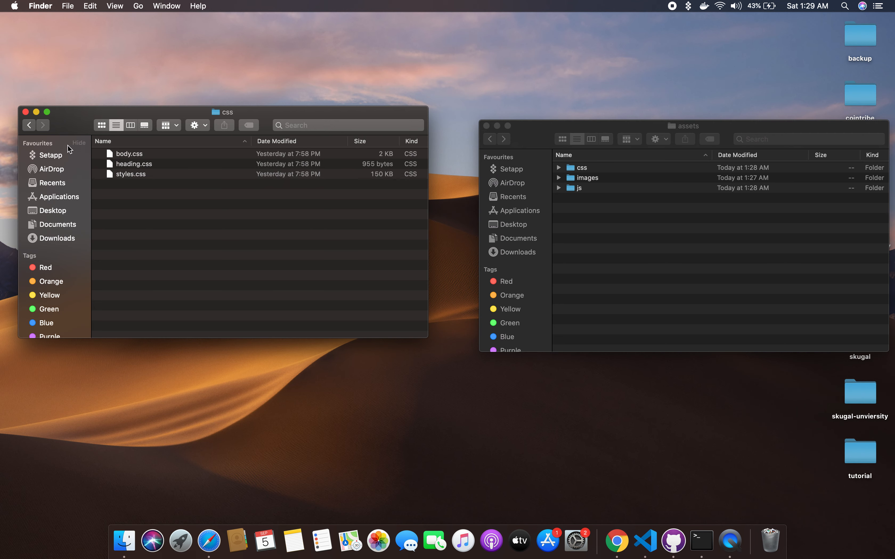
{"action": "left_click", "coordinate": [29, 125]}
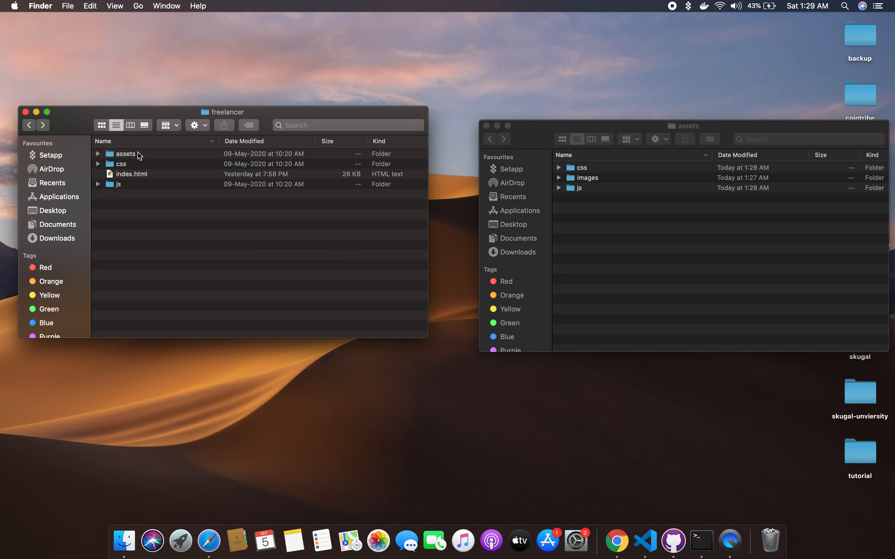
{"action": "double_click", "coordinate": [141, 154]}
{"action": "double_click", "coordinate": [144, 155]}
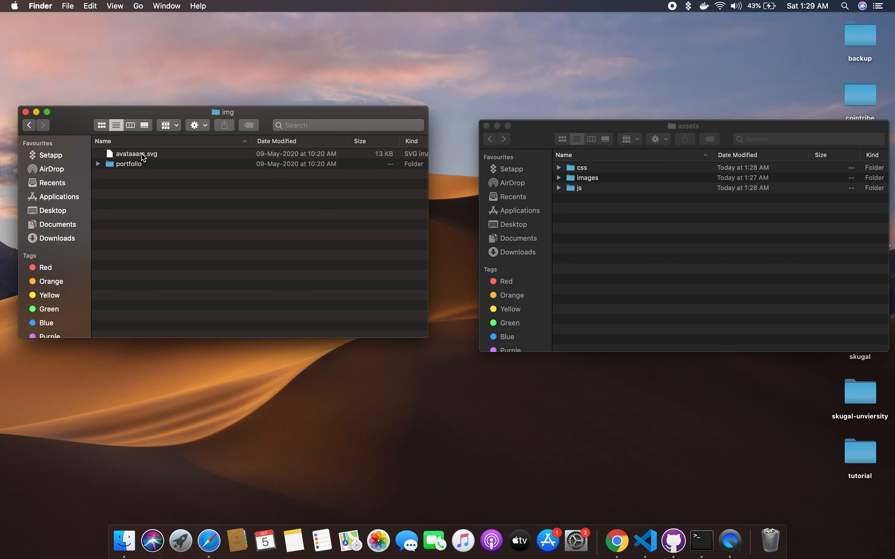
{"action": "key", "text": "super+a"}
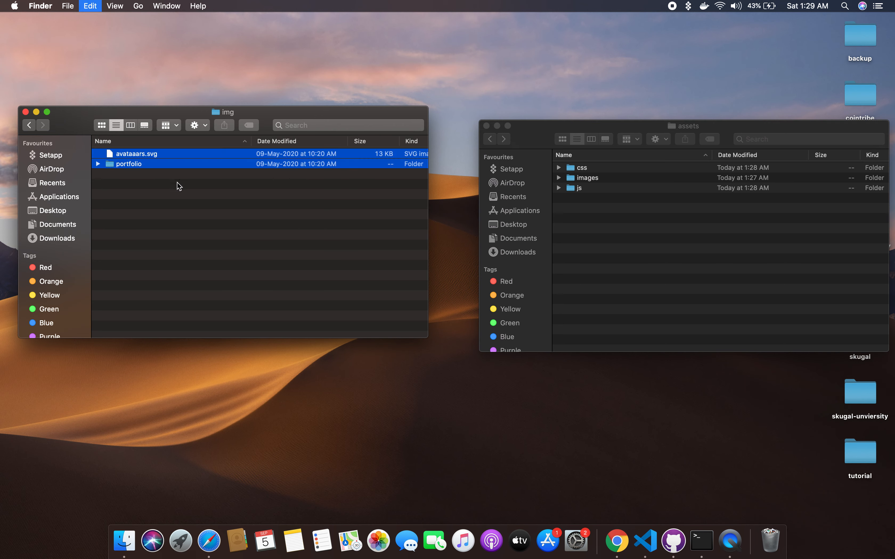
{"action": "left_click", "coordinate": [598, 181]}
{"action": "double_click", "coordinate": [598, 181]}
{"action": "key", "text": "super+v"}
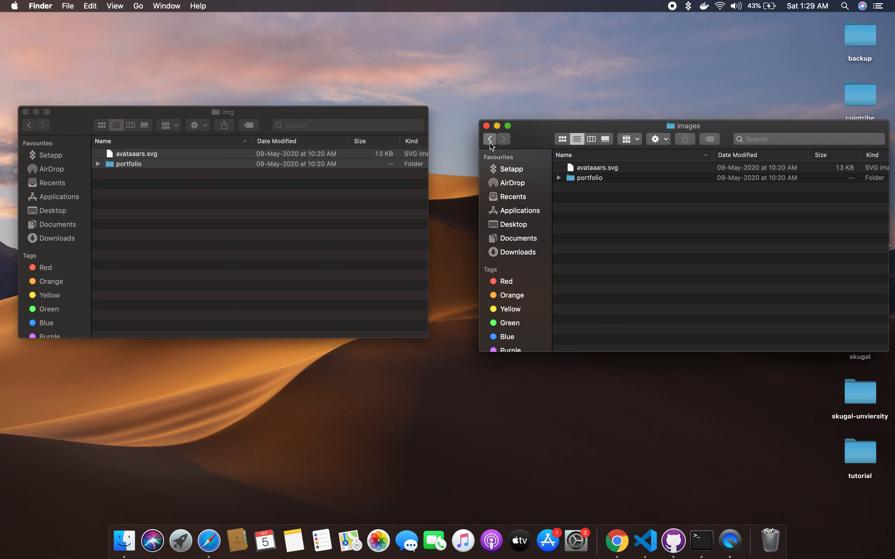
- Return the Finder windows to the project's src folder and the freelancer folder, and open the template's index.html in Visual Studio Code
{"action": "left_click", "coordinate": [489, 142]}
{"action": "left_click", "coordinate": [490, 143]}
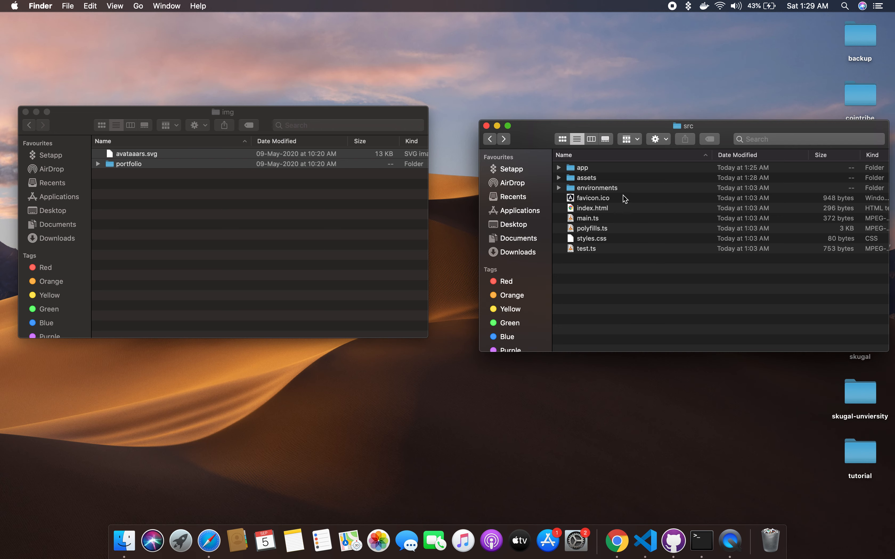
{"action": "left_click", "coordinate": [29, 127]}
{"action": "left_click", "coordinate": [29, 127]}
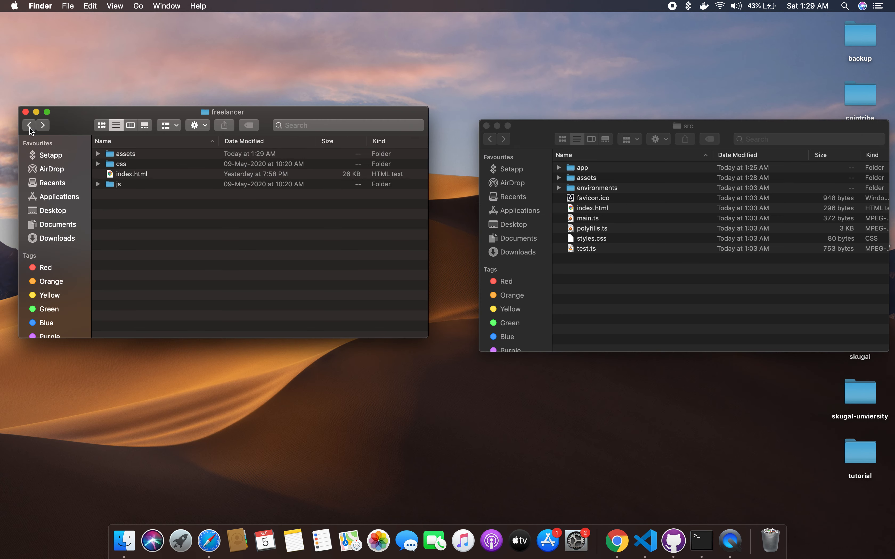
{"action": "left_click", "coordinate": [29, 126]}
{"action": "left_click", "coordinate": [43, 125]}
{"action": "left_click", "coordinate": [122, 178]}
{"action": "key", "text": "super+c"}
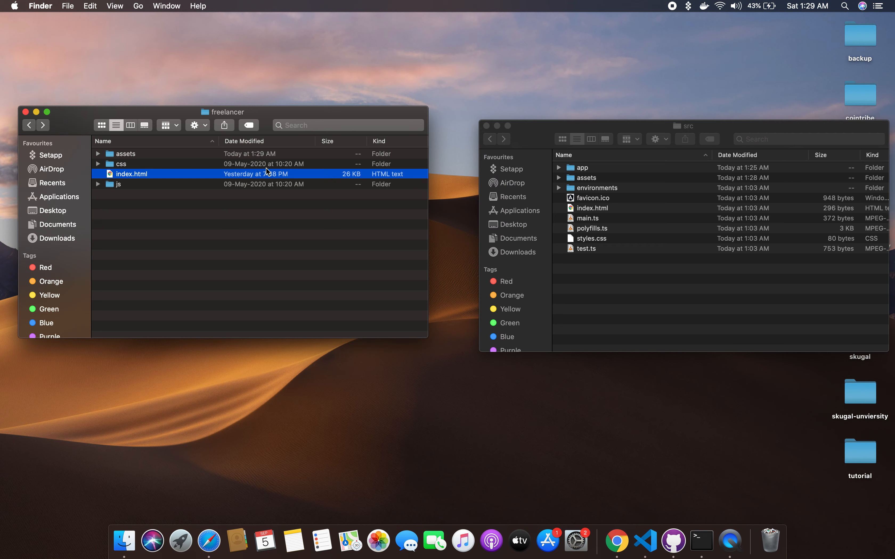
{"action": "right_click", "coordinate": [214, 180]}
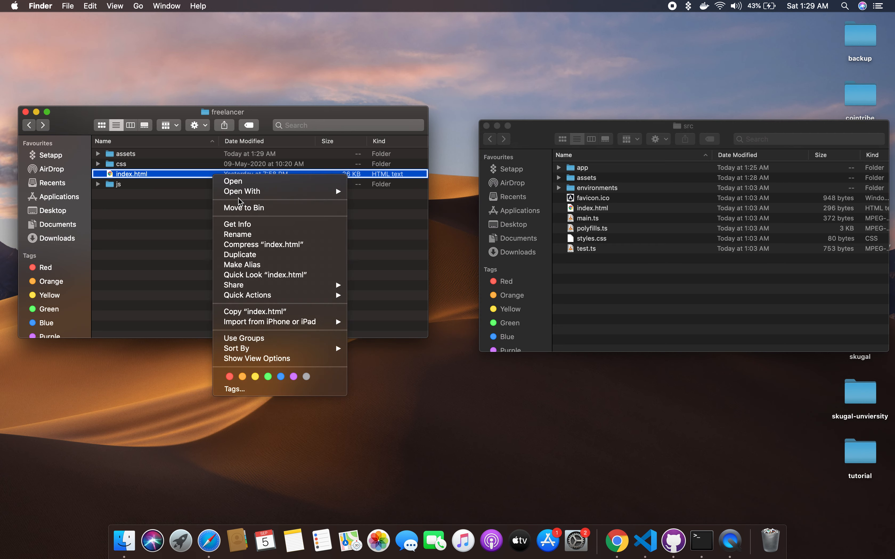
{"action": "mouse_move", "coordinate": [252, 192]}
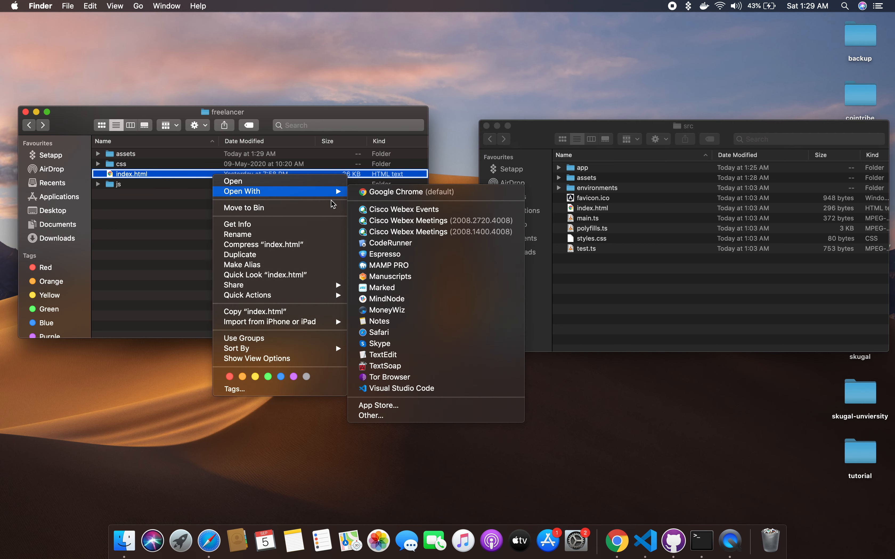
{"action": "left_click", "coordinate": [398, 393]}
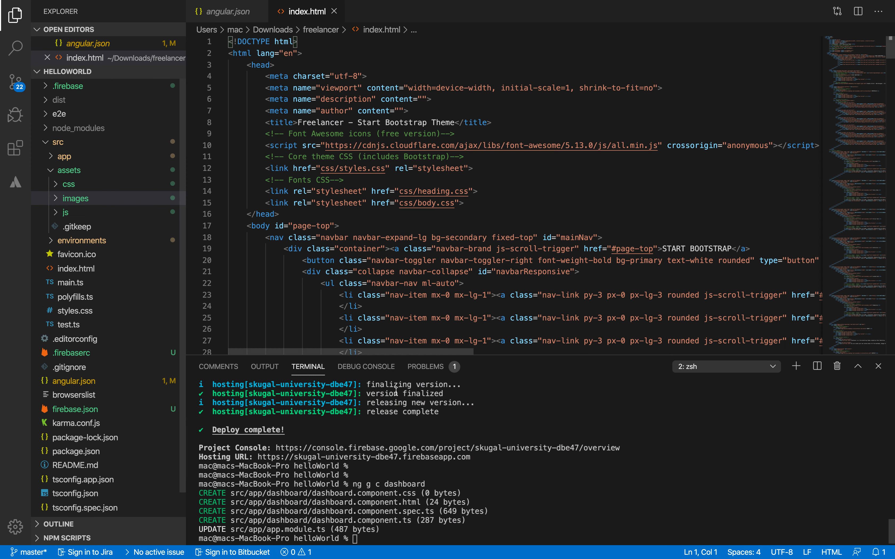
- Collapse the terminal panel to enlarge the editor and open app.component.html from the project's src/app folder
{"action": "scroll", "coordinate": [515, 335], "scroll_direction": "down", "scroll_amount": 3}
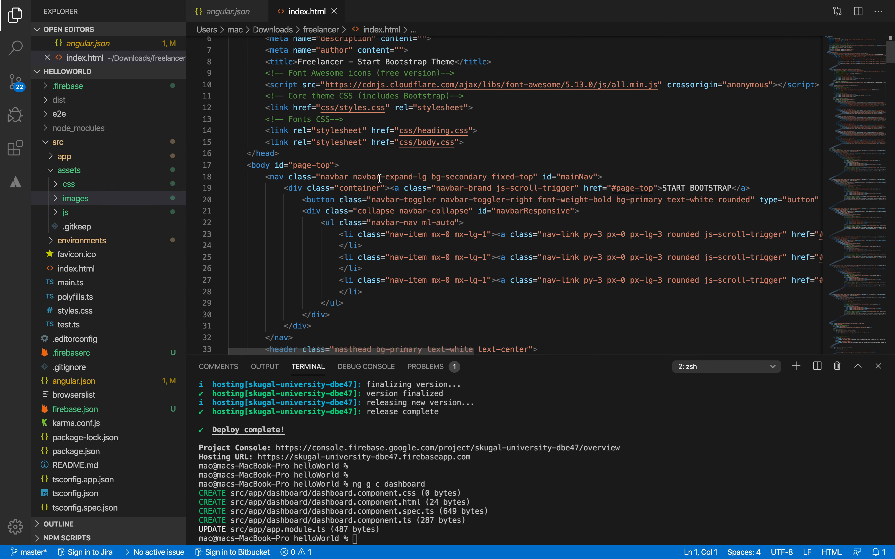
{"action": "left_click_drag", "start_coordinate": [535, 355], "coordinate": [526, 526]}
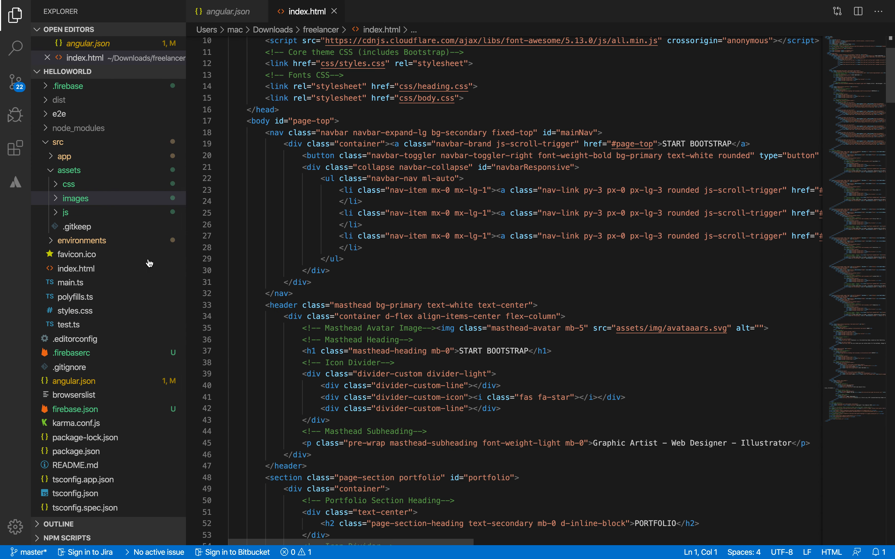
{"action": "left_click", "coordinate": [102, 161]}
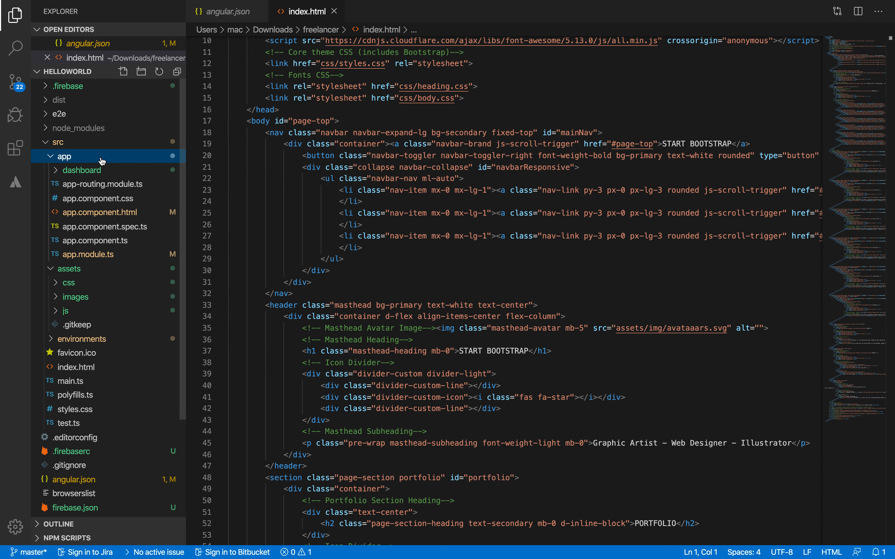
{"action": "left_click", "coordinate": [123, 217]}
{"action": "left_click", "coordinate": [285, 176]}
- Switch to Chrome to view the deployed HelloWorld page at skugal-university-dbe47.web.app, and return to Visual Studio Code
{"action": "key", "text": "ctrl+Right"}
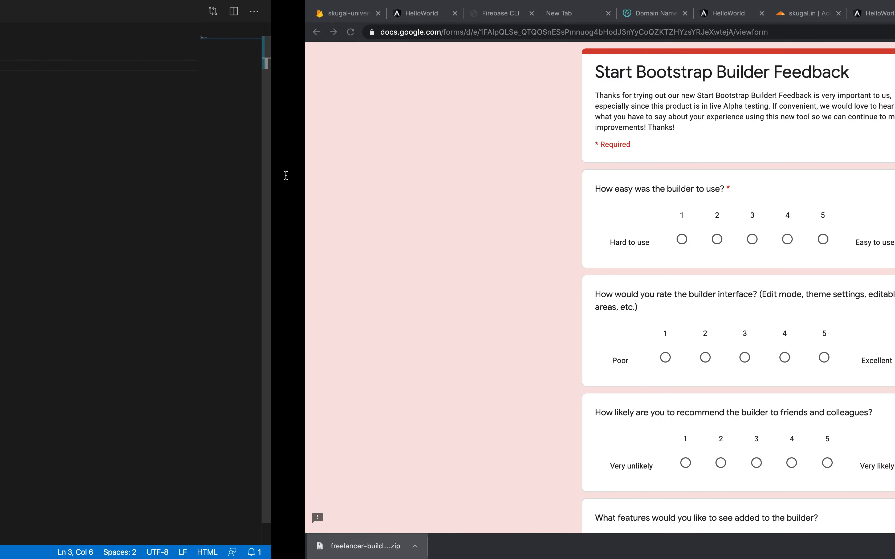
{"action": "left_click", "coordinate": [115, 15]}
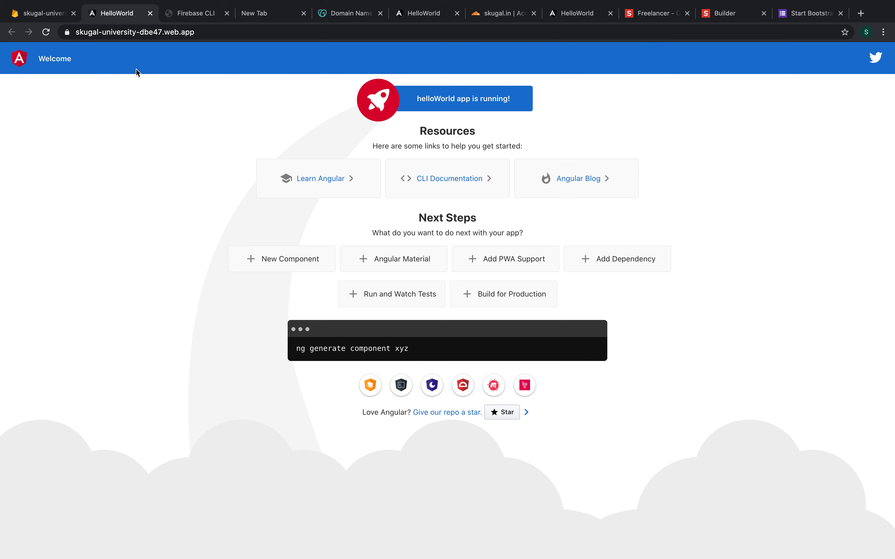
{"action": "key", "text": "ctrl+Left"}
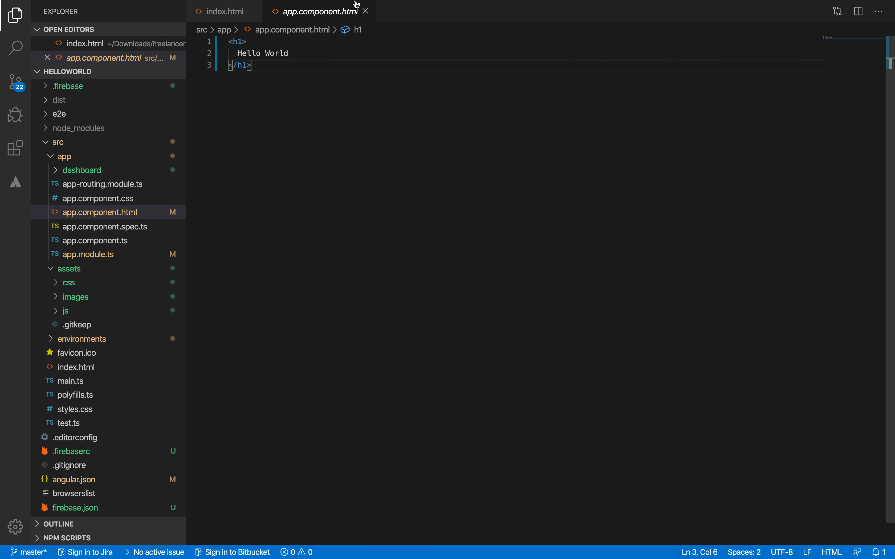
- Show the terminal panel again and switch it to the 1: node session running the Angular development server
{"action": "left_click", "coordinate": [239, 6]}
{"action": "left_click", "coordinate": [242, 19]}
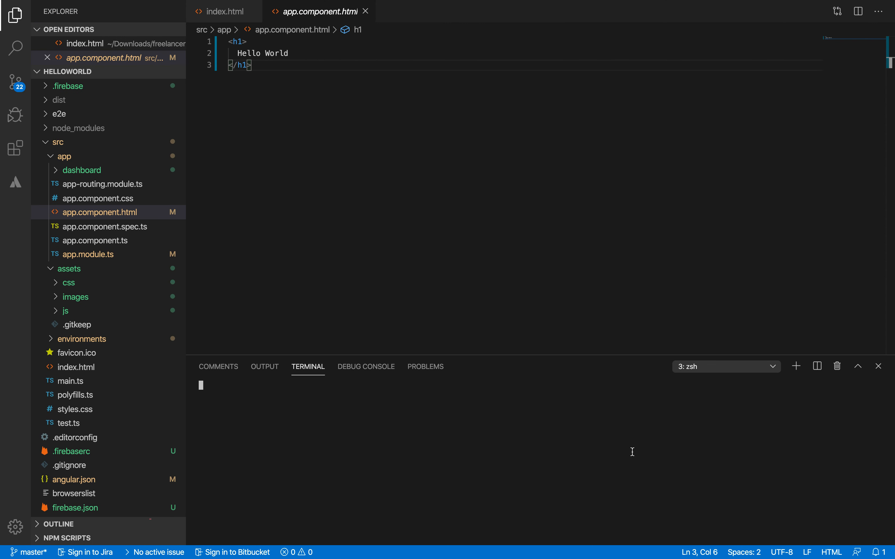
{"action": "left_click", "coordinate": [747, 368]}
{"action": "left_click", "coordinate": [729, 346]}
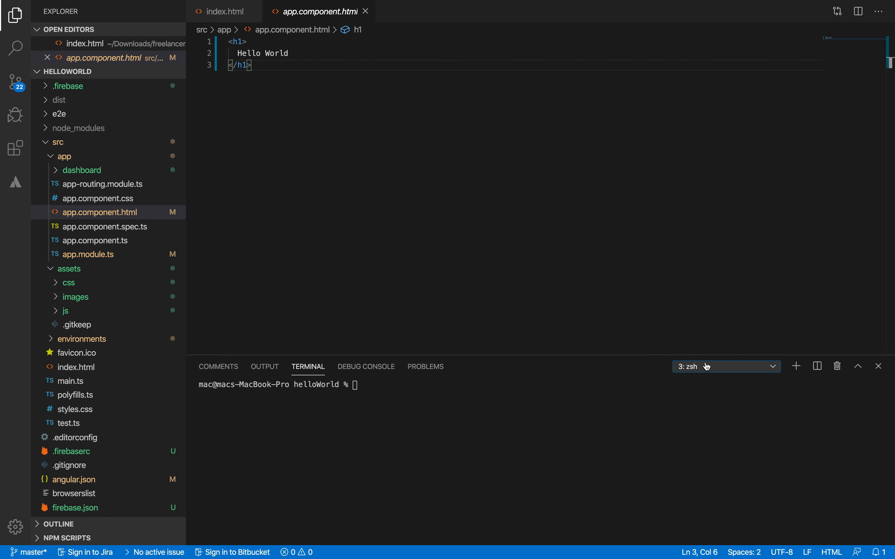
- Load localhost:4200 in Chrome's last HelloWorld tab to check the local app, and return to Visual Studio Code
{"action": "key", "text": "ctrl+Right"}
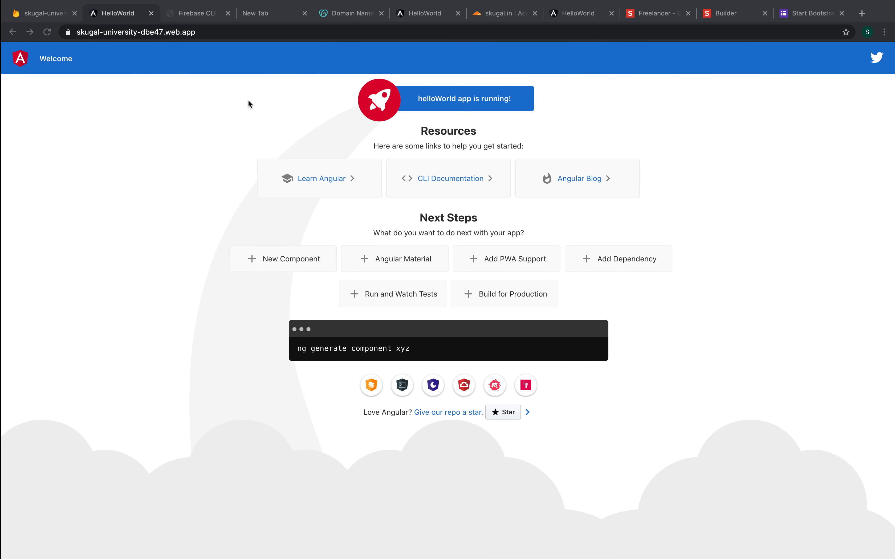
{"action": "left_click", "coordinate": [444, 15]}
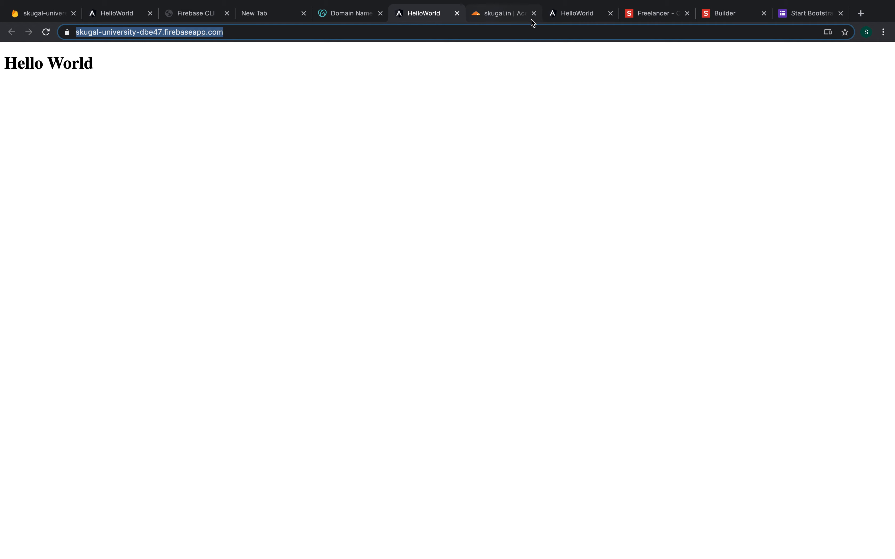
{"action": "left_click", "coordinate": [554, 19]}
{"action": "left_click", "coordinate": [542, 30]}
{"action": "type", "text": "localhost:4200"}
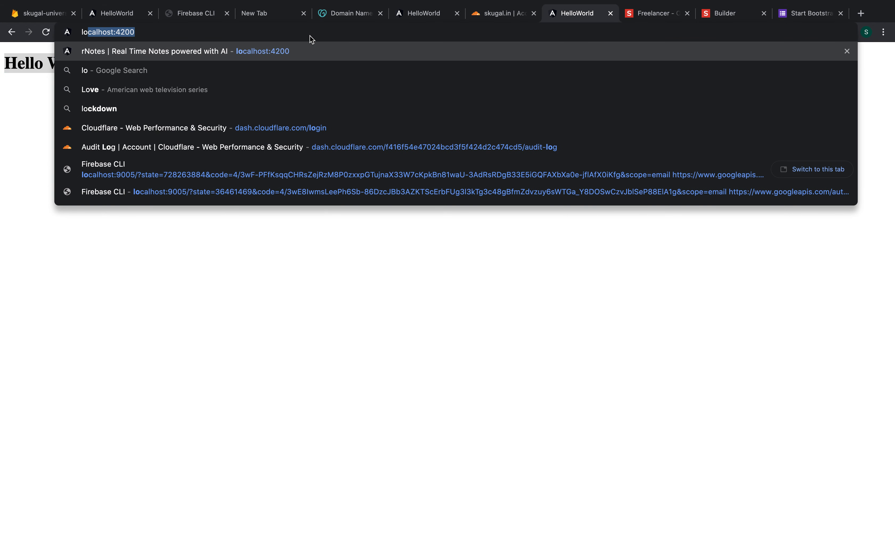
{"action": "key", "text": "Return"}
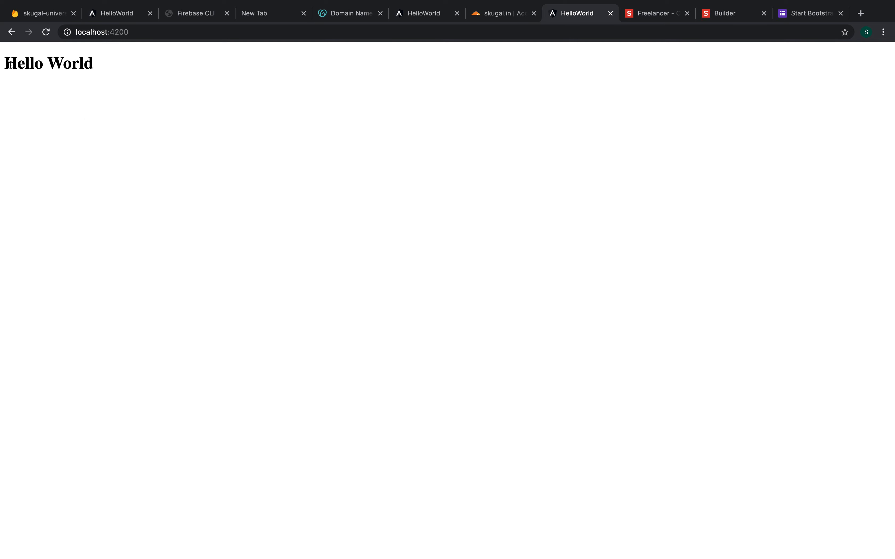
{"action": "left_click_drag", "start_coordinate": [11, 64], "coordinate": [123, 83]}
{"action": "key", "text": "super+Tab"}
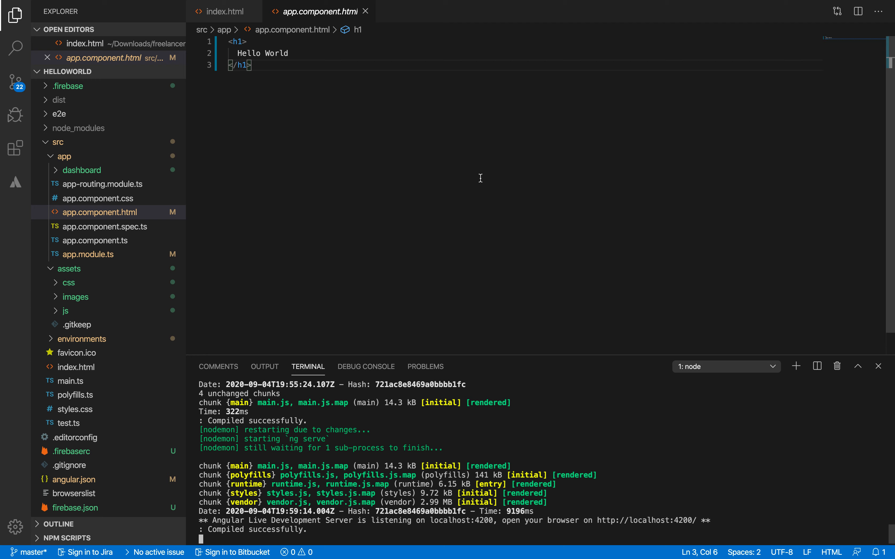
- Bring up the template's index.html and examine its code from the doctype to the closing head tag
{"action": "key", "text": "ctrl+Left"}
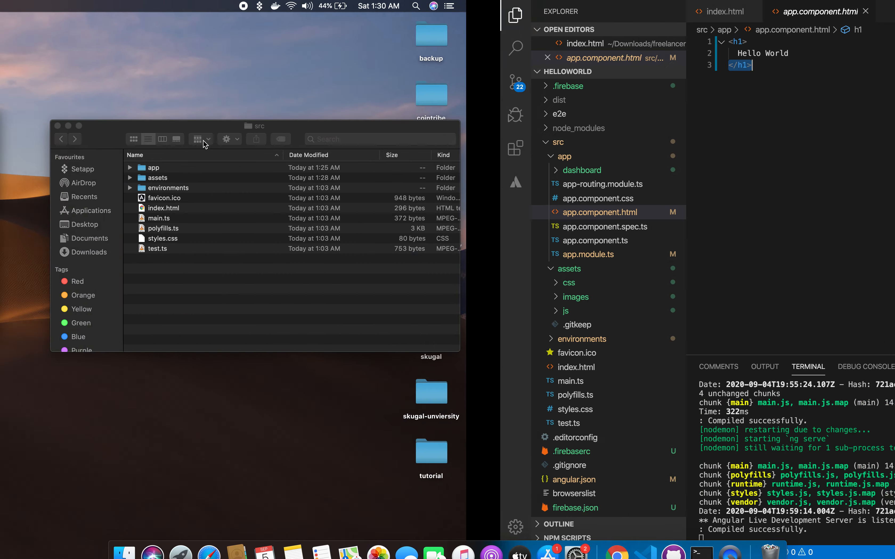
{"action": "key", "text": "ctrl+Right"}
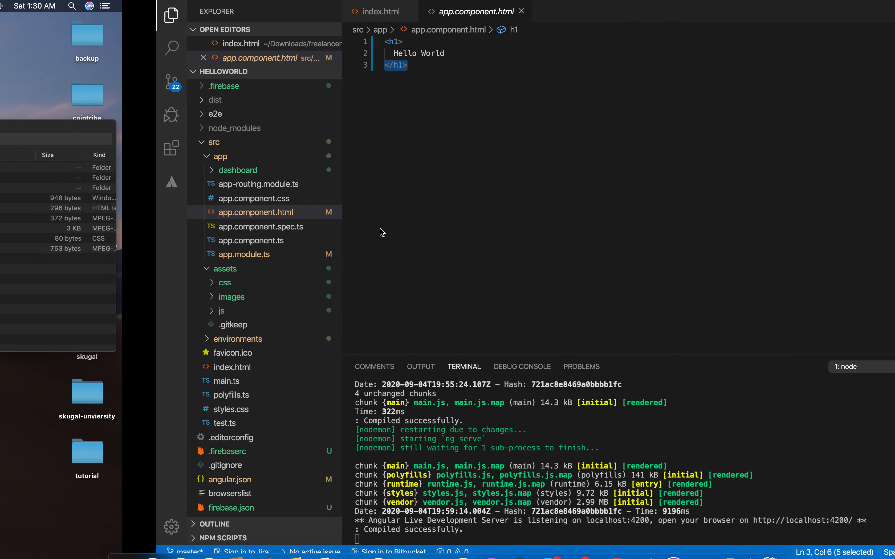
{"action": "left_click", "coordinate": [225, 16]}
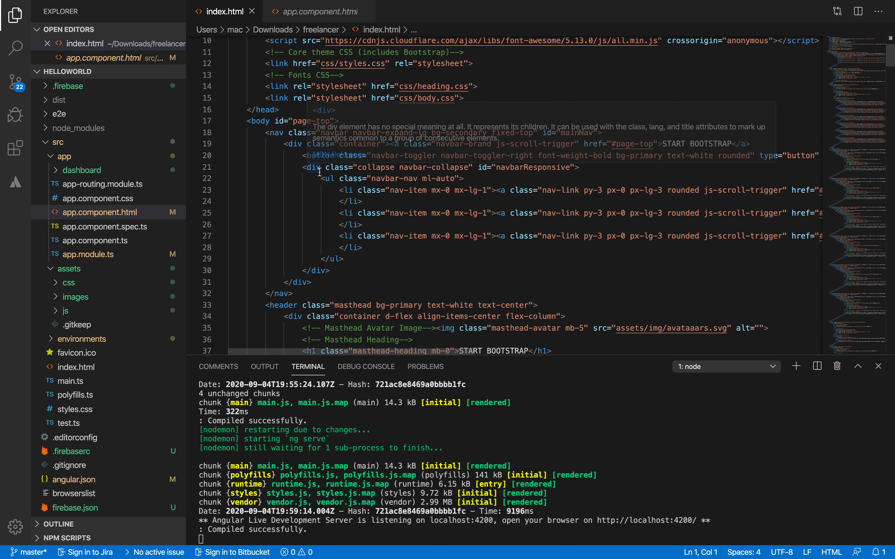
{"action": "scroll", "coordinate": [322, 177], "scroll_direction": "up", "scroll_amount": 5}
{"action": "scroll", "coordinate": [330, 185], "scroll_direction": "up", "scroll_amount": 2}
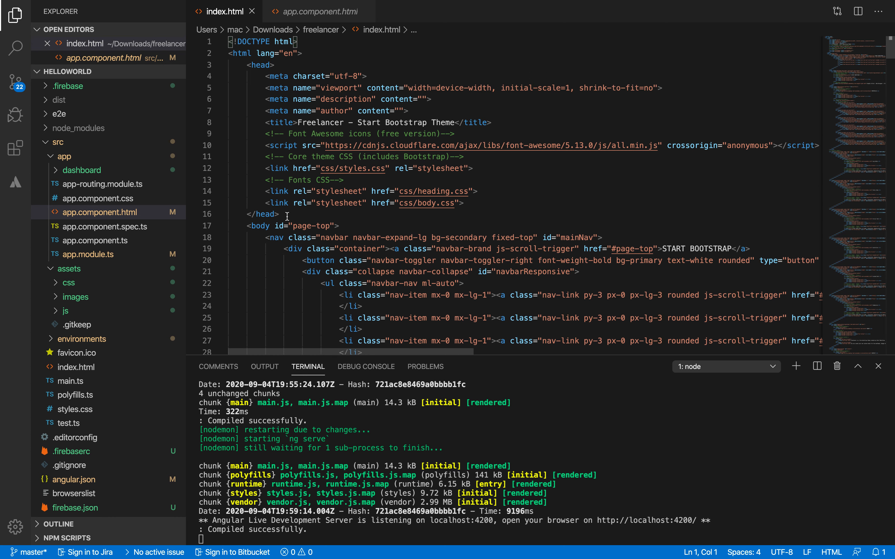
{"action": "left_click_drag", "start_coordinate": [288, 216], "coordinate": [228, 41]}
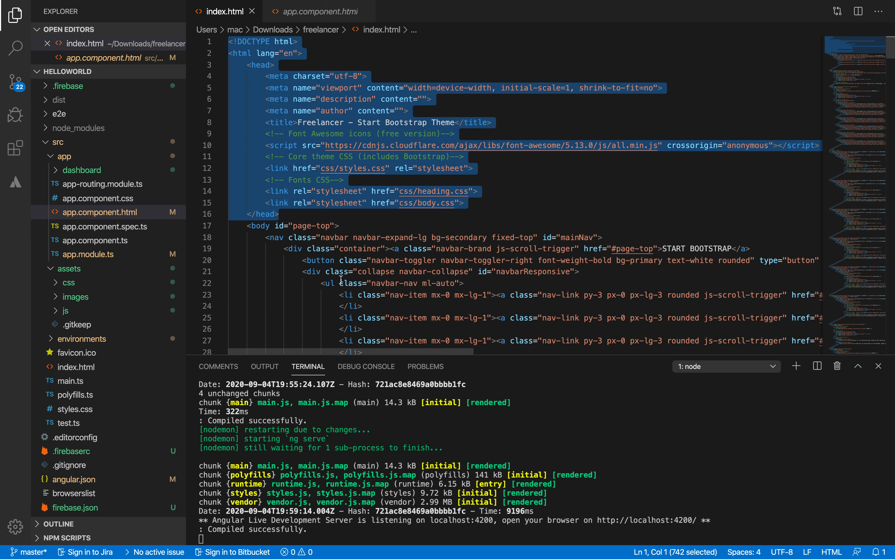
{"action": "left_click", "coordinate": [289, 216]}
- Fold the nav, masthead header and portfolio section inside the body of the template's index.html
{"action": "left_click", "coordinate": [221, 226]}
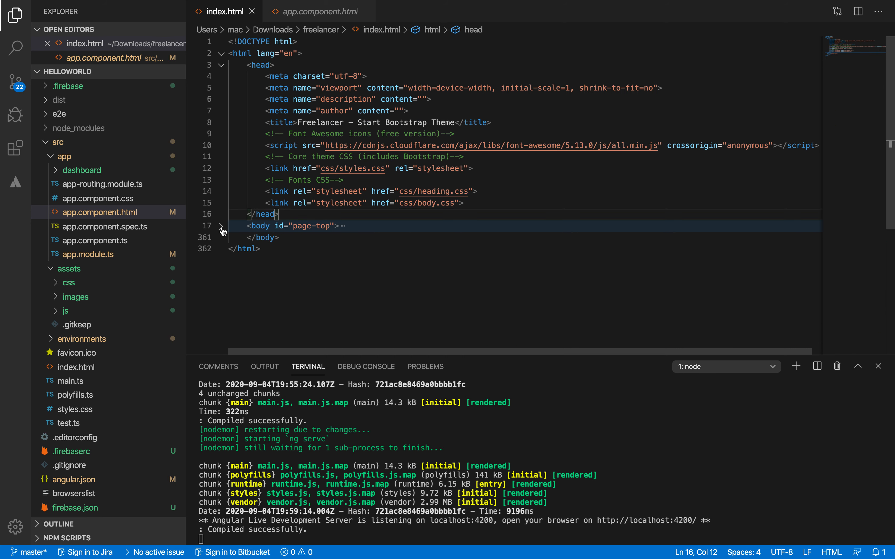
{"action": "left_click", "coordinate": [221, 227]}
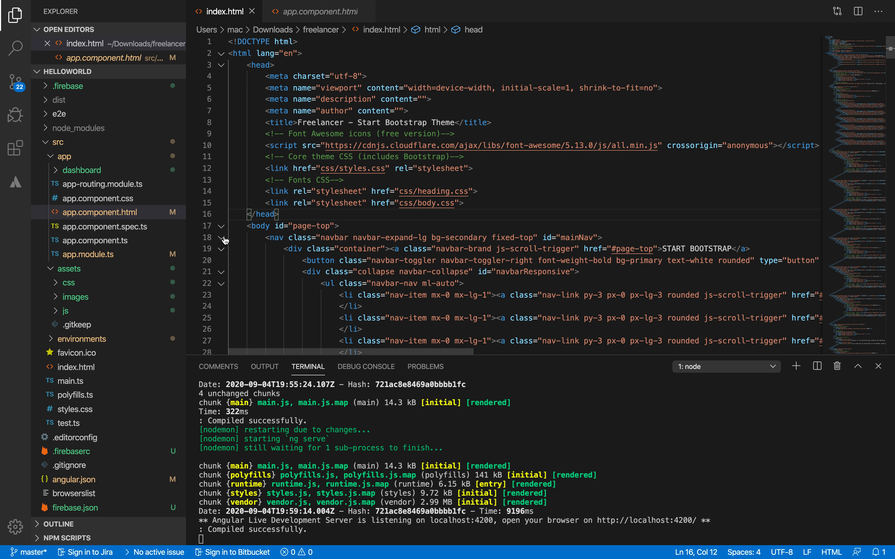
{"action": "left_click", "coordinate": [222, 238]}
{"action": "left_click", "coordinate": [222, 261]}
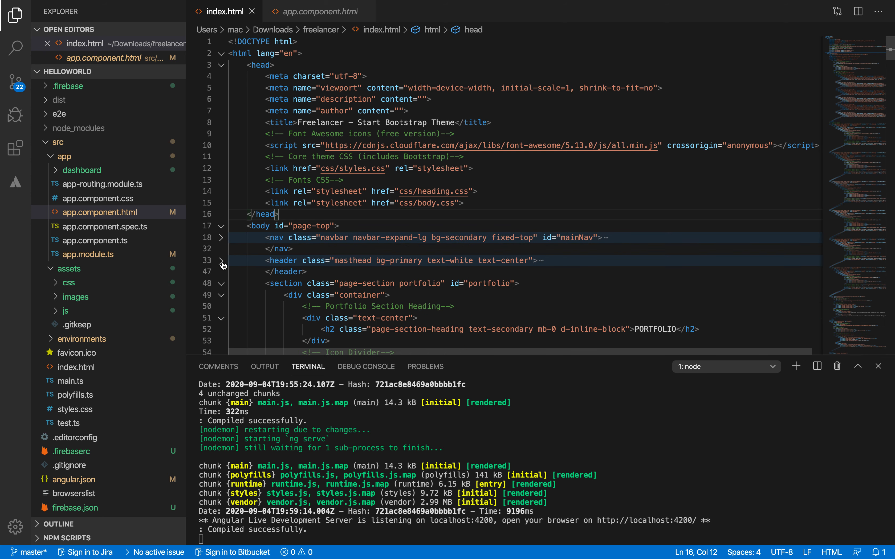
{"action": "left_click", "coordinate": [222, 285]}
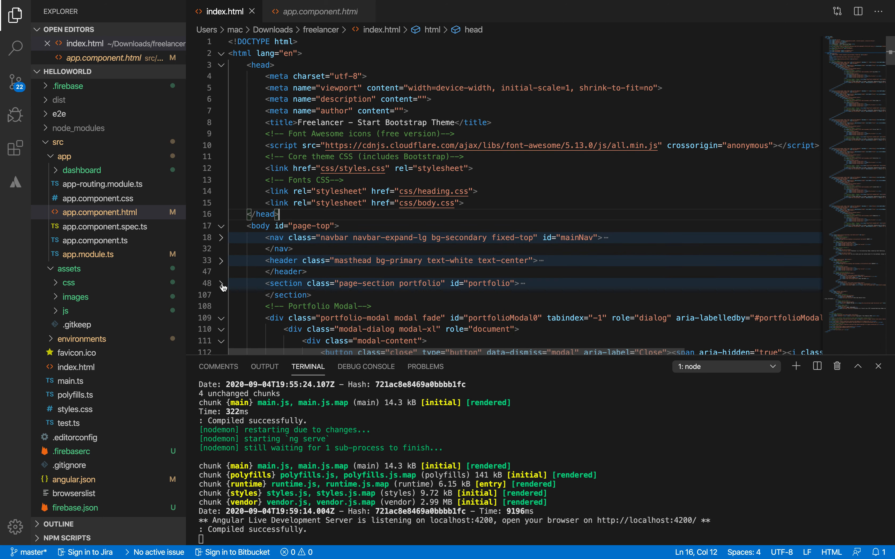
- Fold the six portfolio modal divs, portfolioModal0 through portfolioModal5, in the template's index.html
{"action": "left_click", "coordinate": [222, 318]}
{"action": "scroll", "coordinate": [239, 326], "scroll_direction": "down", "scroll_amount": 3}
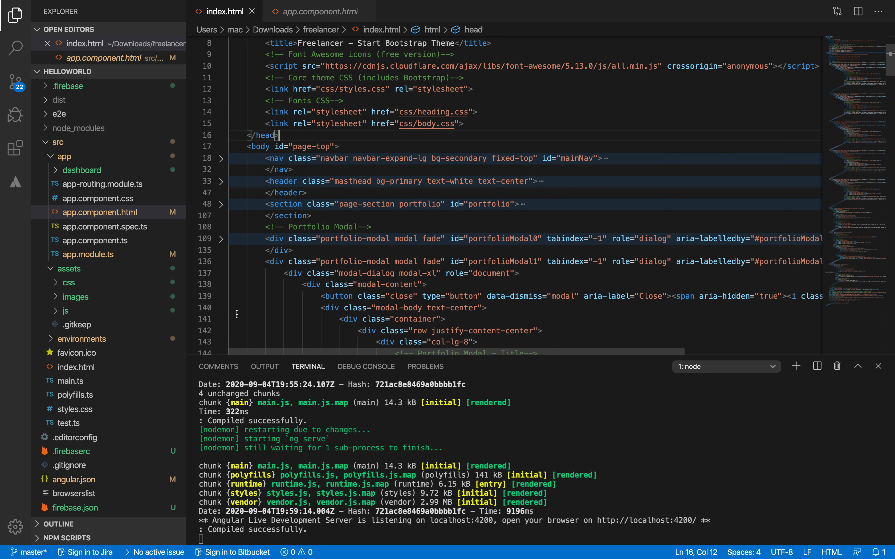
{"action": "left_click", "coordinate": [221, 263]}
{"action": "left_click", "coordinate": [222, 285]}
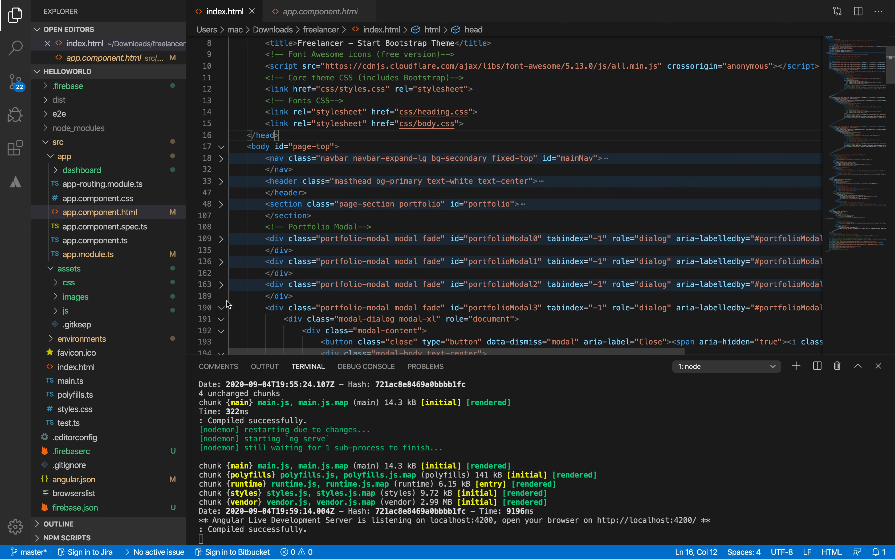
{"action": "left_click", "coordinate": [222, 308]}
{"action": "scroll", "coordinate": [226, 311], "scroll_direction": "down", "scroll_amount": 1}
{"action": "left_click", "coordinate": [222, 297]}
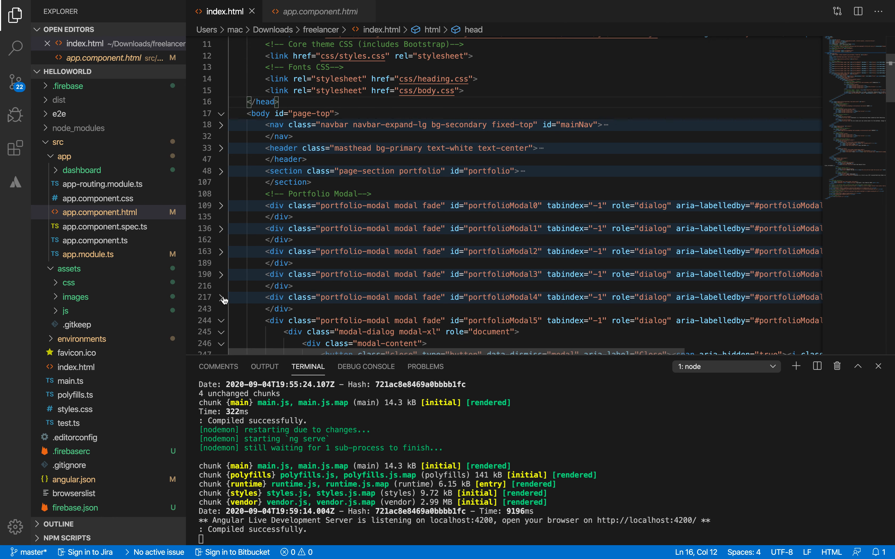
{"action": "left_click", "coordinate": [222, 321]}
{"action": "scroll", "coordinate": [226, 318], "scroll_direction": "down", "scroll_amount": 2}
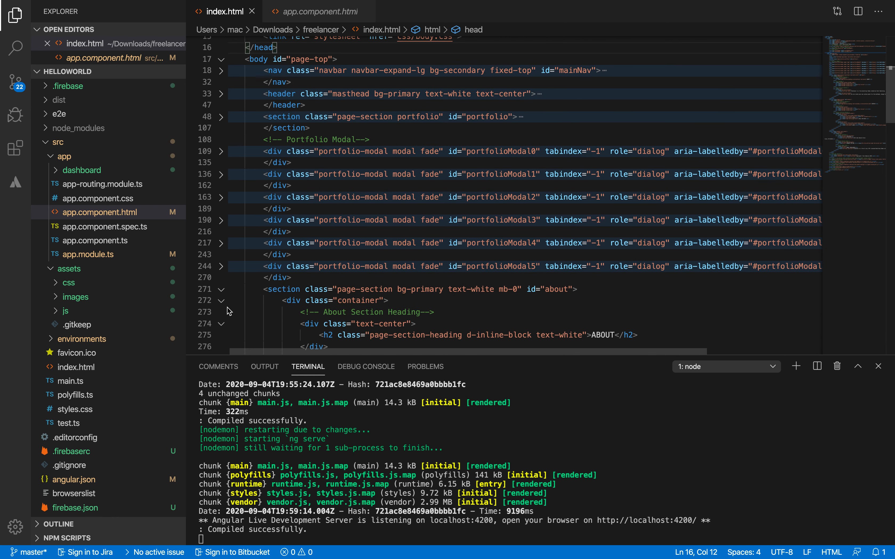
- Fold the about section, contact section and footer to examine the script tags near the end of the template's body
{"action": "left_click", "coordinate": [222, 290]}
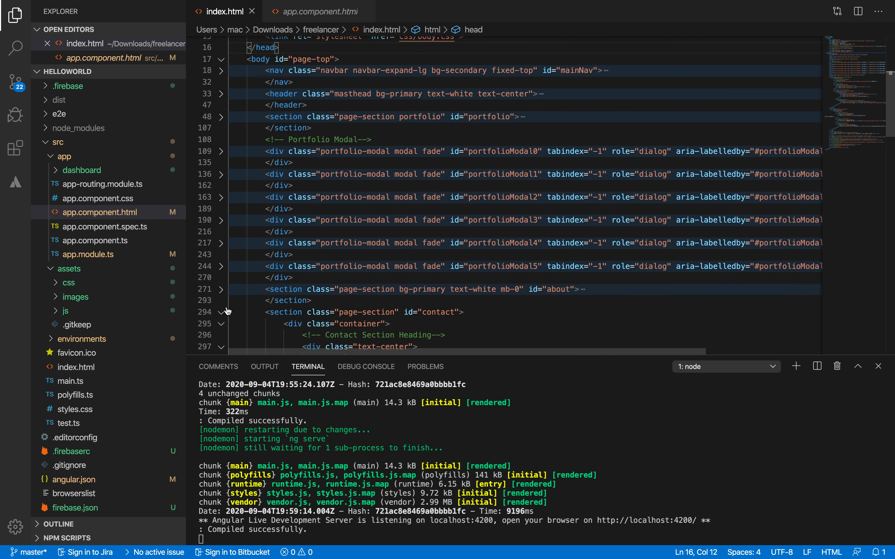
{"action": "left_click", "coordinate": [225, 312]}
{"action": "scroll", "coordinate": [227, 312], "scroll_direction": "down", "scroll_amount": 2}
{"action": "left_click", "coordinate": [221, 289]}
{"action": "scroll", "coordinate": [286, 286], "scroll_direction": "down", "scroll_amount": 1}
{"action": "scroll", "coordinate": [286, 286], "scroll_direction": "down", "scroll_amount": 5}
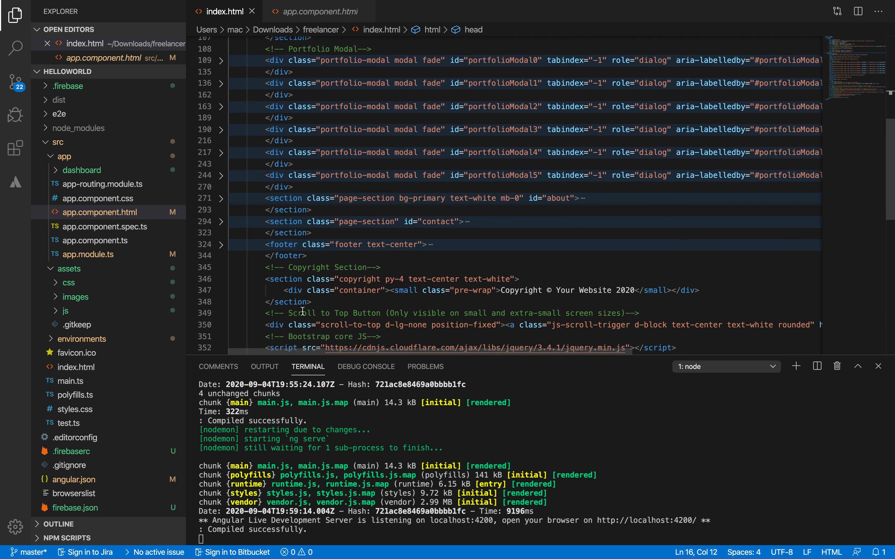
- Insert three blank lines between the Bootstrap core JS comment and the script tags in the template's index.html
{"action": "scroll", "coordinate": [332, 315], "scroll_direction": "down", "scroll_amount": 1}
{"action": "left_click", "coordinate": [401, 272]}
{"action": "key", "text": "Return"}
{"action": "key", "text": "Return"}
{"action": "key", "text": "Return"}
{"action": "scroll", "coordinate": [401, 272], "scroll_direction": "down", "scroll_amount": 5}
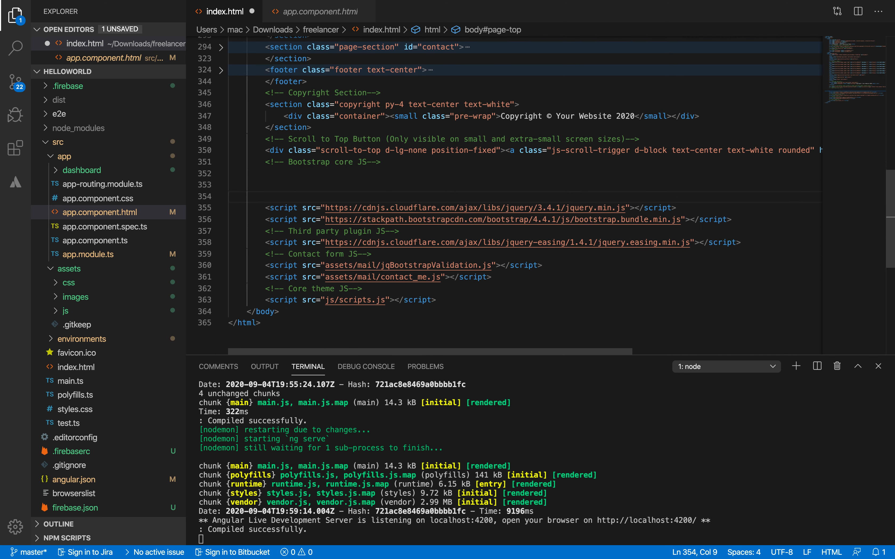
- Copy the template's scripts from jquery.min.js through js/scripts.js into the project's src/index.html below the app-root element, and save the file
{"action": "key", "text": "Down"}
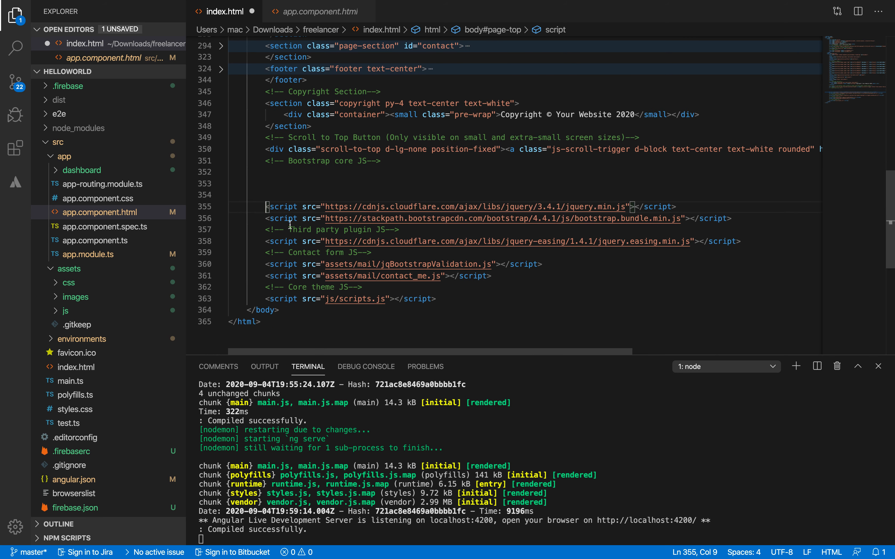
{"action": "left_click", "coordinate": [459, 303], "text": "shift"}
{"action": "key", "text": "super+c"}
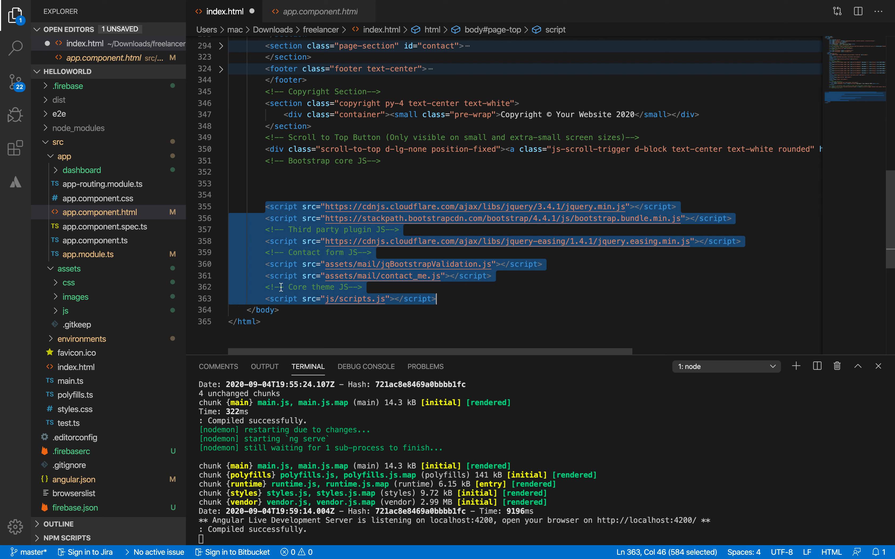
{"action": "left_click", "coordinate": [83, 368]}
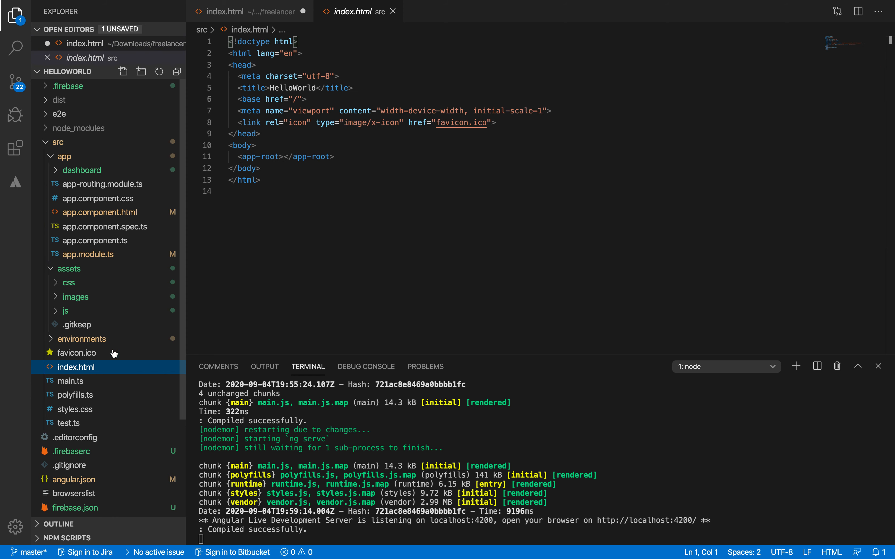
{"action": "left_click", "coordinate": [262, 157]}
{"action": "key", "text": "End"}
{"action": "key", "text": "Return"}
{"action": "key", "text": "super+v"}
{"action": "key", "text": "super+s"}
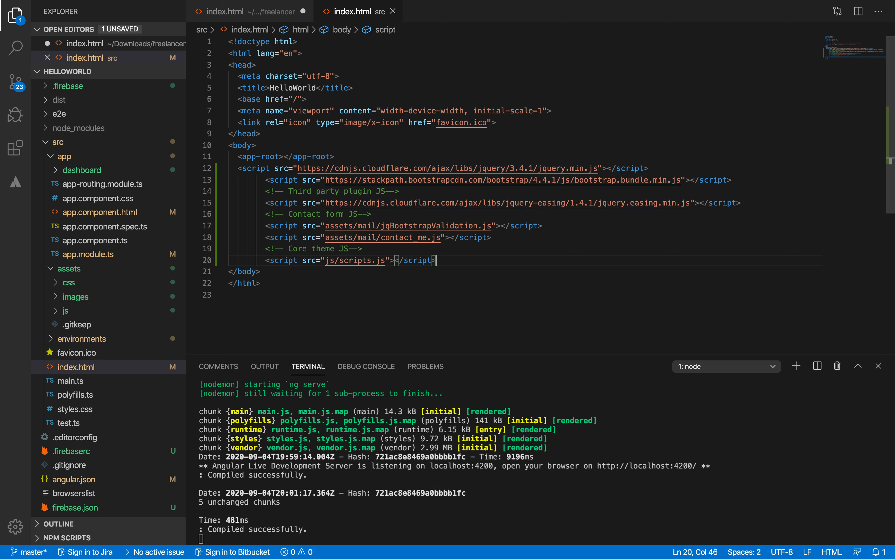
- Check app.component.html, and return to the favicon link line in the project's src/index.html
{"action": "left_click", "coordinate": [137, 215]}
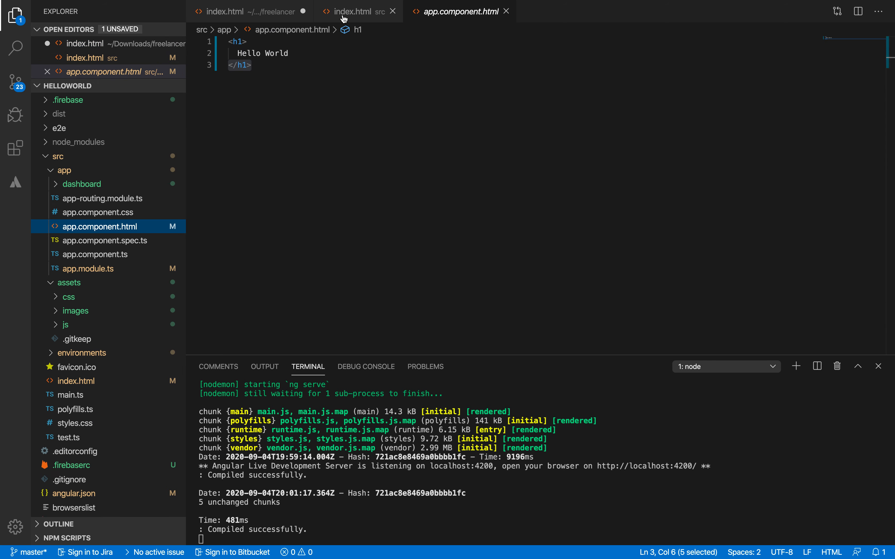
{"action": "left_click", "coordinate": [327, 13]}
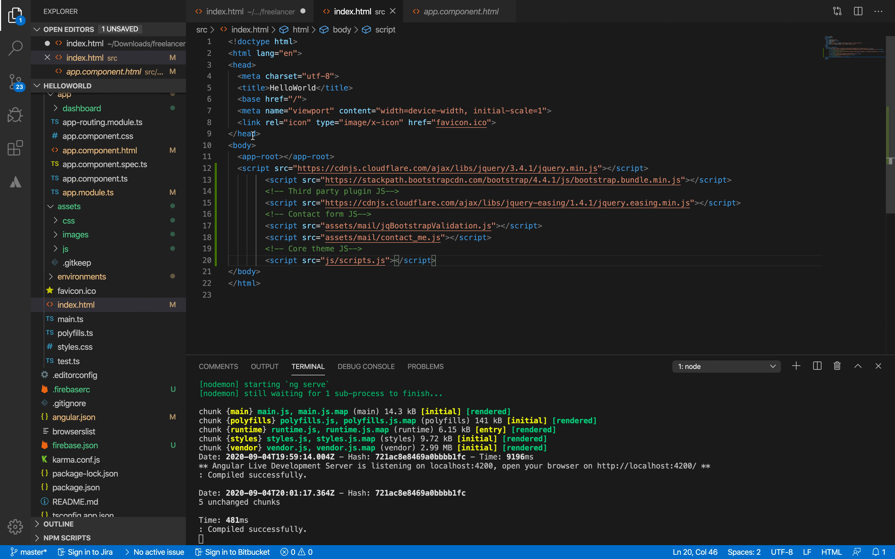
{"action": "left_click", "coordinate": [245, 122]}
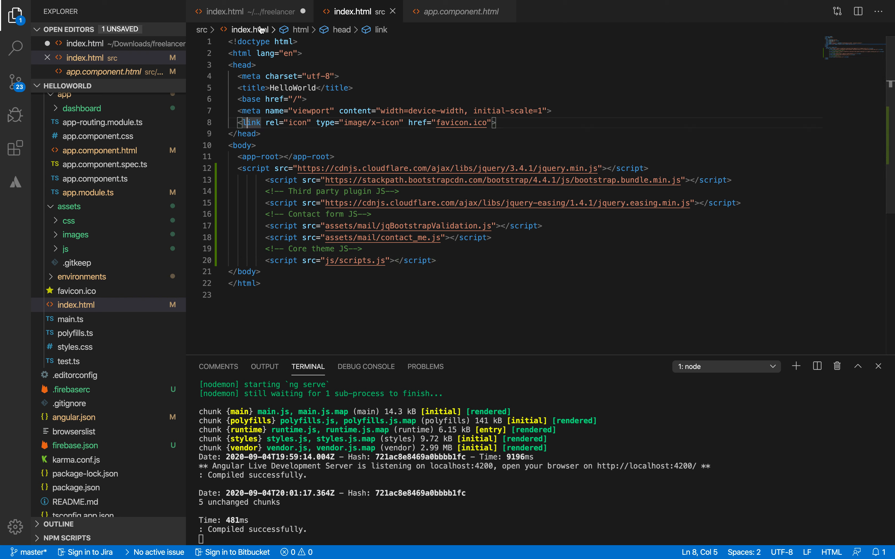
- Copy the template's Font Awesome script and its core theme and font CSS links into src/index.html's head, below the favicon link
{"action": "left_click", "coordinate": [265, 15]}
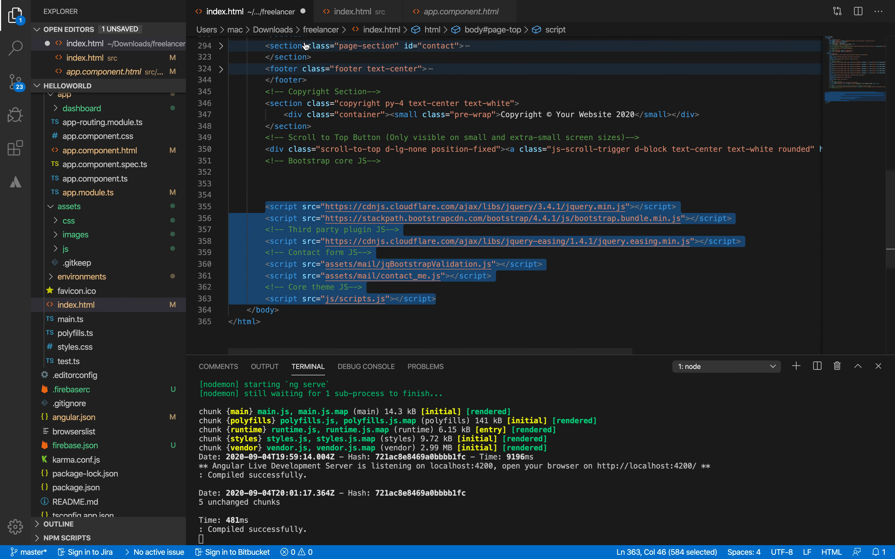
{"action": "scroll", "coordinate": [417, 126], "scroll_direction": "up", "scroll_amount": 10}
{"action": "scroll", "coordinate": [418, 127], "scroll_direction": "up", "scroll_amount": 3}
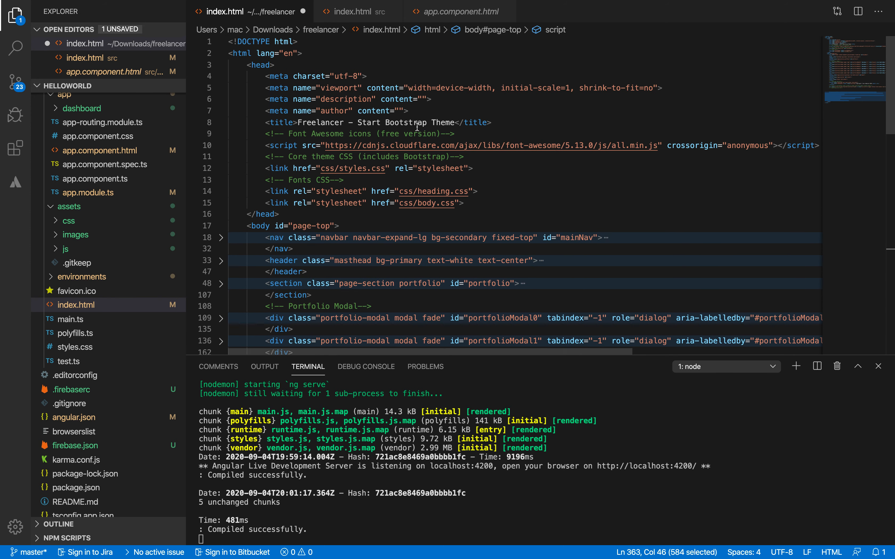
{"action": "left_click_drag", "start_coordinate": [478, 207], "coordinate": [266, 132]}
{"action": "key", "text": "super+c"}
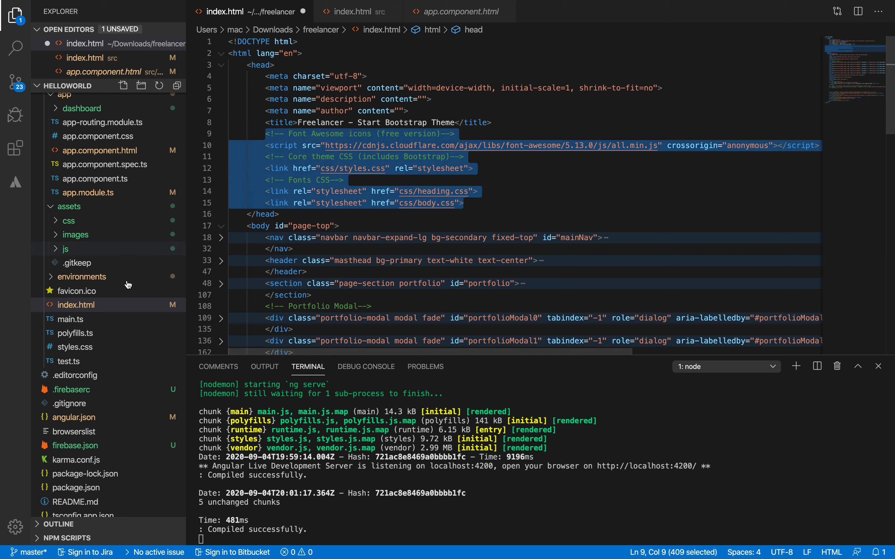
{"action": "left_click", "coordinate": [107, 305]}
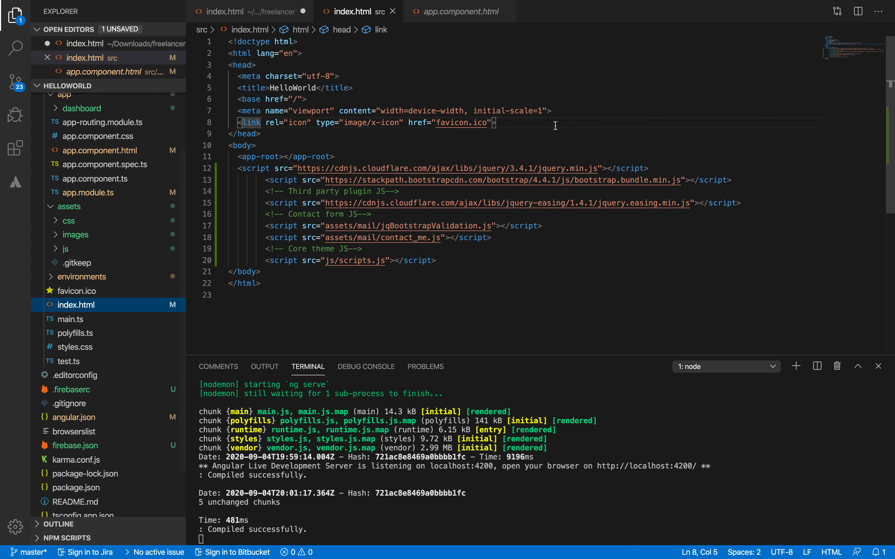
{"action": "left_click", "coordinate": [518, 123]}
{"action": "key", "text": "Return"}
{"action": "key", "text": "super+v"}
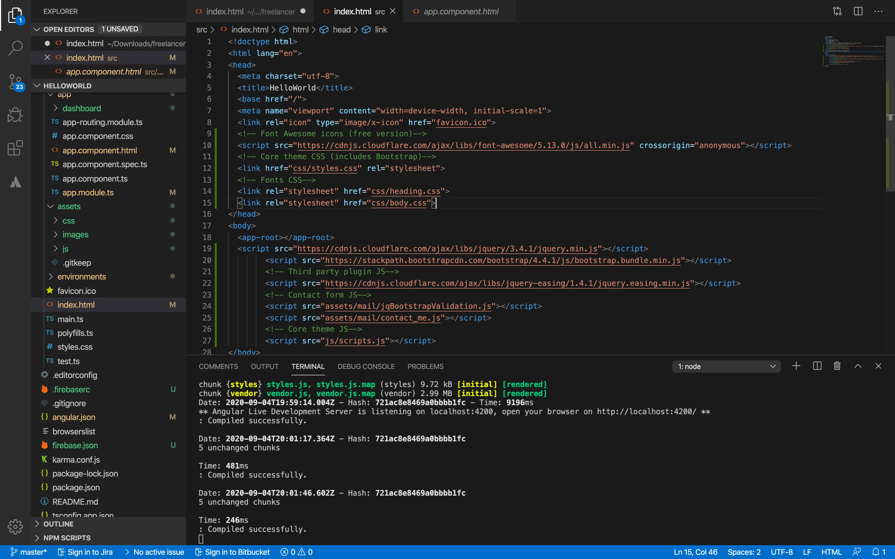
- Switch to Chrome, reload localhost:4200 and examine its errors in a widened DevTools console
{"action": "key", "text": "super+Tab"}
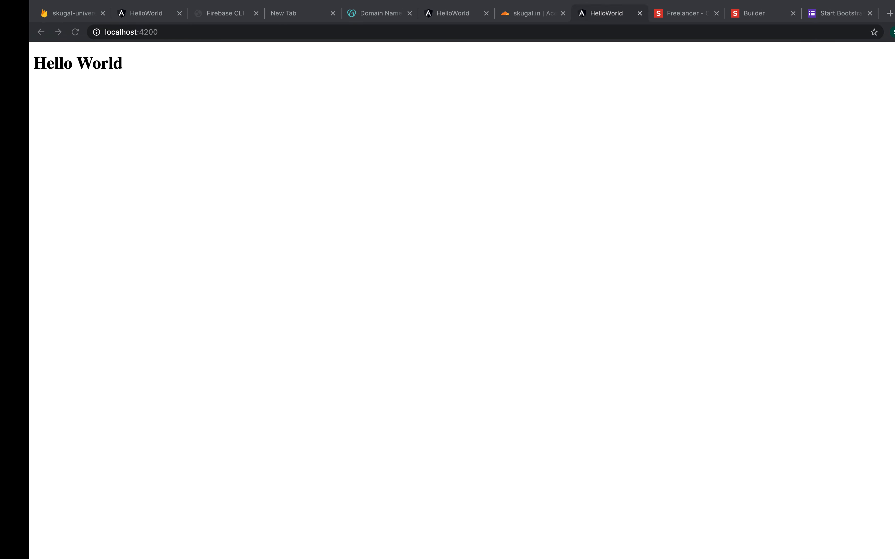
{"action": "right_click", "coordinate": [515, 52]}
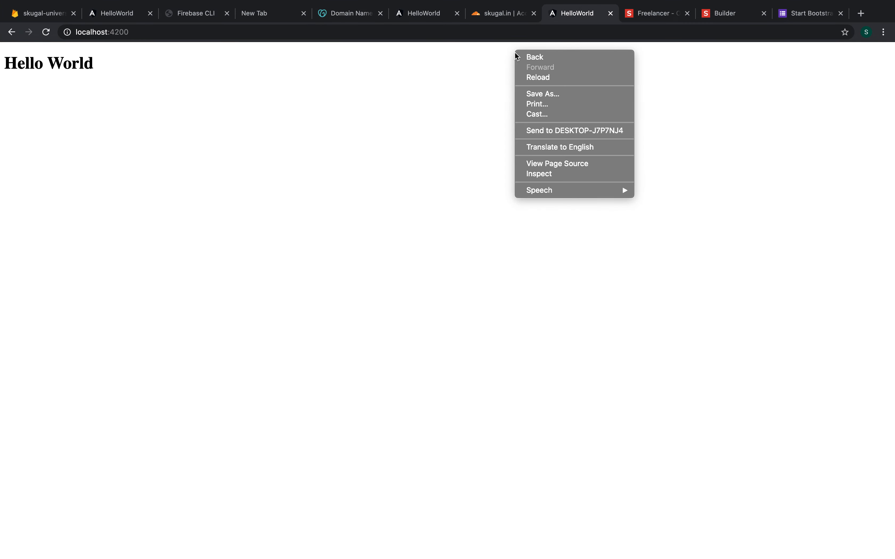
{"action": "left_click", "coordinate": [322, 106]}
{"action": "right_click", "coordinate": [322, 106]}
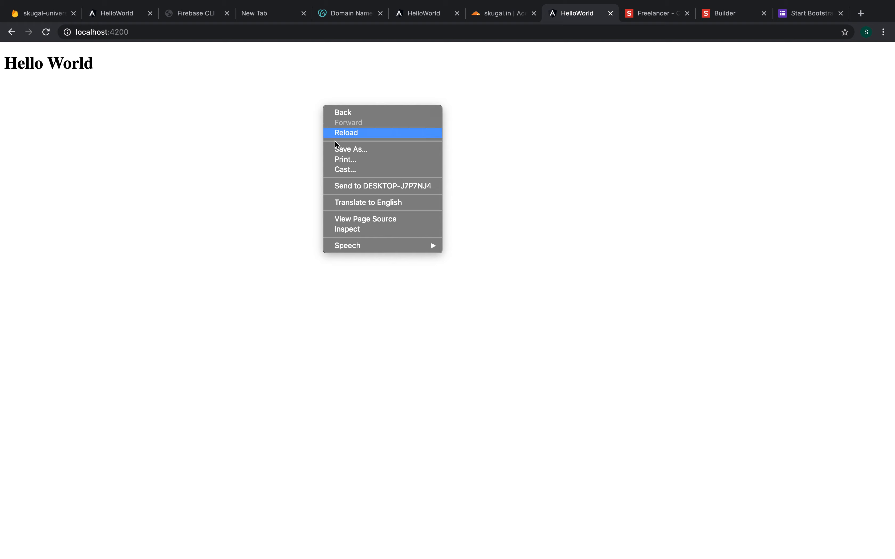
{"action": "left_click", "coordinate": [365, 228]}
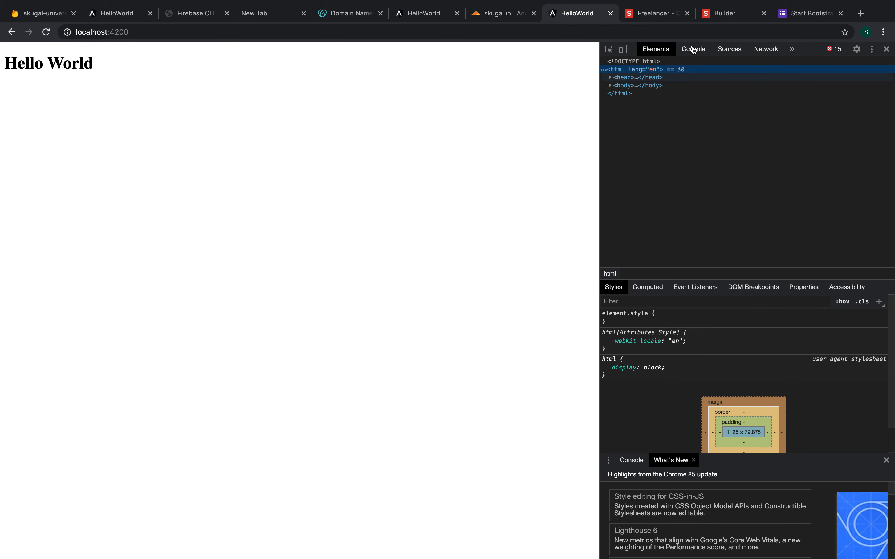
{"action": "left_click", "coordinate": [694, 49]}
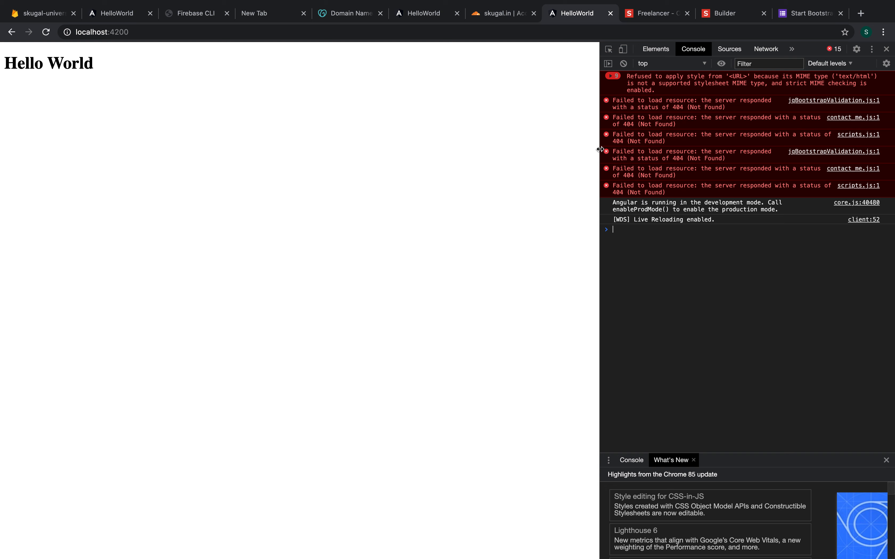
{"action": "left_click_drag", "start_coordinate": [598, 149], "coordinate": [407, 150]}
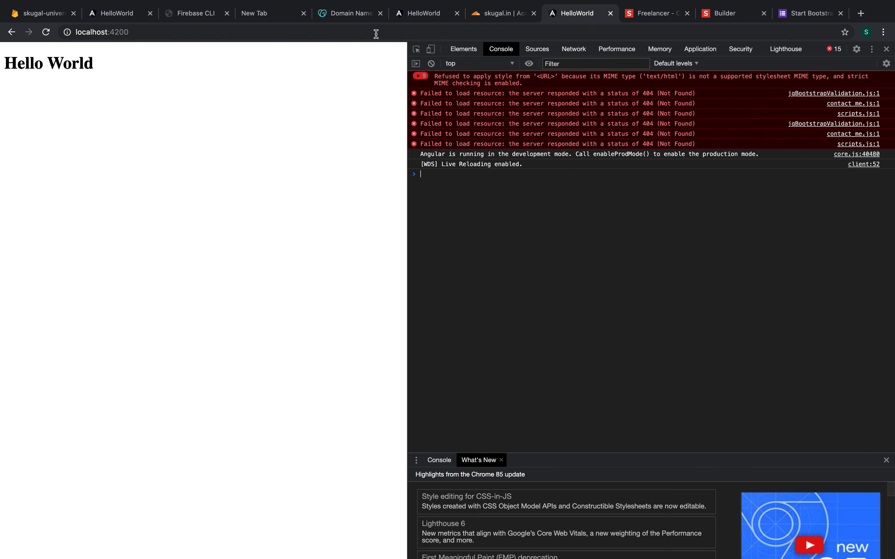
{"action": "left_click", "coordinate": [562, 34]}
{"action": "key", "text": "Return"}
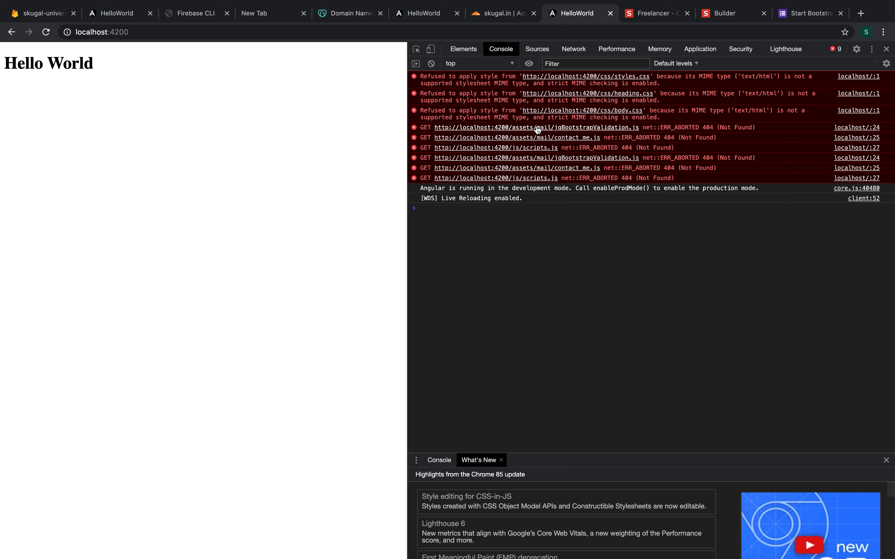
- Return to Visual Studio Code and prefix the css/heading.css path in src/index.html with assets/
{"action": "key", "text": "ctrl+Left"}
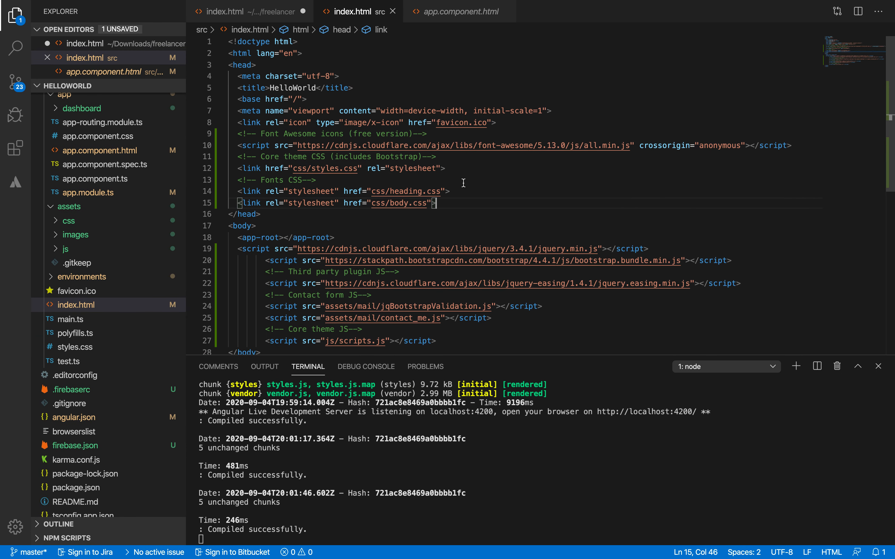
{"action": "left_click", "coordinate": [372, 194]}
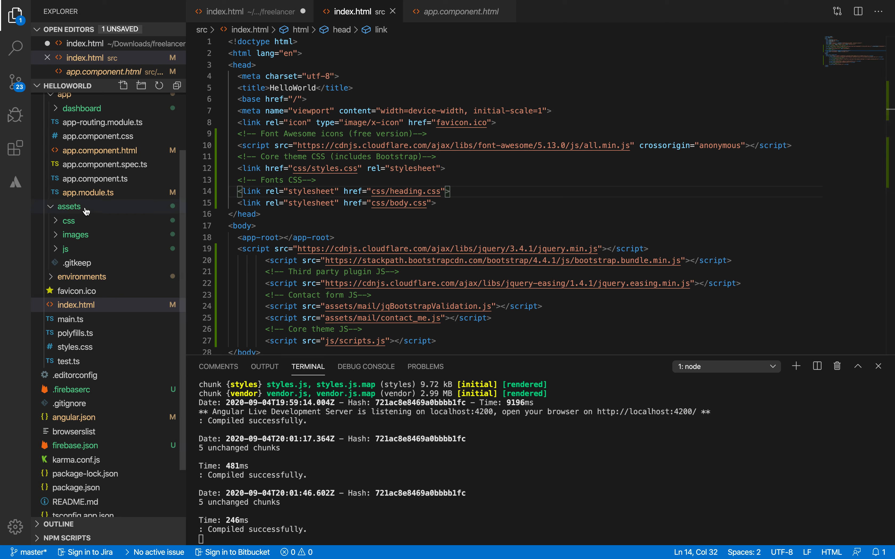
{"action": "type", "text": "assets/"}
{"action": "key", "text": "Escape"}
- Copy the assets/ prefix onto the css/body.css path, save src/index.html, and switch to Chrome to check the console
{"action": "key", "text": "shift+Left"}
{"action": "key", "text": "shift+Left"}
{"action": "key", "text": "shift+Left"}
{"action": "key", "text": "shift+Left"}
{"action": "key", "text": "shift+Left"}
{"action": "key", "text": "shift+Left"}
{"action": "key", "text": "shift+Left"}
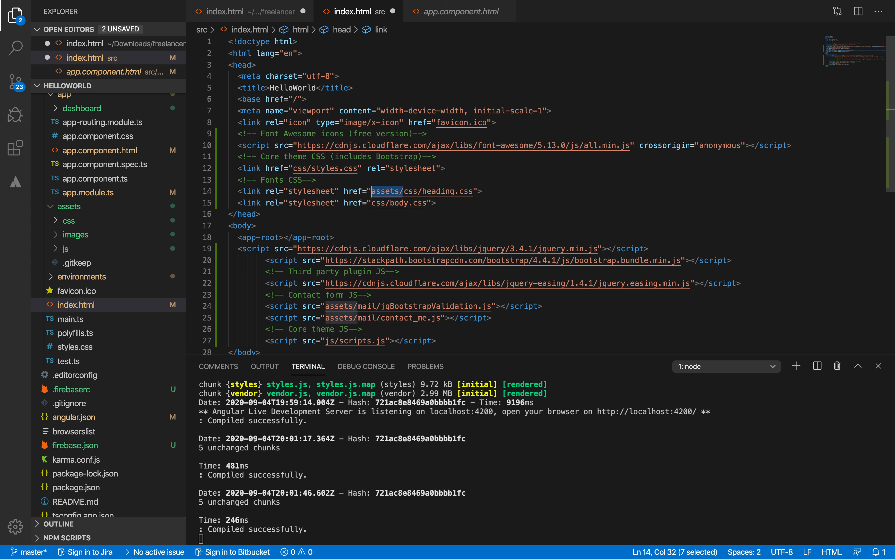
{"action": "key", "text": "BackSpace"}
{"action": "key", "text": "super+z"}
{"action": "key", "text": "super+c"}
{"action": "key", "text": "Down"}
{"action": "key", "text": "Left"}
{"action": "key", "text": "Left"}
{"action": "key", "text": "Left"}
{"action": "key", "text": "Left"}
{"action": "key", "text": "Left"}
{"action": "key", "text": "Left"}
{"action": "key", "text": "Left"}
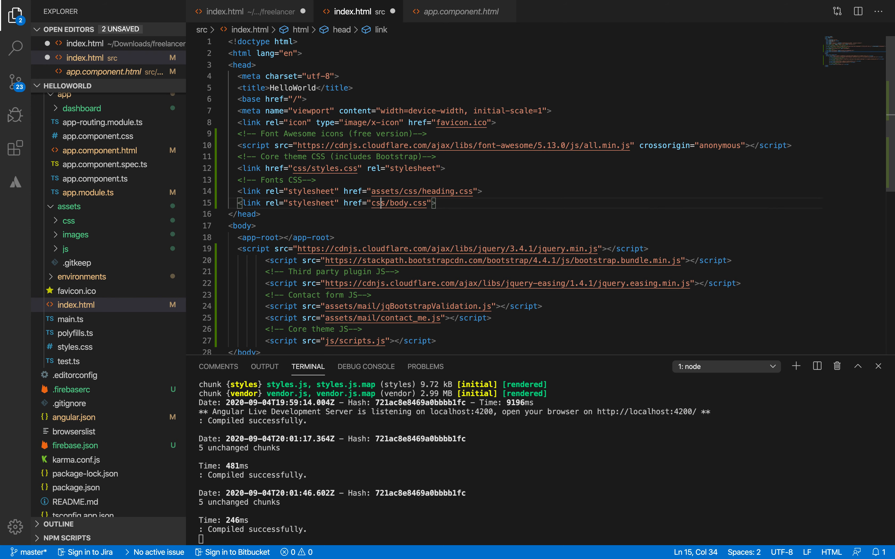
{"action": "key", "text": "super+v"}
{"action": "key", "text": "super+s"}
{"action": "key", "text": "ctrl+Right"}
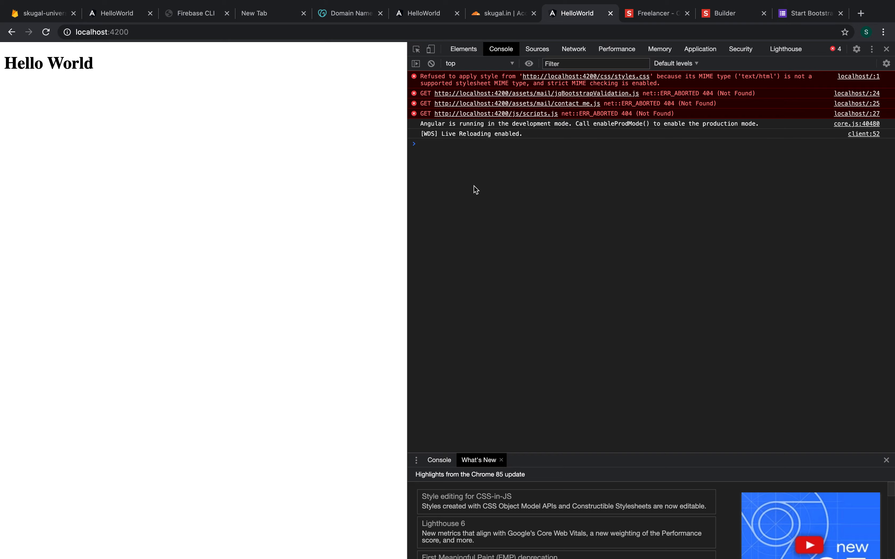
- Return to Visual Studio Code, prefix the js/scripts.js path in src/index.html with assets/, save, and switch to Chrome to check the console
{"action": "key", "text": "ctrl+Left"}
{"action": "left_click", "coordinate": [330, 233]}
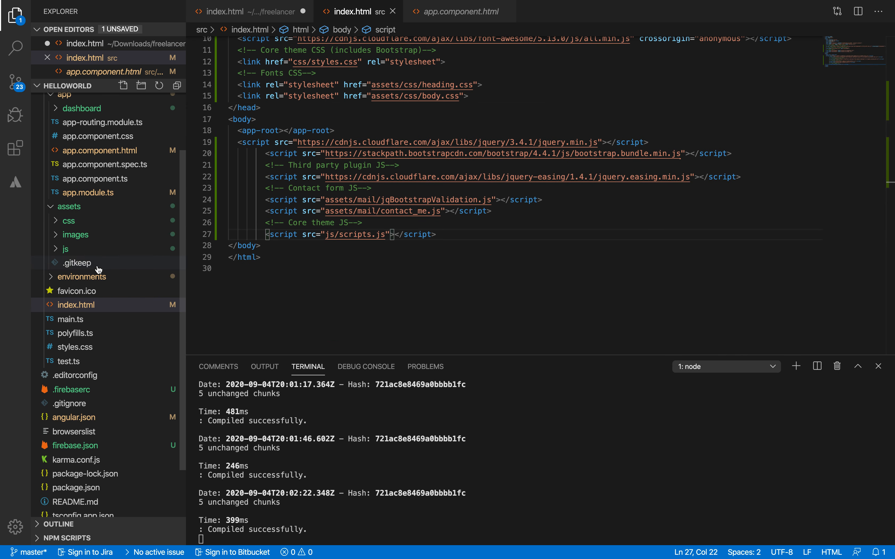
{"action": "type", "text": "assets/"}
{"action": "key", "text": "BackSpace"}
{"action": "key", "text": "ctrl+s"}
{"action": "scroll", "coordinate": [411, 267], "scroll_direction": "up", "scroll_amount": 1}
{"action": "scroll", "coordinate": [412, 266], "scroll_direction": "up", "scroll_amount": 1}
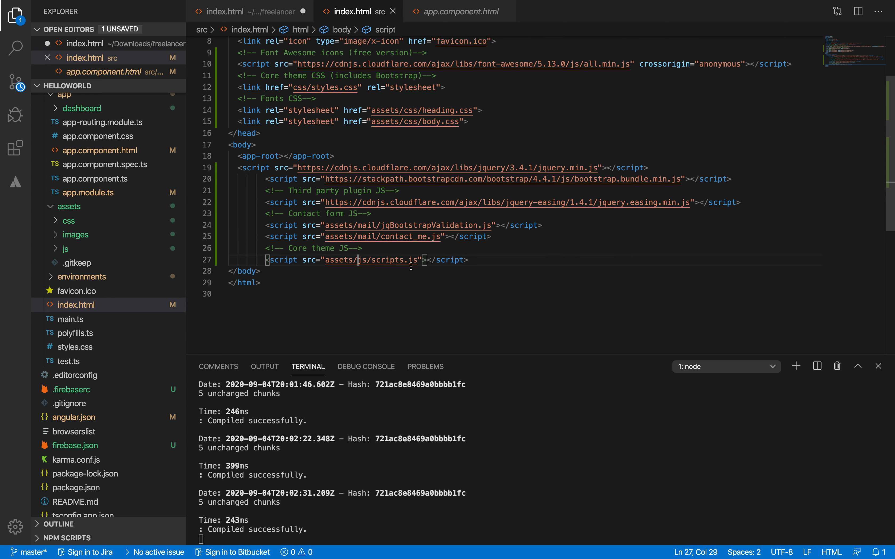
{"action": "key", "text": "super+Tab"}
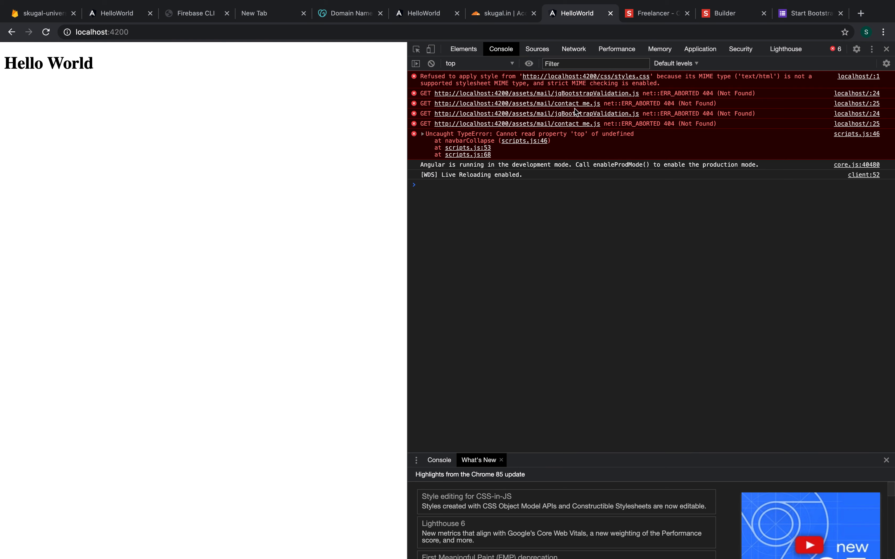
- Back in Visual Studio Code, delete the two contact form scripts and the Contact form JS and Core theme JS comments, and save src/index.html
{"action": "key", "text": "super+Tab"}
{"action": "left_click", "coordinate": [495, 246]}
{"action": "key", "text": "super+slash"}
{"action": "key", "text": "Down"}
{"action": "key", "text": "super+slash"}
{"action": "key", "text": "super+s"}
{"action": "key", "text": "Up"}
{"action": "key", "text": "Up"}
{"action": "key", "text": "Home"}
{"action": "key", "text": "shift+End"}
{"action": "key", "text": "shift+Down"}
{"action": "key", "text": "shift+Down"}
{"action": "key", "text": "shift+Down"}
{"action": "key", "text": "BackSpace"}
{"action": "key", "text": "BackSpace"}
{"action": "key", "text": "BackSpace"}
{"action": "key", "text": "BackSpace"}
{"action": "key", "text": "BackSpace"}
{"action": "key", "text": "BackSpace"}
{"action": "key", "text": "super+s"}
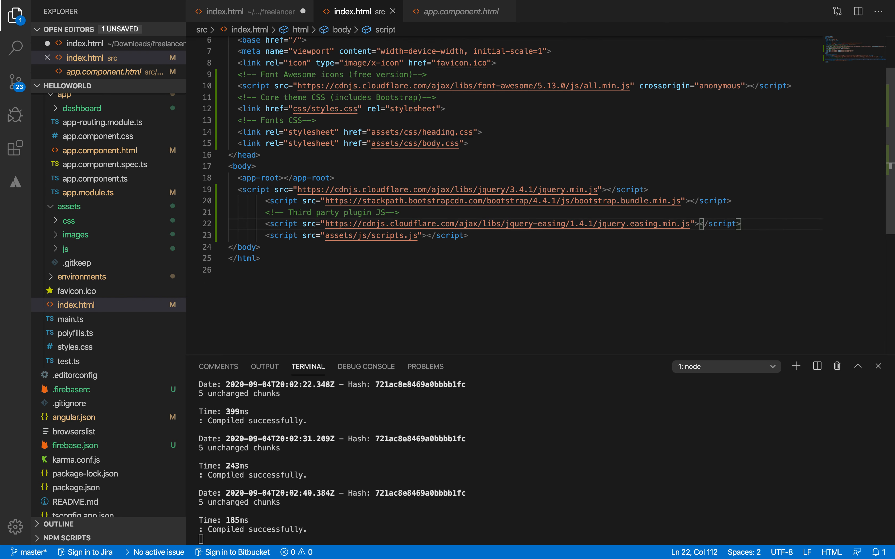
- Delete the Third party plugin JS comment line above the jquery-easing script and save src/index.html
{"action": "key", "text": "Up"}
{"action": "key", "text": "super+BackSpace"}
{"action": "key", "text": "BackSpace"}
{"action": "key", "text": "super+s"}
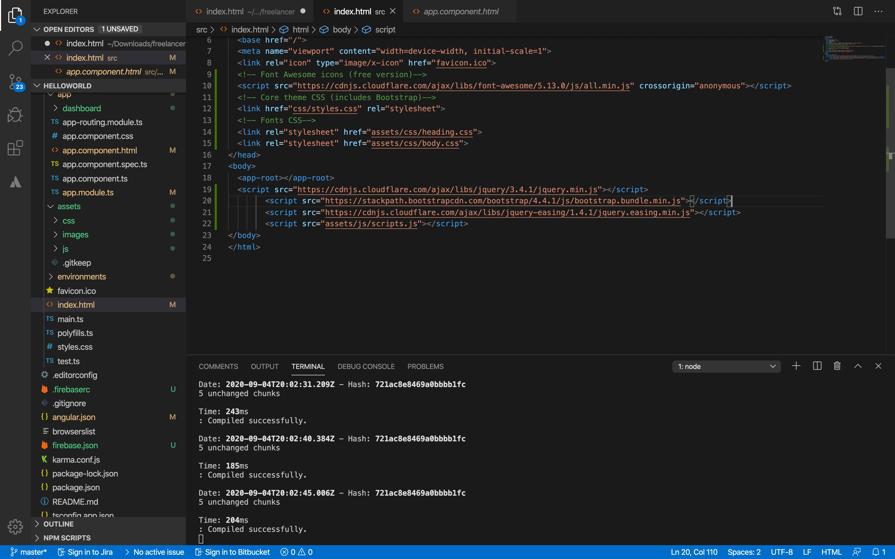
- Prefix the css/styles.css path in src/index.html with assets/, save, and switch to Chrome to check the page and console
{"action": "scroll", "coordinate": [307, 211], "scroll_direction": "up", "scroll_amount": 2}
{"action": "left_click", "coordinate": [293, 171]}
{"action": "type", "text": "assets/"}
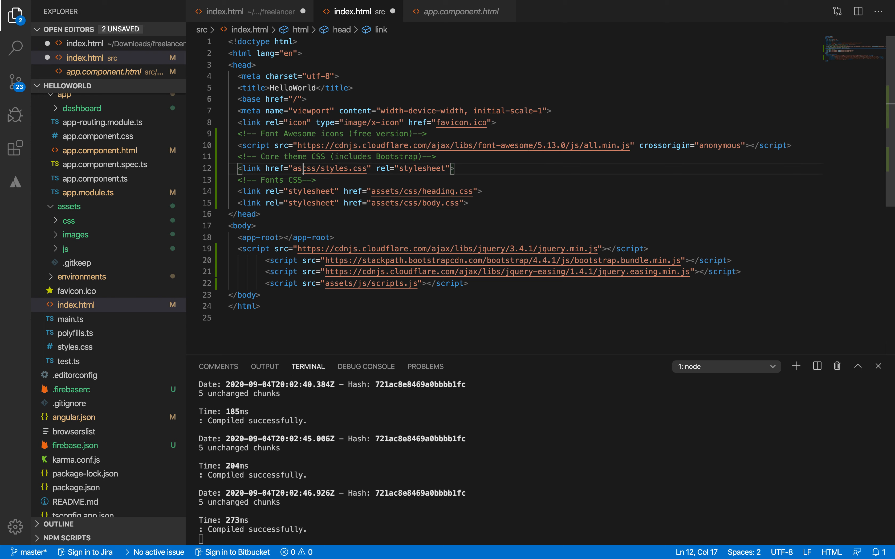
{"action": "key", "text": "super+s"}
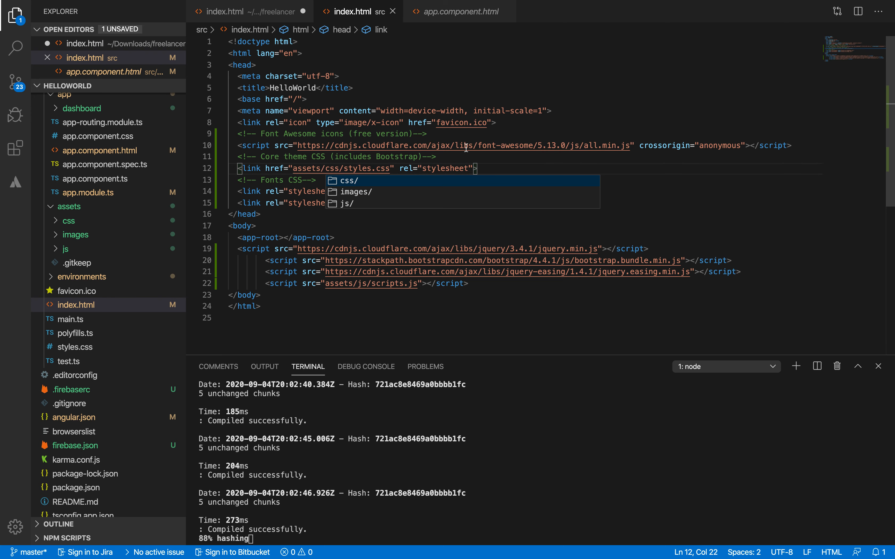
{"action": "left_click", "coordinate": [493, 145]}
{"action": "key", "text": "super+Tab"}
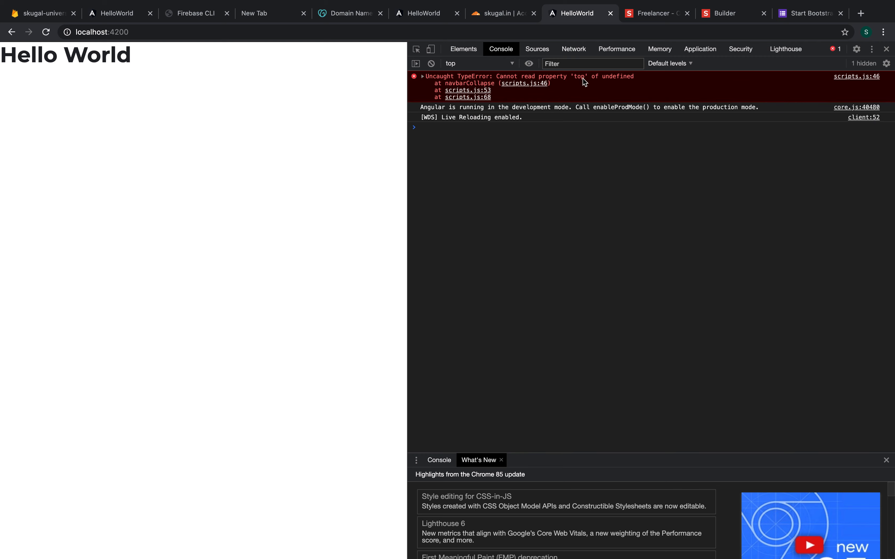
- Return to Visual Studio Code, comment out the assets/js/scripts.js script in src/index.html, save, and recheck the console in Chrome
{"action": "key", "text": "super+Tab"}
{"action": "left_click", "coordinate": [512, 284]}
{"action": "key", "text": "ctrl+slash"}
{"action": "key", "text": "ctrl+s"}
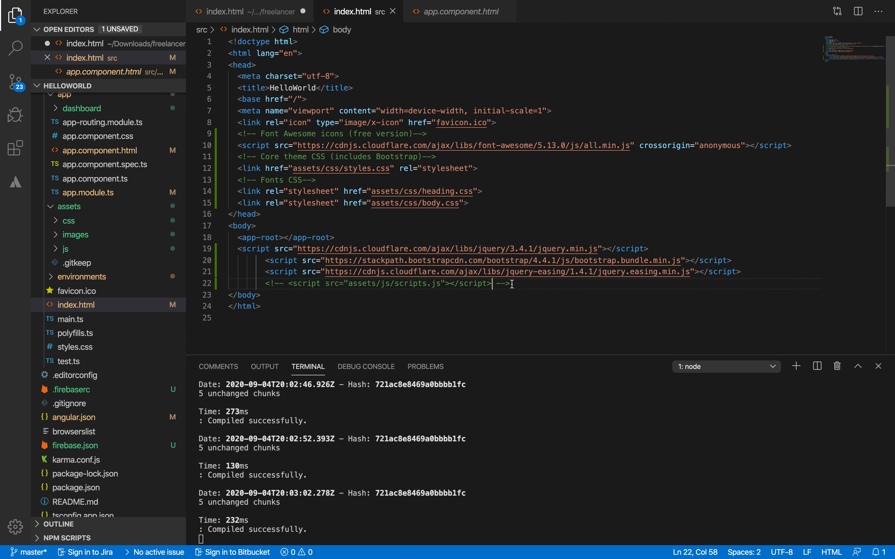
{"action": "key", "text": "super+Tab"}
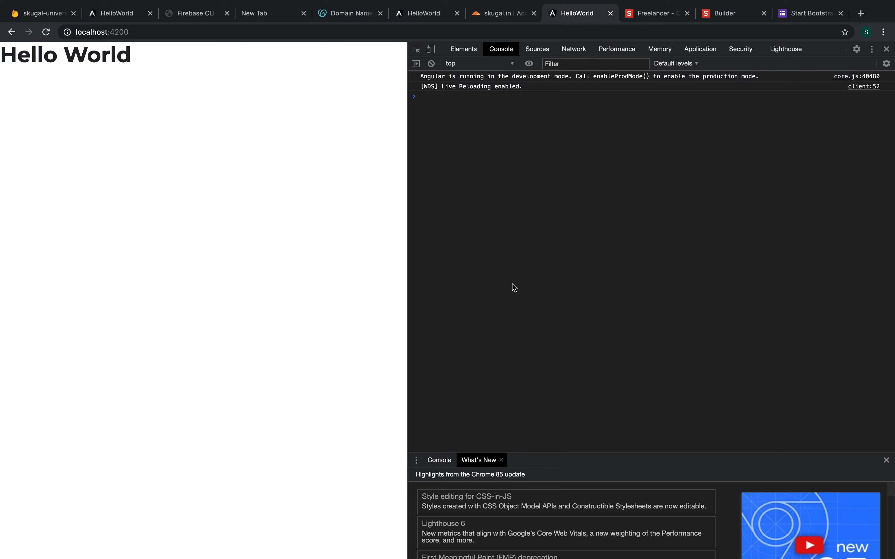
- In Visual Studio Code, copy id="page-top" from the freelancer template's body tag into the body tag of src/index.html and save
{"action": "key", "text": "super+Tab"}
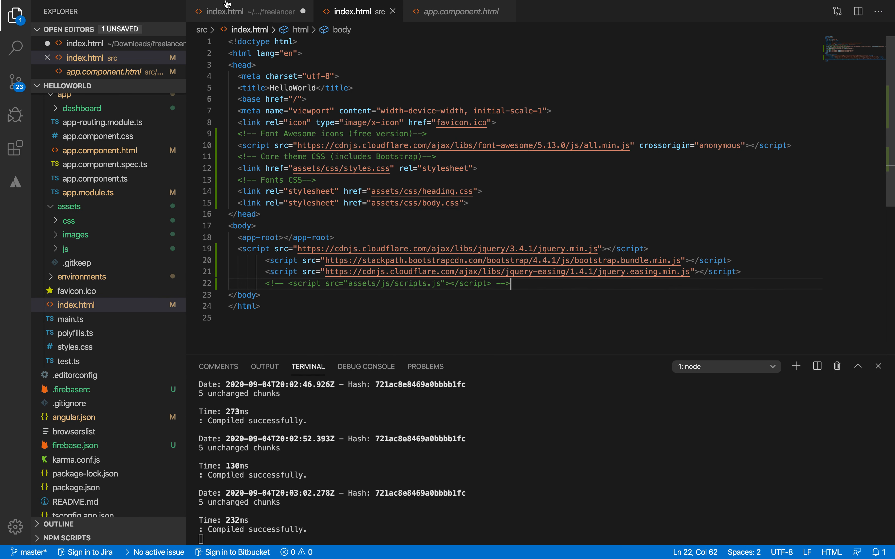
{"action": "left_click", "coordinate": [253, 13]}
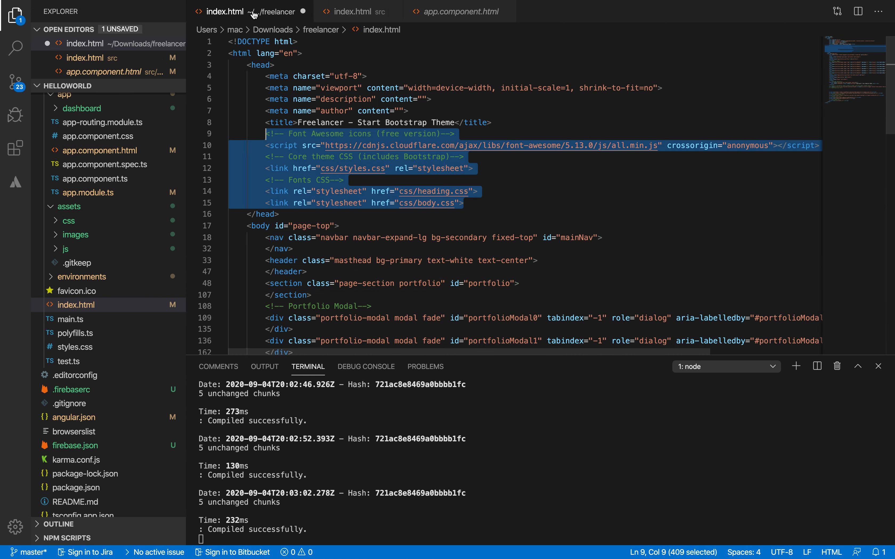
{"action": "scroll", "coordinate": [290, 251], "scroll_direction": "down", "scroll_amount": 3}
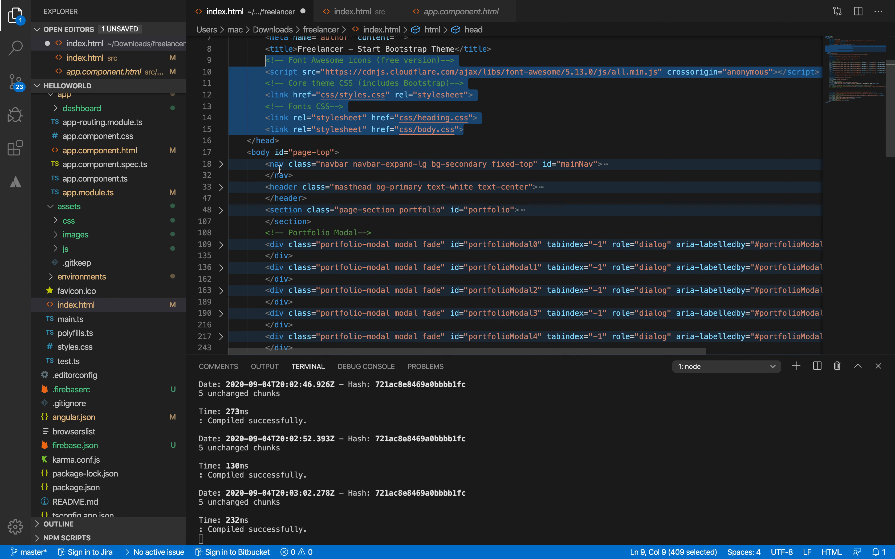
{"action": "left_click_drag", "start_coordinate": [275, 153], "coordinate": [336, 152]}
{"action": "key", "text": "super+c"}
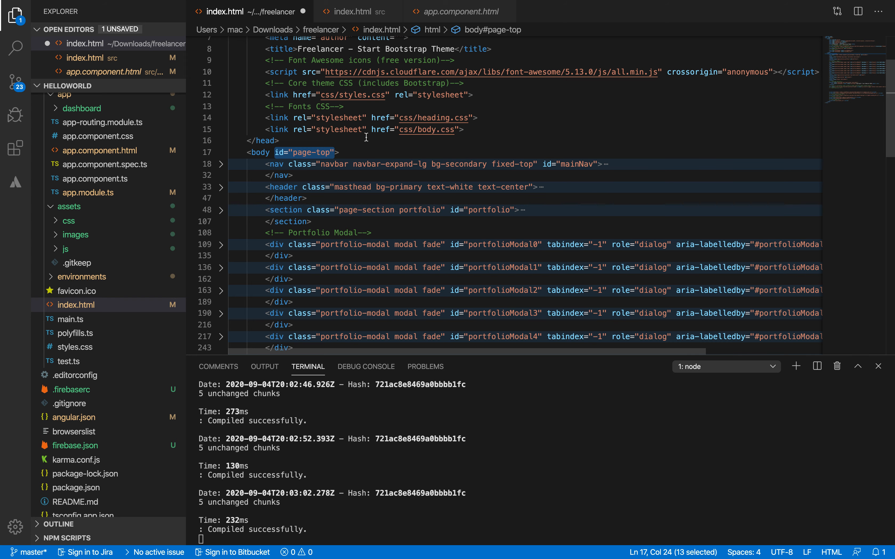
{"action": "left_click", "coordinate": [100, 308]}
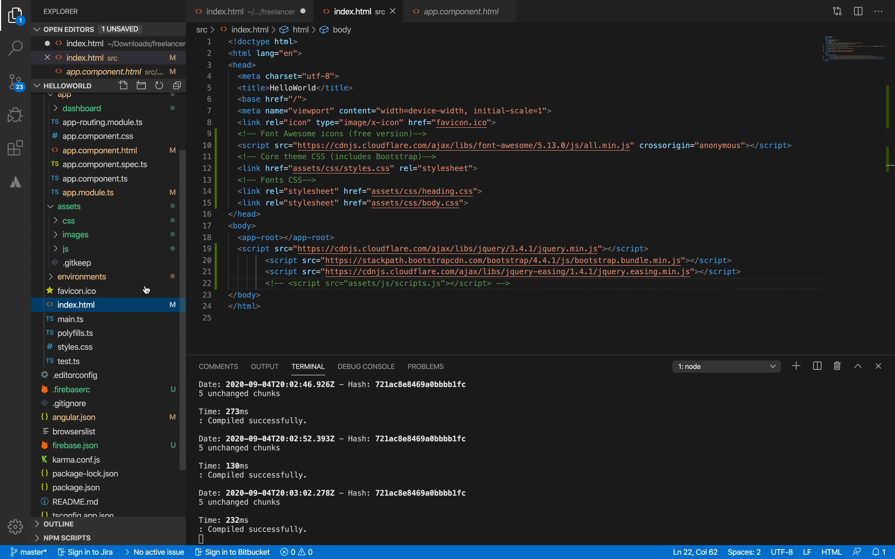
{"action": "left_click", "coordinate": [252, 225]}
{"action": "key", "text": "super+v"}
{"action": "key", "text": "super+s"}
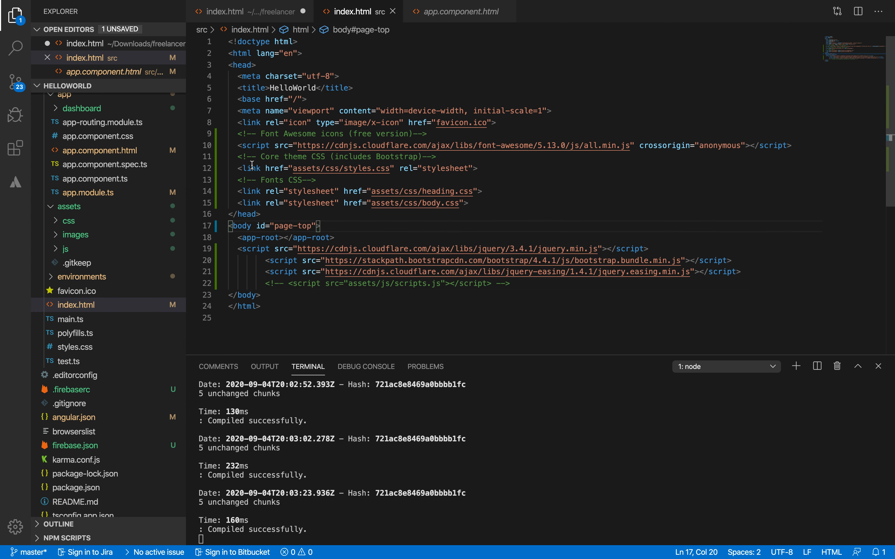
- Replace all of app.component.html with the template's body markup, from the mainNav nav element through the Bootstrap core JS comment, and save
{"action": "left_click", "coordinate": [237, 11]}
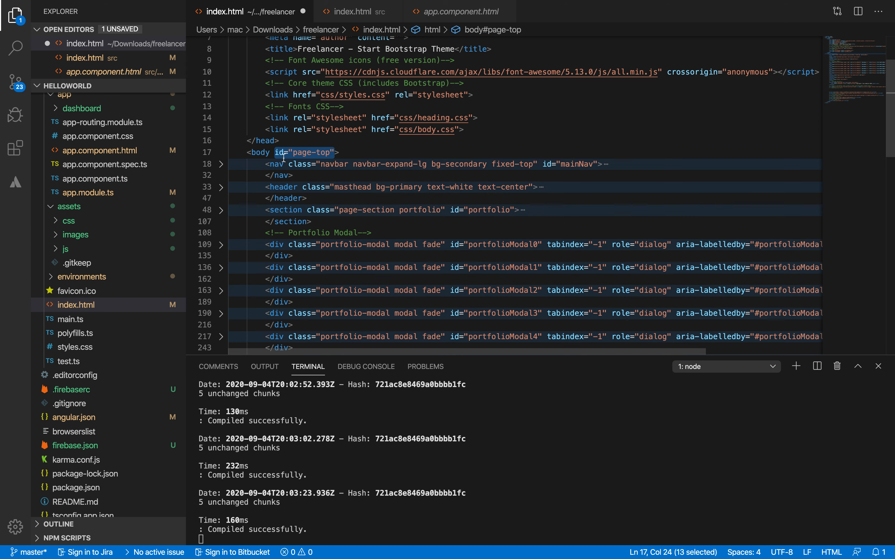
{"action": "left_click", "coordinate": [256, 163]}
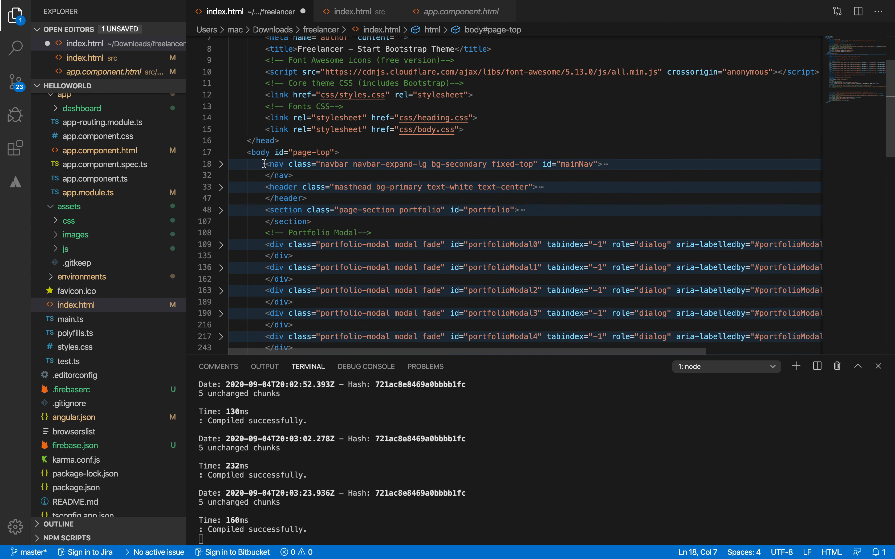
{"action": "left_click_drag", "start_coordinate": [263, 163], "coordinate": [401, 148]}
{"action": "scroll", "coordinate": [287, 268], "scroll_direction": "down", "scroll_amount": 15}
{"action": "scroll", "coordinate": [290, 272], "scroll_direction": "up", "scroll_amount": 5}
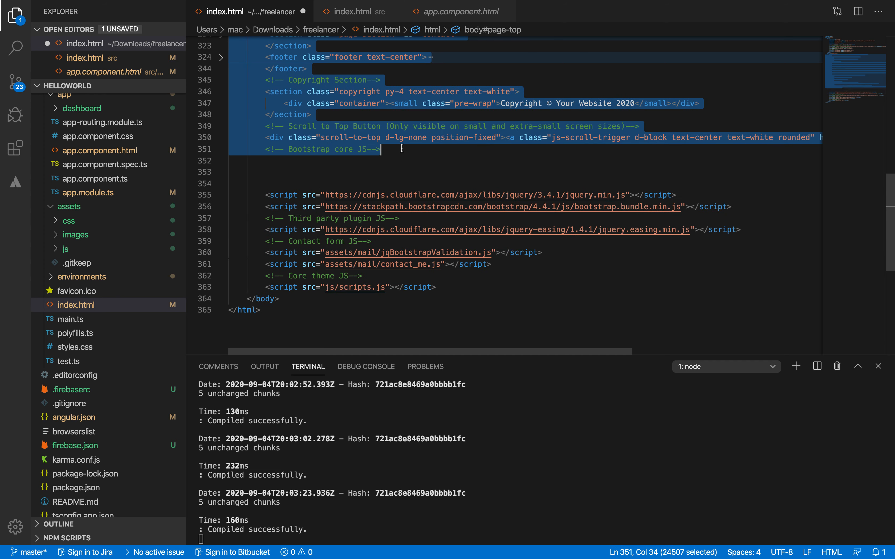
{"action": "scroll", "coordinate": [401, 148], "scroll_direction": "up", "scroll_amount": 6}
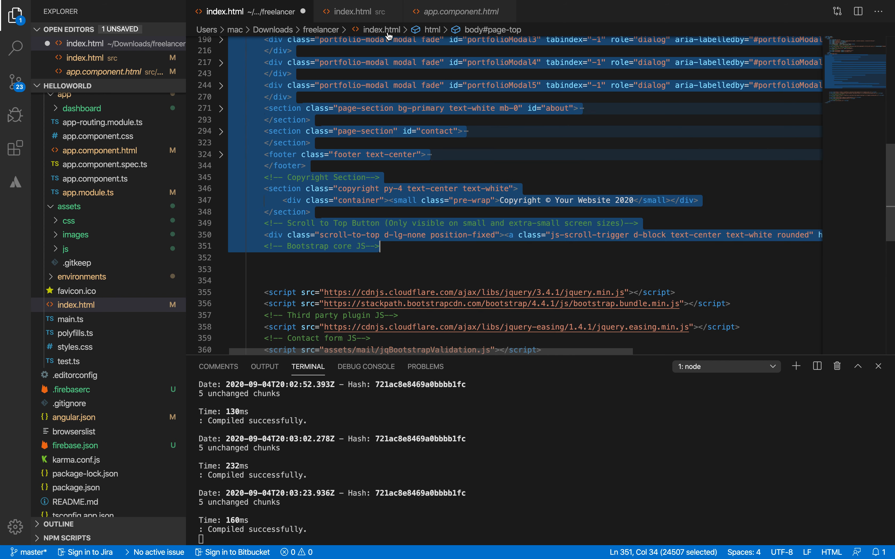
{"action": "scroll", "coordinate": [378, 110], "scroll_direction": "up", "scroll_amount": 4}
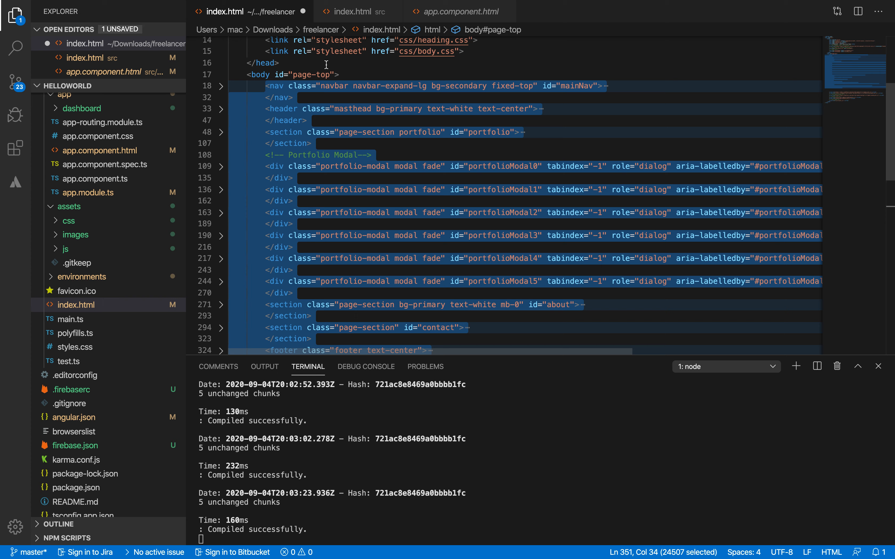
{"action": "left_click", "coordinate": [441, 19]}
{"action": "key", "text": "ctrl+a"}
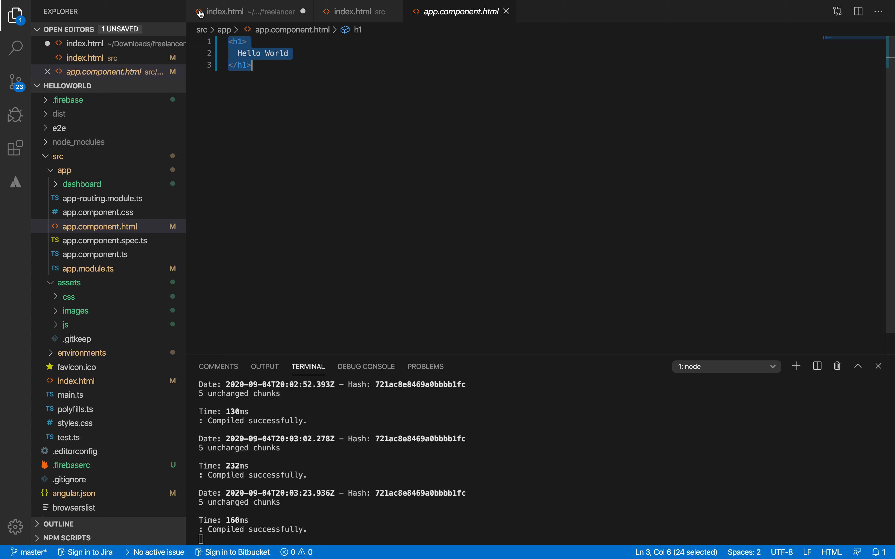
{"action": "left_click", "coordinate": [228, 15]}
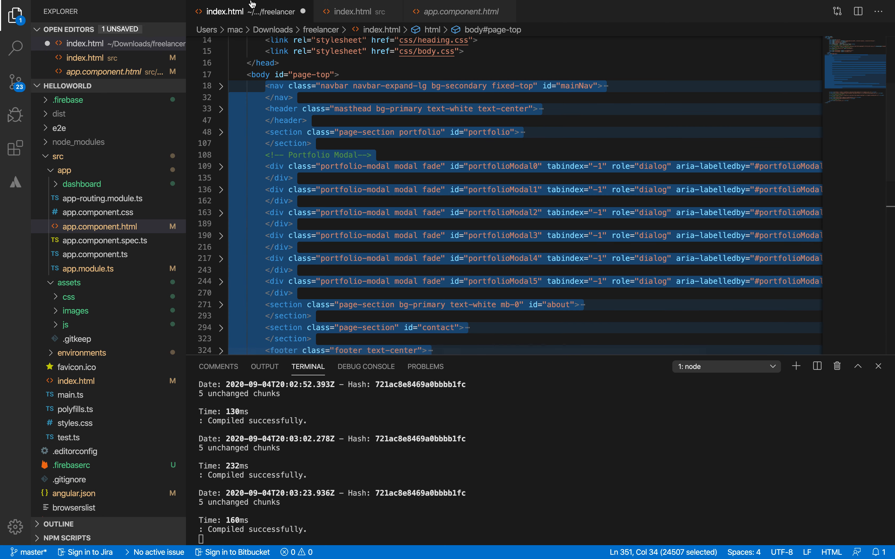
{"action": "left_click", "coordinate": [442, 19]}
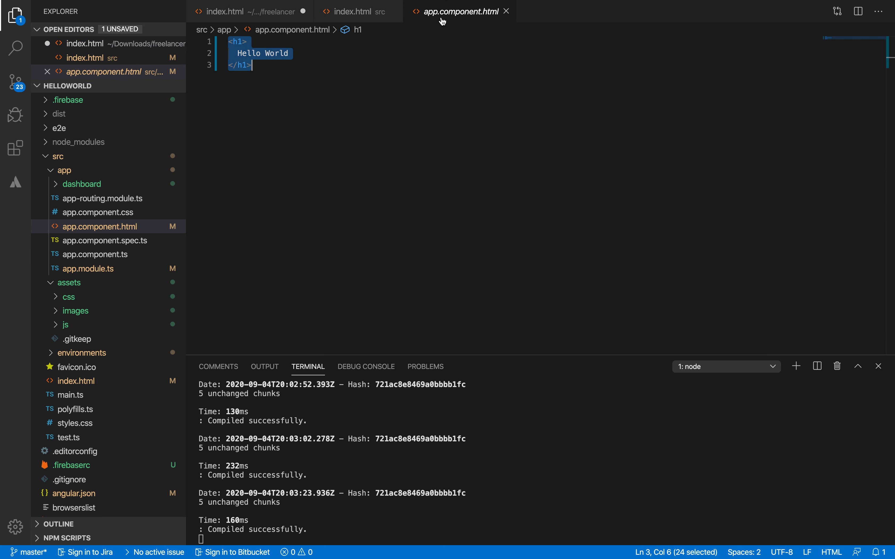
{"action": "key", "text": "ctrl+v"}
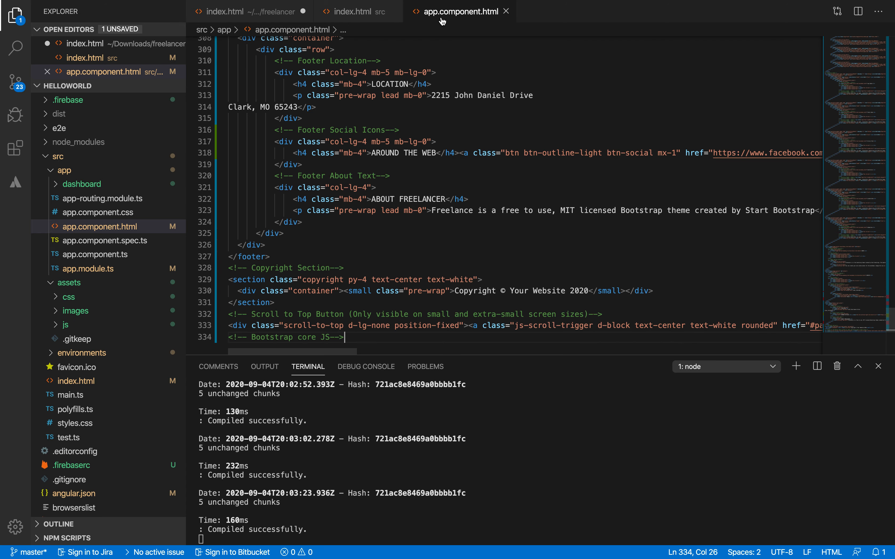
- Switch to Chrome to examine the page's console errors, comparing the requested image paths with the project's assets/images folder in Visual Studio Code
{"action": "key", "text": "super+Tab"}
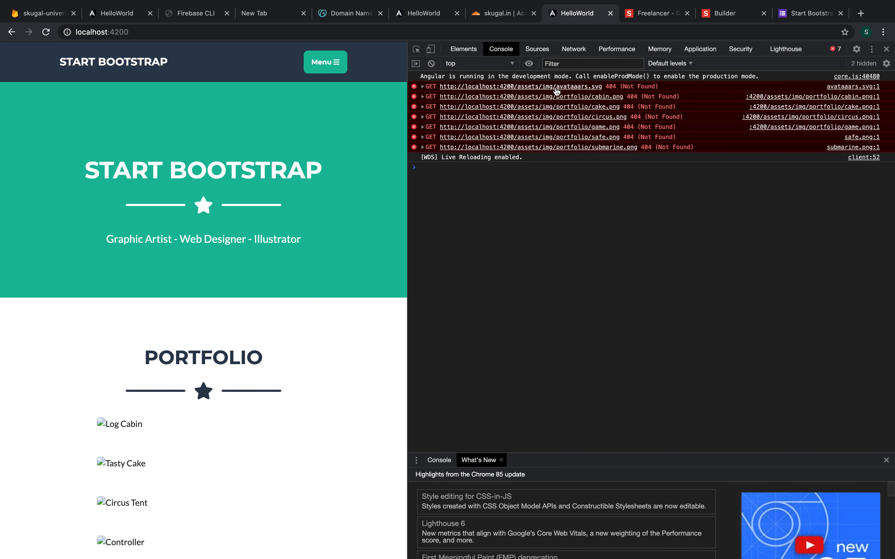
{"action": "key", "text": "ctrl+Left"}
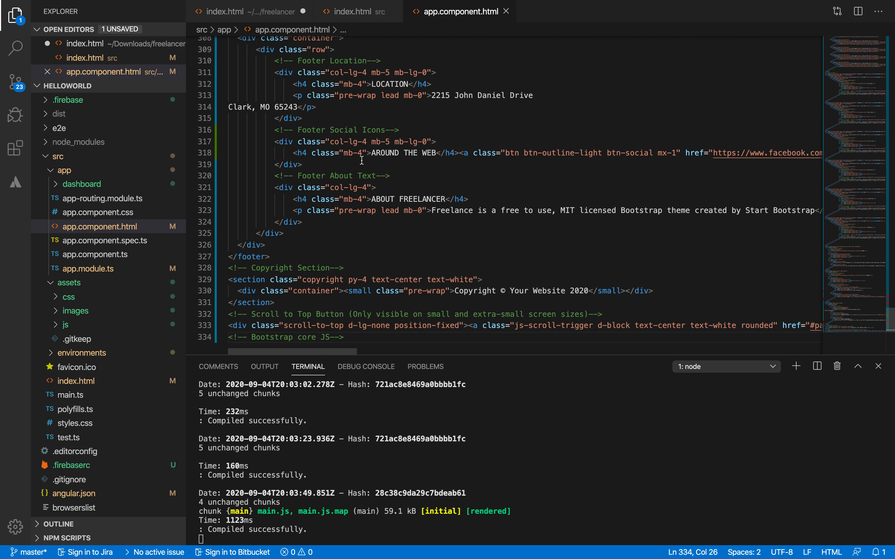
{"action": "left_click", "coordinate": [99, 314]}
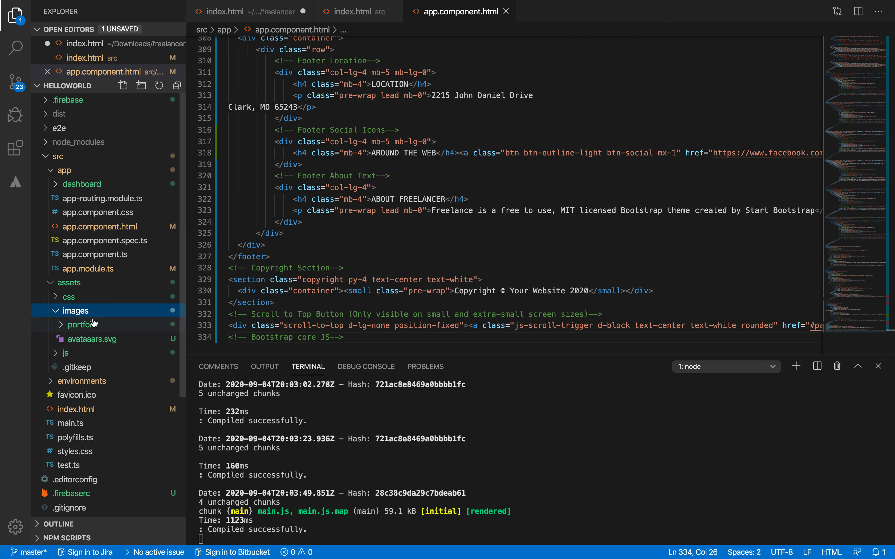
{"action": "key", "text": "ctrl+Right"}
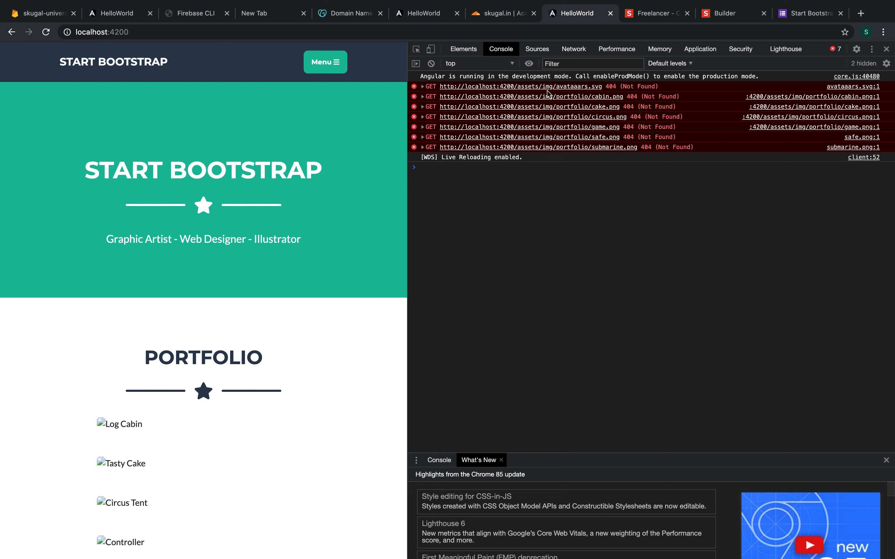
{"action": "key", "text": "ctrl+Left"}
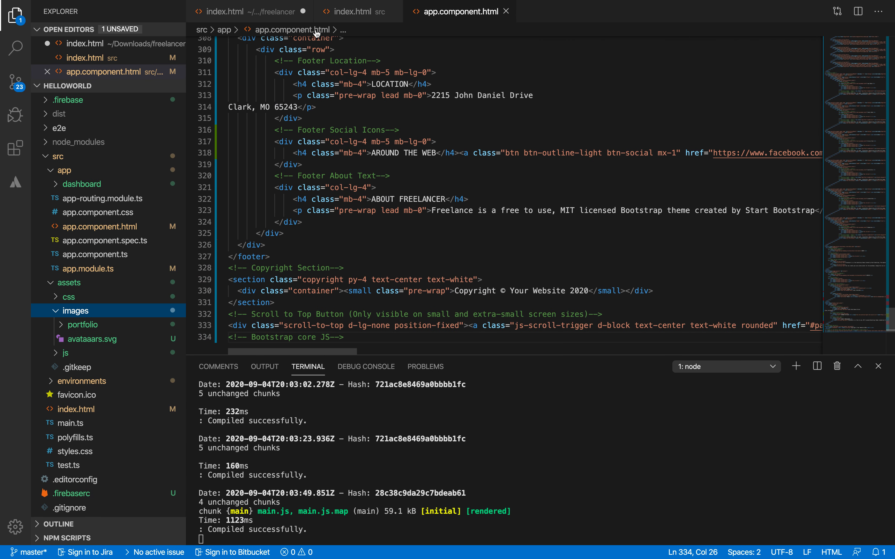
- Close the freelancer template's index.html without saving its changes, and close src/index.html as well
{"action": "left_click", "coordinate": [303, 12]}
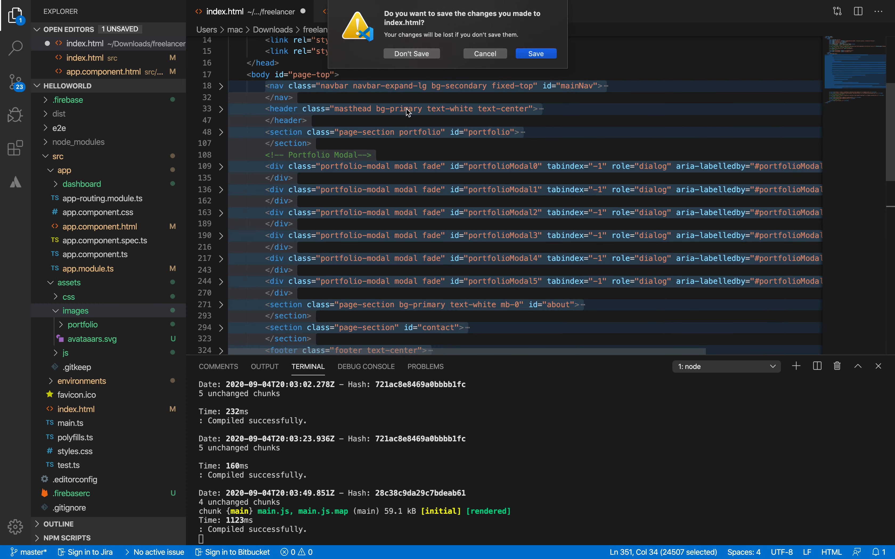
{"action": "left_click", "coordinate": [396, 52]}
{"action": "left_click", "coordinate": [278, 16]}
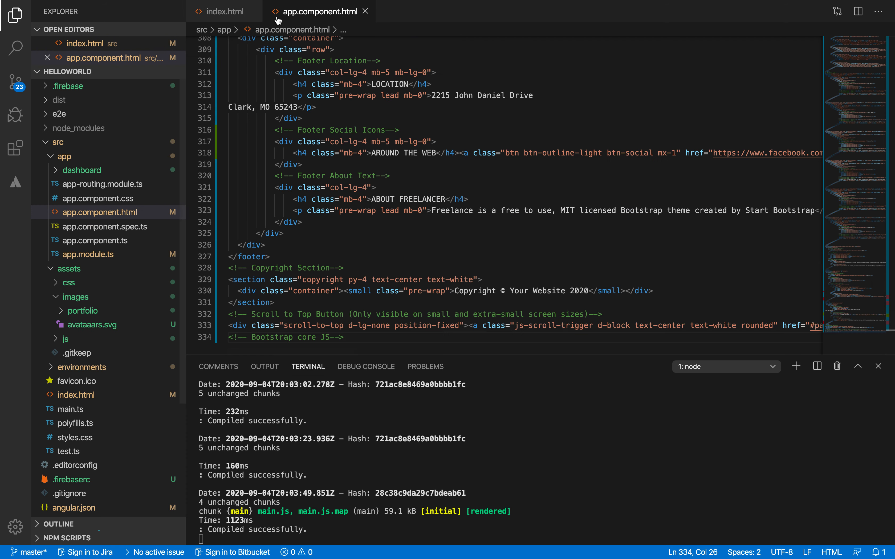
{"action": "left_click", "coordinate": [252, 12]}
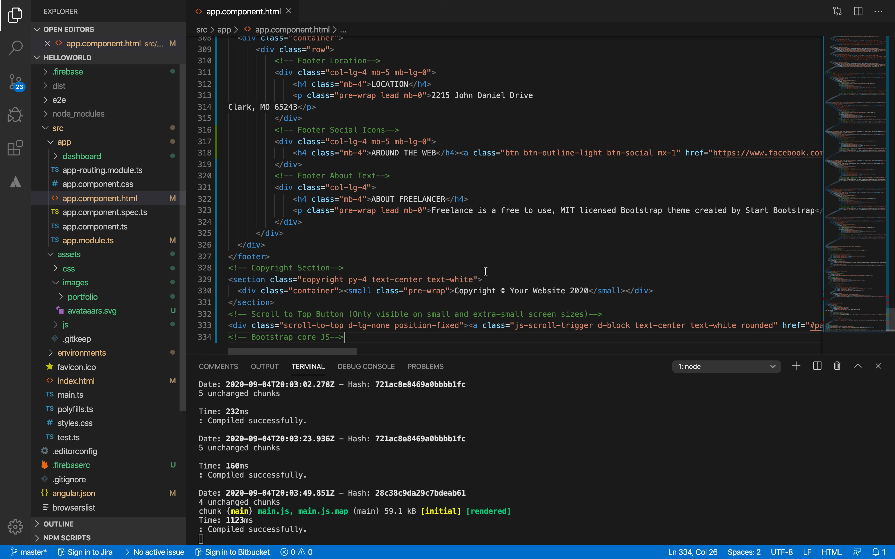
- Shrink the terminal area and search app.component.html for "assets/img, including the opening quotation mark
{"action": "left_click", "coordinate": [517, 353]}
{"action": "left_click_drag", "start_coordinate": [517, 354], "coordinate": [2, 492]}
{"action": "scroll", "coordinate": [294, 385], "scroll_direction": "up", "scroll_amount": 20}
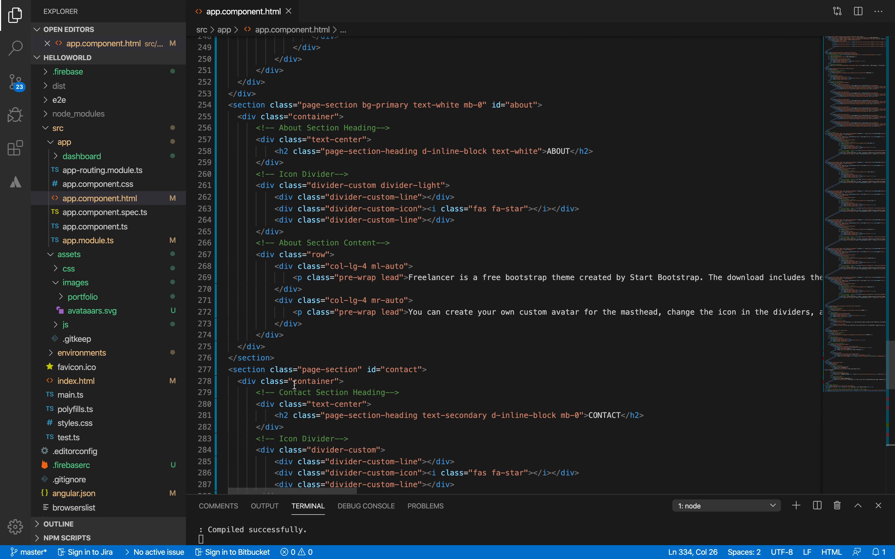
{"action": "left_click", "coordinate": [563, 246]}
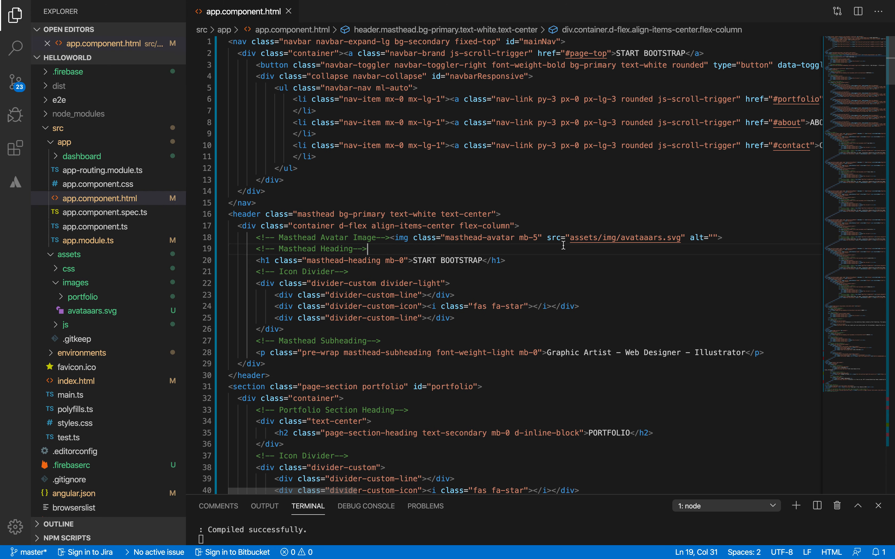
{"action": "key", "text": "super+f"}
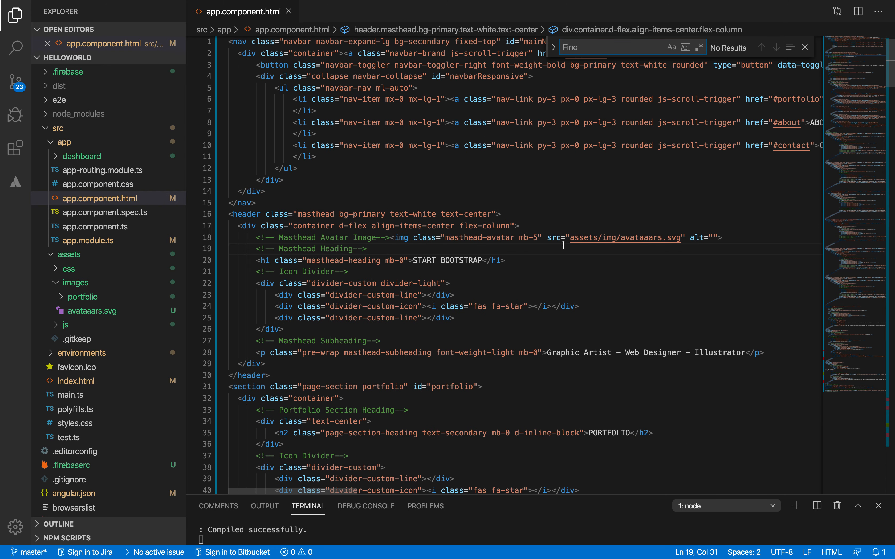
{"action": "type", "text": "img"}
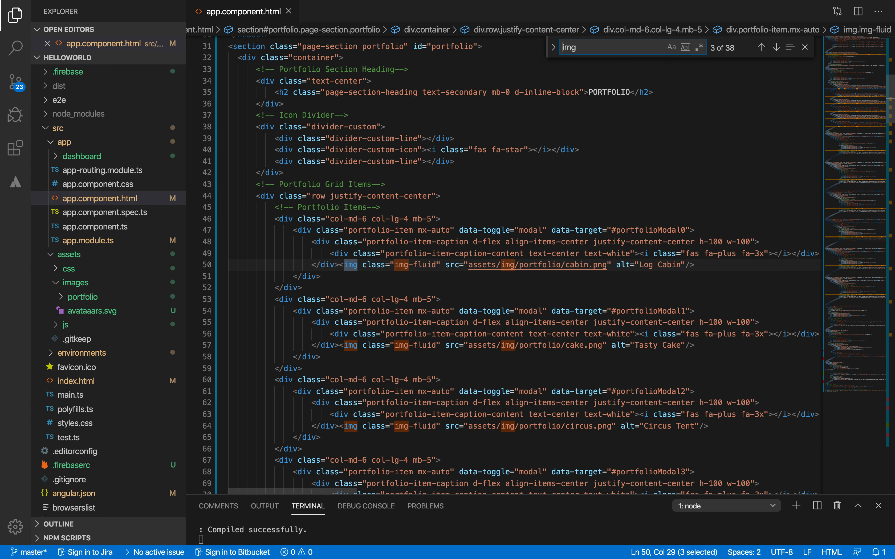
{"action": "type", "text": "/"}
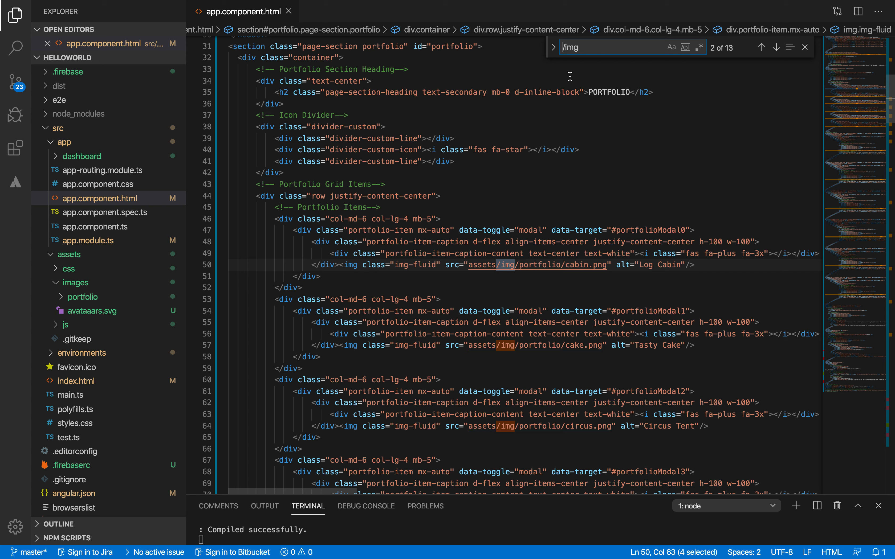
{"action": "type", "text": "assets"}
{"action": "type", "text": "\""}
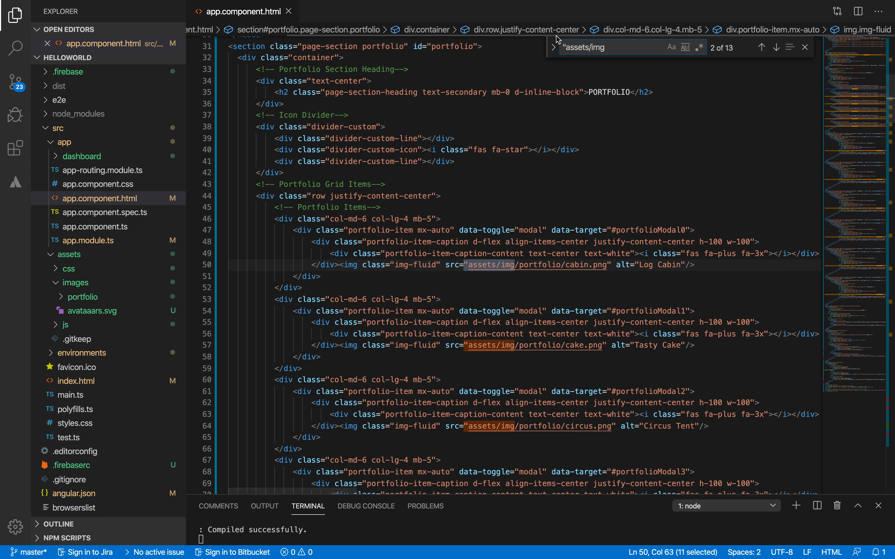
- Replace every "assets/img match in app.component.html with "assets/images, and save the file
{"action": "left_click", "coordinate": [553, 47]}
{"action": "triple_click", "coordinate": [575, 48]}
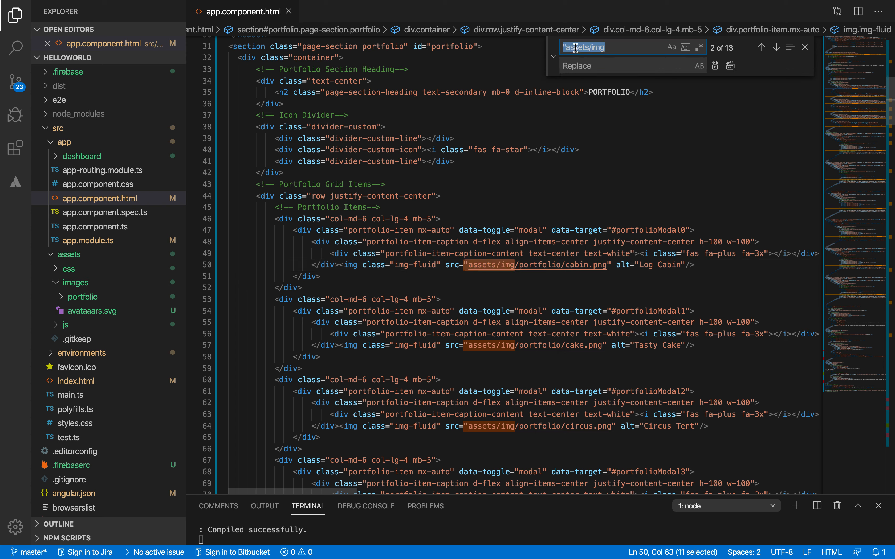
{"action": "key", "text": "ctrl+c"}
{"action": "left_click", "coordinate": [576, 61]}
{"action": "key", "text": "ctrl+v"}
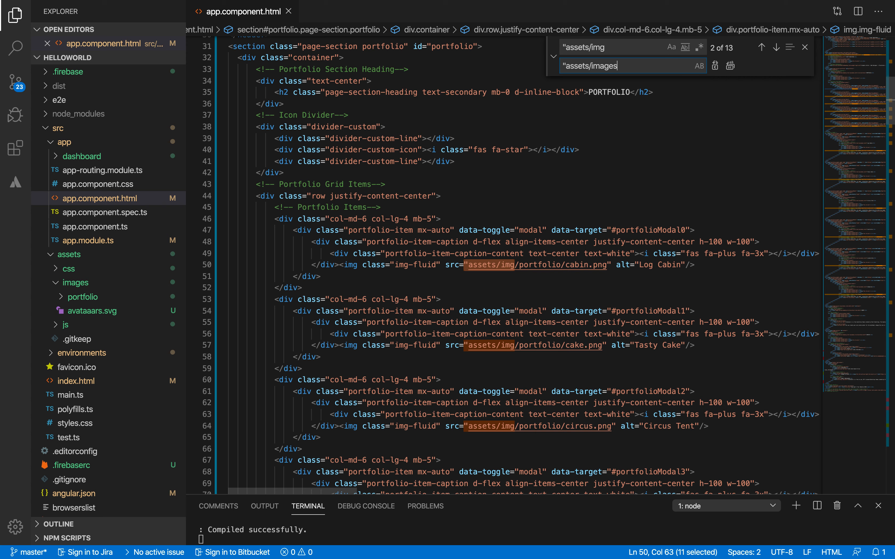
{"action": "left_click", "coordinate": [731, 66]}
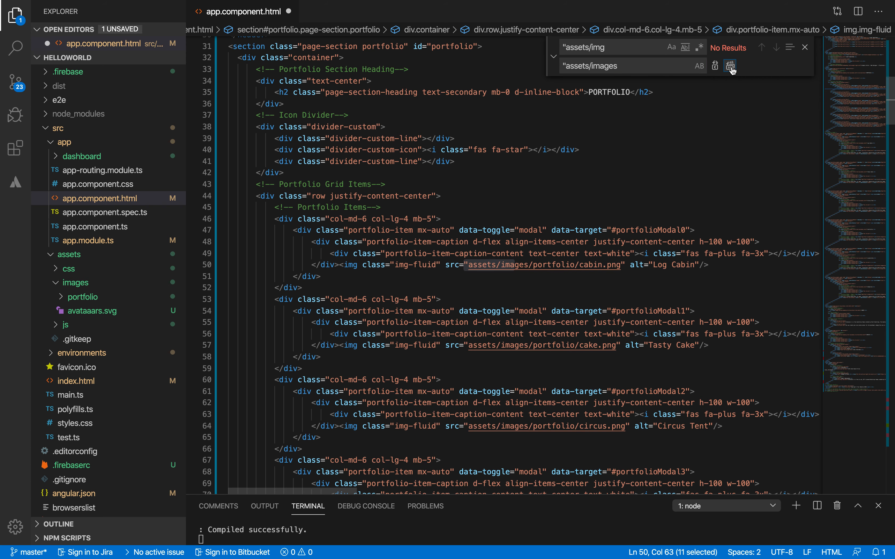
{"action": "left_click", "coordinate": [674, 177]}
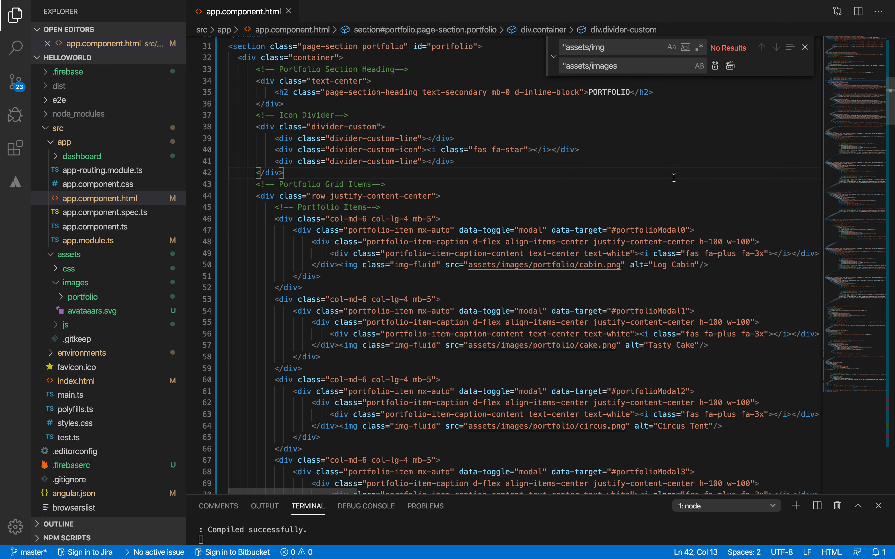
- Switch to Chrome, close the developer tools, and check the localhost:4200 page from masthead to footer
{"action": "key", "text": "super+Tab"}
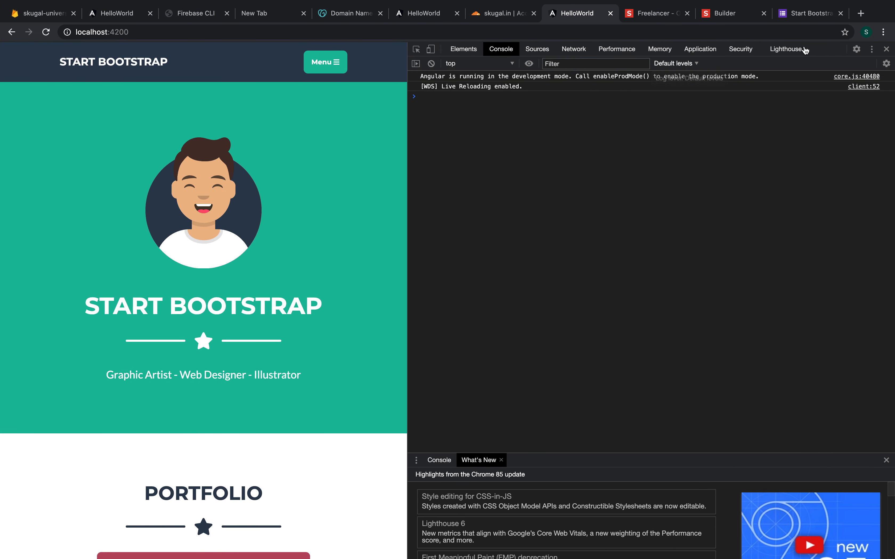
{"action": "left_click", "coordinate": [886, 49]}
{"action": "scroll", "coordinate": [553, 425], "scroll_direction": "down", "scroll_amount": 1}
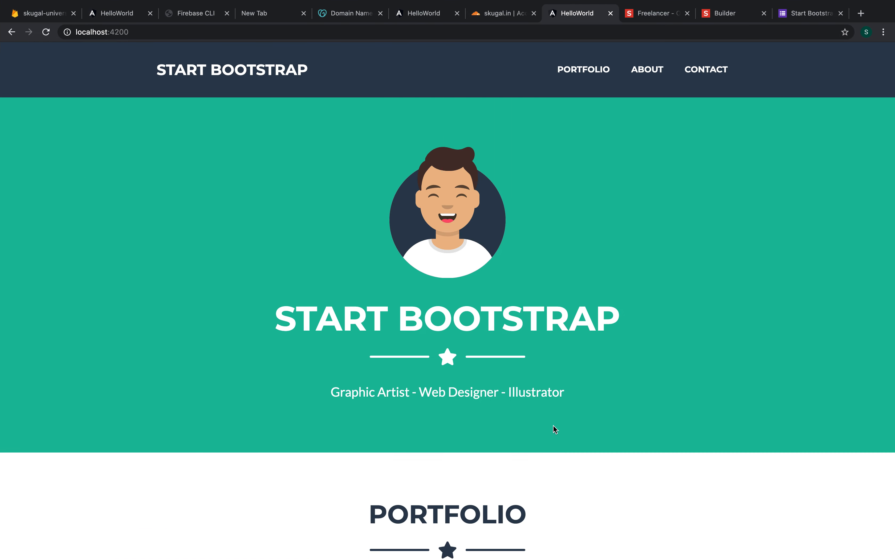
{"action": "scroll", "coordinate": [553, 425], "scroll_direction": "down", "scroll_amount": 20}
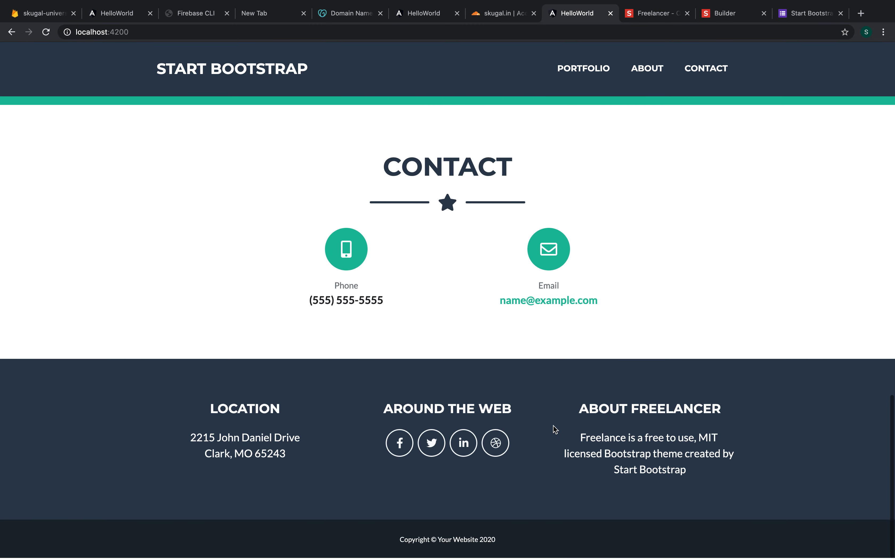
{"action": "scroll", "coordinate": [553, 425], "scroll_direction": "up", "scroll_amount": 20}
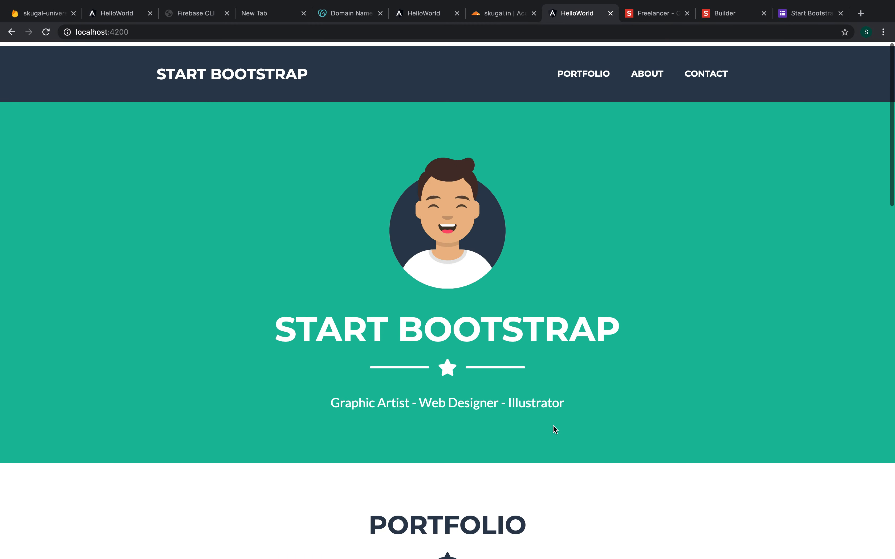
- Switch to Visual Studio Code and run ng build --prod in the second terminal, zsh
{"action": "key", "text": "super+Tab"}
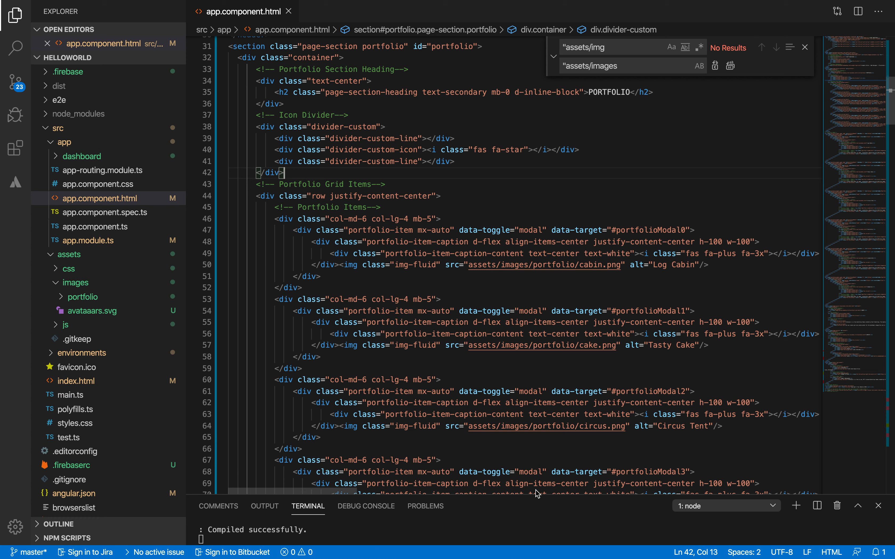
{"action": "left_click_drag", "start_coordinate": [538, 495], "coordinate": [565, 325]}
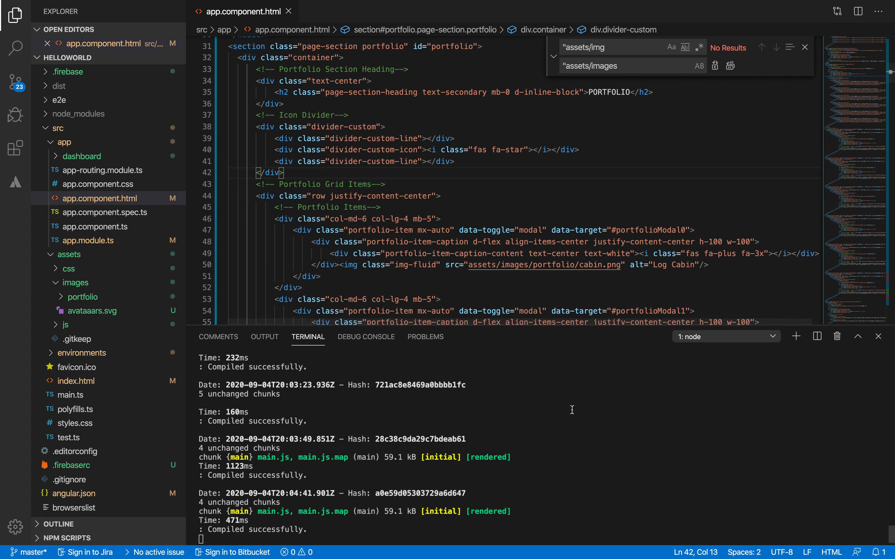
{"action": "left_click", "coordinate": [728, 340]}
{"action": "left_click", "coordinate": [731, 352]}
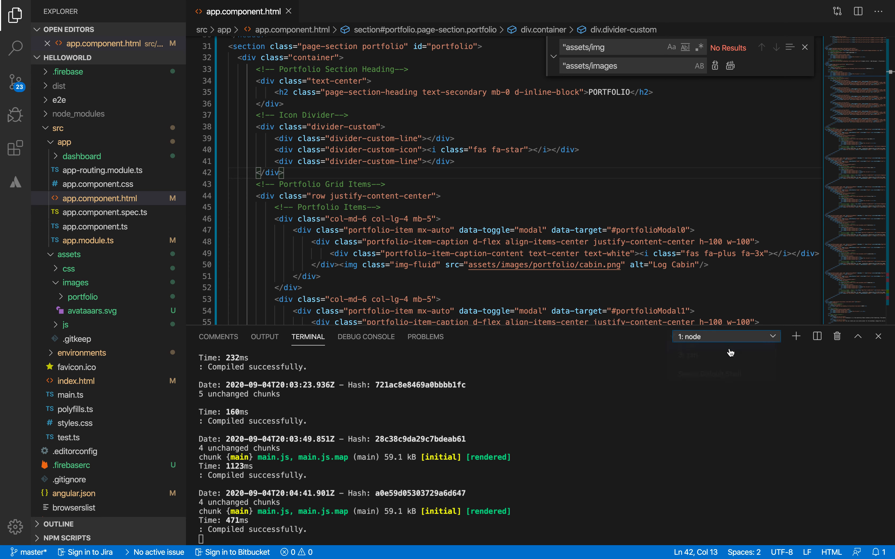
{"action": "type", "text": "ng bu"}
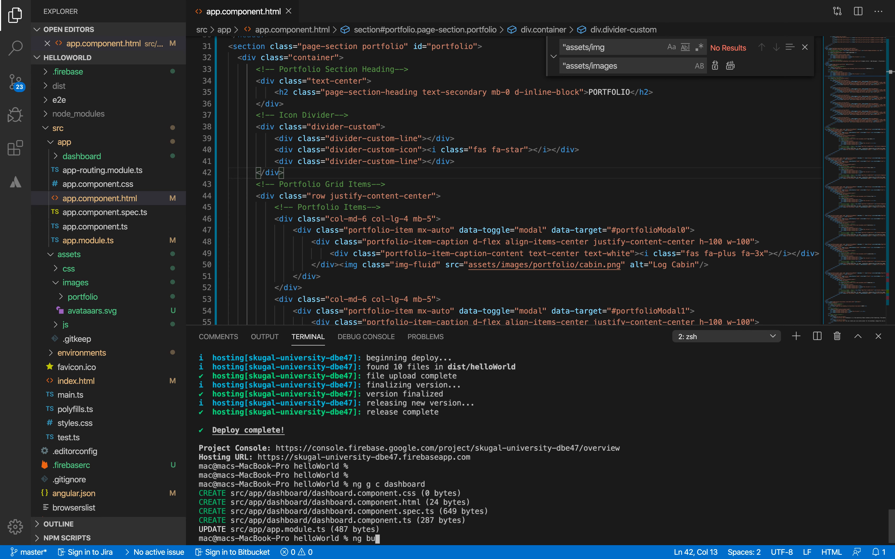
{"action": "type", "text": "ild --prod"}
{"action": "key", "text": "Return"}
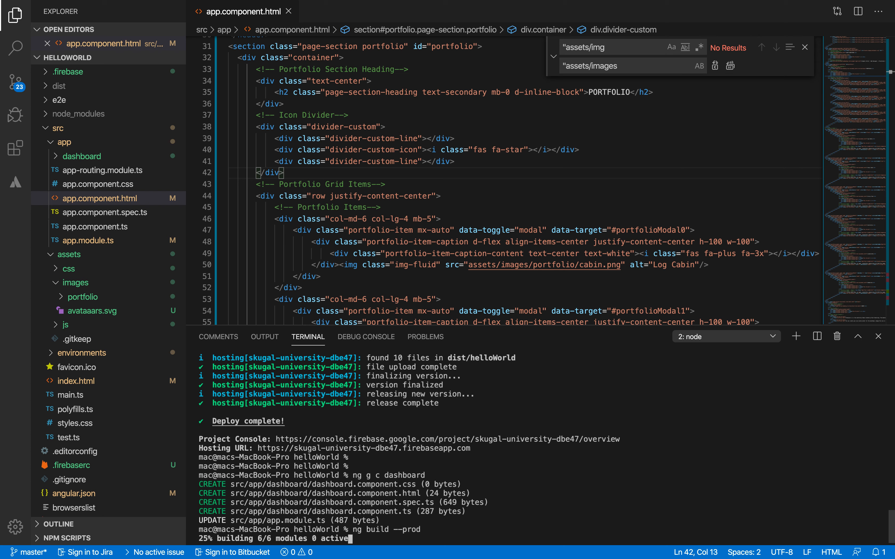
- Look over the localhost:4200 page in Chrome, and expand the dist/helloWorld build folder in Visual Studio Code
{"action": "key", "text": "ctrl+Right"}
{"action": "scroll", "coordinate": [353, 379], "scroll_direction": "down", "scroll_amount": 5}
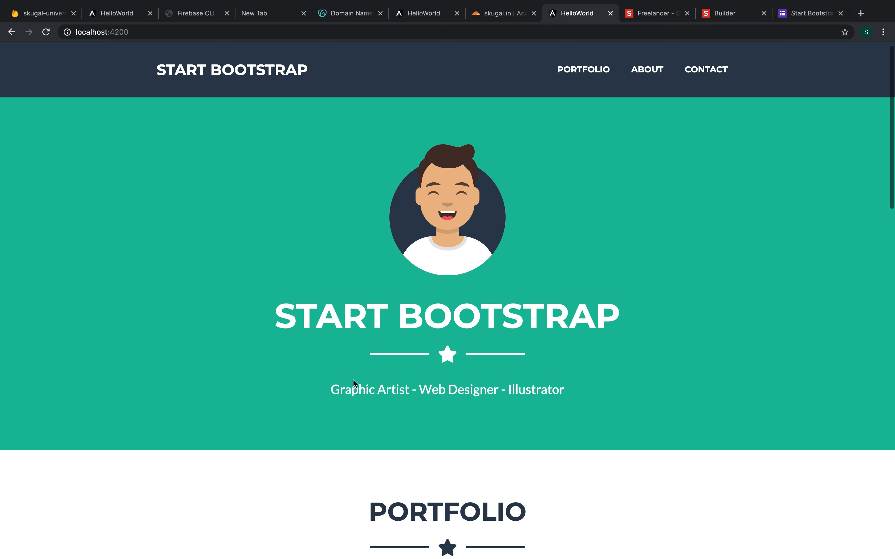
{"action": "scroll", "coordinate": [354, 380], "scroll_direction": "down", "scroll_amount": 2}
{"action": "scroll", "coordinate": [317, 223], "scroll_direction": "up", "scroll_amount": 8}
{"action": "scroll", "coordinate": [437, 283], "scroll_direction": "down", "scroll_amount": 9}
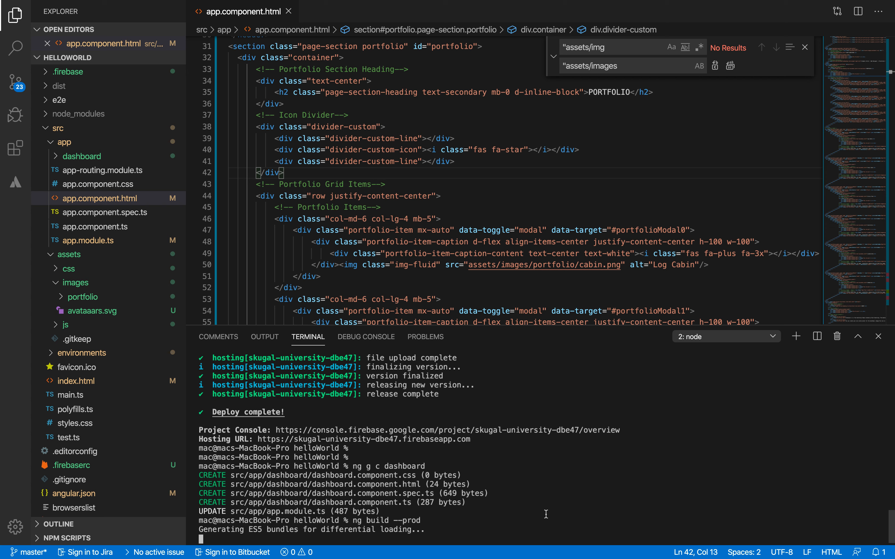
{"action": "left_click", "coordinate": [92, 89]}
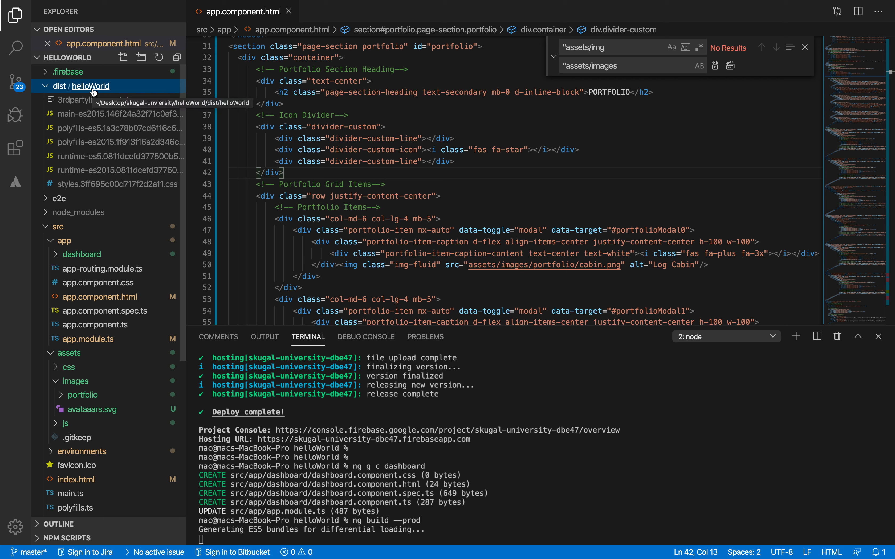
- Switch to Chrome to review the Firebase Hosting domains and the Cloudflare DNS records for skugal.in
{"action": "key", "text": "ctrl+Right"}
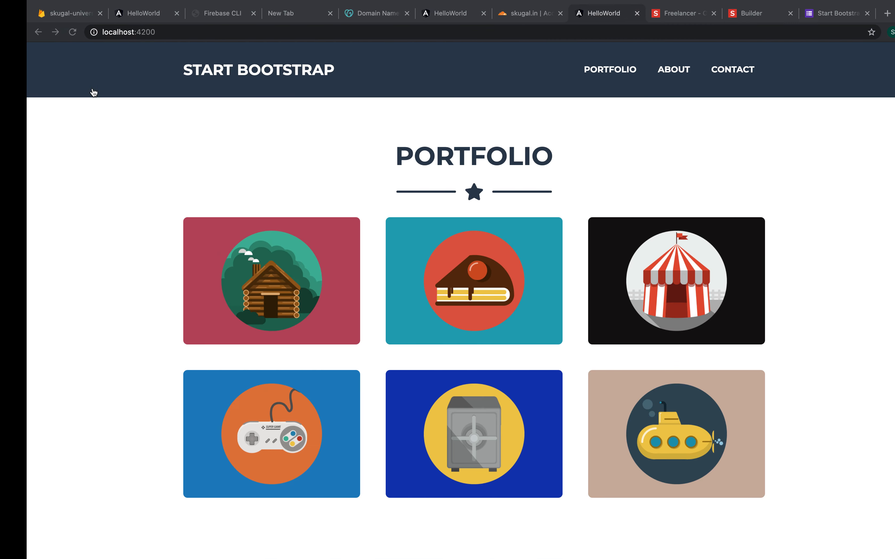
{"action": "left_click", "coordinate": [69, 20]}
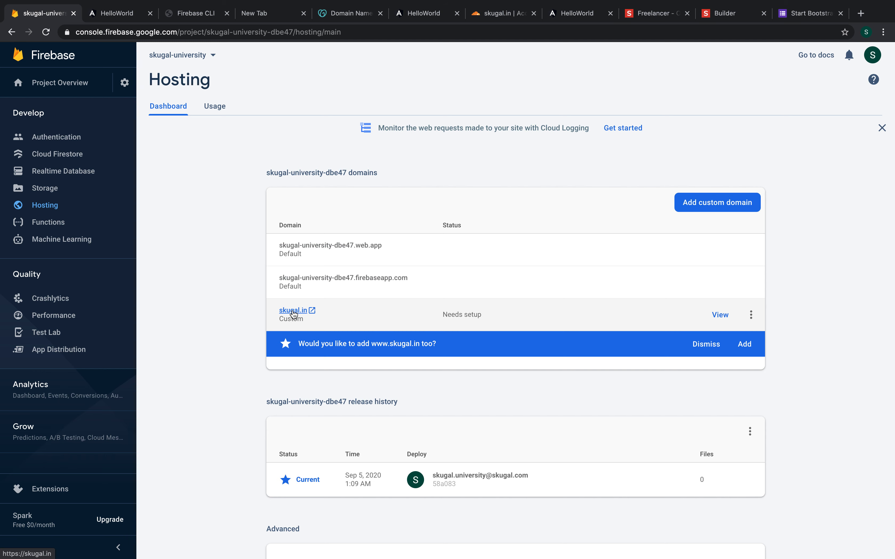
{"action": "left_click", "coordinate": [501, 13]}
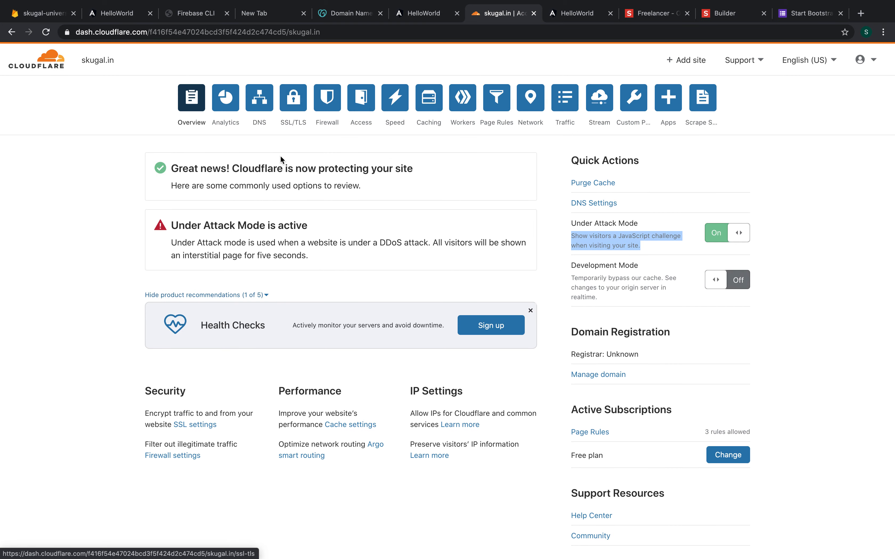
{"action": "left_click", "coordinate": [304, 109]}
{"action": "left_click", "coordinate": [261, 109]}
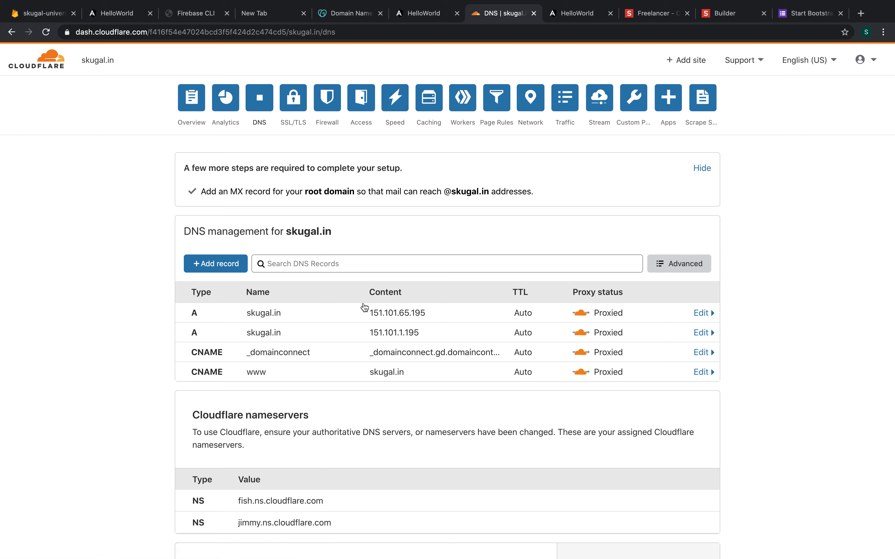
{"action": "left_click", "coordinate": [40, 16]}
- Switch to Visual Studio Code and run firebase deploy --only hosting in the terminal
{"action": "key", "text": "ctrl+Left"}
{"action": "left_click", "coordinate": [564, 413]}
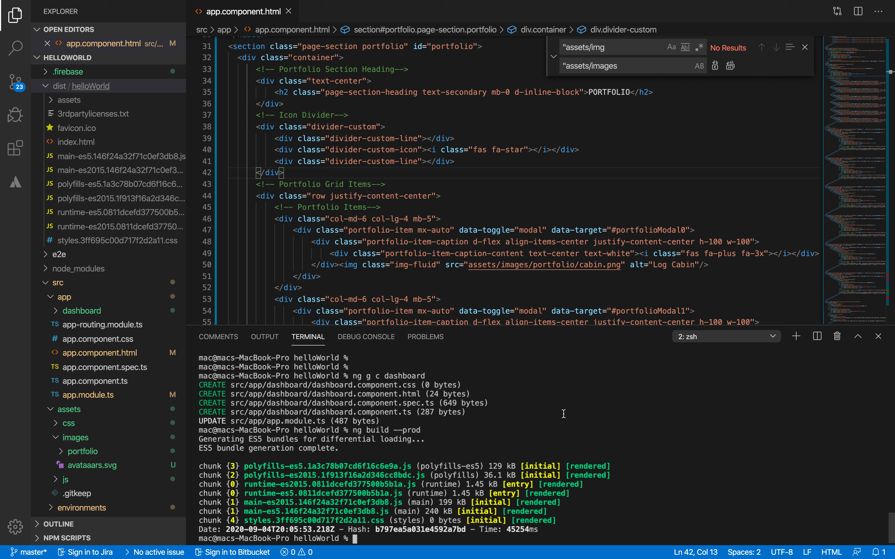
{"action": "key", "text": "Return"}
{"action": "type", "text": "firebad"}
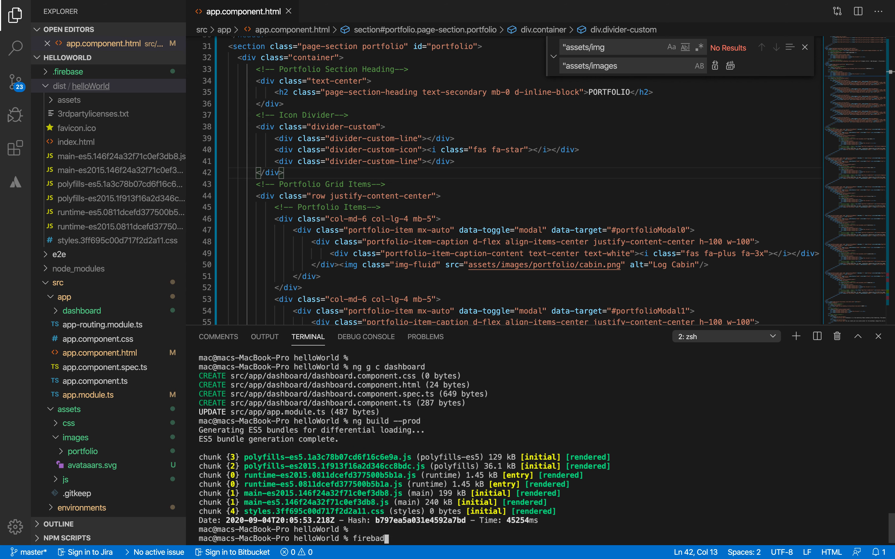
{"action": "type", "text": "e deploy --onnly"}
{"action": "key", "text": "BackSpace"}
{"action": "key", "text": "BackSpace"}
{"action": "key", "text": "BackSpace"}
{"action": "type", "text": "ly hosting"}
{"action": "key", "text": "Return"}
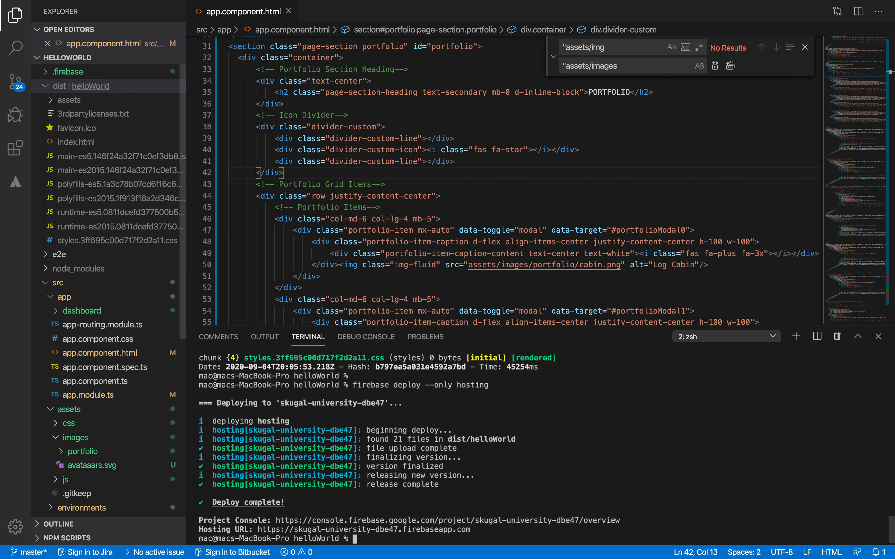
- Switch to Chrome, load skugal.in in the empty tab, reload it, and look through the deployed page
{"action": "key", "text": "ctrl+Right"}
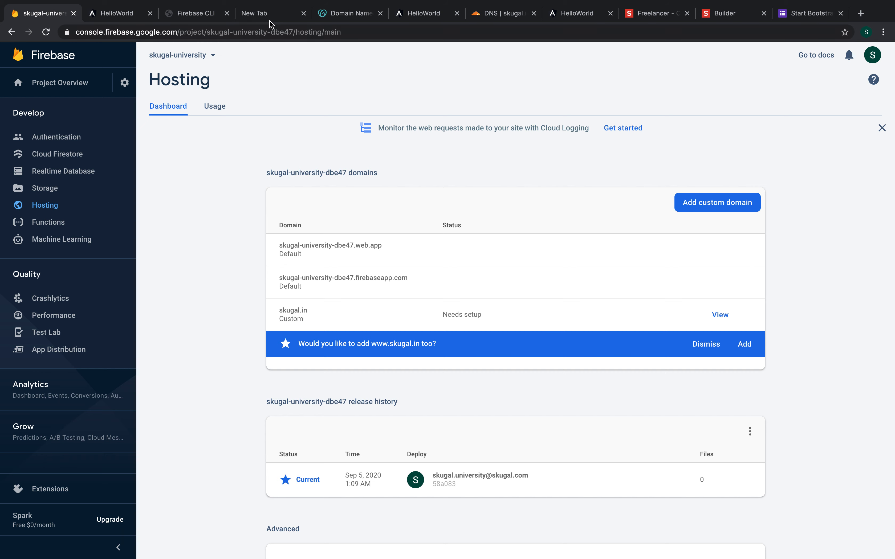
{"action": "left_click", "coordinate": [270, 21]}
{"action": "type", "text": "skug"}
{"action": "key", "text": "Return"}
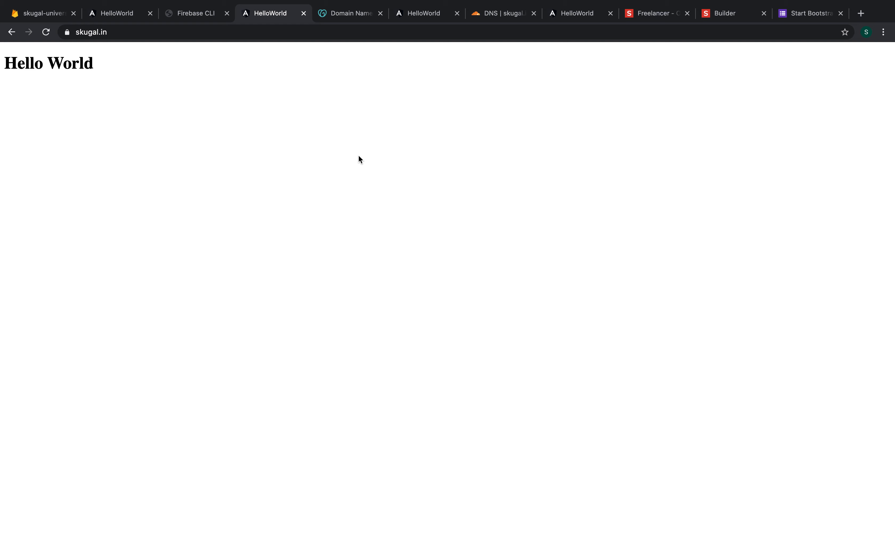
{"action": "key", "text": "super+r"}
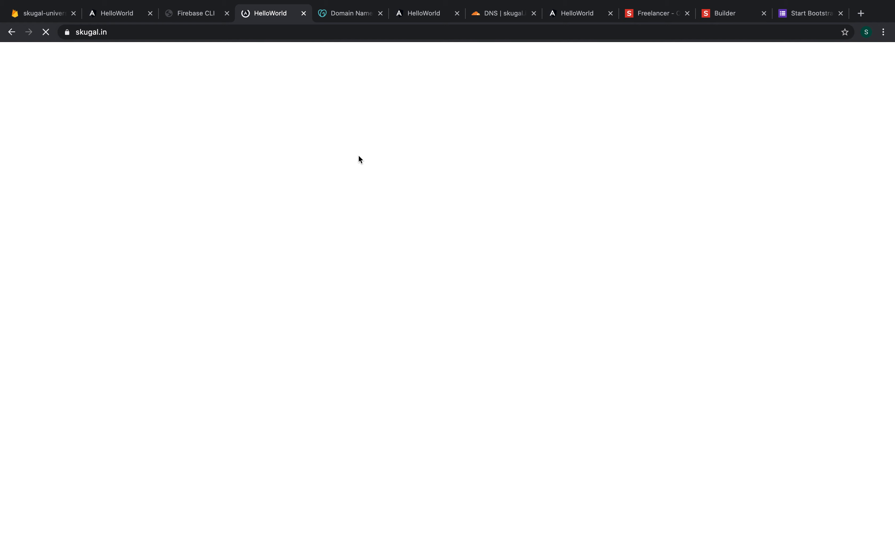
{"action": "scroll", "coordinate": [358, 155], "scroll_direction": "down", "scroll_amount": 10}
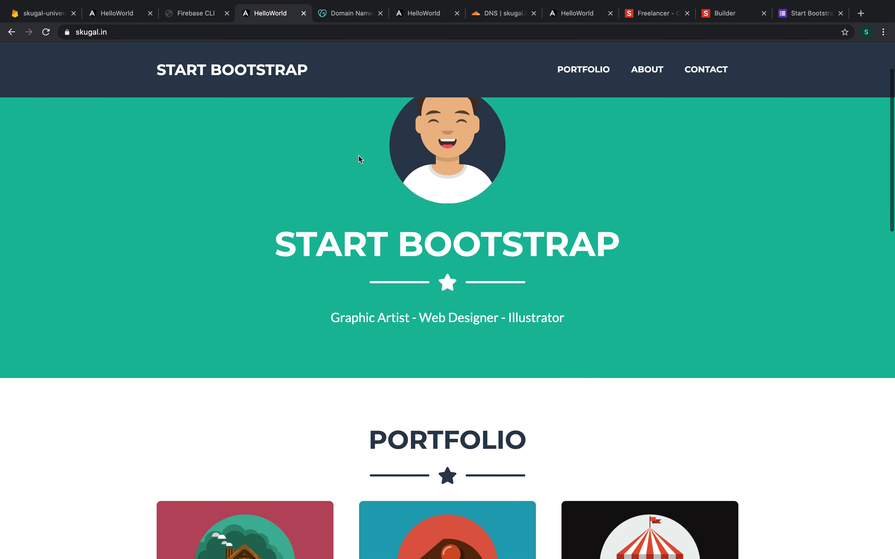
{"action": "scroll", "coordinate": [358, 155], "scroll_direction": "down", "scroll_amount": 10}
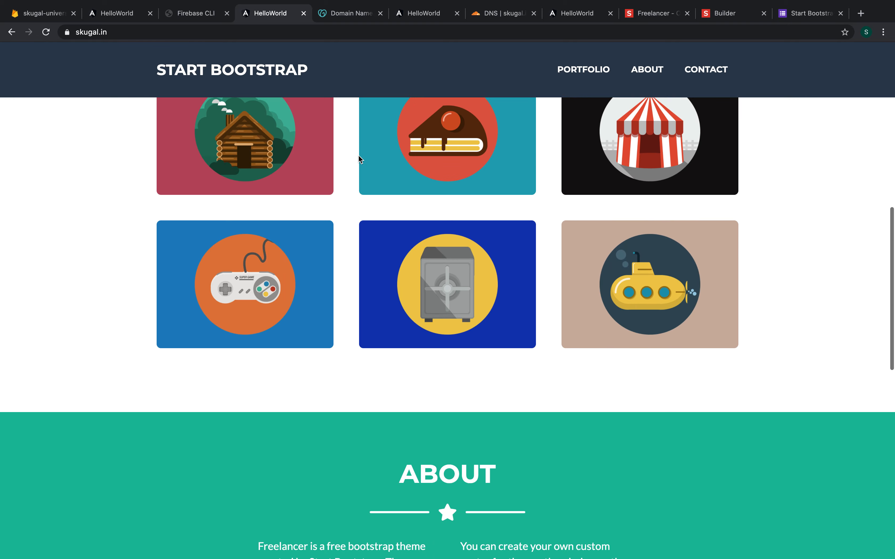
{"action": "scroll", "coordinate": [457, 99], "scroll_direction": "up", "scroll_amount": 10}
{"action": "scroll", "coordinate": [459, 119], "scroll_direction": "up", "scroll_amount": 10}
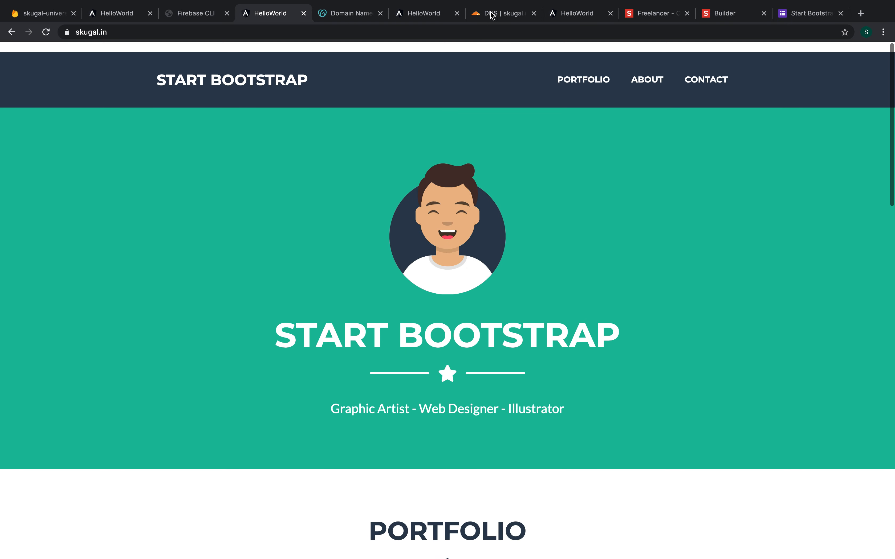
- Open a new incognito window, load skugal.in, and look through the deployed page from the header to the footer and back
{"action": "scroll", "coordinate": [459, 119], "scroll_direction": "down", "scroll_amount": 1}
{"action": "left_click", "coordinate": [496, 13]}
{"action": "left_click", "coordinate": [883, 32]}
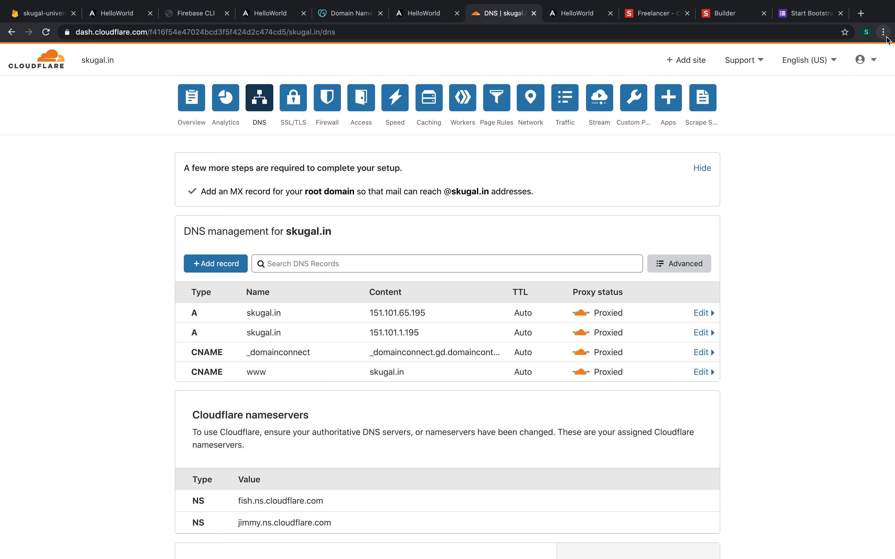
{"action": "left_click", "coordinate": [656, 38]}
{"action": "key", "text": "ctrl+shift+n"}
{"action": "type", "text": "skugal.in"}
{"action": "key", "text": "Return"}
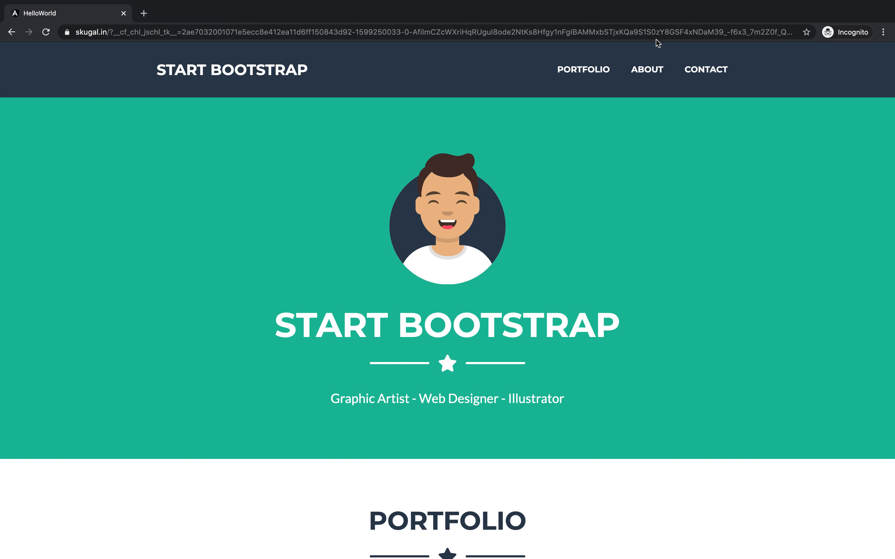
{"action": "scroll", "coordinate": [599, 407], "scroll_direction": "down", "scroll_amount": 15}
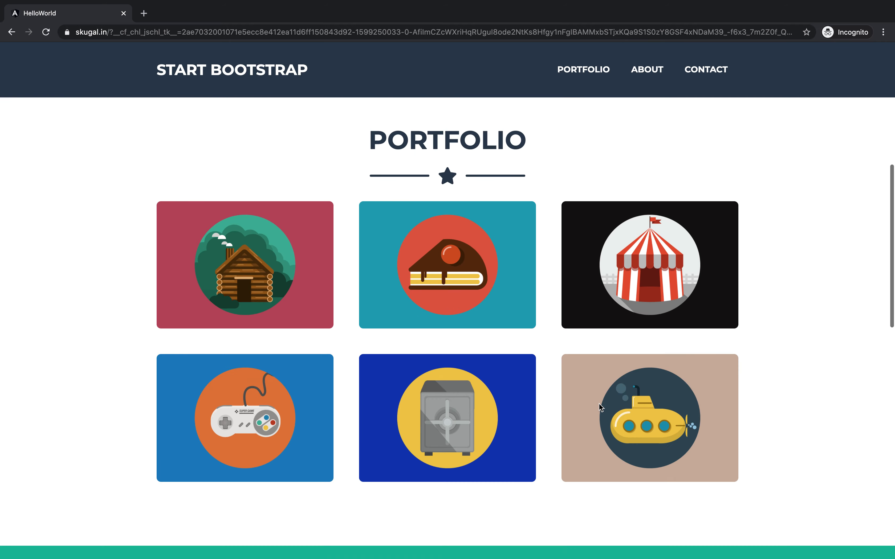
{"action": "scroll", "coordinate": [600, 404], "scroll_direction": "down", "scroll_amount": 6}
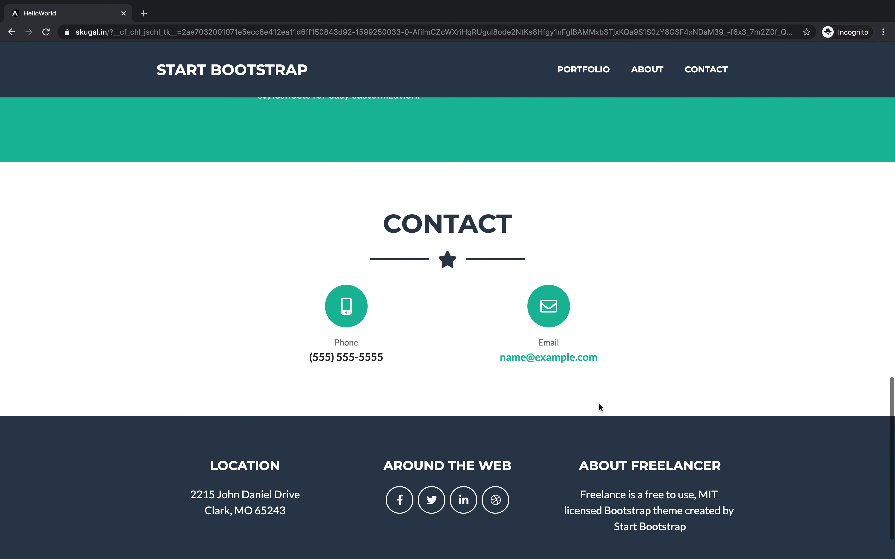
{"action": "scroll", "coordinate": [599, 404], "scroll_direction": "up", "scroll_amount": 20}
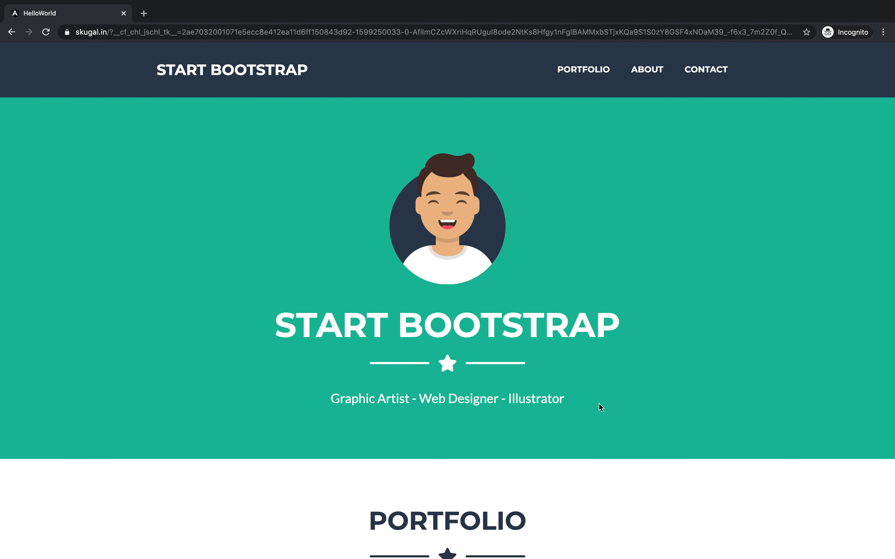
- Return to the regular browser window and bring the deployed skugal.in page back into view
{"action": "key", "text": "ctrl+Left"}
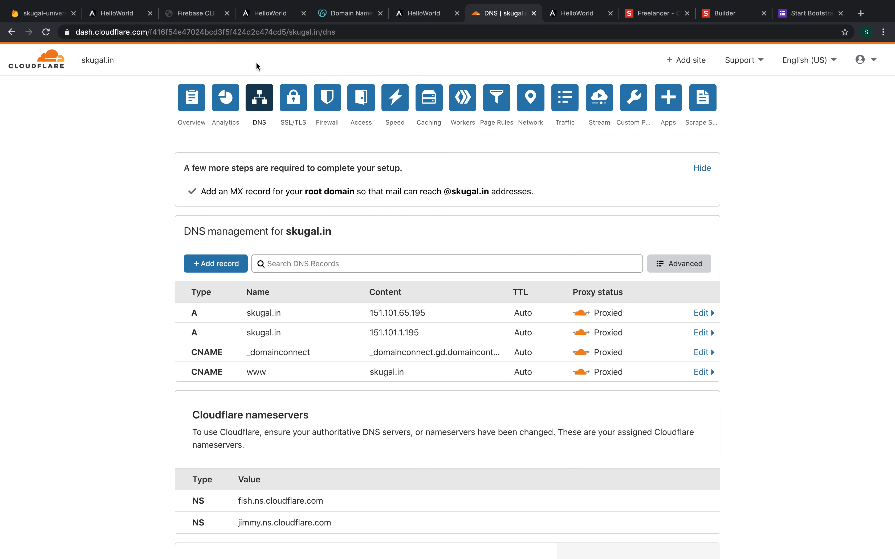
{"action": "left_click", "coordinate": [209, 18]}
{"action": "left_click", "coordinate": [269, 18]}
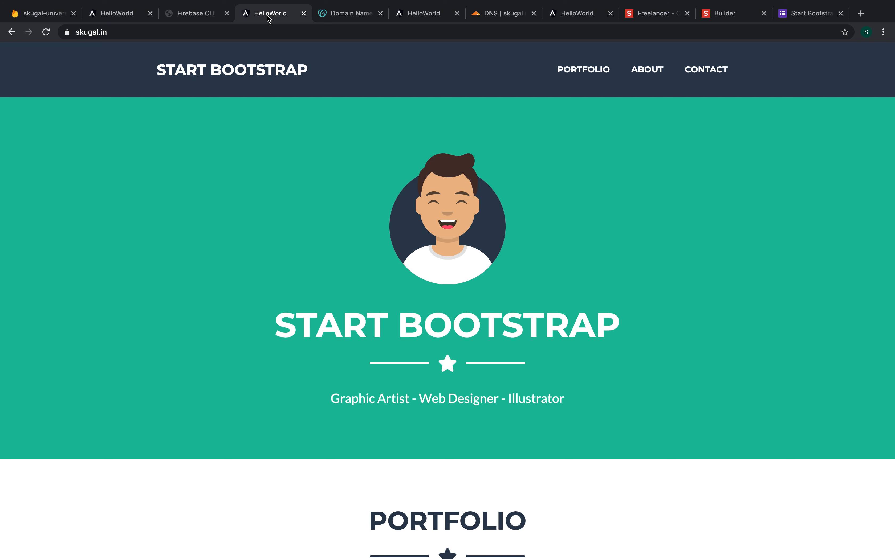
{"action": "mouse_move", "coordinate": [709, 2]}
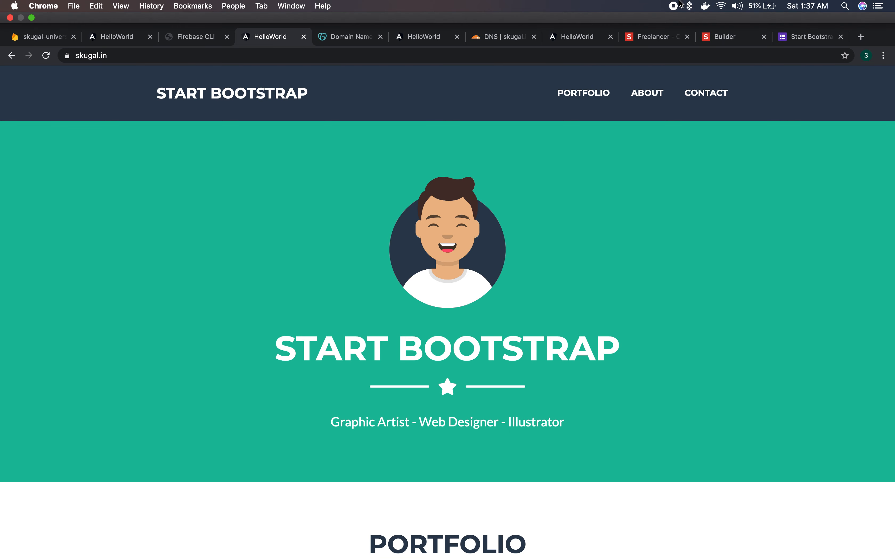